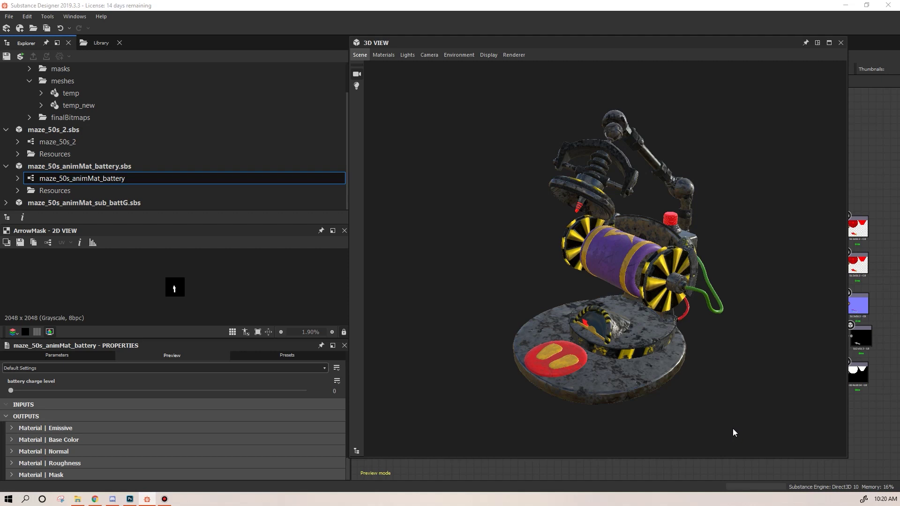
# Preview the battery charge level across its full range on the 3D model, ending back at 0.
pyautogui.moveTo(734, 423); pyautogui.dragTo(714, 477)
pyautogui.moveTo(746, 382); pyautogui.dragTo(731, 341)
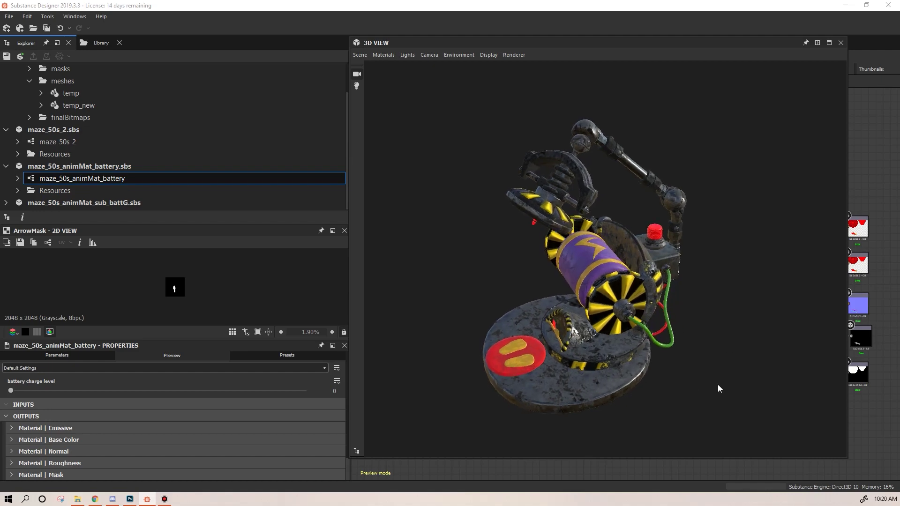
pyautogui.moveTo(715, 371); pyautogui.dragTo(762, 379)
pyautogui.moveTo(674, 347); pyautogui.dragTo(670, 396)
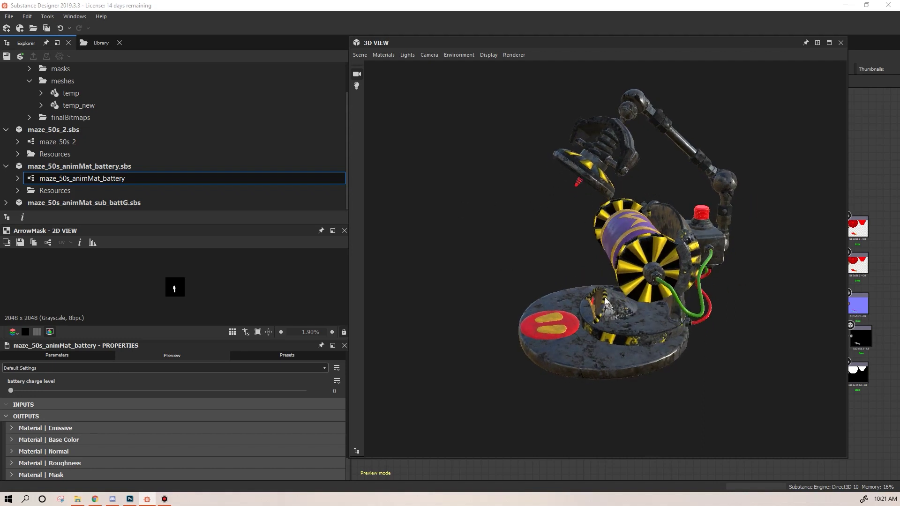
pyautogui.click(11, 392)
pyautogui.moveTo(11, 392); pyautogui.dragTo(90, 402)
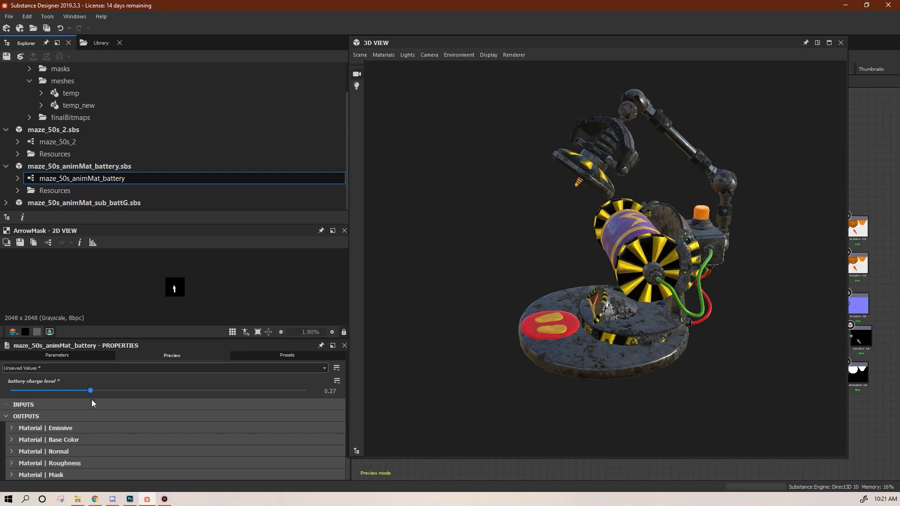
pyautogui.moveTo(92, 399); pyautogui.dragTo(317, 426)
pyautogui.moveTo(443, 403); pyautogui.dragTo(512, 404)
pyautogui.moveTo(306, 392); pyautogui.dragTo(8, 366)
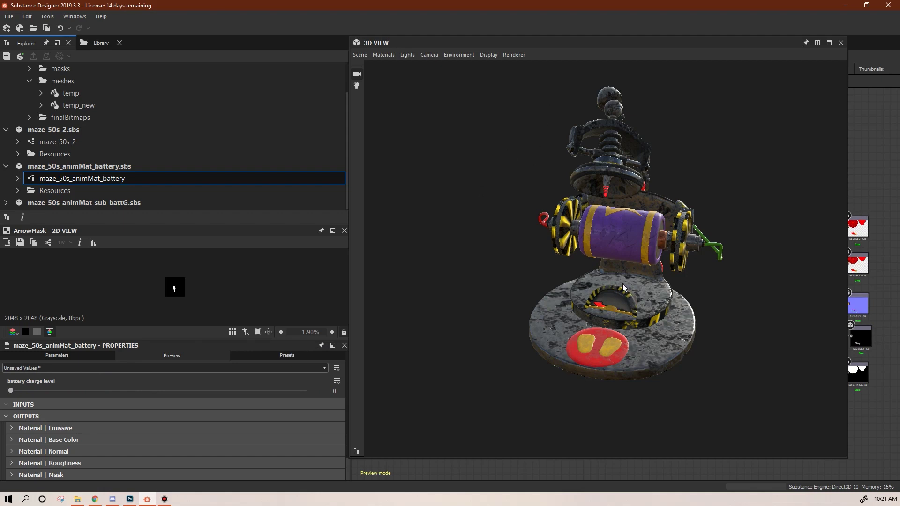
# Load maze_50s_animMat_battery in Substance Player and unassign its graph from the Default, maze2, maze3 and maze1 materials, keeping only battAnim_3.
pyautogui.click(68, 167)
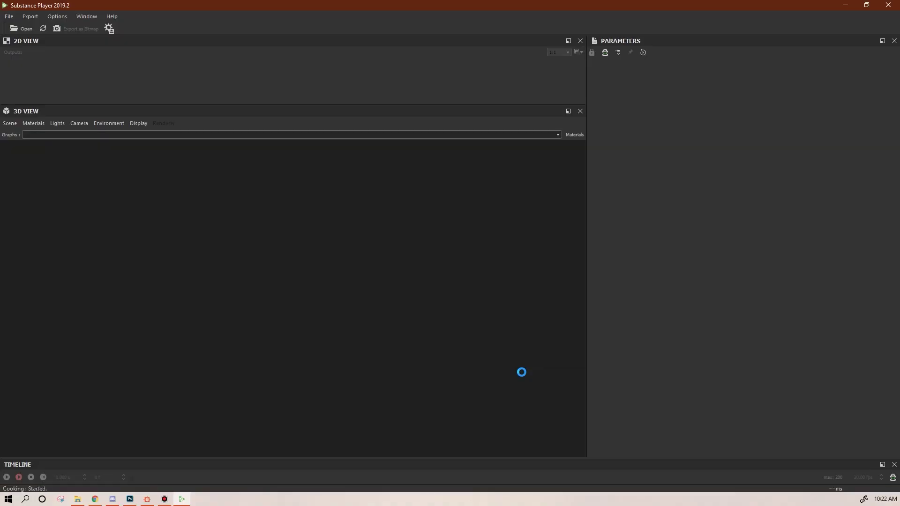
pyautogui.moveTo(484, 380)
pyautogui.mouseDown()
pyautogui.moveTo(494, 370)
pyautogui.moveTo(482, 359)
pyautogui.moveTo(476, 373)
pyautogui.mouseUp()
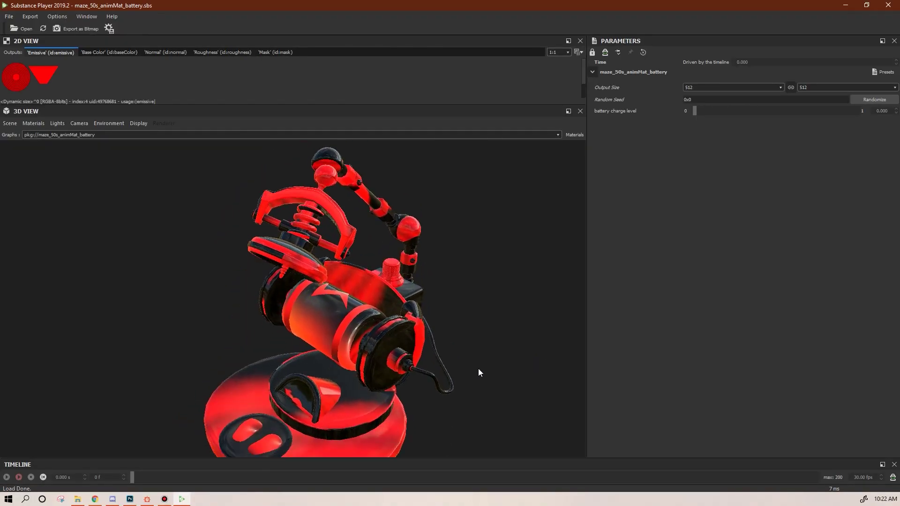
pyautogui.click(580, 136)
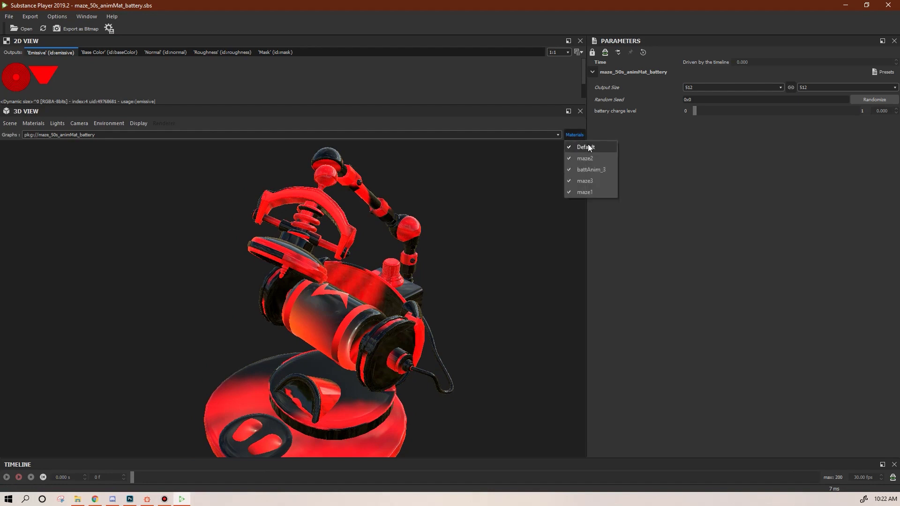
pyautogui.click(587, 145)
pyautogui.click(580, 134)
pyautogui.click(587, 157)
pyautogui.click(574, 135)
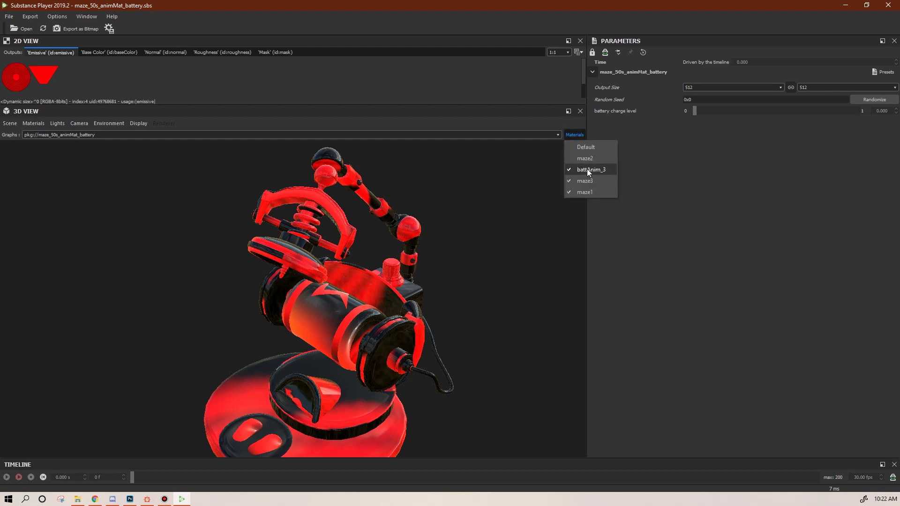
pyautogui.click(588, 182)
pyautogui.click(573, 136)
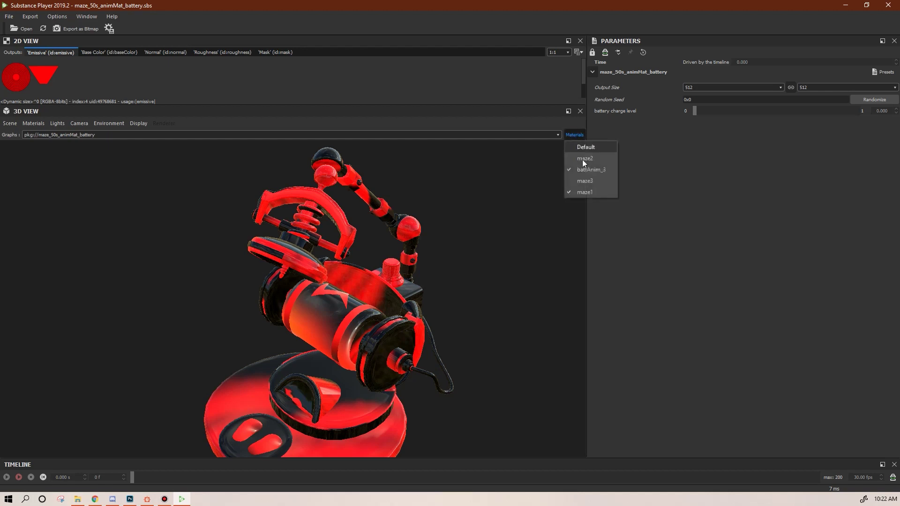
pyautogui.click(588, 192)
pyautogui.moveTo(395, 402); pyautogui.dragTo(427, 353)
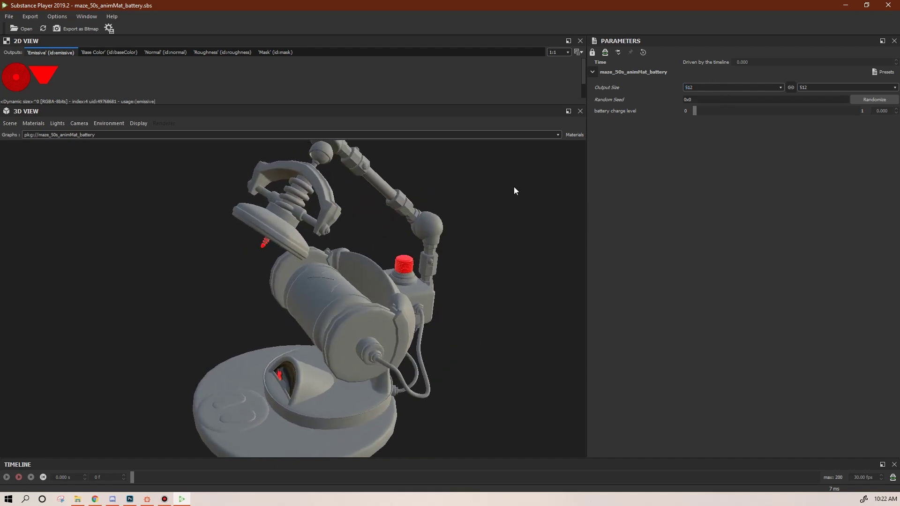
# Set the graph's output size to 2048 × 2048 and inspect the emissive parts on the model.
pyautogui.click(558, 136)
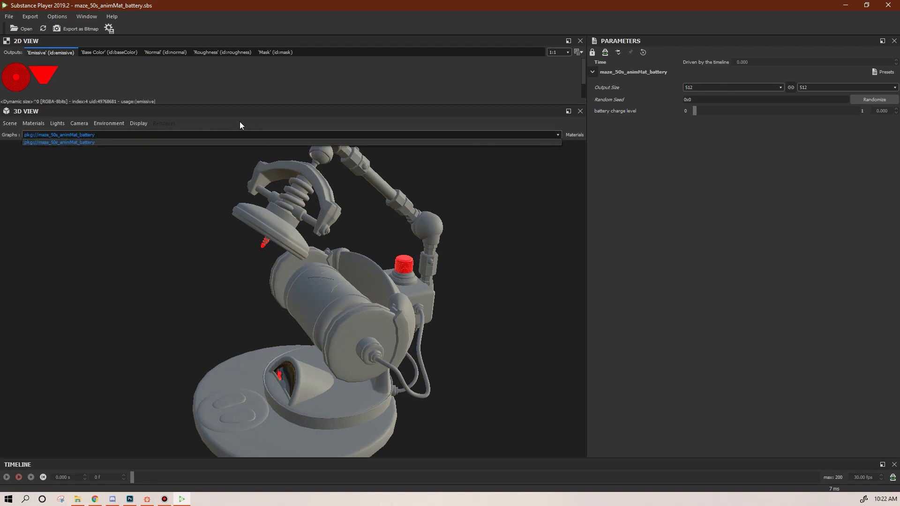
pyautogui.click(505, 214)
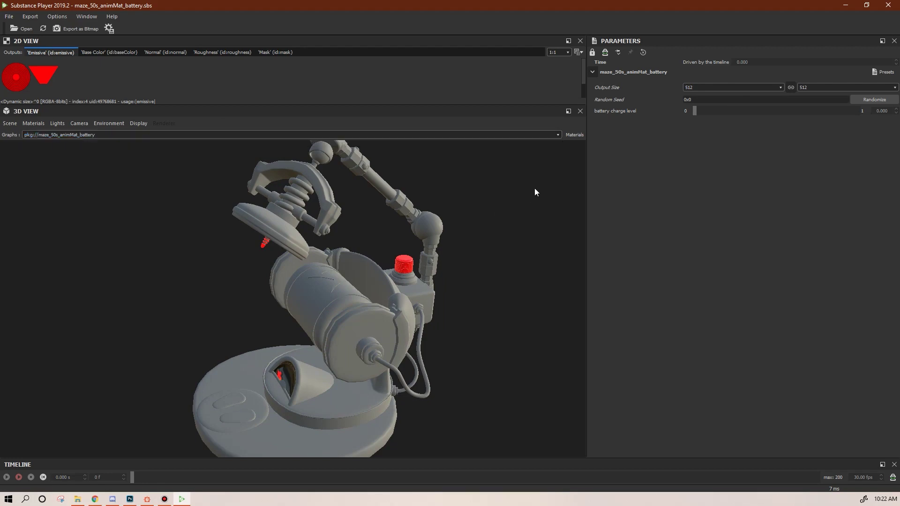
pyautogui.moveTo(539, 215); pyautogui.dragTo(542, 207, button='middle')
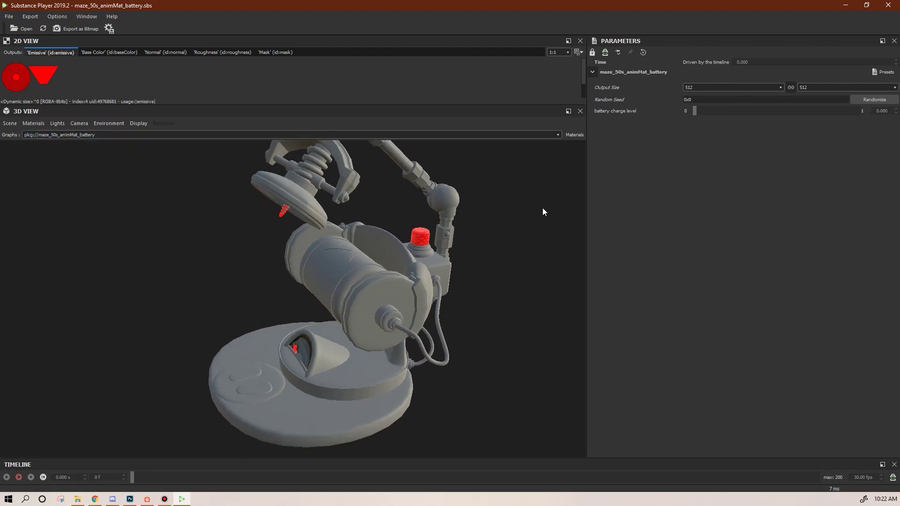
pyautogui.moveTo(541, 208); pyautogui.dragTo(531, 209)
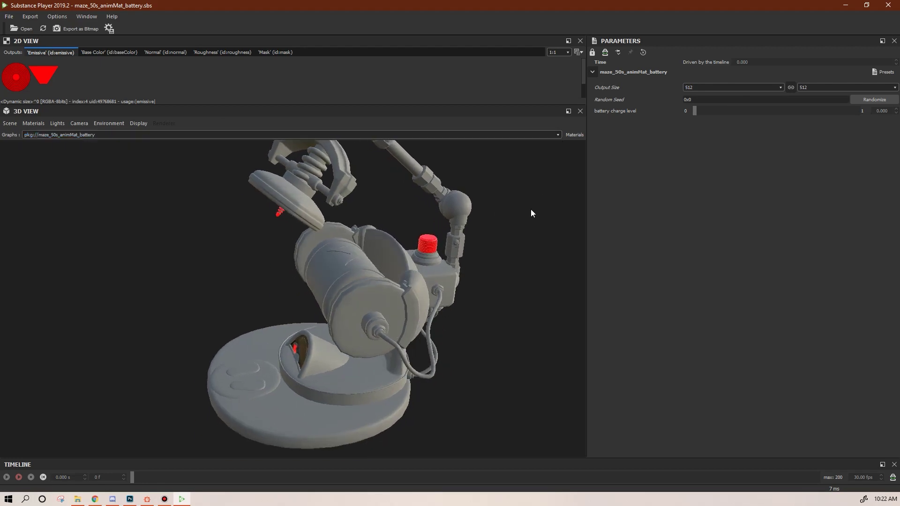
pyautogui.click(779, 88)
pyautogui.click(747, 158)
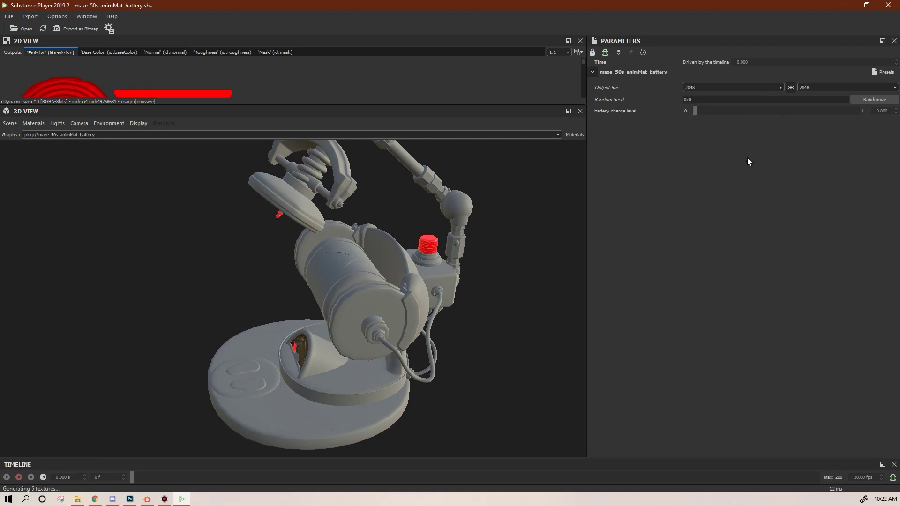
pyautogui.moveTo(486, 347); pyautogui.dragTo(460, 343)
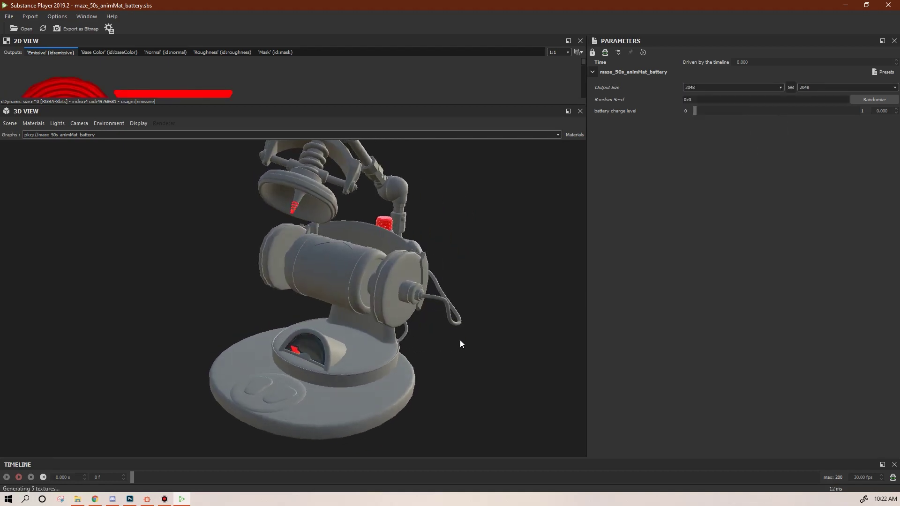
pyautogui.moveTo(406, 396); pyautogui.dragTo(392, 367)
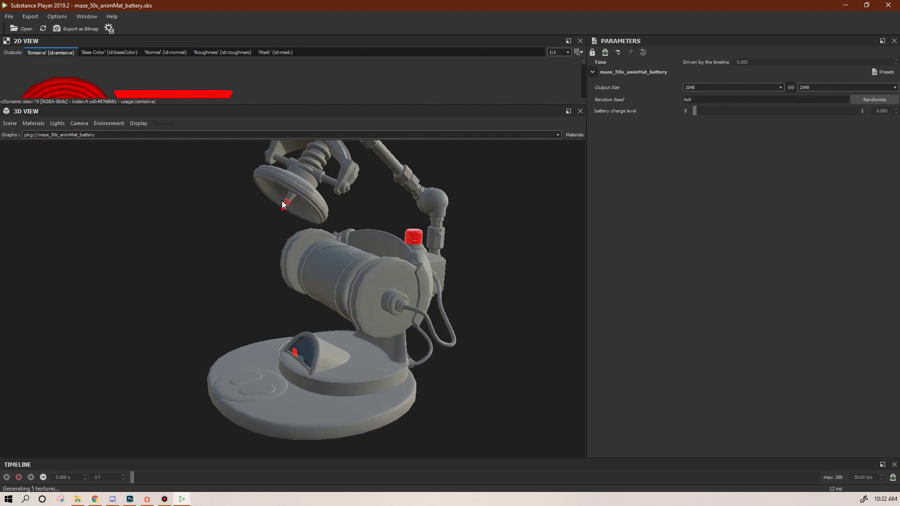
pyautogui.moveTo(429, 282); pyautogui.dragTo(381, 328)
# Start timeline playback and examine the animated material on the model.
pyautogui.click(19, 477)
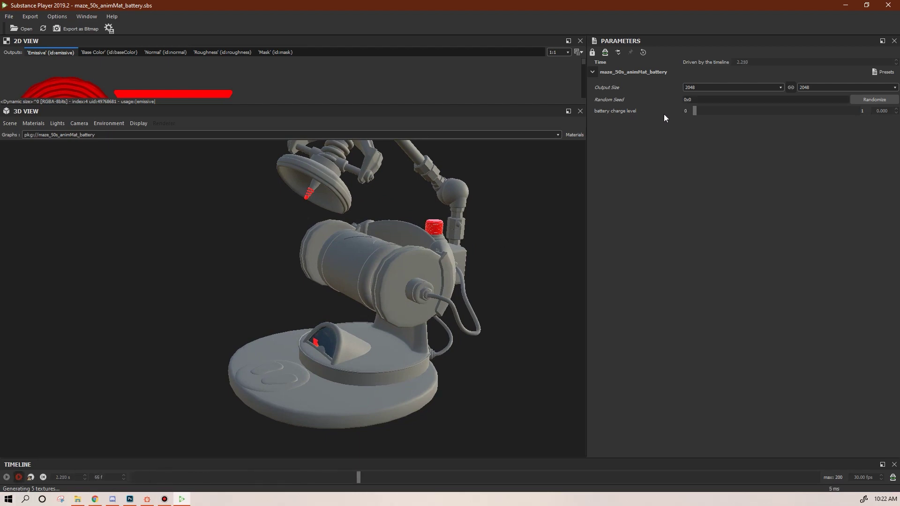
pyautogui.moveTo(547, 143); pyautogui.dragTo(520, 153, button='middle')
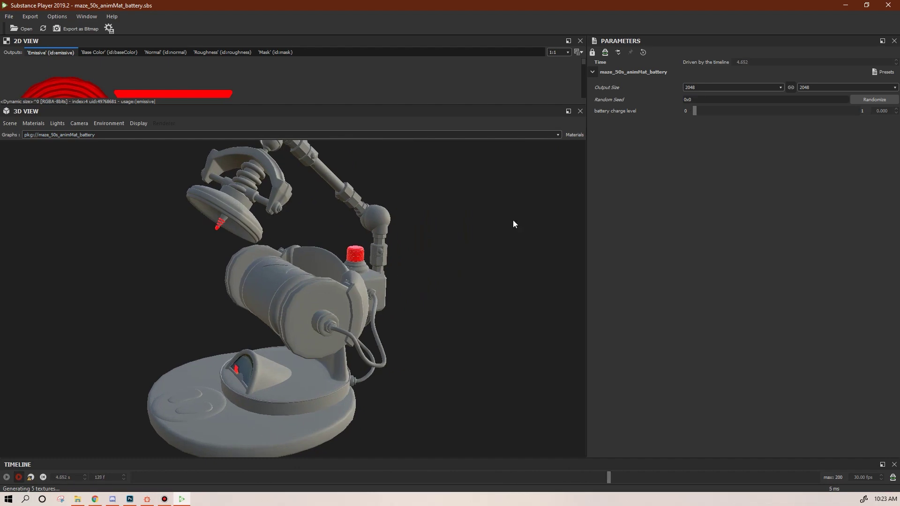
pyautogui.moveTo(512, 219); pyautogui.dragTo(499, 232)
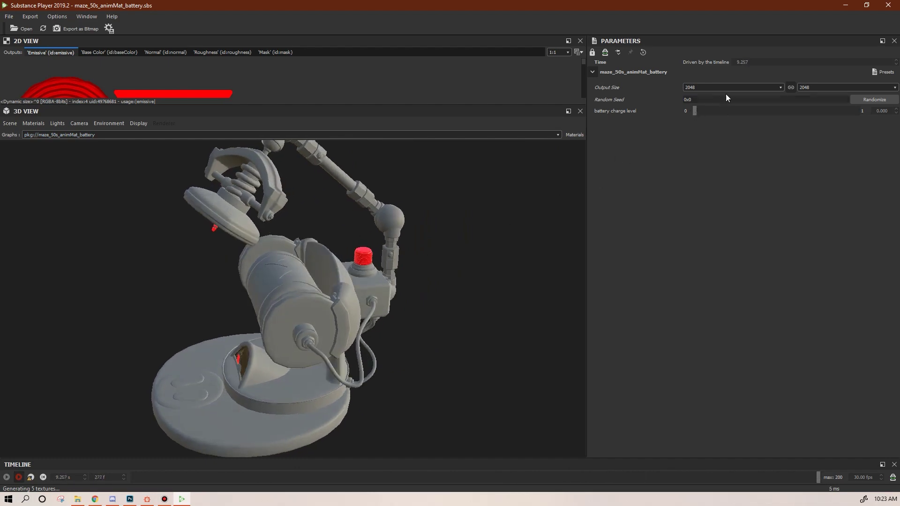
# Raise the battery charge level to 0.991 and inspect the lamp tip, button and gauge arrow on the model.
pyautogui.click(695, 111)
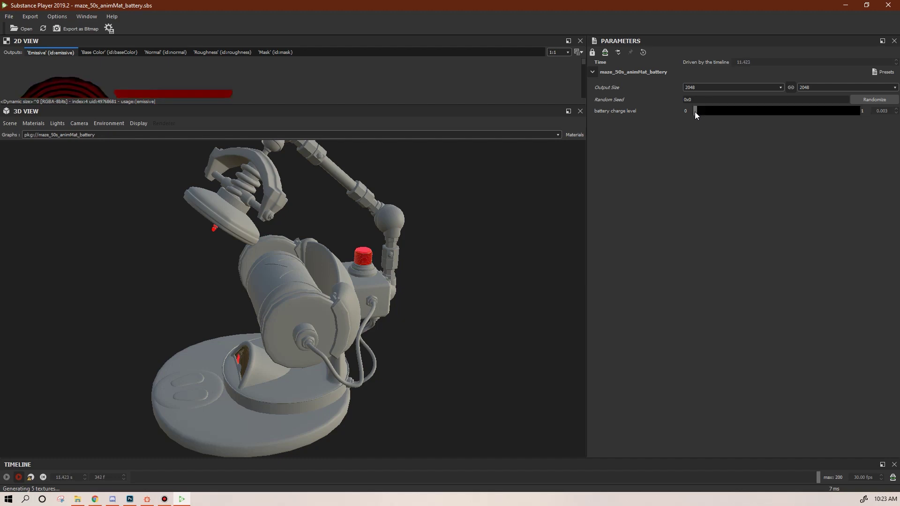
pyautogui.moveTo(521, 277)
pyautogui.mouseDown()
pyautogui.moveTo(536, 278)
pyautogui.moveTo(493, 277)
pyautogui.moveTo(528, 269)
pyautogui.mouseUp()
pyautogui.moveTo(695, 111); pyautogui.dragTo(798, 120)
pyautogui.moveTo(558, 277); pyautogui.dragTo(550, 296)
pyautogui.moveTo(783, 119); pyautogui.dragTo(856, 110)
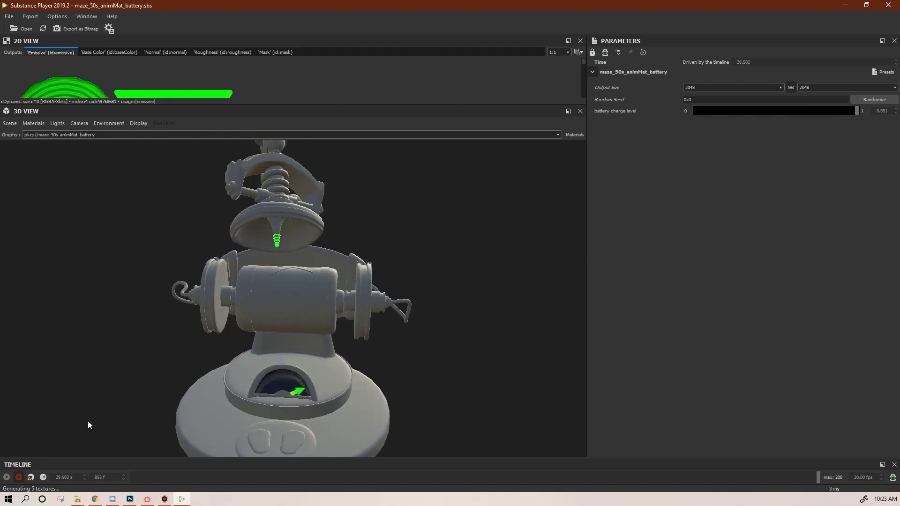
pyautogui.moveTo(341, 363); pyautogui.dragTo(296, 338)
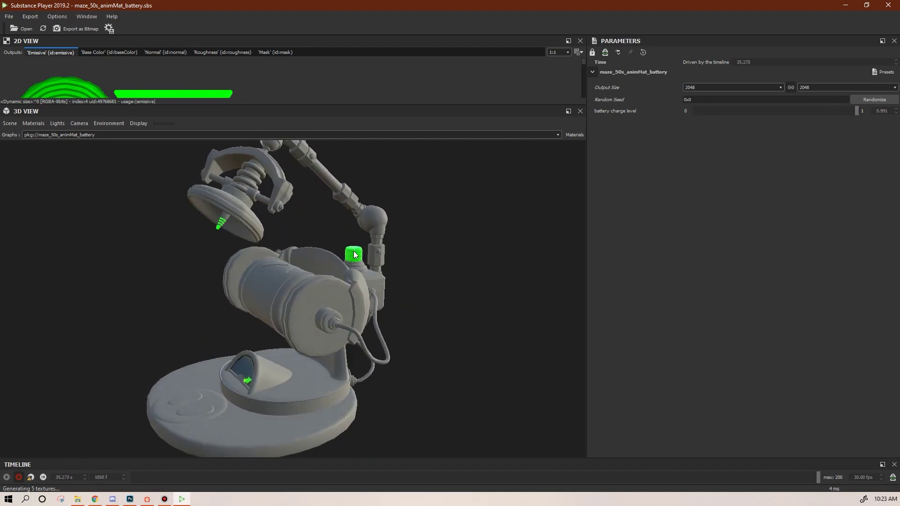
pyautogui.moveTo(354, 265); pyautogui.dragTo(400, 268)
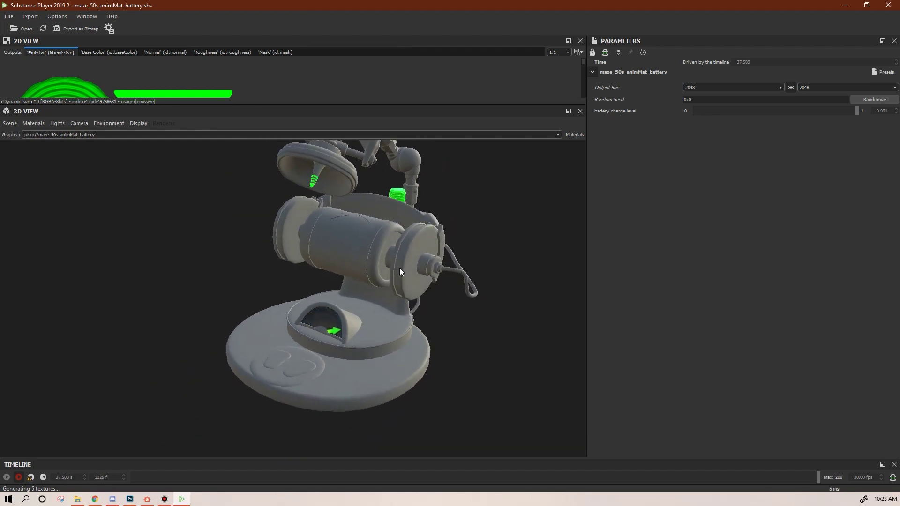
pyautogui.moveTo(305, 341); pyautogui.dragTo(326, 312)
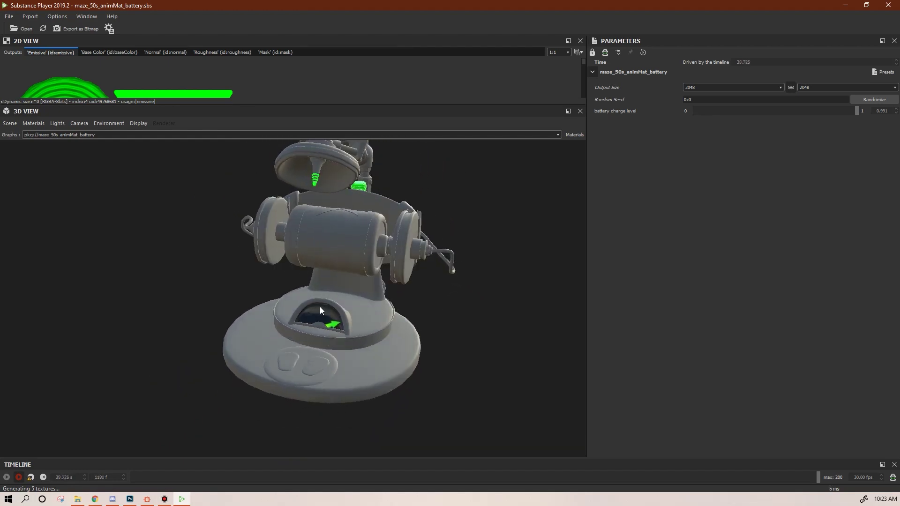
# Switch to Substance Designer and dock the floating 3D view to uncover the battery material's node graph.
pyautogui.click(148, 499)
pyautogui.click(817, 43)
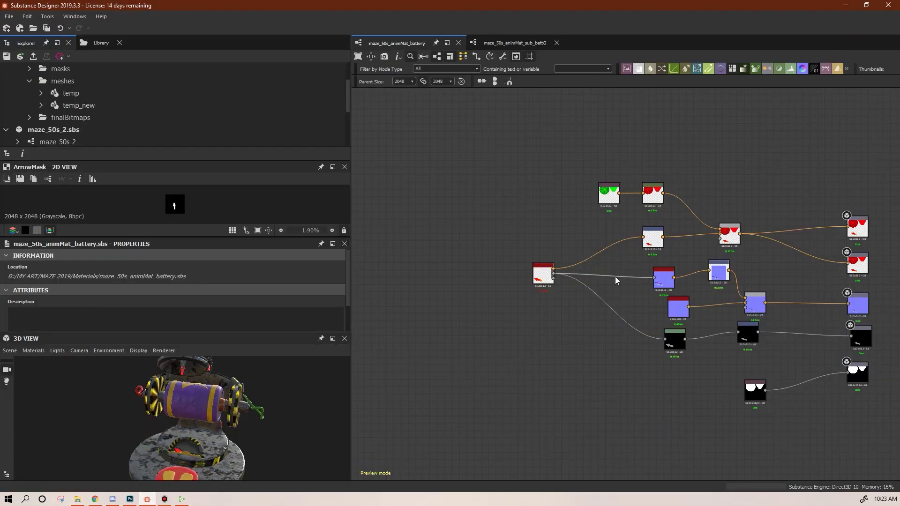
pyautogui.moveTo(549, 312); pyautogui.dragTo(462, 305, button='middle')
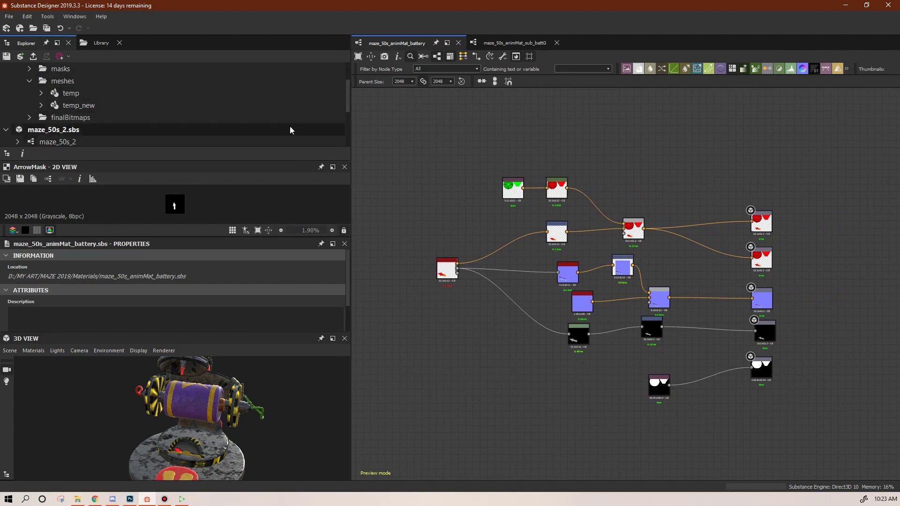
# Open the maze_50s_1 graph to look over its node network.
pyautogui.moveTo(348, 97); pyautogui.dragTo(344, 66)
pyautogui.click(57, 81)
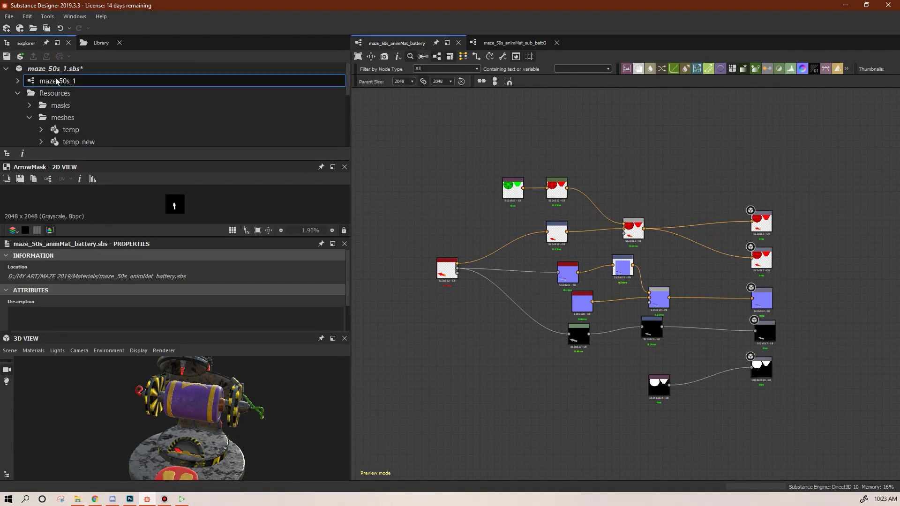
pyautogui.doubleClick(56, 81)
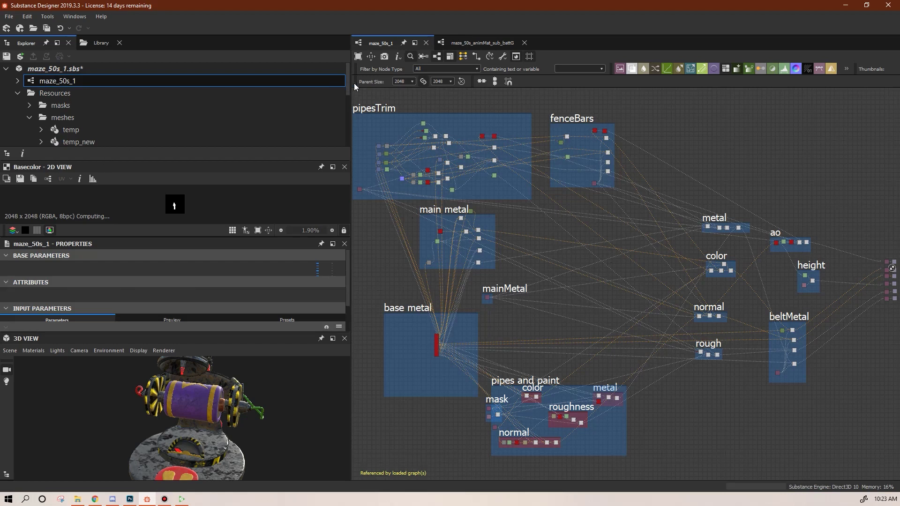
# Reopen the maze_50s_animMat_battery graph.
pyautogui.moveTo(348, 90); pyautogui.dragTo(347, 115)
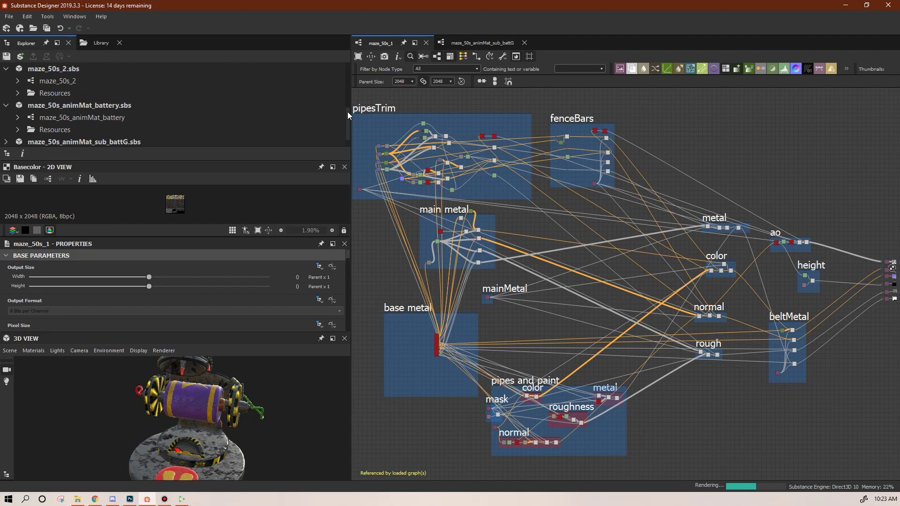
pyautogui.click(94, 118)
pyautogui.doubleClick(93, 117)
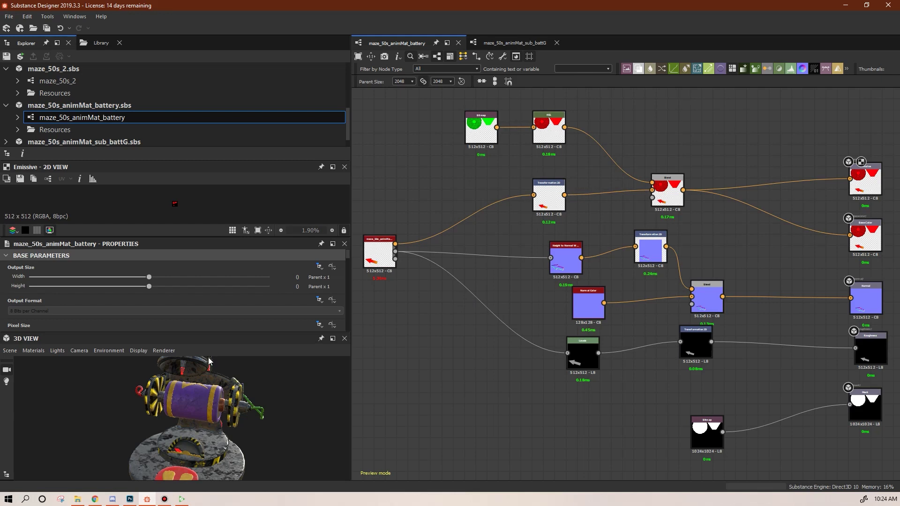
# Reframe the device in the docked 3D view to examine its battery, gauge and base.
pyautogui.moveTo(236, 411); pyautogui.dragTo(245, 395, button='middle')
pyautogui.moveTo(245, 404); pyautogui.dragTo(227, 407)
pyautogui.moveTo(227, 407); pyautogui.dragTo(304, 447, button='right')
pyautogui.moveTo(205, 374); pyautogui.dragTo(215, 381)
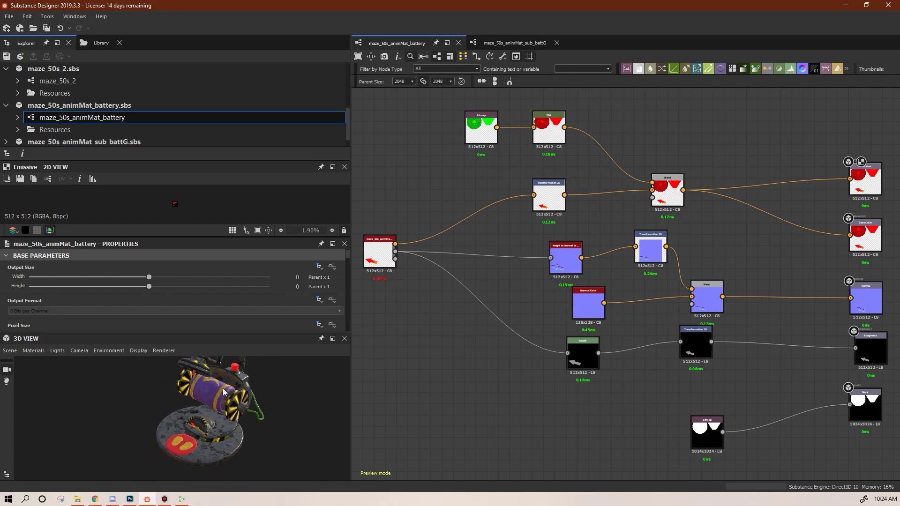
pyautogui.moveTo(215, 380); pyautogui.dragTo(300, 439, button='right')
pyautogui.moveTo(299, 439); pyautogui.dragTo(262, 379)
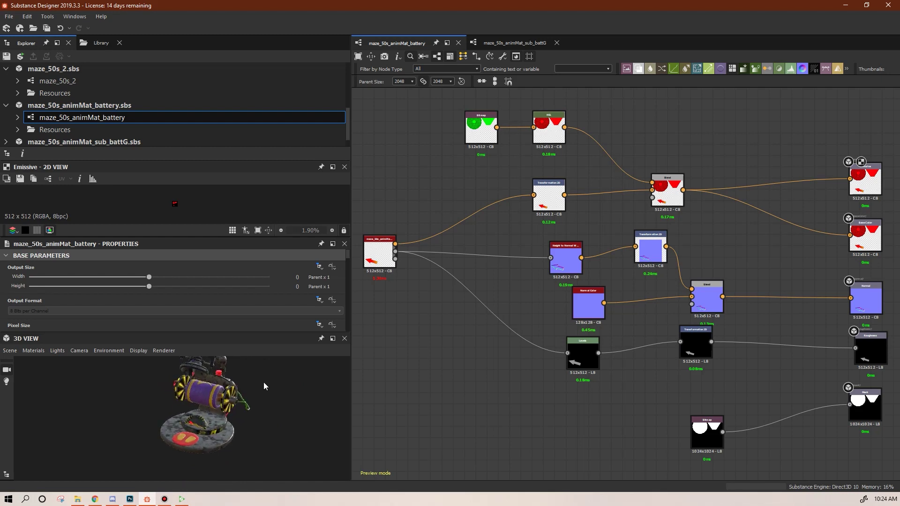
# Move the arrow sub-graph instance node closer to the nodes it feeds in the battery graph.
pyautogui.moveTo(377, 249); pyautogui.dragTo(410, 263)
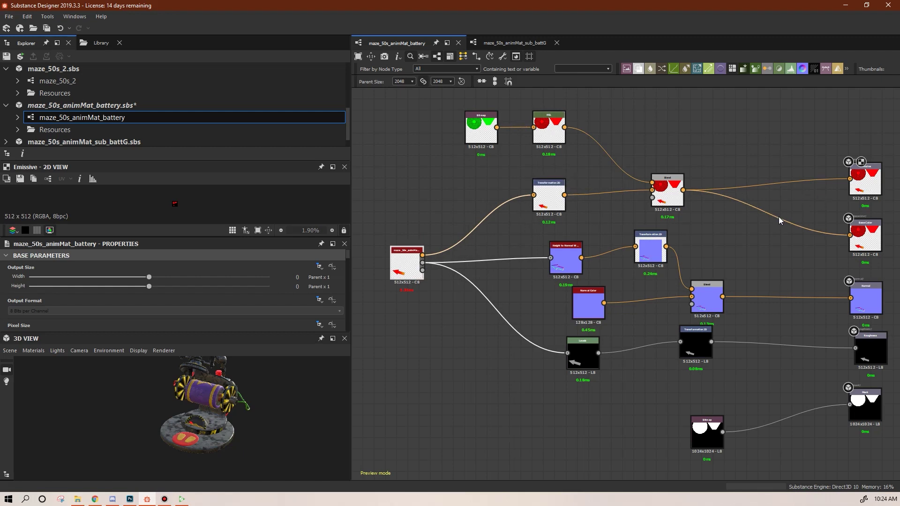
pyautogui.scroll(-5, 432, 273)
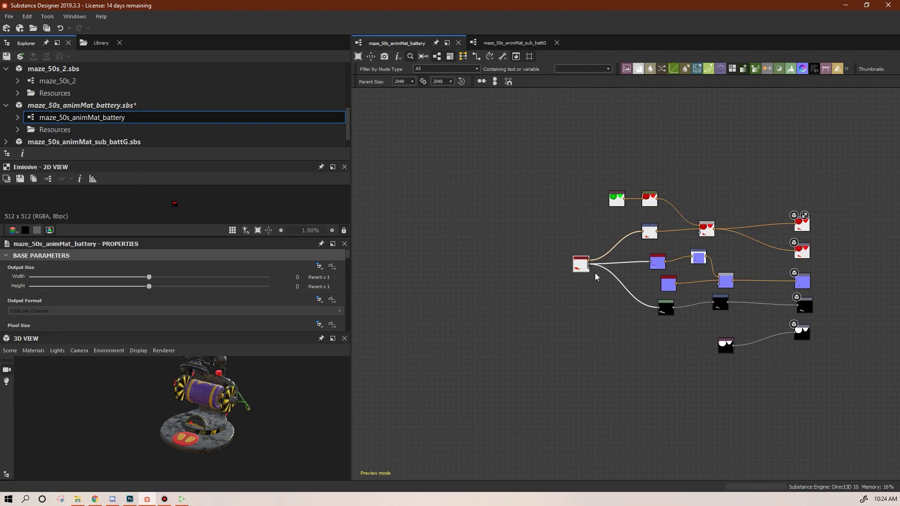
# Open the graph referenced by the arrow sub-graph instance node and look over its arrowGradient network.
pyautogui.rightClick(579, 265)
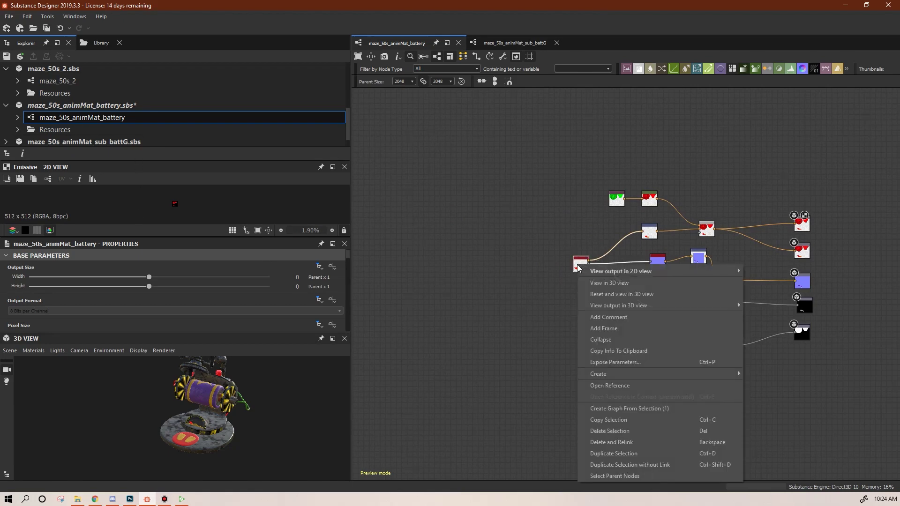
pyautogui.click(646, 390)
pyautogui.scroll(-2, 516, 277)
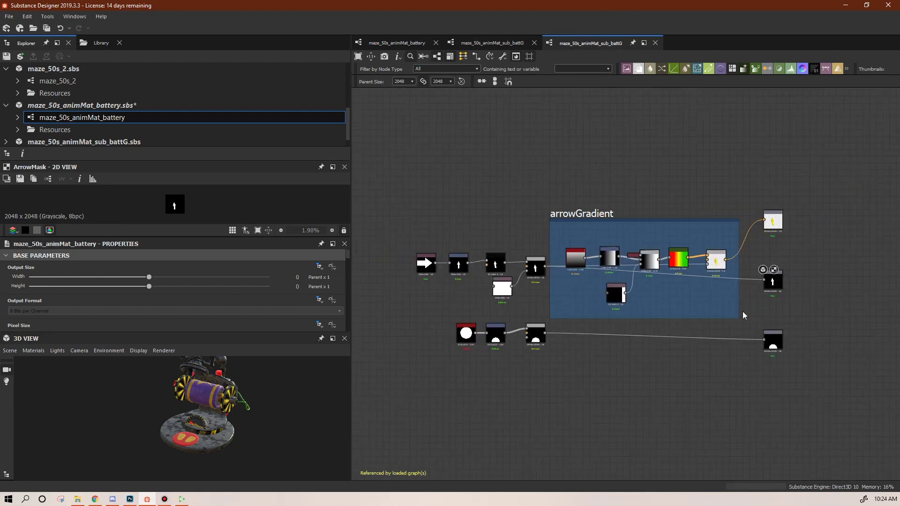
pyautogui.scroll(1, 300, 76)
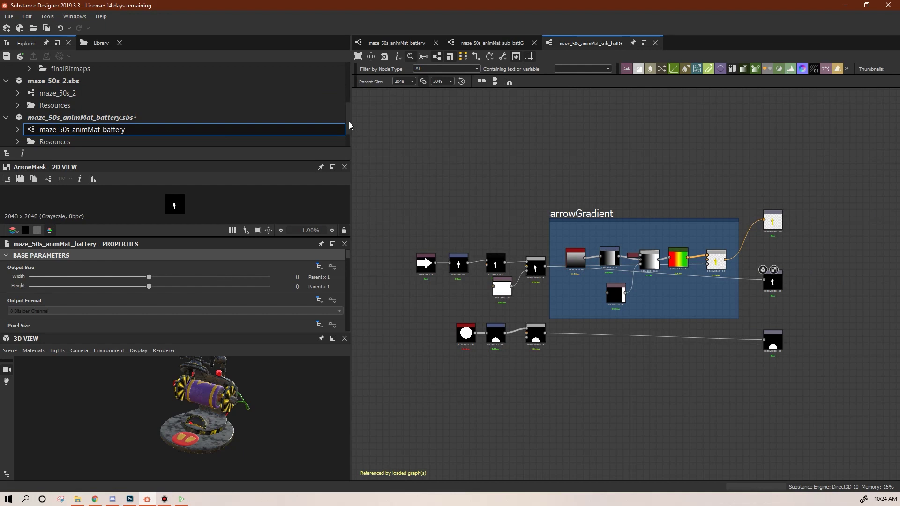
pyautogui.moveTo(349, 121); pyautogui.dragTo(341, 213)
pyautogui.moveTo(283, 406); pyautogui.dragTo(233, 387)
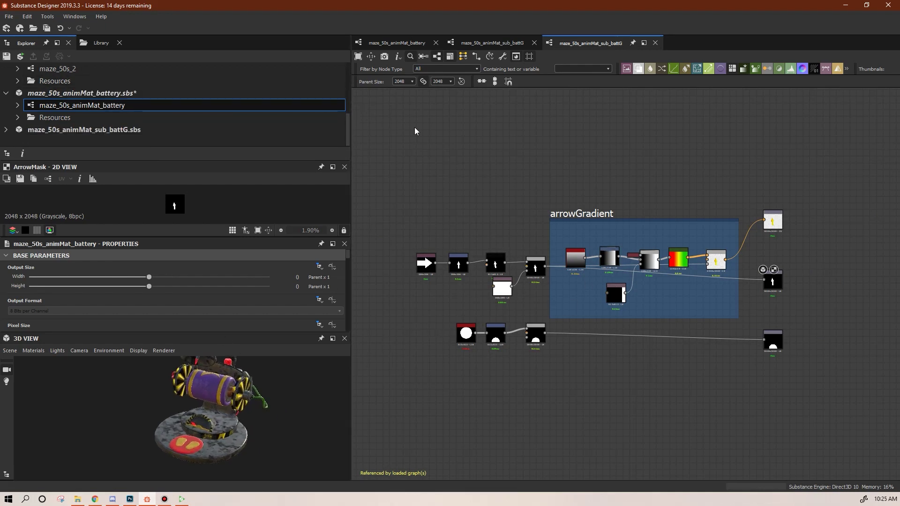
# Create a new substance graph named Dial from the PBR (Metallic/Roughness) template.
pyautogui.moveTo(350, 130); pyautogui.dragTo(350, 78)
pyautogui.click(8, 17)
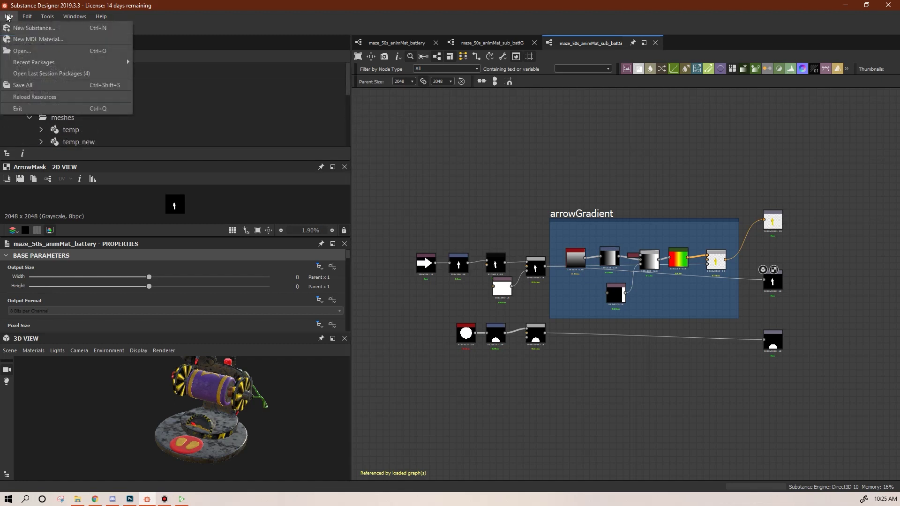
pyautogui.click(28, 28)
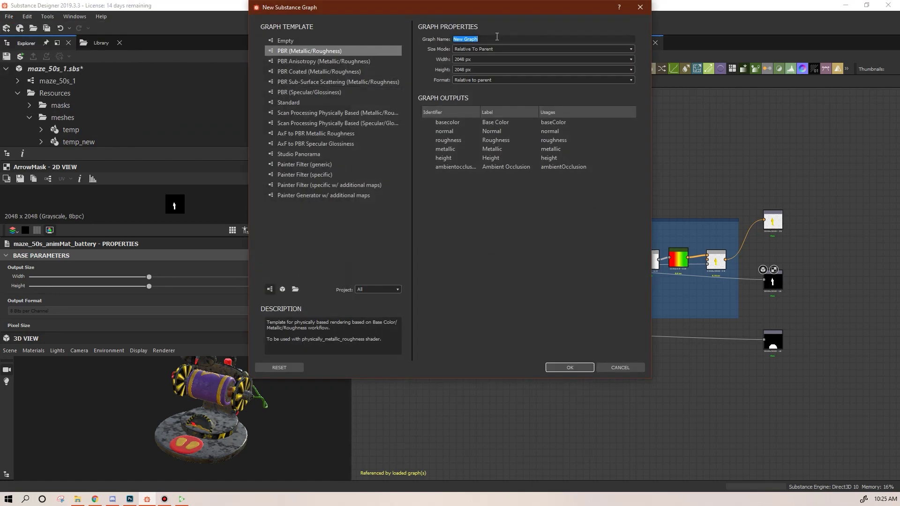
pyautogui.write('Dial')
pyautogui.click(568, 367)
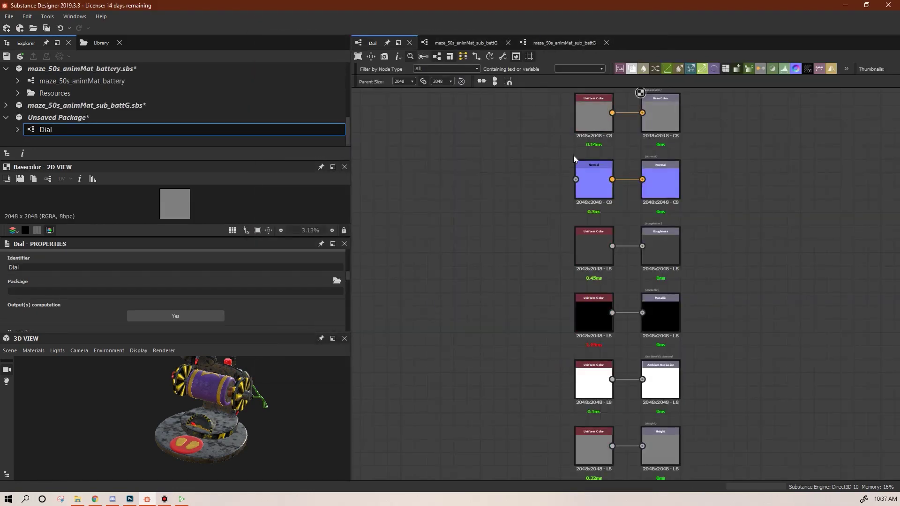
pyautogui.scroll(-3, 518, 303)
pyautogui.moveTo(519, 304); pyautogui.dragTo(630, 302, button='middle')
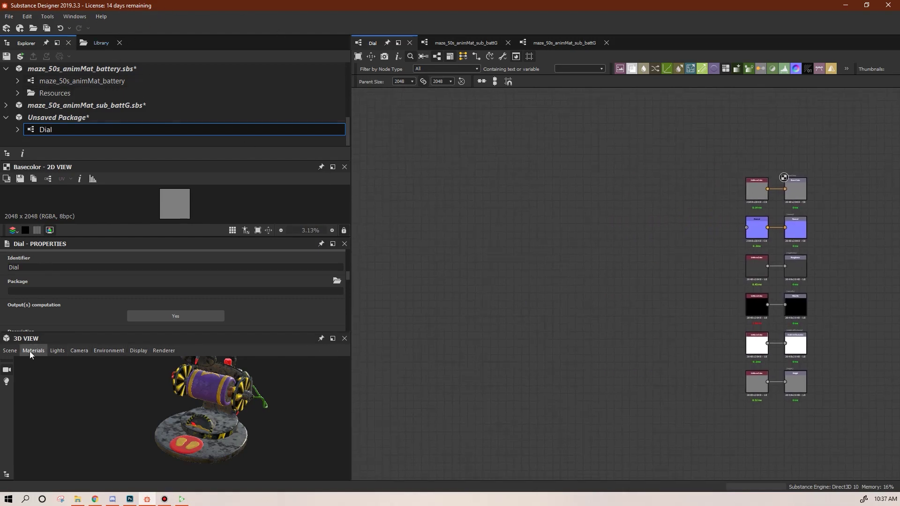
# Show a flat plane in the 3D view, enlarge that view and turn the plane to face the camera.
pyautogui.click(10, 351)
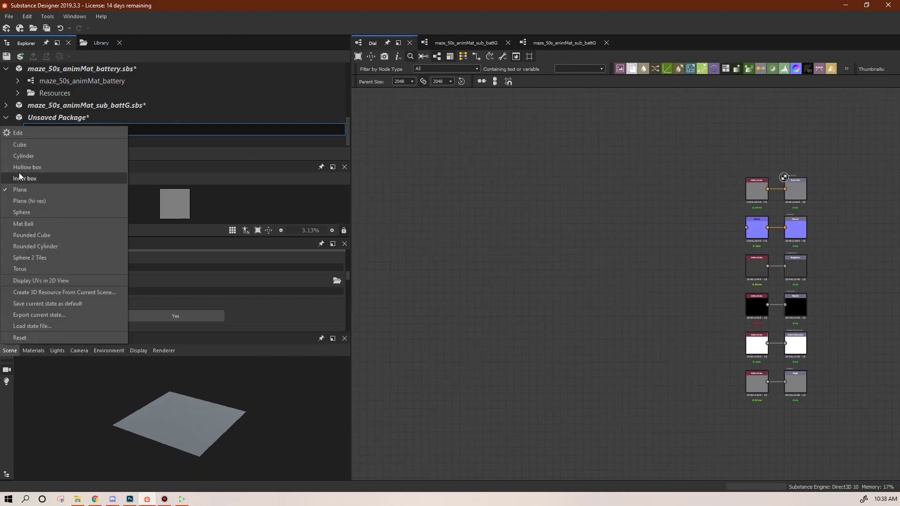
pyautogui.click(20, 178)
pyautogui.moveTo(206, 331); pyautogui.dragTo(201, 303)
pyautogui.scroll(-3, 209, 410)
pyautogui.moveTo(209, 413); pyautogui.dragTo(233, 381)
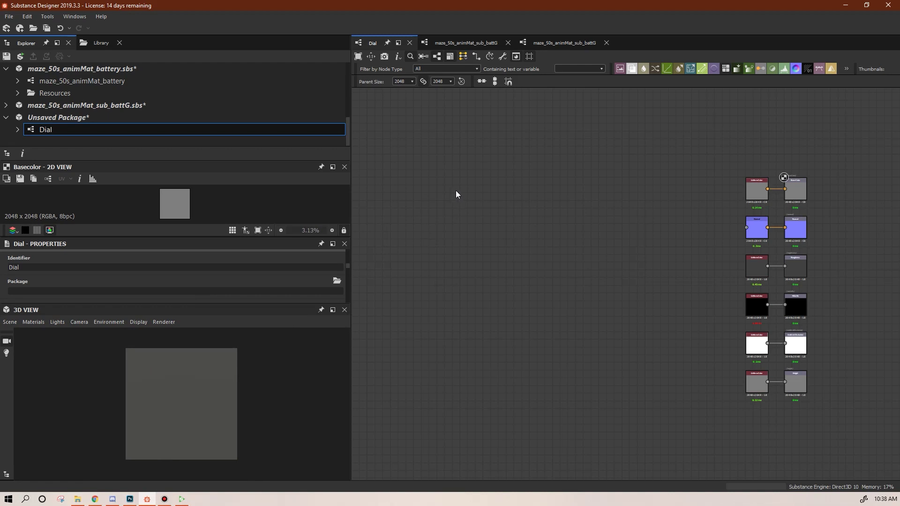
# Add the arrow bitmap from the library to the empty area of the Dial graph.
pyautogui.click(96, 42)
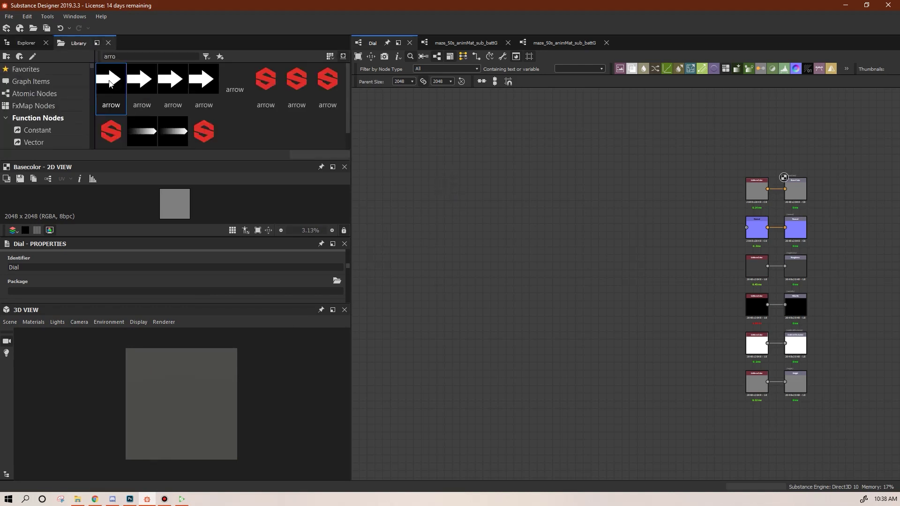
pyautogui.moveTo(109, 84); pyautogui.dragTo(460, 198)
pyautogui.click(488, 204)
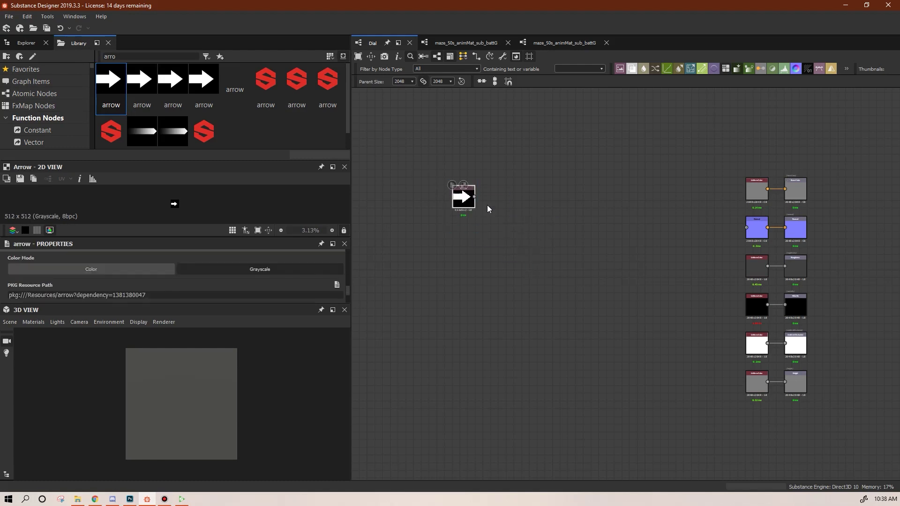
pyautogui.scroll(5, 467, 209)
pyautogui.scroll(-4, 464, 196)
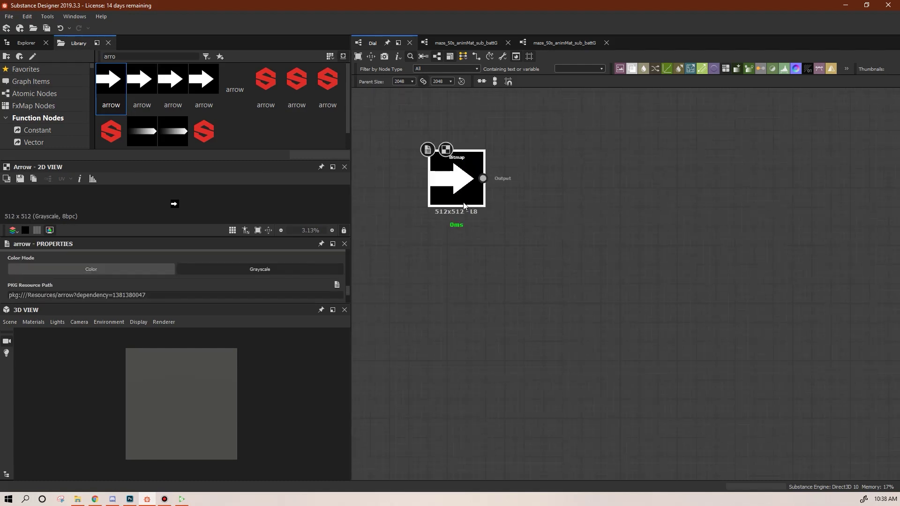
pyautogui.moveTo(457, 196); pyautogui.dragTo(402, 215)
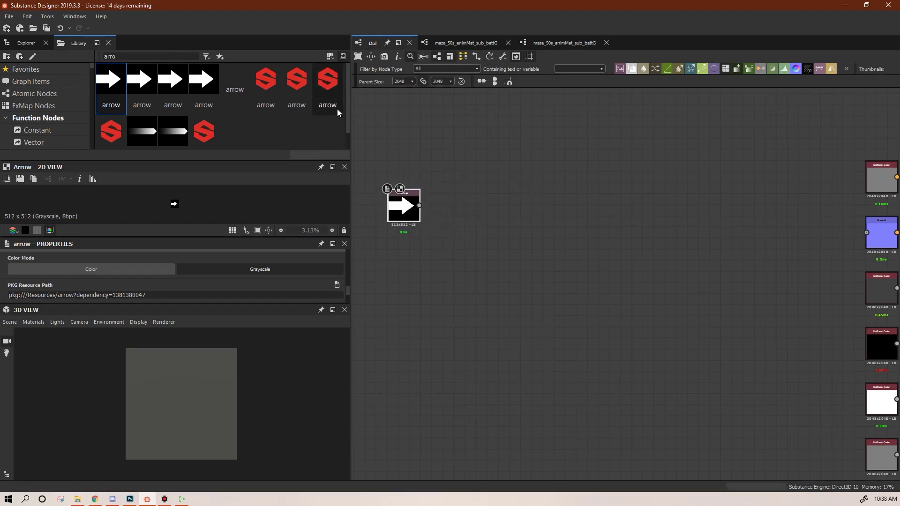
# Give the node properties more room and move the arrow bitmap node farther away from the output nodes.
pyautogui.moveTo(226, 161); pyautogui.dragTo(228, 111)
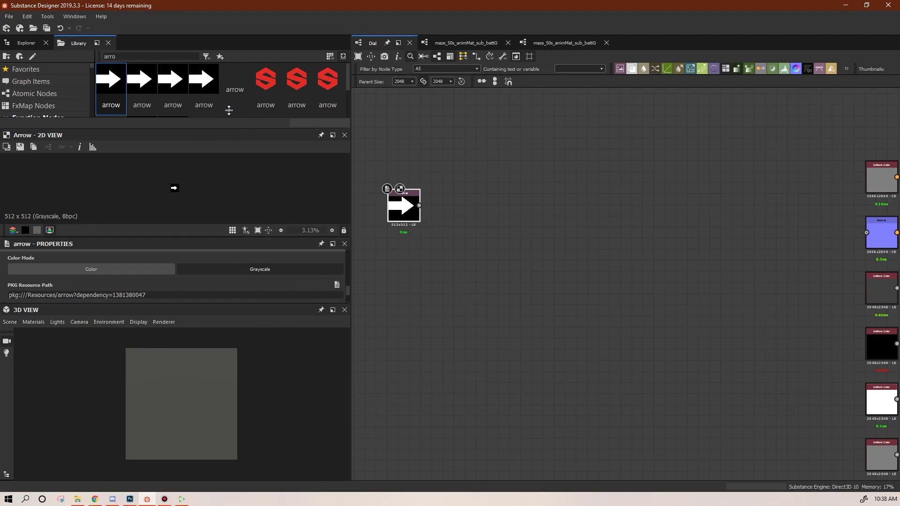
pyautogui.moveTo(233, 238); pyautogui.dragTo(233, 183)
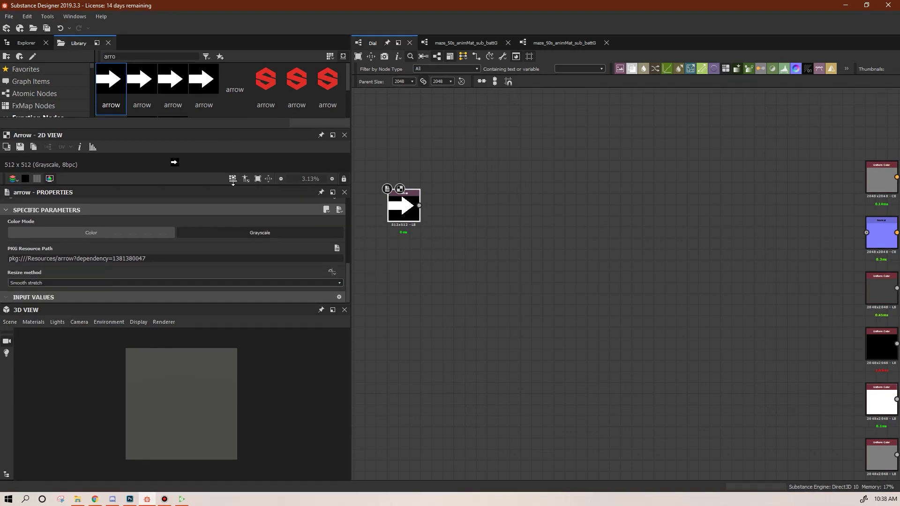
pyautogui.scroll(-3, 580, 194)
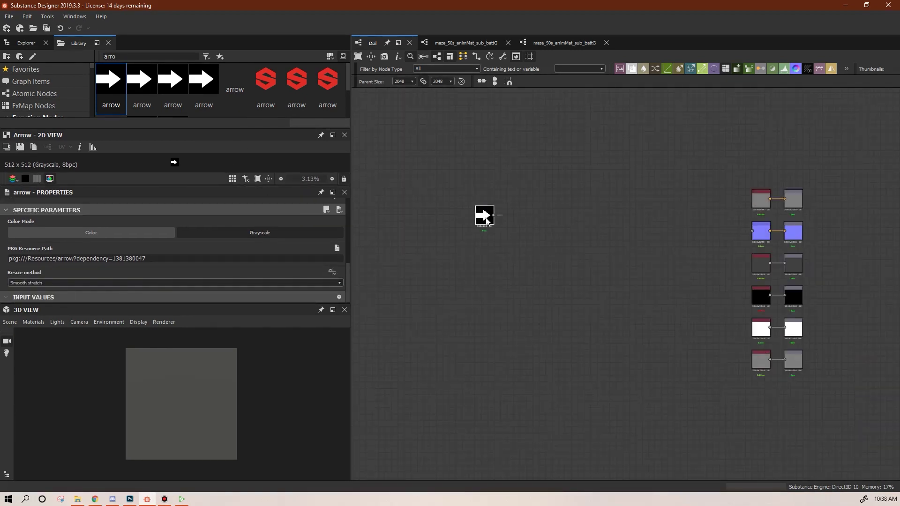
pyautogui.moveTo(483, 216); pyautogui.dragTo(414, 236)
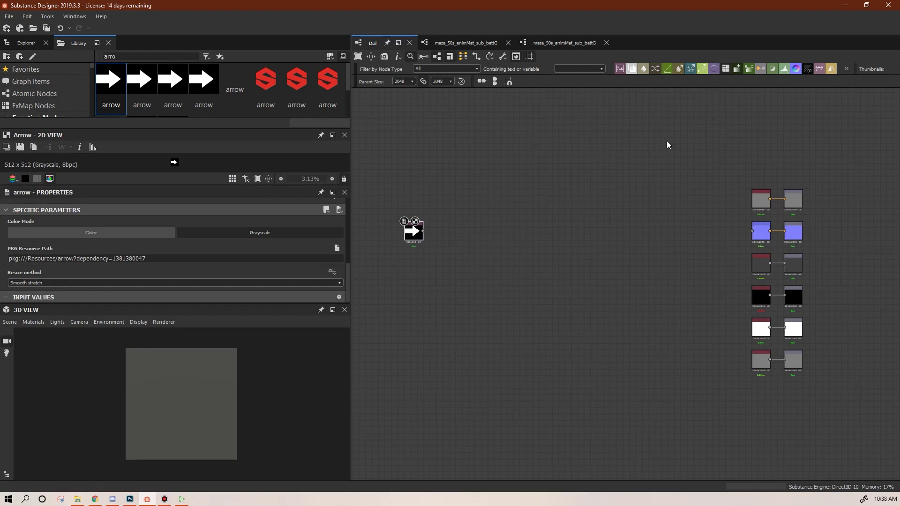
pyautogui.moveTo(411, 225); pyautogui.dragTo(415, 206)
# Add a Transformation 2D node fed by the arrow bitmap and rotate it 90 degrees counter-clockwise.
pyautogui.rightClick(454, 180)
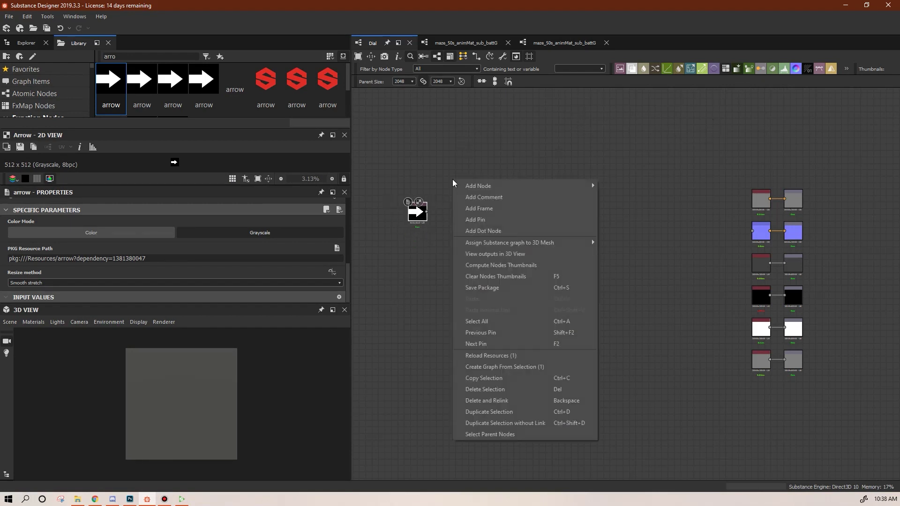
pyautogui.moveTo(592, 185)
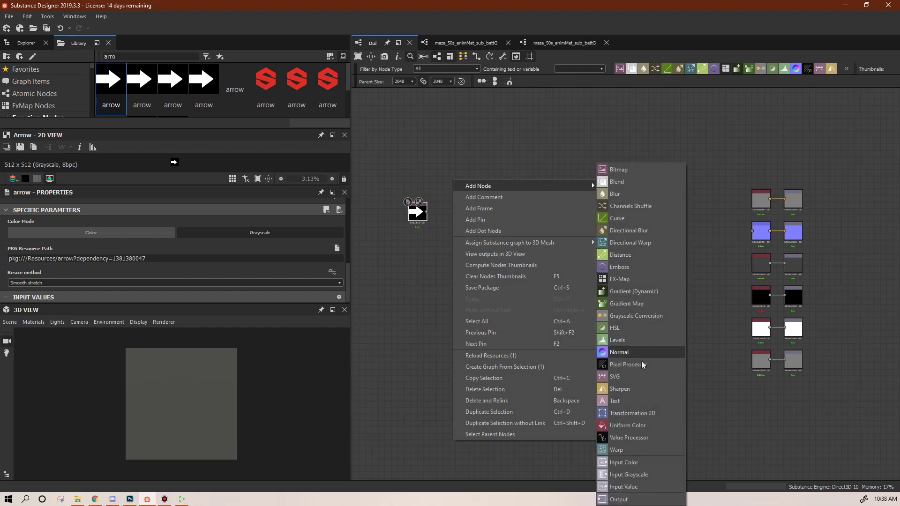
pyautogui.click(638, 413)
pyautogui.moveTo(455, 188); pyautogui.dragTo(459, 221)
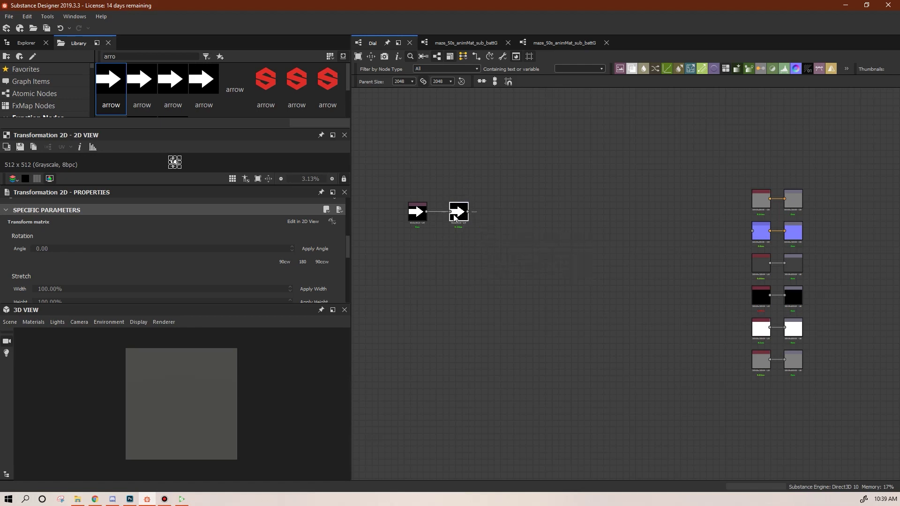
pyautogui.click(322, 261)
# Set the Transformation 2D node's matrix values Y1 to -2.0479 and X2 to 3.5434.
pyautogui.moveTo(350, 246); pyautogui.dragTo(349, 258)
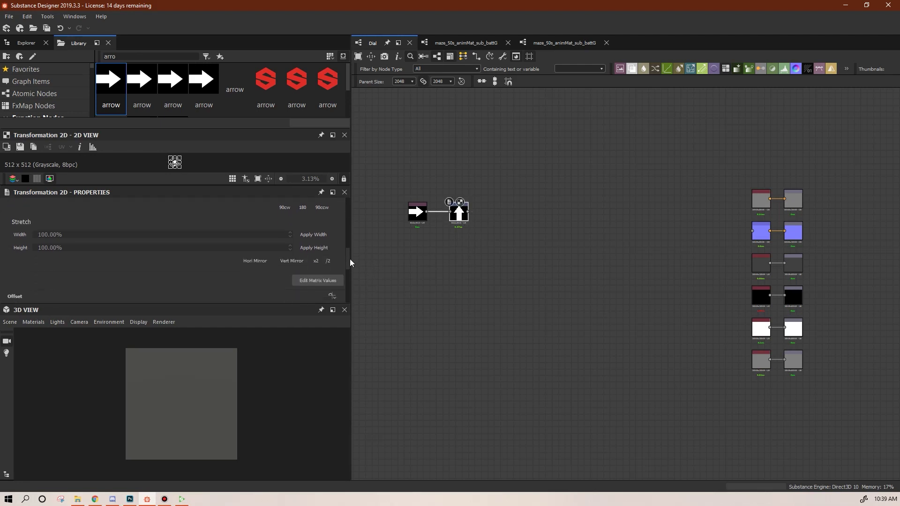
pyautogui.click(322, 277)
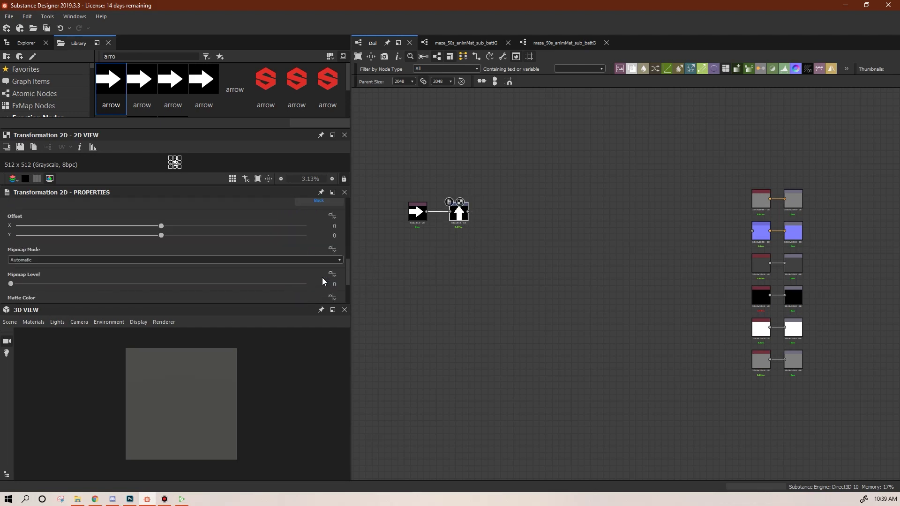
pyautogui.moveTo(347, 274); pyautogui.dragTo(348, 248)
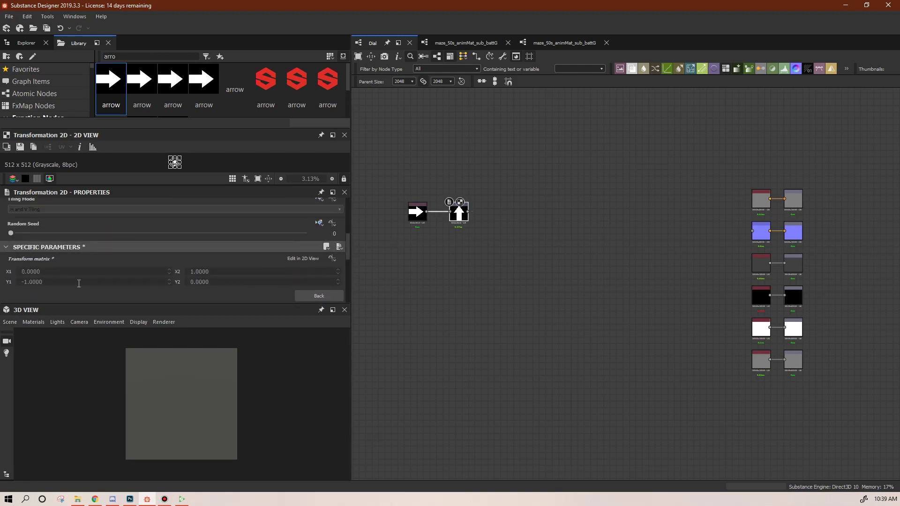
pyautogui.moveTo(69, 281); pyautogui.dragTo(16, 282)
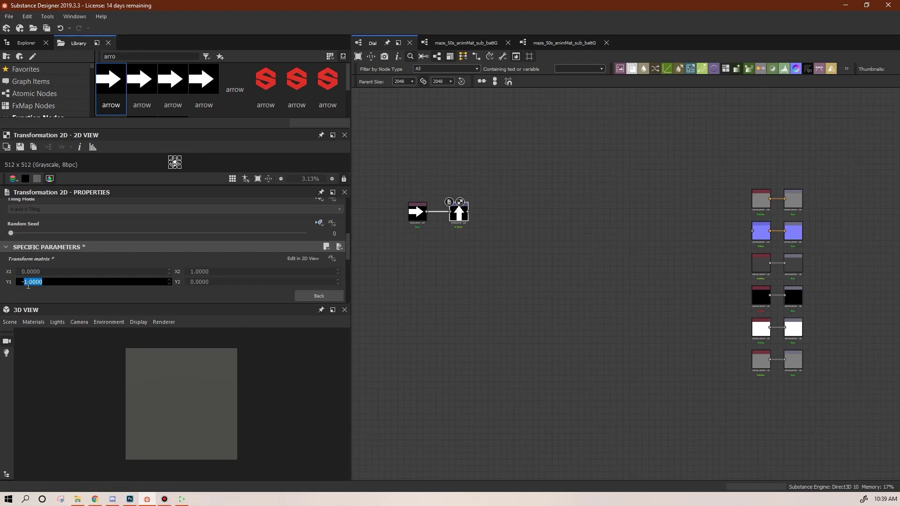
pyautogui.write('2.0479')
pyautogui.press('Tab')
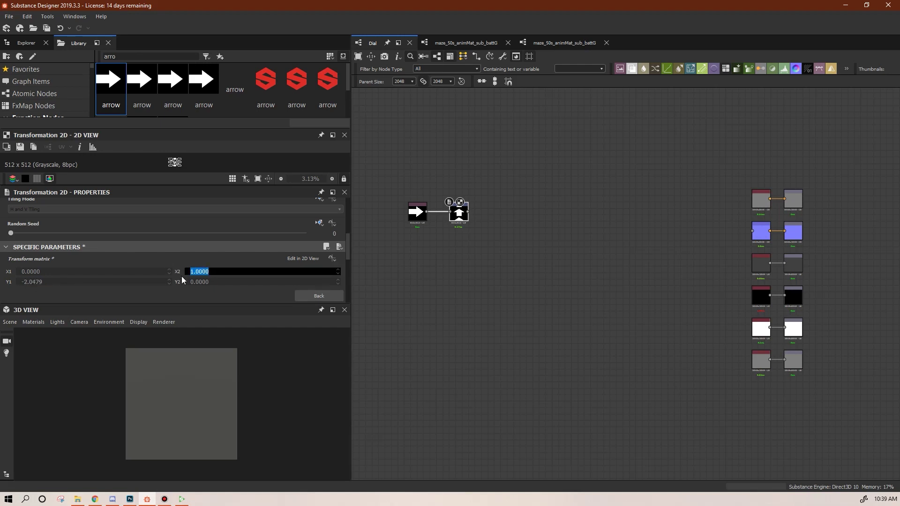
pyautogui.write('3.5434')
pyautogui.press('Return')
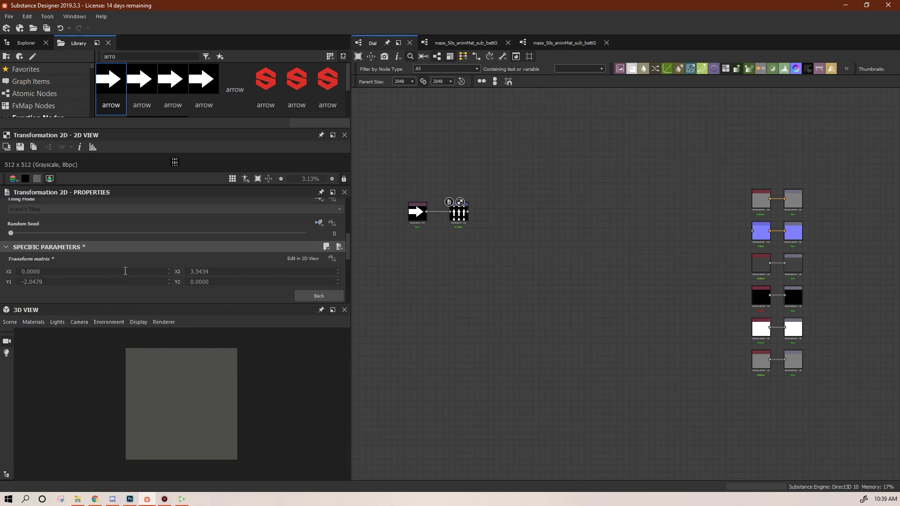
# Review the Transformation 2D node's matrix, stretch, offset and mipmap parameters.
pyautogui.moveTo(347, 251); pyautogui.dragTo(348, 260)
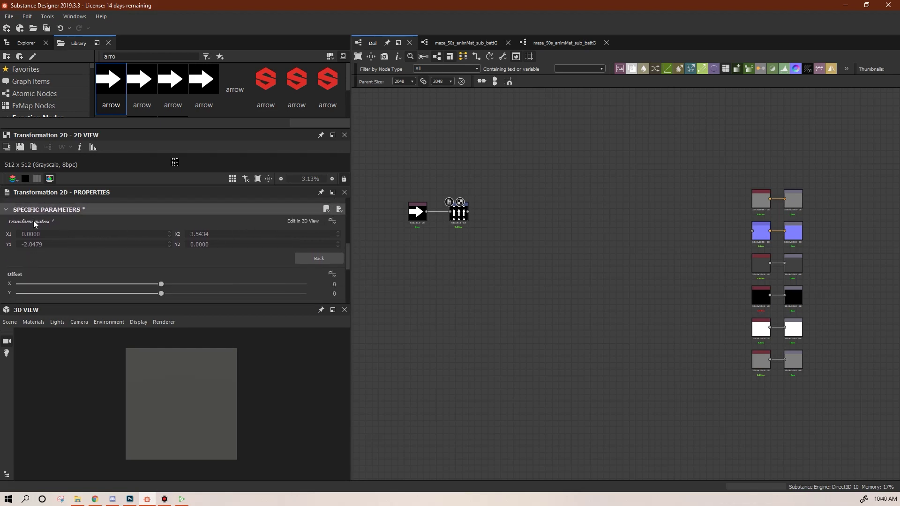
pyautogui.moveTo(347, 263); pyautogui.dragTo(350, 258)
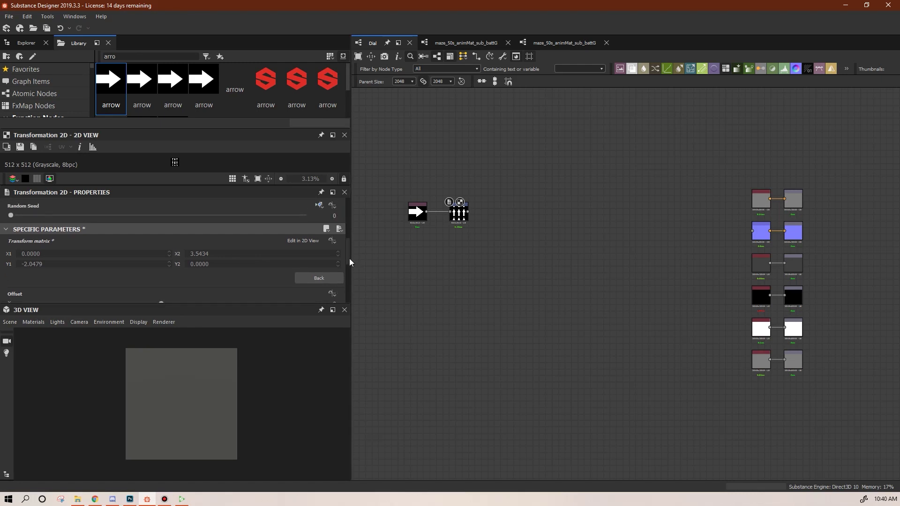
pyautogui.click(325, 280)
pyautogui.scroll(-4, 340, 244)
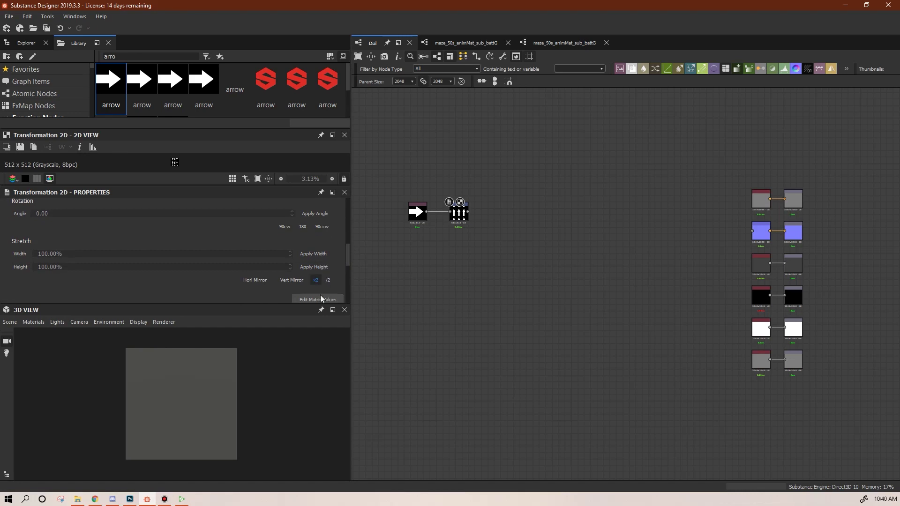
pyautogui.scroll(-3, 345, 262)
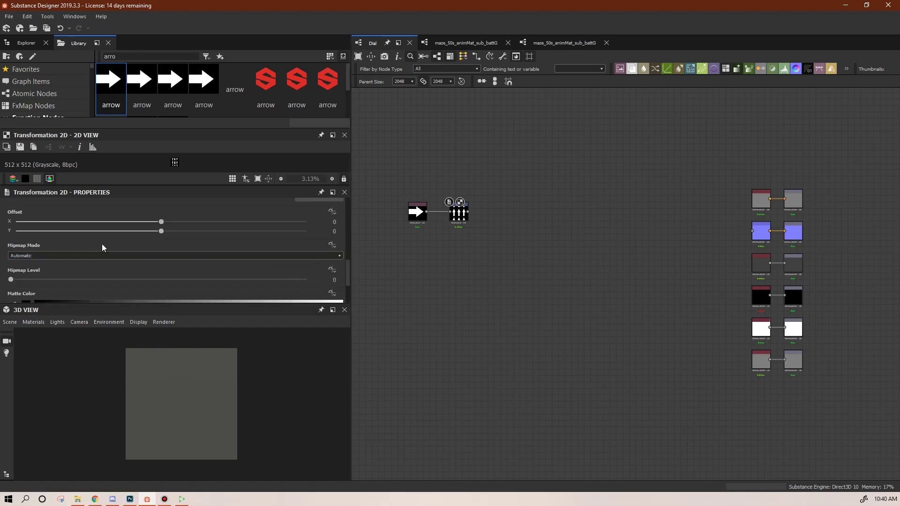
pyautogui.scroll(3, 349, 278)
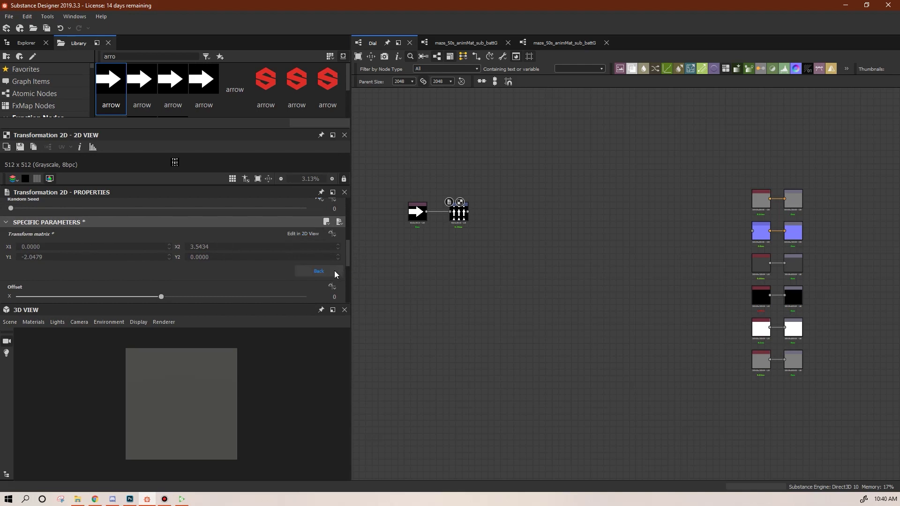
pyautogui.click(318, 271)
# Make the arrow transformation's tiling mode absolute and set it to No Tiling.
pyautogui.click(462, 216)
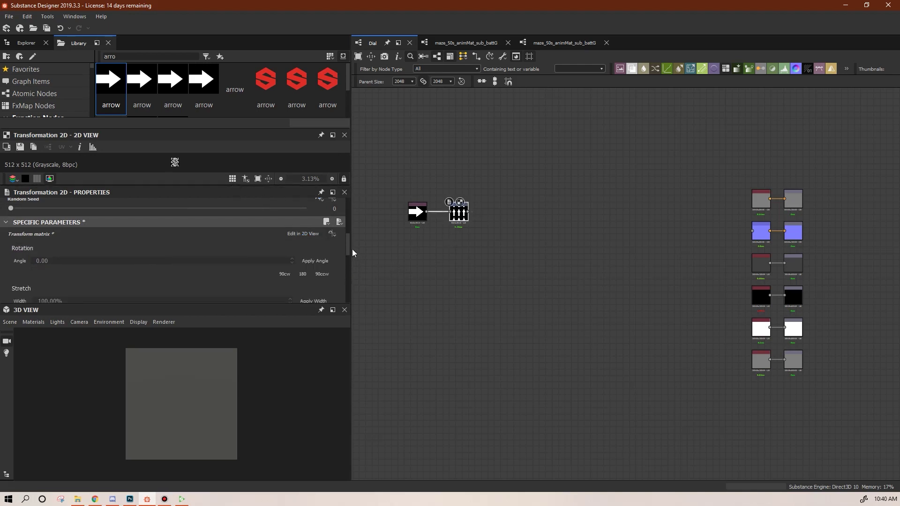
pyautogui.moveTo(350, 248); pyautogui.dragTo(348, 228)
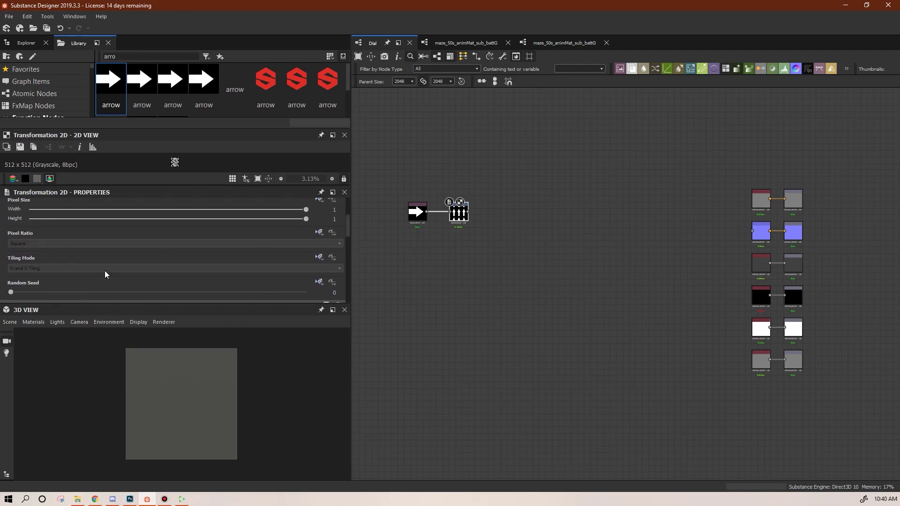
pyautogui.click(321, 259)
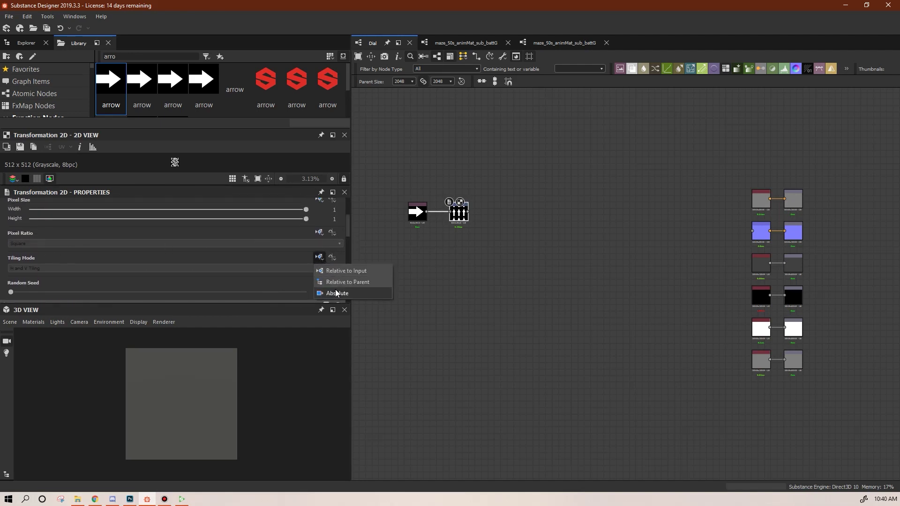
pyautogui.click(336, 294)
pyautogui.click(339, 268)
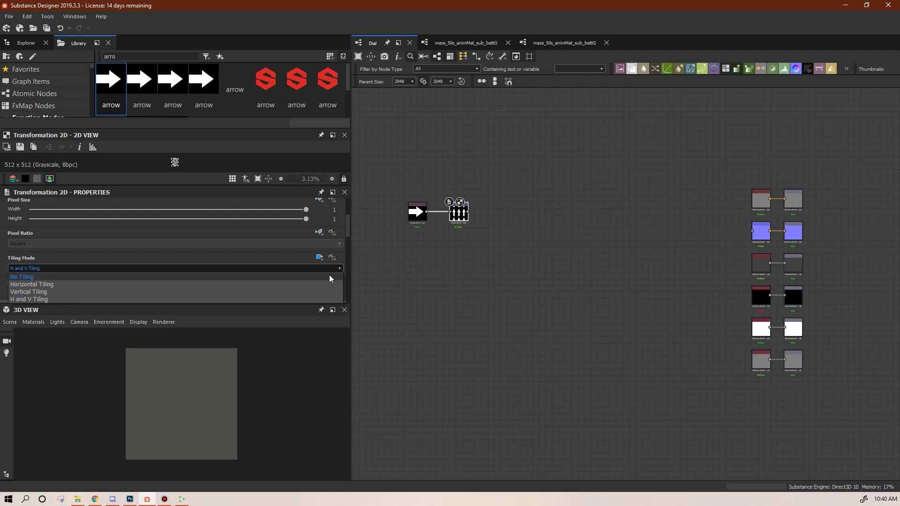
pyautogui.click(329, 275)
pyautogui.scroll(5, 459, 215)
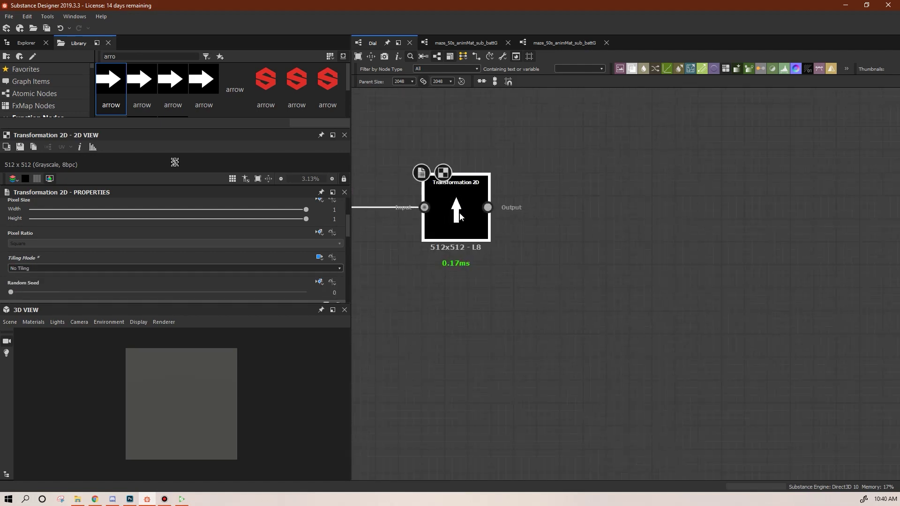
pyautogui.scroll(-6, 460, 216)
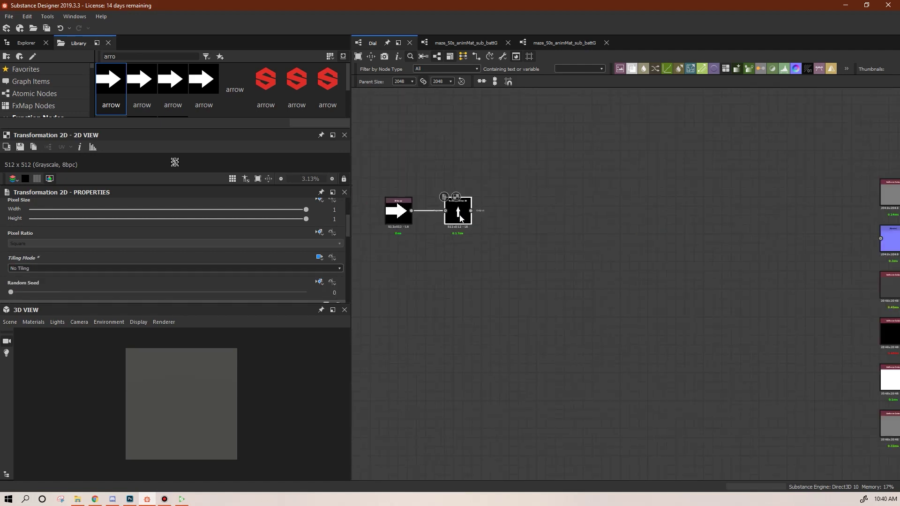
# Move the arrow's Transformation 2D node closer to the bitmap node.
pyautogui.scroll(2, 466, 214)
pyautogui.moveTo(461, 216); pyautogui.dragTo(440, 216)
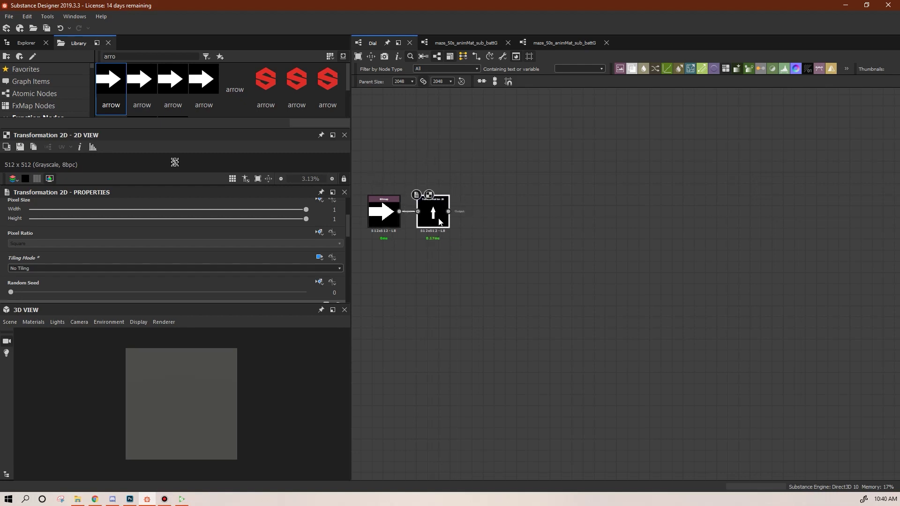
pyautogui.scroll(-2, 439, 226)
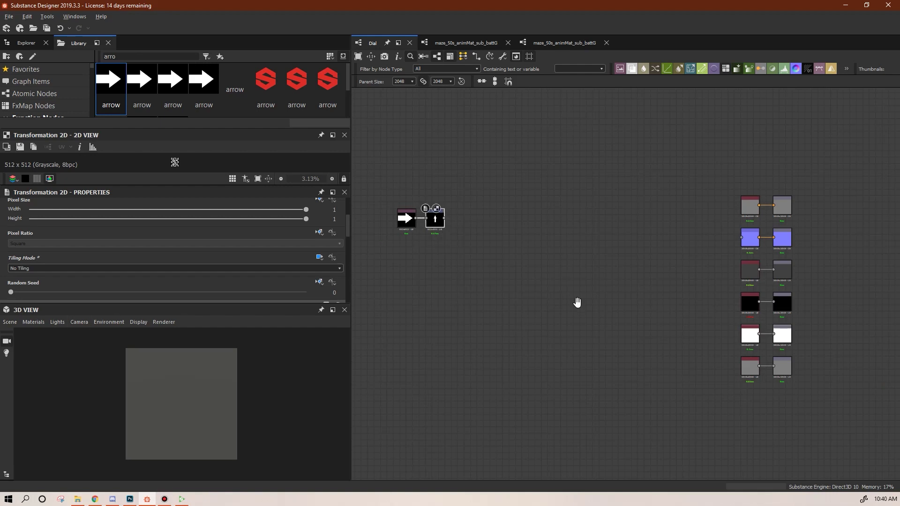
pyautogui.moveTo(576, 303); pyautogui.dragTo(583, 325, button='middle')
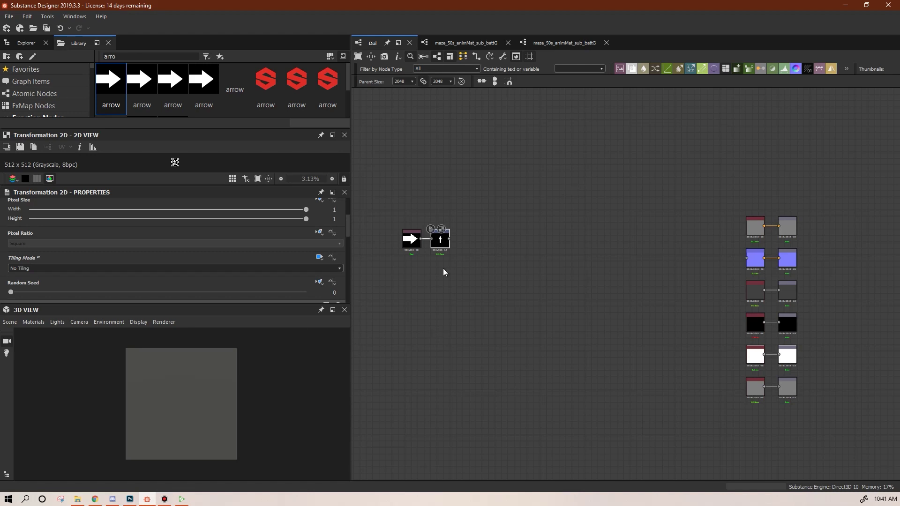
# Search the library for shape, add a Shape node below the arrow bitmap, and set its pattern to Disc.
pyautogui.doubleClick(141, 56)
pyautogui.write('shape')
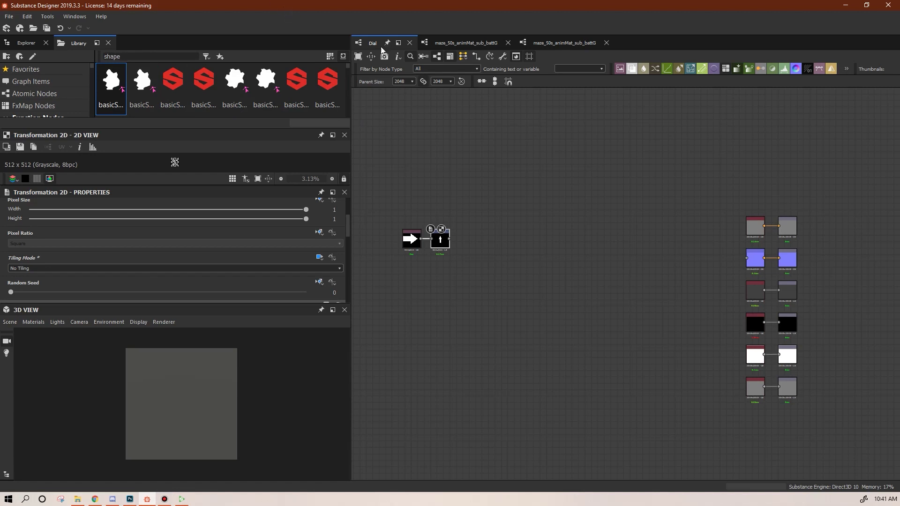
pyautogui.moveTo(349, 67); pyautogui.dragTo(349, 87)
pyautogui.moveTo(234, 97); pyautogui.dragTo(410, 306)
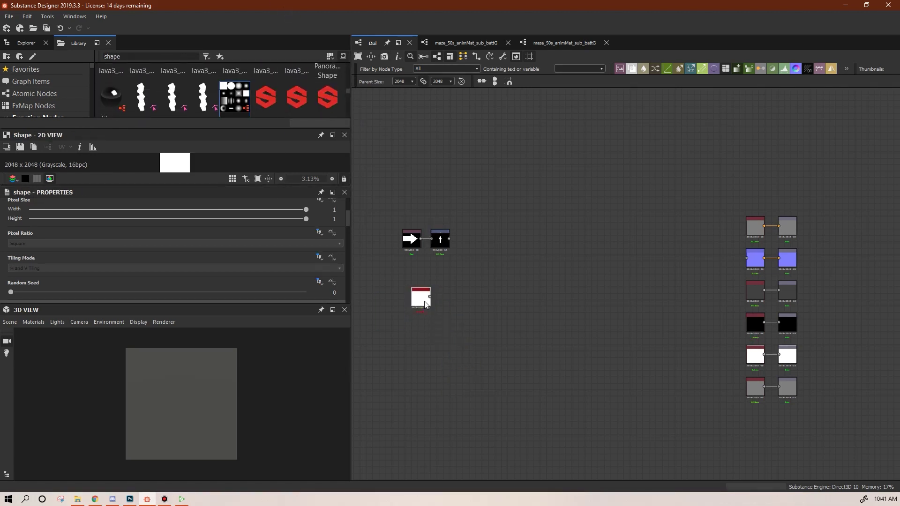
pyautogui.scroll(10, 347, 243)
pyautogui.scroll(-2, 349, 263)
pyautogui.click(284, 246)
pyautogui.click(282, 263)
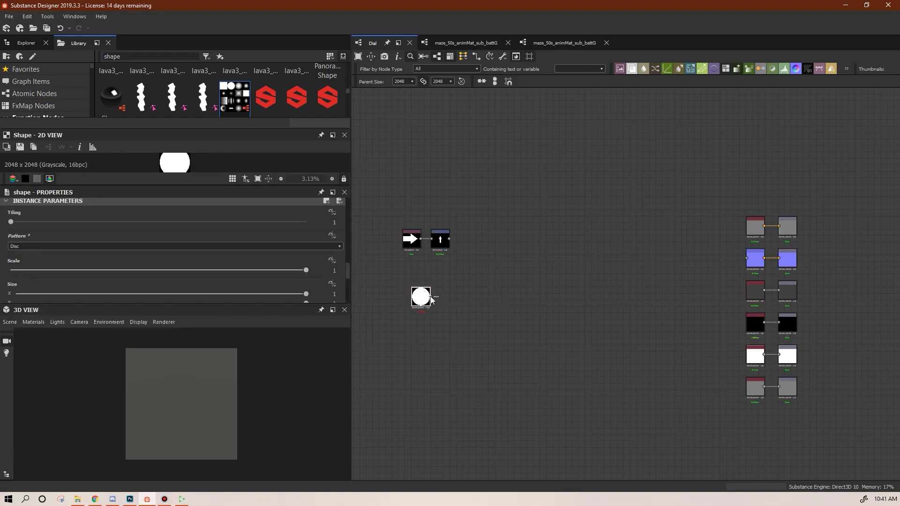
# Add a Transformation 2D node fed by the Shape node and set its matrix values X1 and Y2 to 1.4421.
pyautogui.moveTo(430, 296); pyautogui.dragTo(473, 285)
pyautogui.click(508, 322)
pyautogui.moveTo(484, 283); pyautogui.dragTo(460, 297)
pyautogui.moveTo(347, 297)
pyautogui.mouseDown()
pyautogui.moveTo(356, 315)
pyautogui.moveTo(321, 275)
pyautogui.moveTo(336, 284)
pyautogui.mouseUp()
pyautogui.scroll(3, 315, 253)
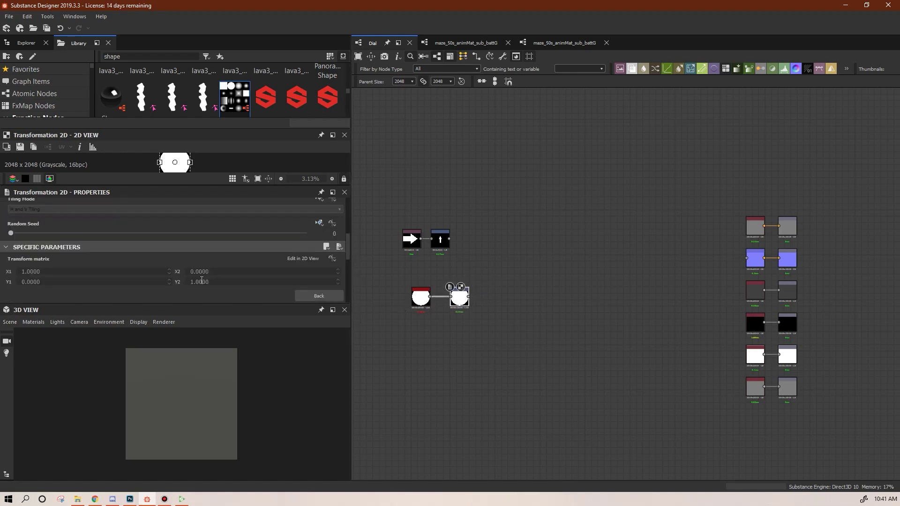
pyautogui.click(70, 272)
pyautogui.write('1.4421')
pyautogui.click(242, 282)
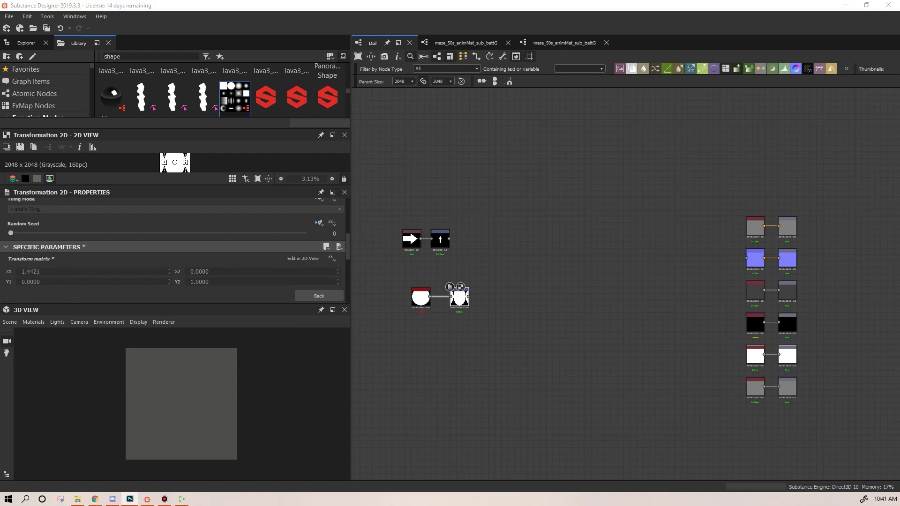
pyautogui.moveTo(216, 282); pyautogui.dragTo(172, 278)
pyautogui.write('1.4421')
# Make the disc transformation's tiling mode absolute and set it to No Tiling.
pyautogui.click(432, 284)
pyautogui.moveTo(348, 253); pyautogui.dragTo(347, 224)
pyautogui.click(319, 268)
pyautogui.click(334, 303)
pyautogui.click(294, 279)
pyautogui.click(290, 309)
# Set the disc transformation's Y offset to -0.6811.
pyautogui.moveTo(350, 229); pyautogui.dragTo(348, 248)
pyautogui.hotkey('alt', 'Tab')
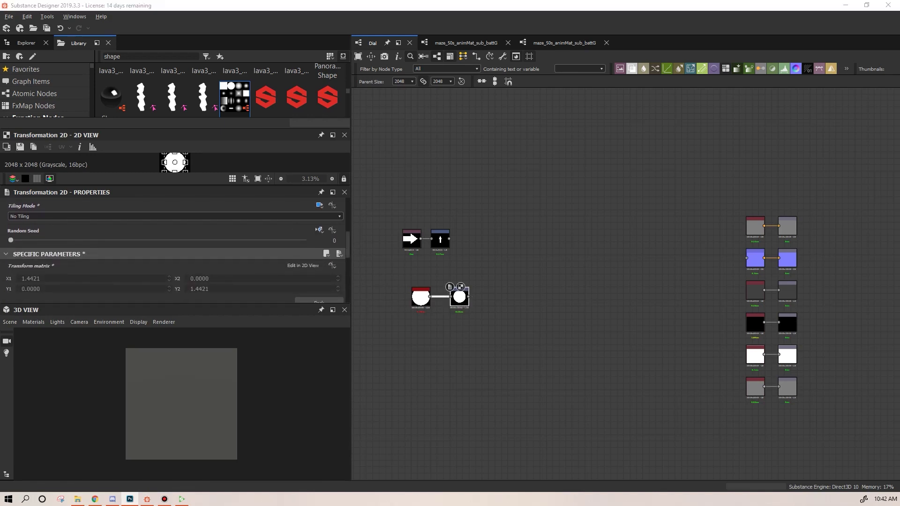
pyautogui.hotkey('alt', 'Tab')
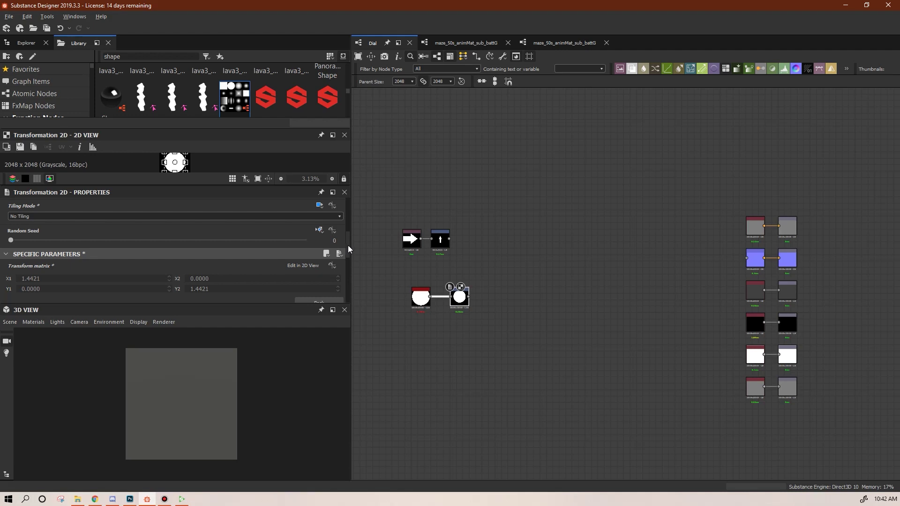
pyautogui.moveTo(348, 248); pyautogui.dragTo(347, 266)
pyautogui.click(331, 255)
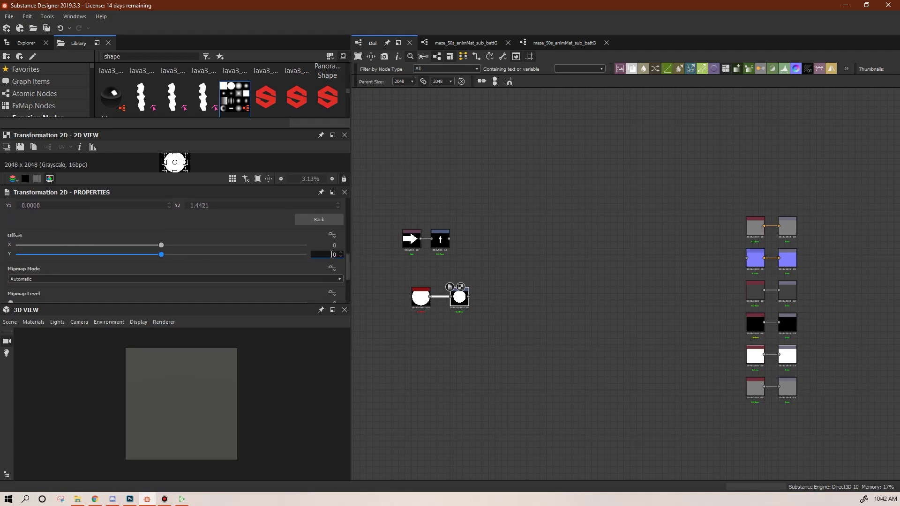
pyautogui.write('-.6811')
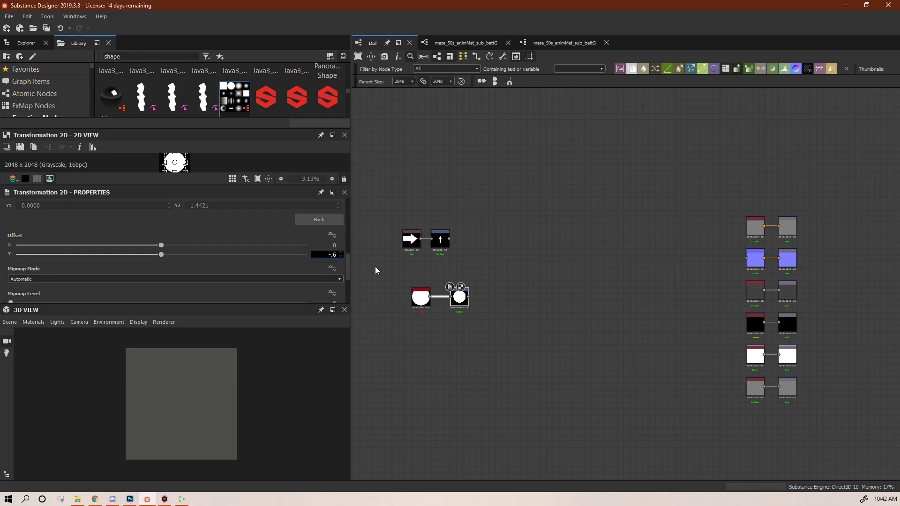
pyautogui.moveTo(375, 266); pyautogui.dragTo(441, 293)
pyautogui.click(444, 328)
pyautogui.scroll(3, 424, 317)
pyautogui.moveTo(423, 316); pyautogui.dragTo(538, 361, button='middle')
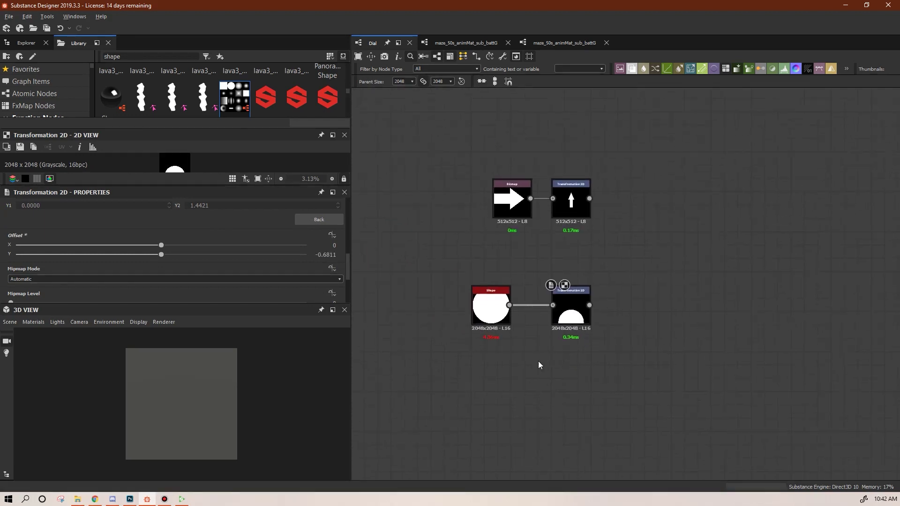
pyautogui.scroll(3, 537, 361)
# Move the Shape node closer to its transformation and set its output size width and height to -2, relative to parent.
pyautogui.click(445, 280)
pyautogui.click(532, 430)
pyautogui.moveTo(460, 280); pyautogui.dragTo(488, 279)
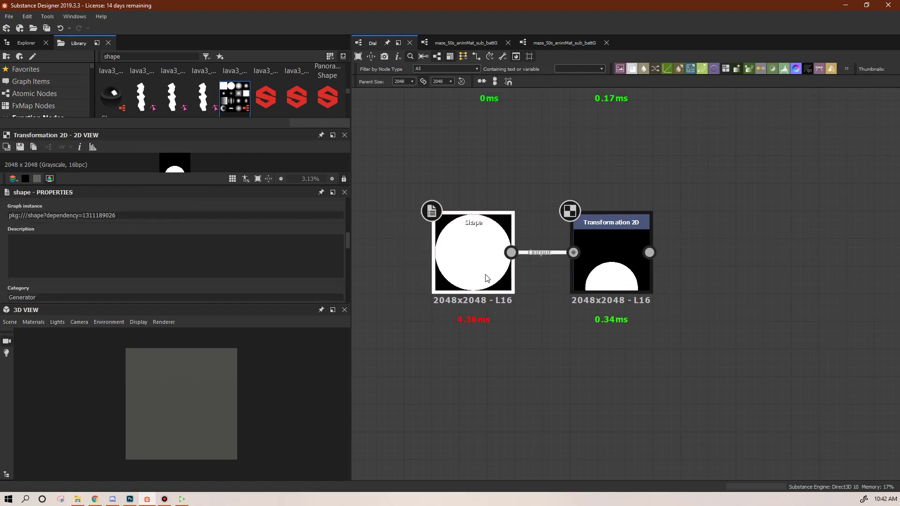
pyautogui.scroll(-10, 345, 247)
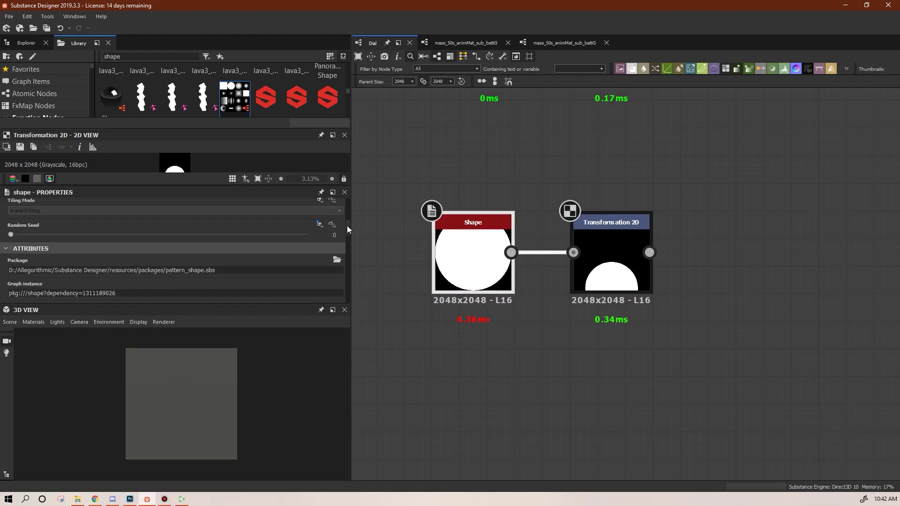
pyautogui.scroll(-2, 436, 218)
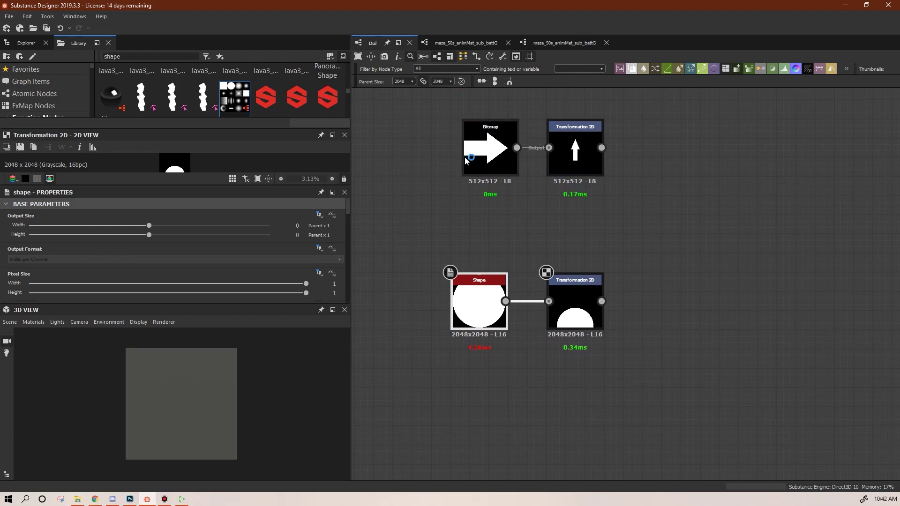
pyautogui.click(125, 226)
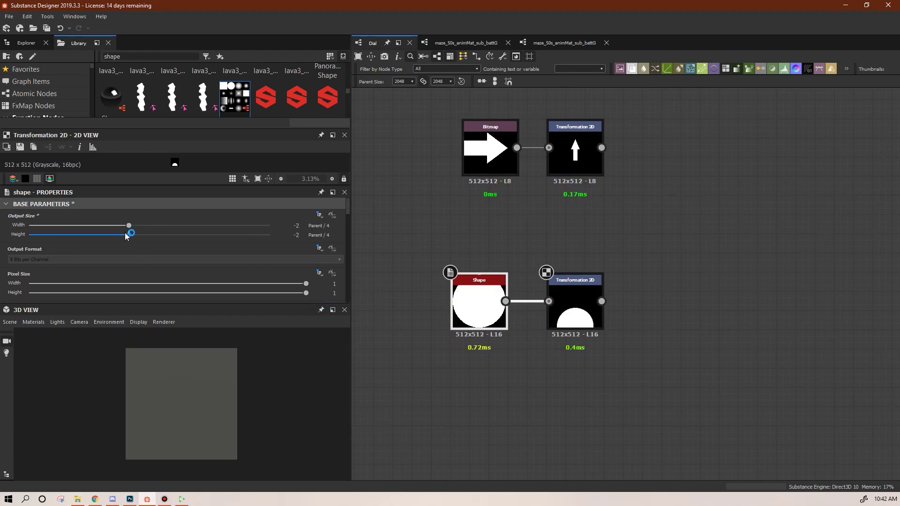
# Try a 1024 px output size on the arrow bitmap and return it to 512 px.
pyautogui.scroll(-2, 635, 396)
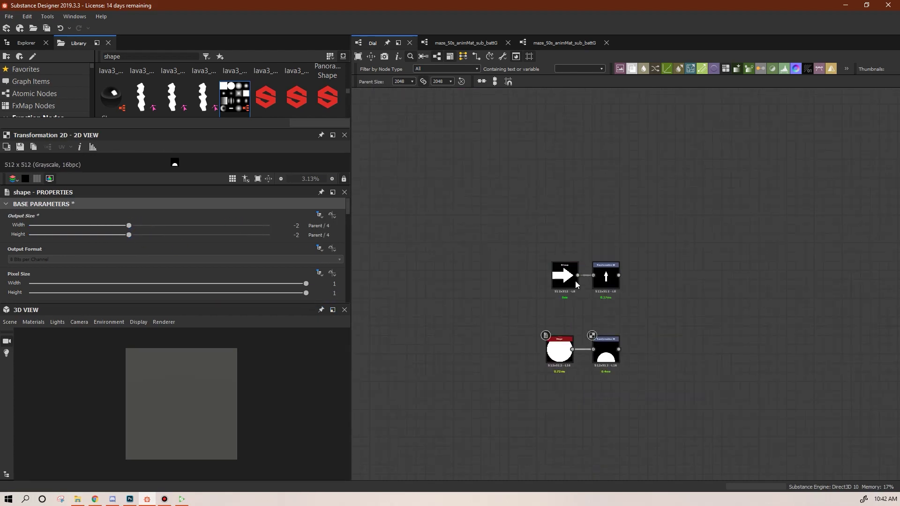
pyautogui.scroll(2, 568, 253)
pyautogui.click(557, 324)
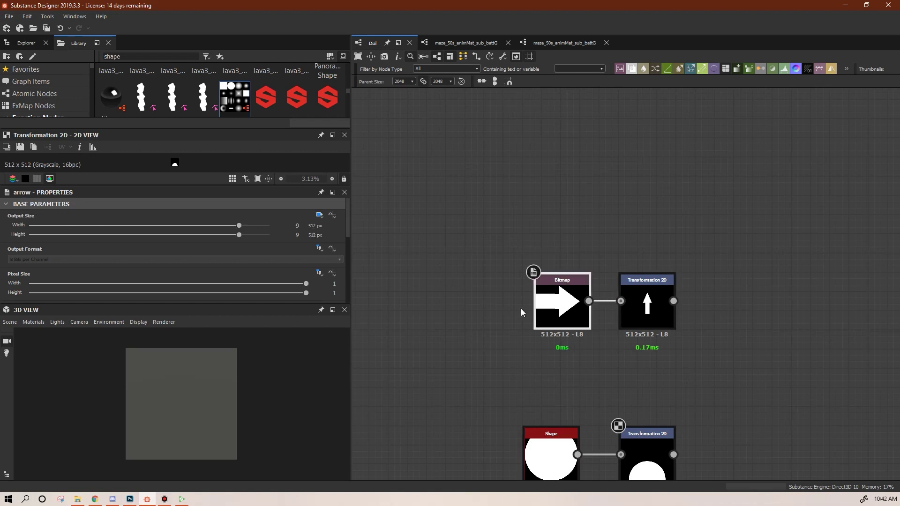
pyautogui.click(249, 226)
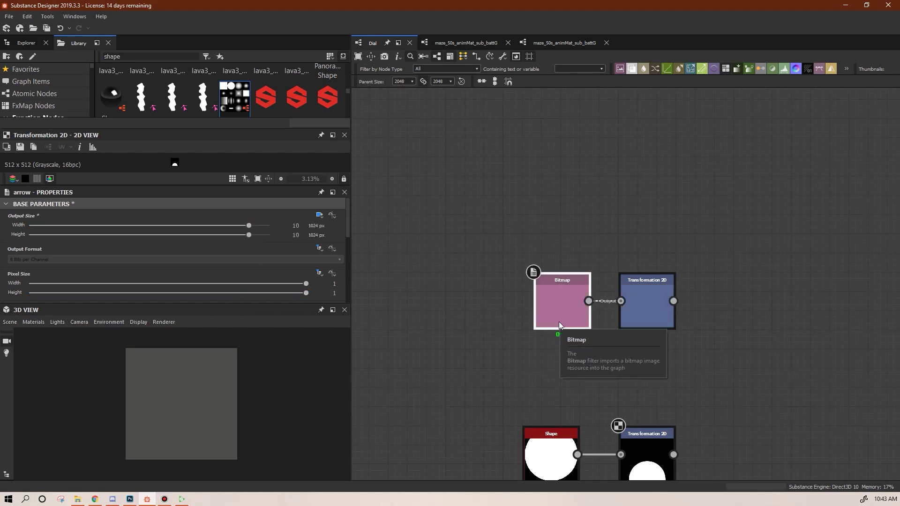
pyautogui.moveTo(249, 225); pyautogui.dragTo(239, 226)
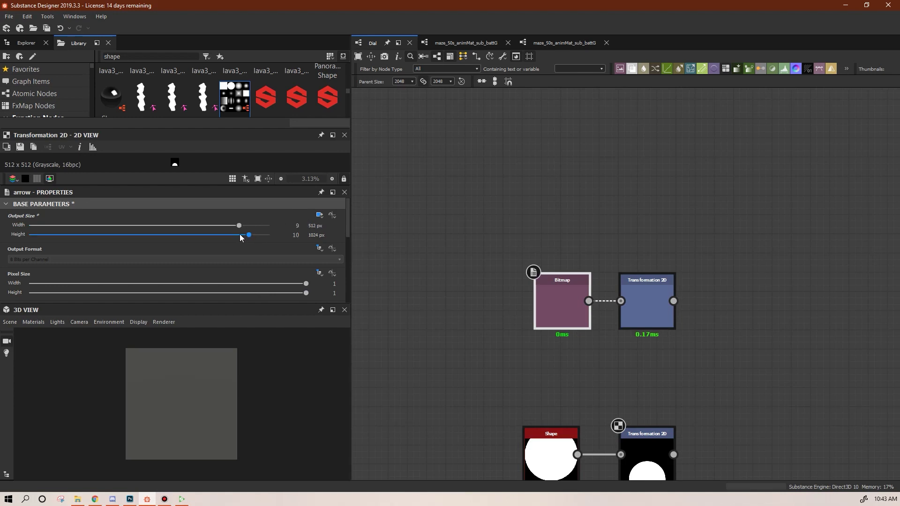
pyautogui.doubleClick(556, 304)
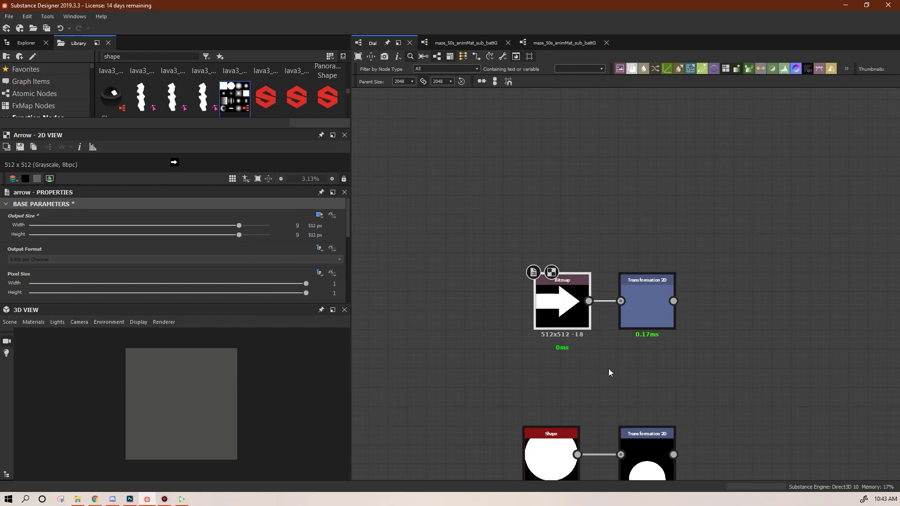
# Line up the Shape and arrow bitmap nodes in one column and preview the arrow's Transformation 2D node.
pyautogui.scroll(-3, 609, 369)
pyautogui.moveTo(573, 425); pyautogui.dragTo(581, 421)
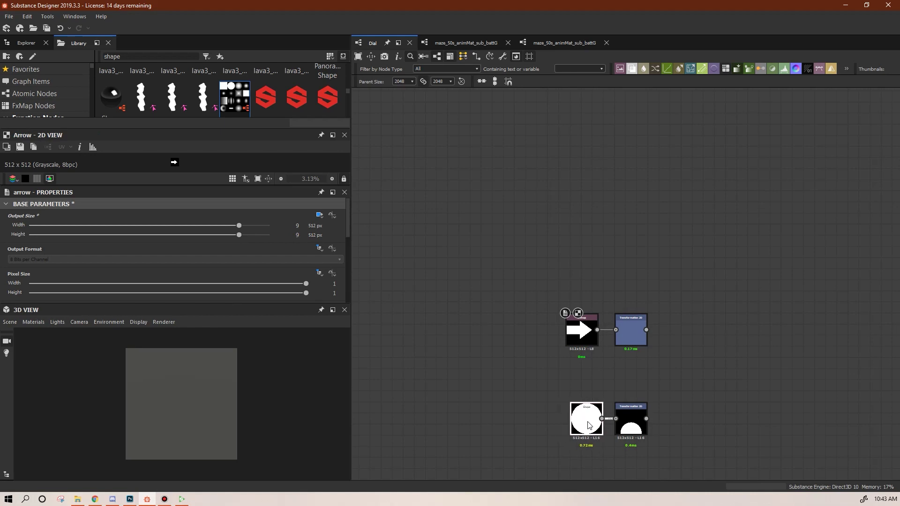
pyautogui.moveTo(596, 445); pyautogui.dragTo(521, 303, button='middle')
pyautogui.moveTo(520, 303); pyautogui.dragTo(507, 302)
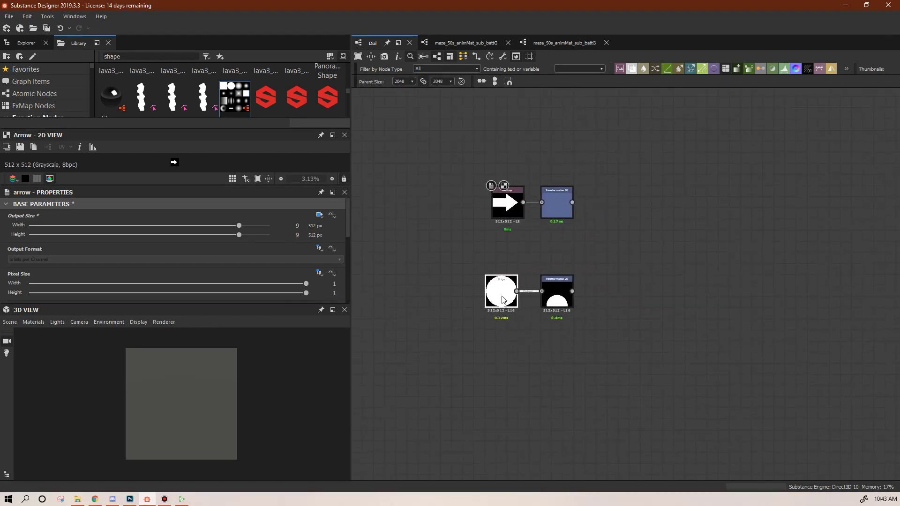
pyautogui.moveTo(499, 203); pyautogui.dragTo(493, 203)
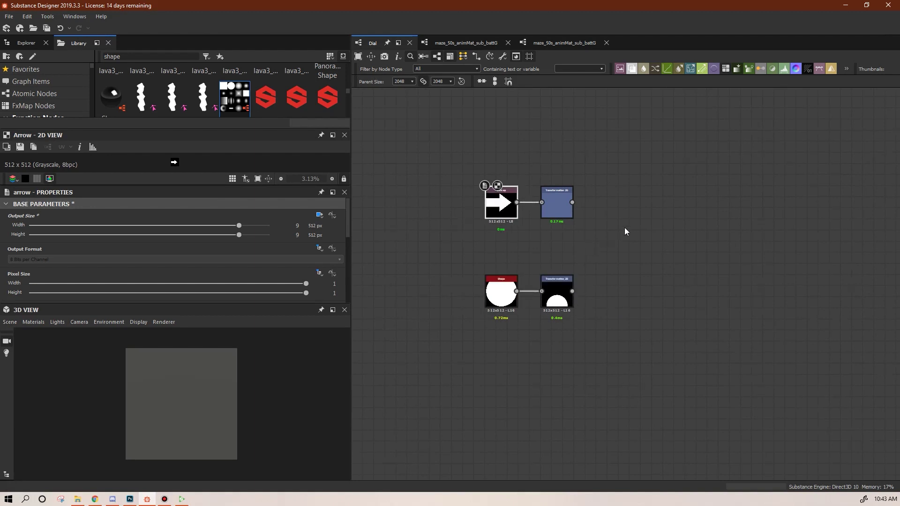
pyautogui.click(552, 214)
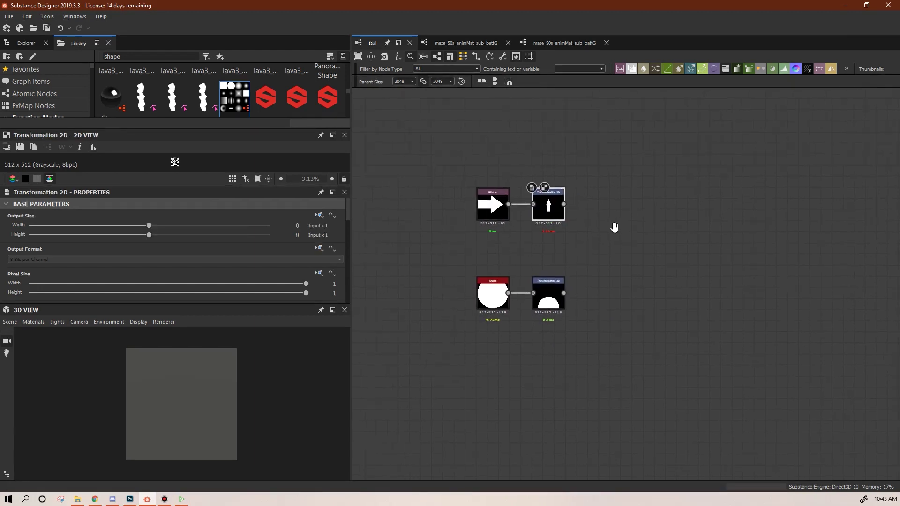
# Add a Pixel Processor node beside the arrow's Transformation 2D node, leaving some space between them.
pyautogui.moveTo(613, 227); pyautogui.dragTo(569, 232, button='middle')
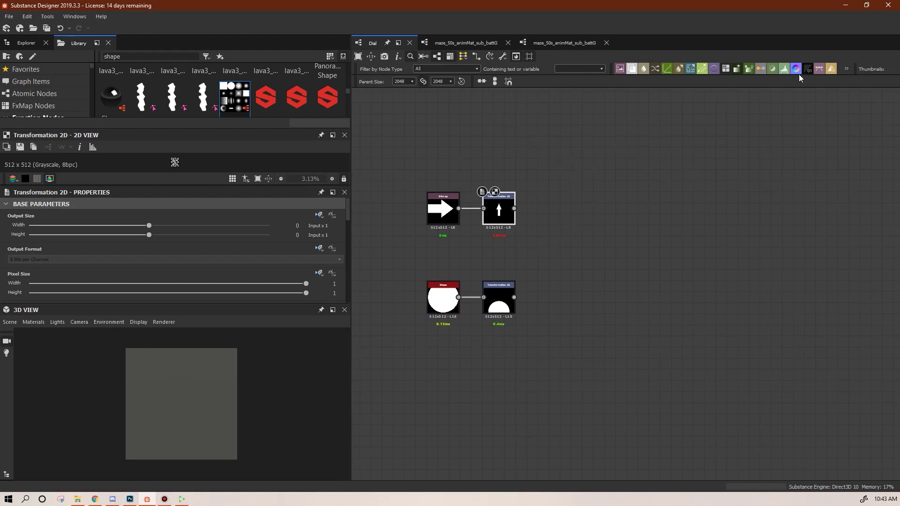
pyautogui.moveTo(808, 71); pyautogui.dragTo(594, 213)
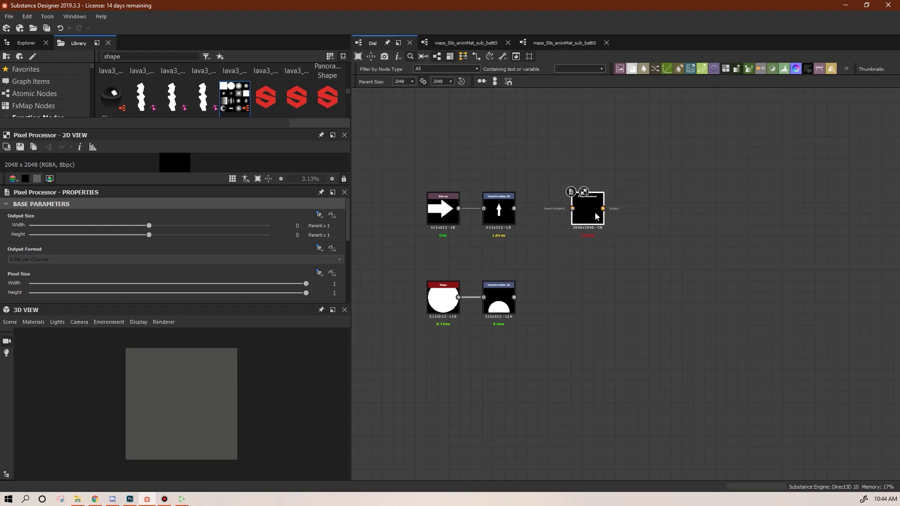
pyautogui.moveTo(587, 218); pyautogui.dragTo(598, 218)
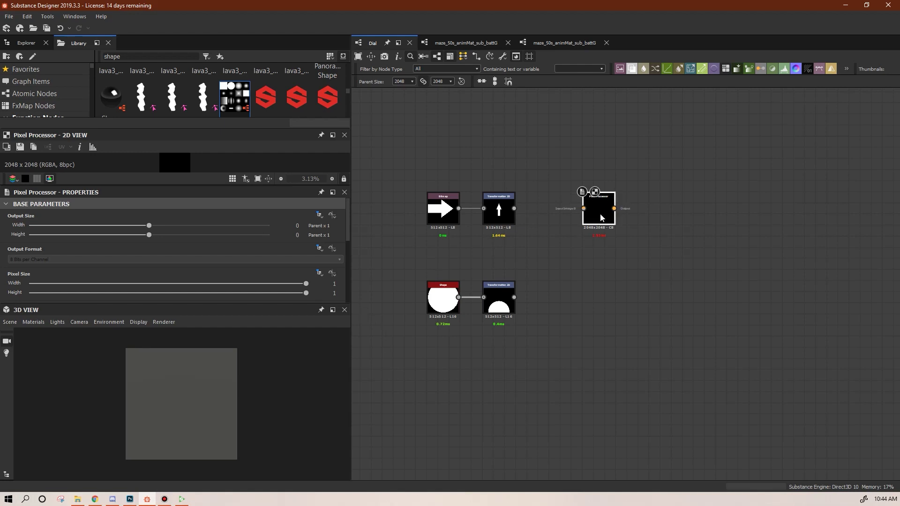
# Set the Pixel Processor's color mode to Grayscale and connect the arrow's Transformation 2D output to its first input.
pyautogui.moveTo(348, 226); pyautogui.dragTo(353, 298)
pyautogui.click(299, 258)
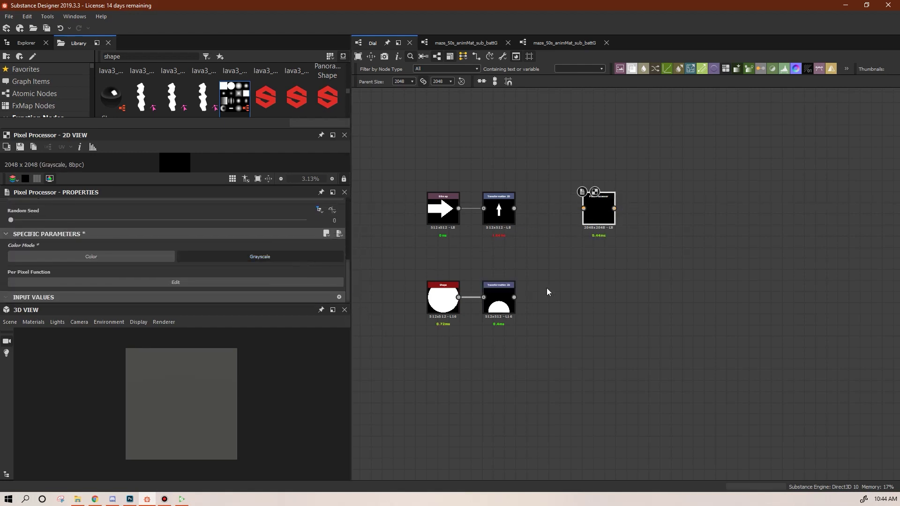
pyautogui.click(124, 261)
pyautogui.click(215, 258)
pyautogui.moveTo(515, 231); pyautogui.dragTo(579, 242)
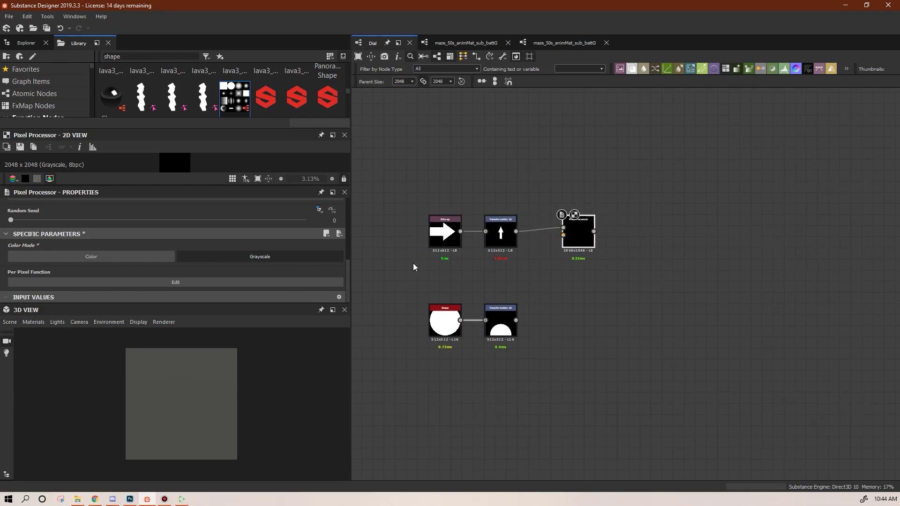
# Open the Pixel Processor's per-pixel function for editing and reposition its Float4 constant node.
pyautogui.click(185, 284)
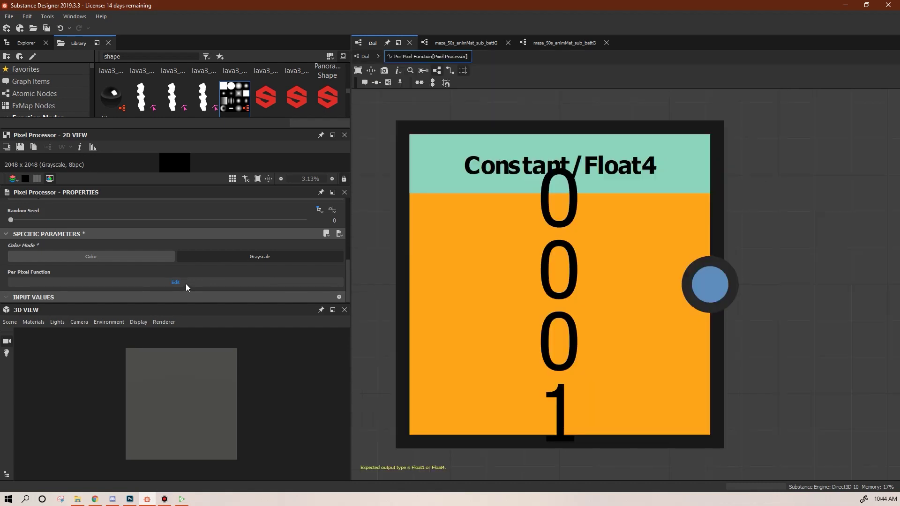
pyautogui.scroll(-5, 579, 302)
pyautogui.moveTo(582, 307); pyautogui.dragTo(622, 218)
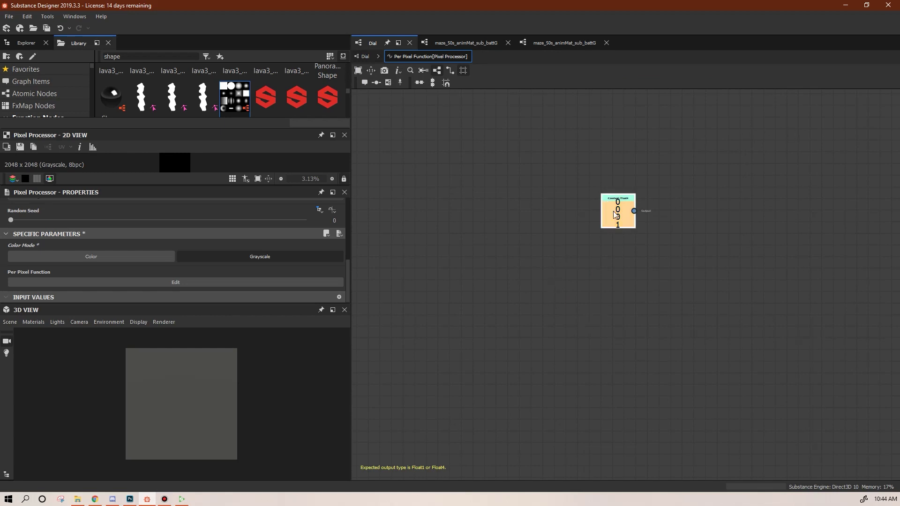
pyautogui.moveTo(617, 223); pyautogui.dragTo(602, 250)
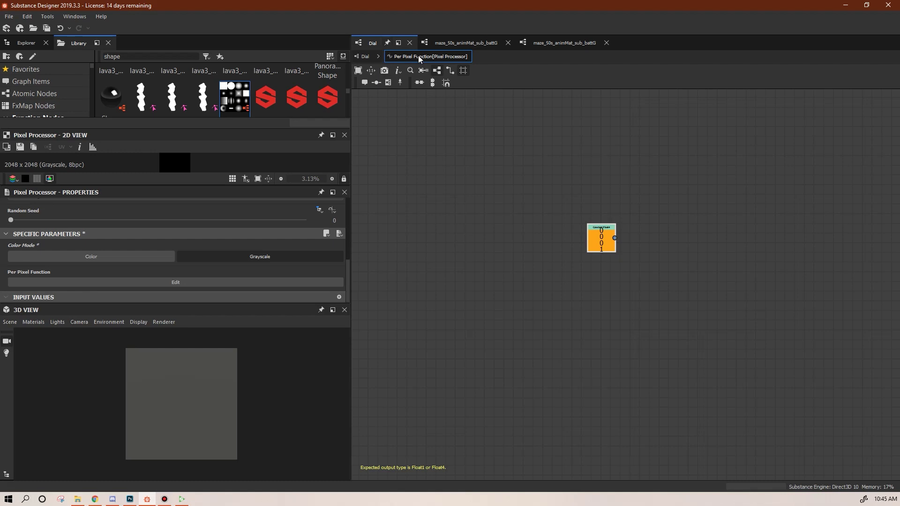
# Look at the Pixel Processor's connections in the Dial graph and return to the per-pixel function.
pyautogui.click(364, 56)
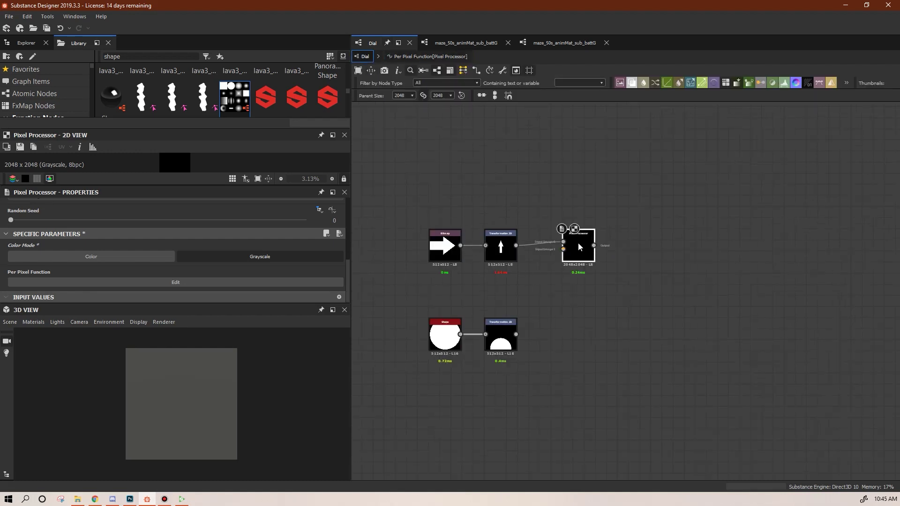
pyautogui.scroll(5, 570, 243)
pyautogui.scroll(-4, 591, 231)
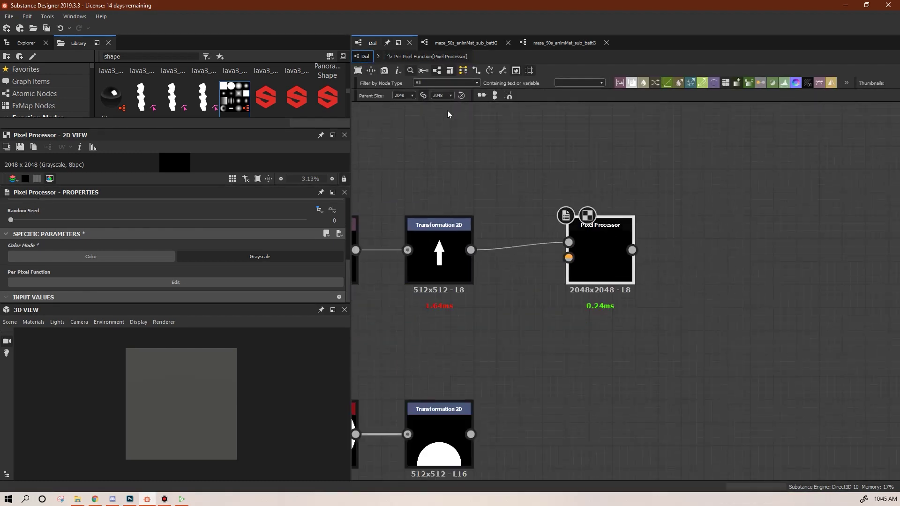
pyautogui.click(437, 61)
pyautogui.scroll(-3, 601, 282)
pyautogui.scroll(3, 601, 282)
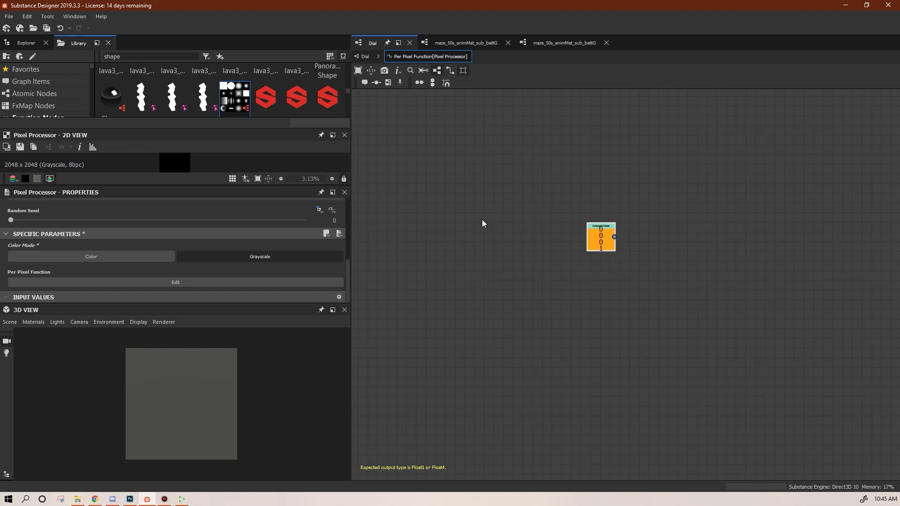
# Add a Sample Gray node to the per-pixel function and place it well beyond the Float4 constant.
pyautogui.rightClick(524, 180)
pyautogui.moveTo(562, 186)
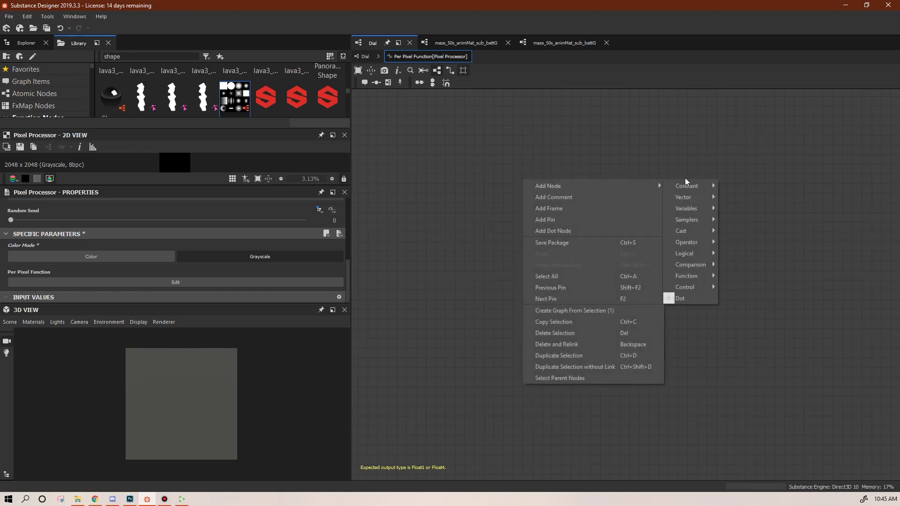
pyautogui.moveTo(687, 187)
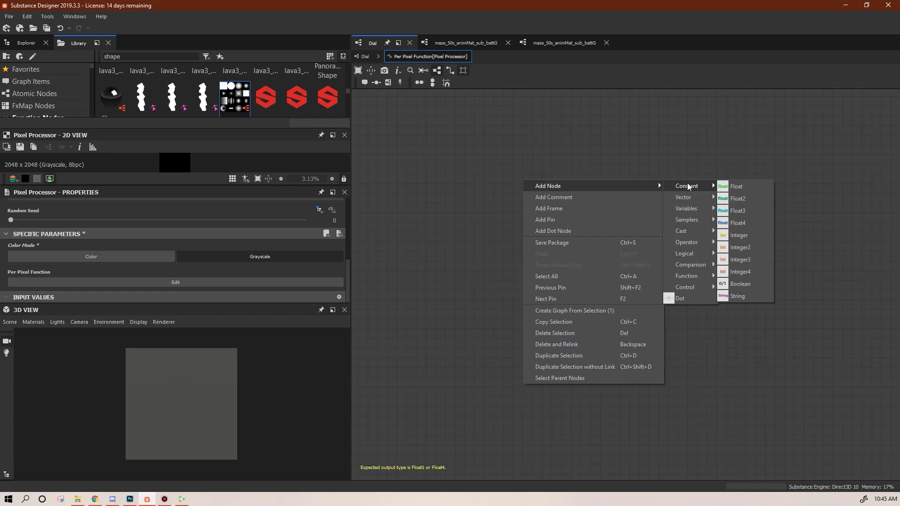
pyautogui.moveTo(685, 221)
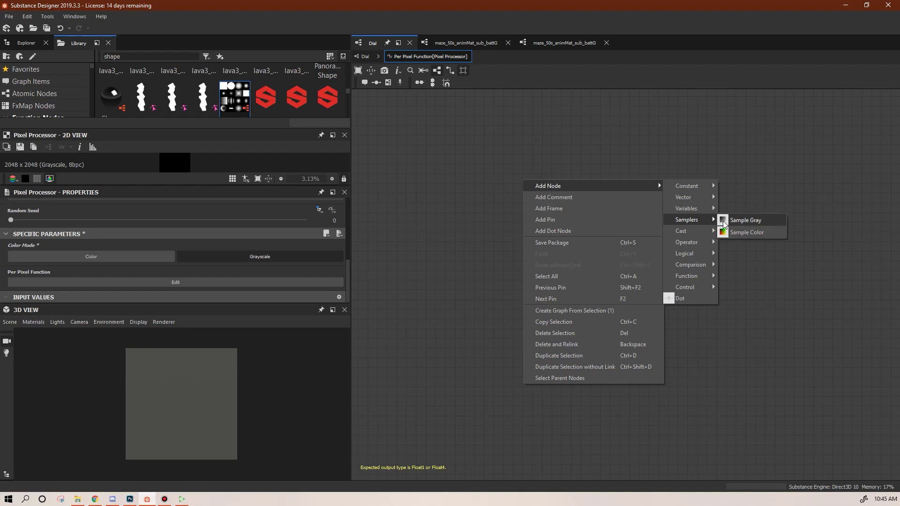
pyautogui.click(745, 221)
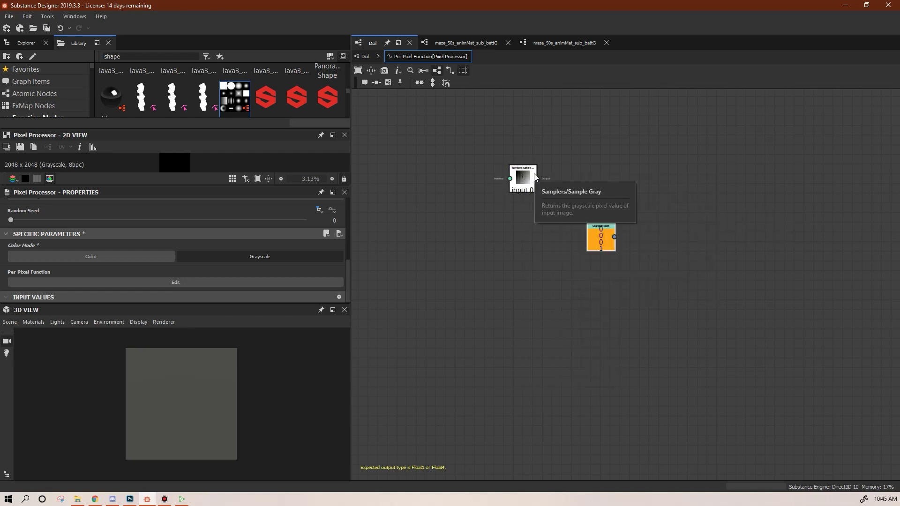
pyautogui.moveTo(511, 185); pyautogui.dragTo(794, 246)
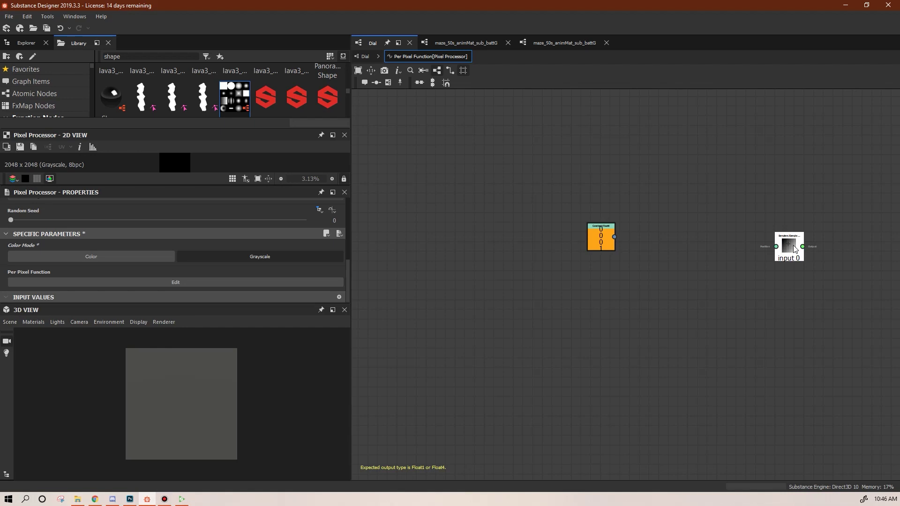
# Set the Sample Gray node as the function's output node and delete the Float4 constant.
pyautogui.rightClick(795, 249)
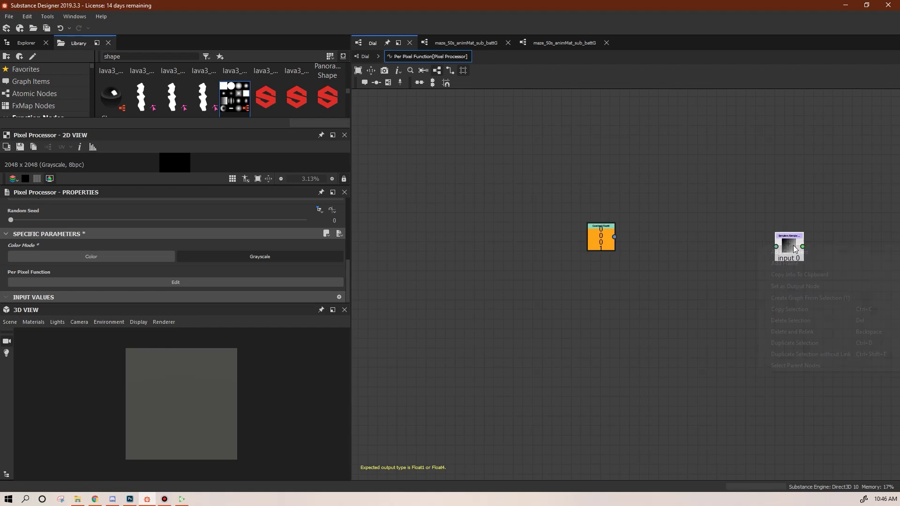
pyautogui.click(800, 288)
pyautogui.click(801, 288)
pyautogui.moveTo(604, 242); pyautogui.dragTo(627, 237)
pyautogui.moveTo(780, 244); pyautogui.dragTo(791, 258)
pyautogui.click(624, 234)
pyautogui.press('Delete')
pyautogui.scroll(-1, 509, 261)
pyautogui.moveTo(509, 261); pyautogui.dragTo(595, 273, button='middle')
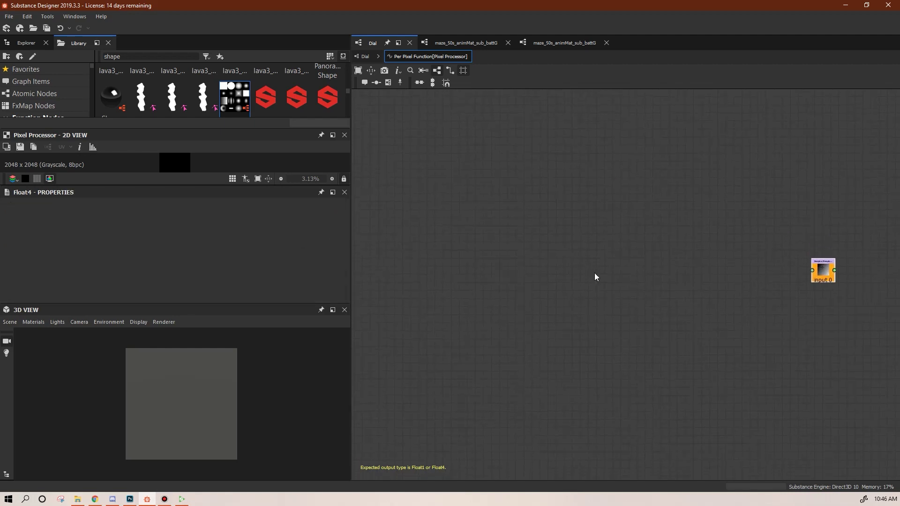
# Add a Get Float2 node that reads $pos and place it ahead of the Sample Gray node.
pyautogui.click(823, 270)
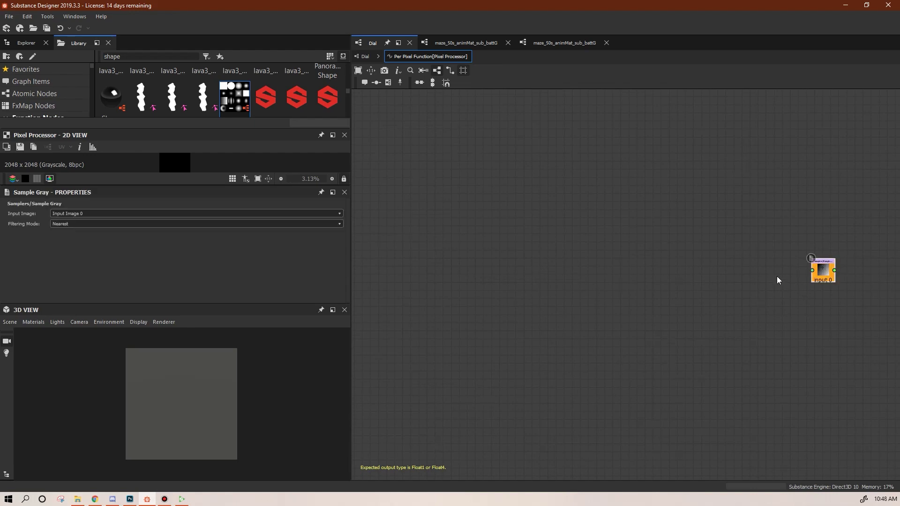
pyautogui.rightClick(559, 212)
pyautogui.moveTo(584, 216)
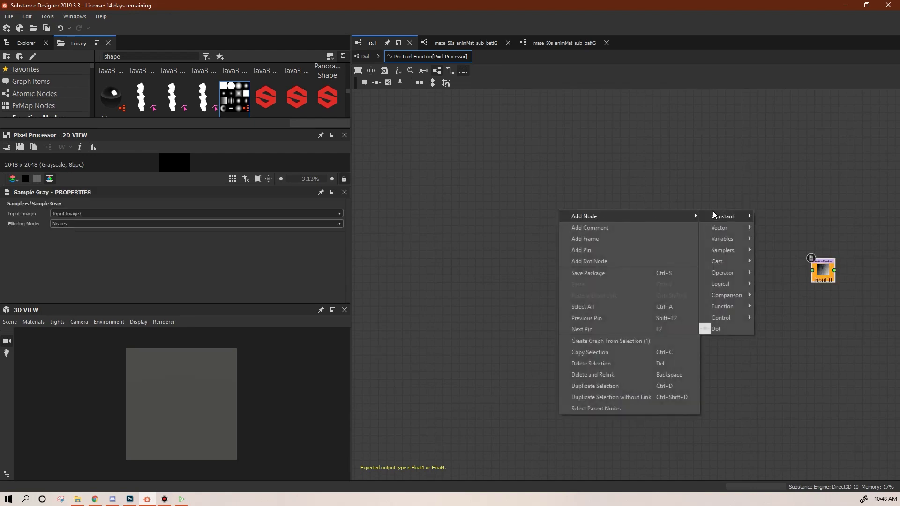
pyautogui.moveTo(731, 229)
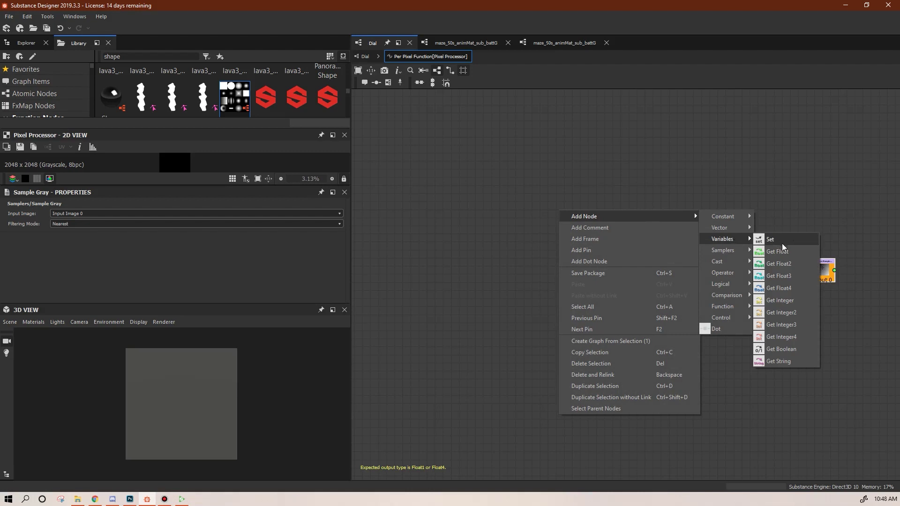
pyautogui.click(773, 229)
pyautogui.click(339, 213)
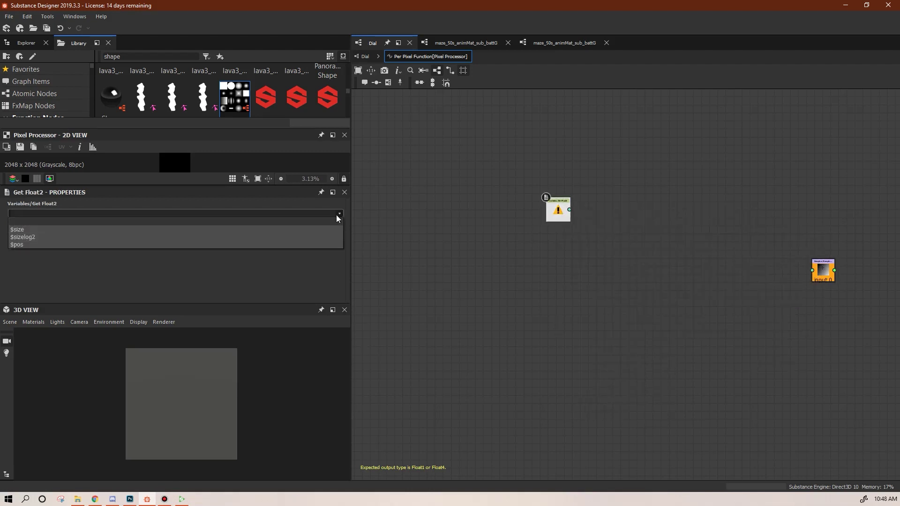
pyautogui.click(288, 245)
pyautogui.moveTo(555, 212); pyautogui.dragTo(735, 249)
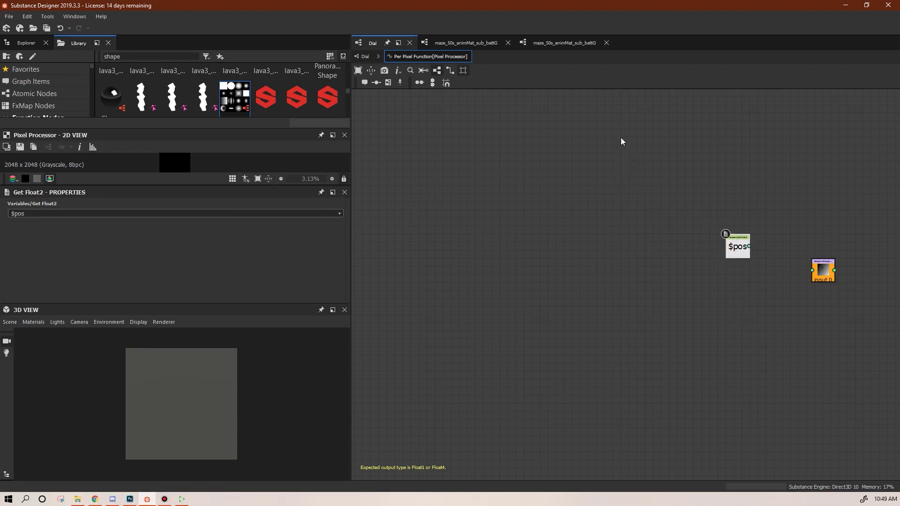
pyautogui.moveTo(739, 254); pyautogui.dragTo(710, 254)
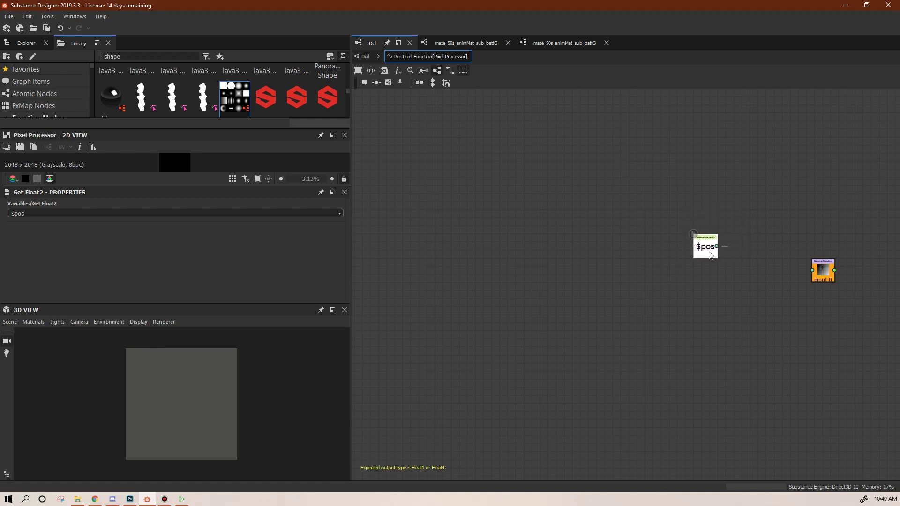
# Search the library for "rotat", add a Rotate Vec2 node to the function, and feed $pos into its first input.
pyautogui.moveTo(121, 56); pyautogui.dragTo(94, 57)
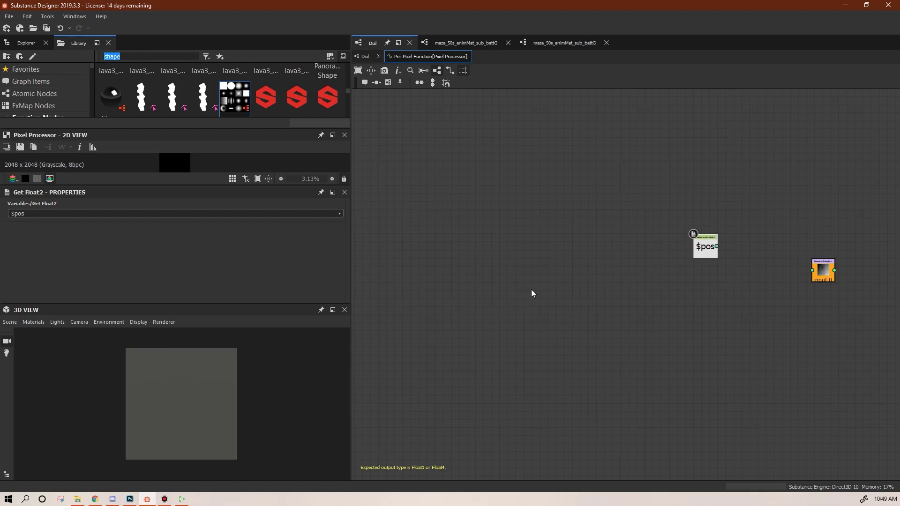
pyautogui.write('rotat')
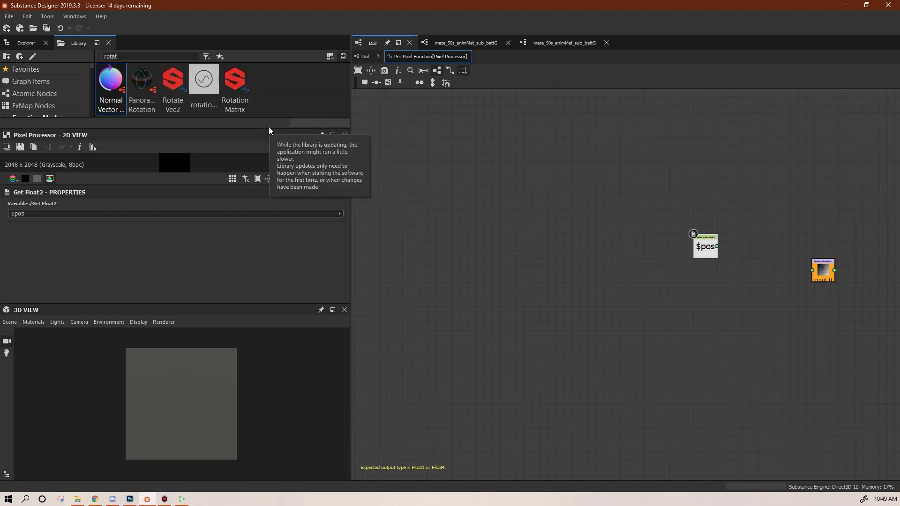
pyautogui.moveTo(173, 84); pyautogui.dragTo(725, 277)
pyautogui.scroll(5, 724, 276)
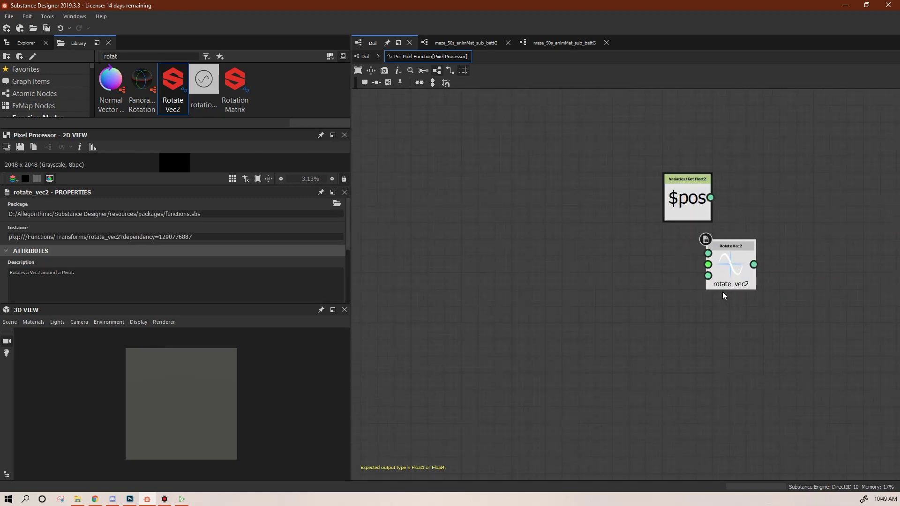
pyautogui.moveTo(541, 217); pyautogui.dragTo(468, 192)
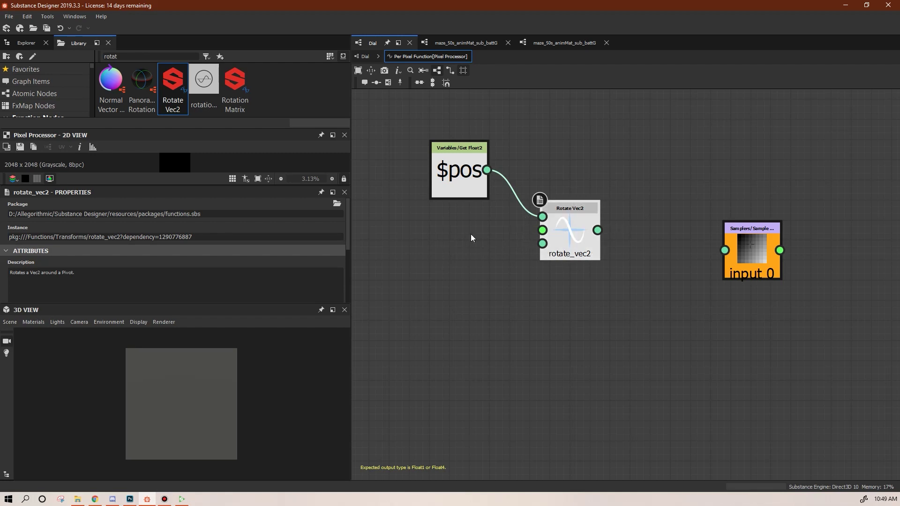
pyautogui.scroll(-1, 547, 244)
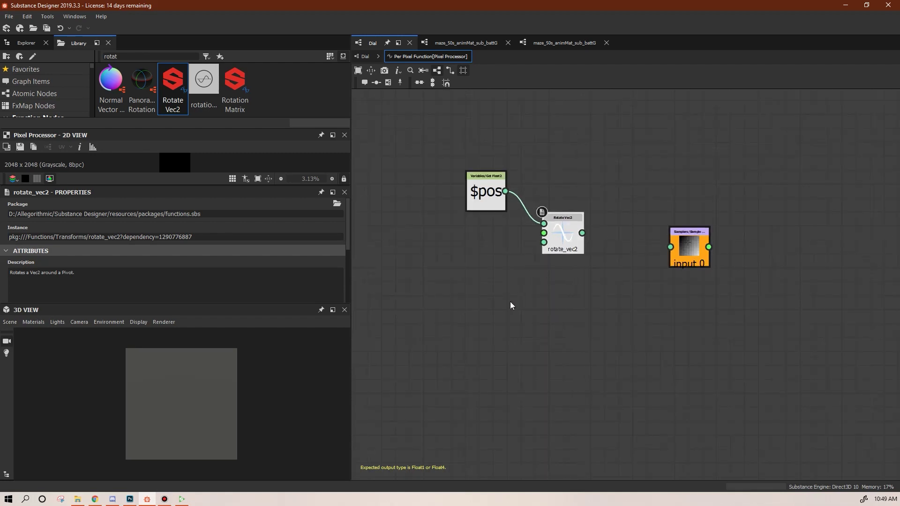
pyautogui.moveTo(530, 291); pyautogui.dragTo(573, 297, button='middle')
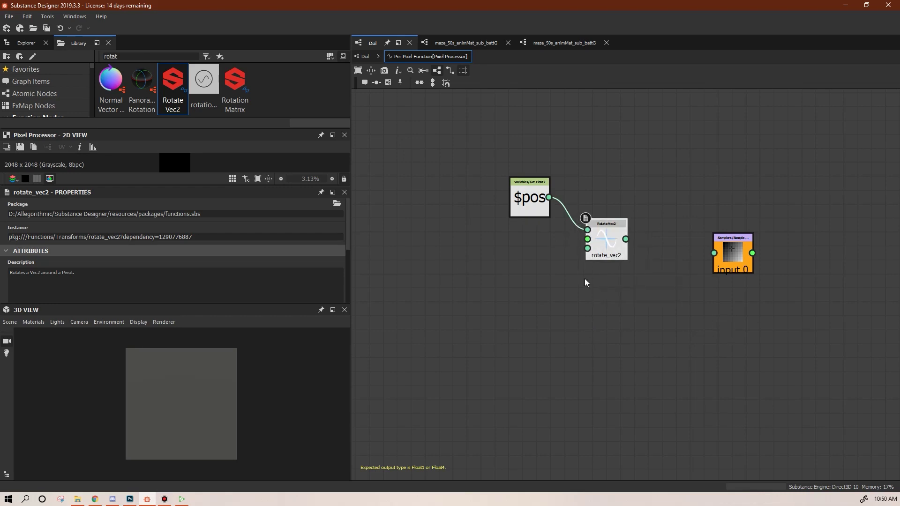
# Connect the Rotate Vec2 output to the Sample Gray node's input and tidy the spacing of the function nodes.
pyautogui.moveTo(520, 199); pyautogui.dragTo(527, 191)
pyautogui.moveTo(611, 255); pyautogui.dragTo(714, 253)
pyautogui.moveTo(622, 251); pyautogui.dragTo(650, 259)
pyautogui.moveTo(533, 206); pyautogui.dragTo(567, 199)
pyautogui.moveTo(646, 257); pyautogui.dragTo(646, 249)
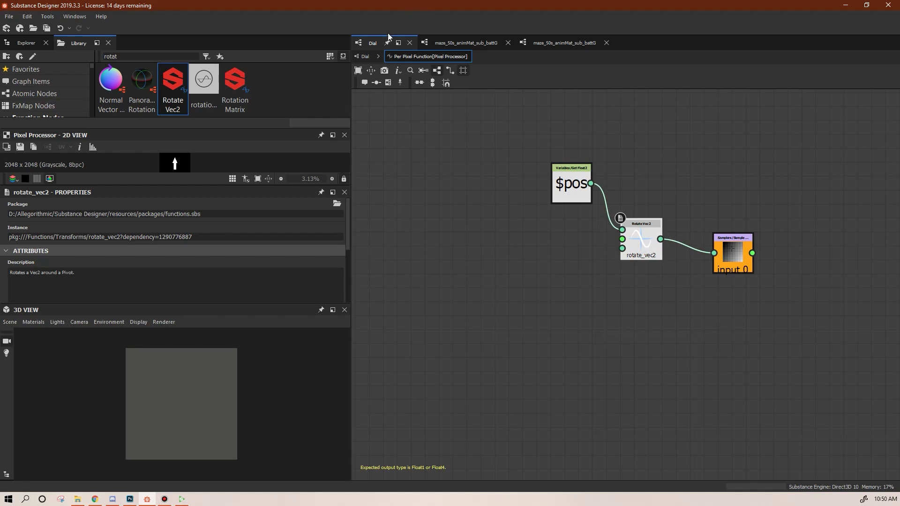
# Add a Float1 input parameter to the Dial graph with the identifier batteryCharge and the label "battery charge".
pyautogui.click(366, 57)
pyautogui.moveTo(531, 311); pyautogui.dragTo(733, 296, button='middle')
pyautogui.click(410, 250)
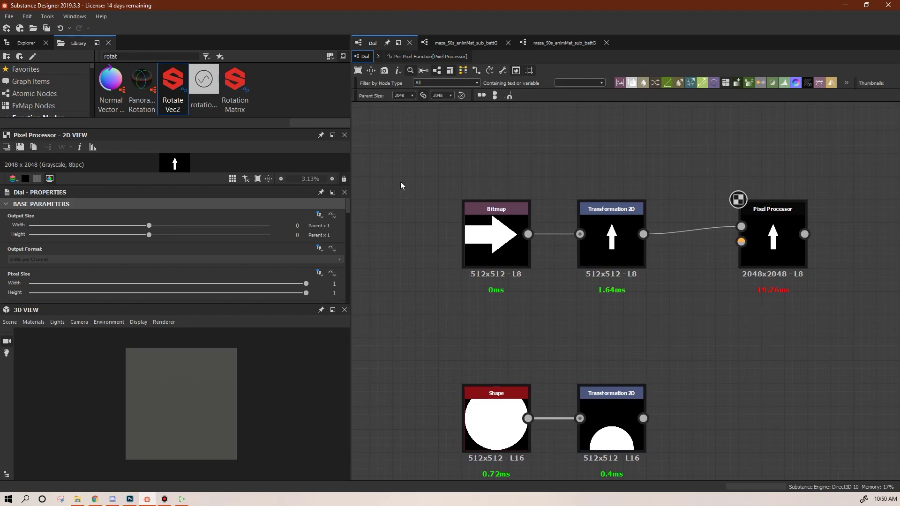
pyautogui.moveTo(348, 204); pyautogui.dragTo(360, 288)
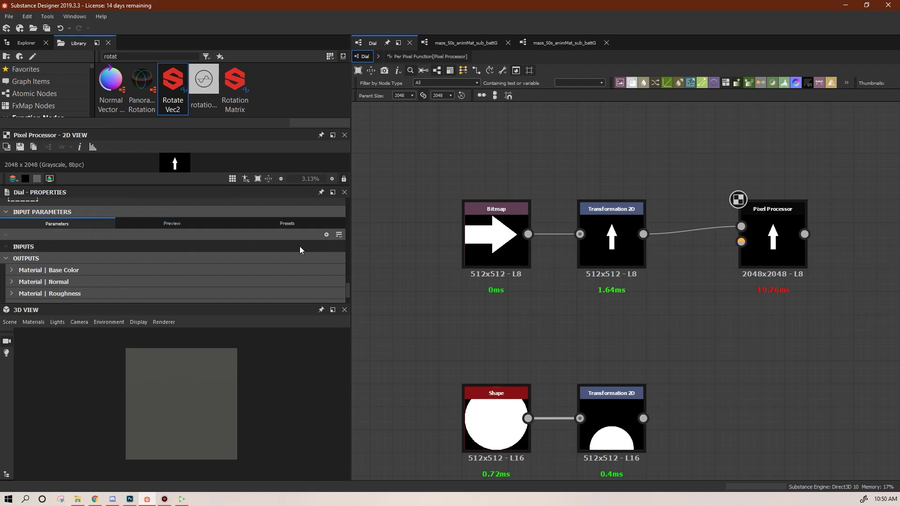
pyautogui.click(326, 234)
pyautogui.doubleClick(86, 258)
pyautogui.write('battery')
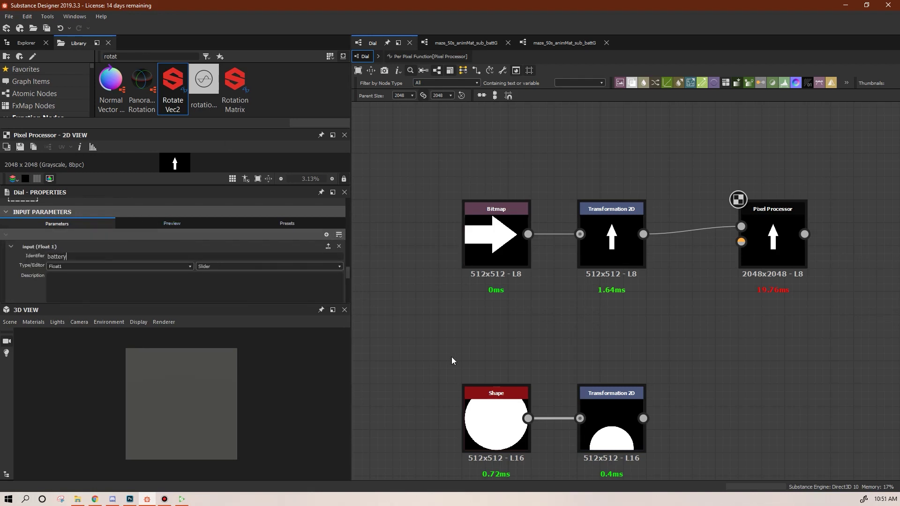
pyautogui.write('Charge')
pyautogui.scroll(-3, 346, 278)
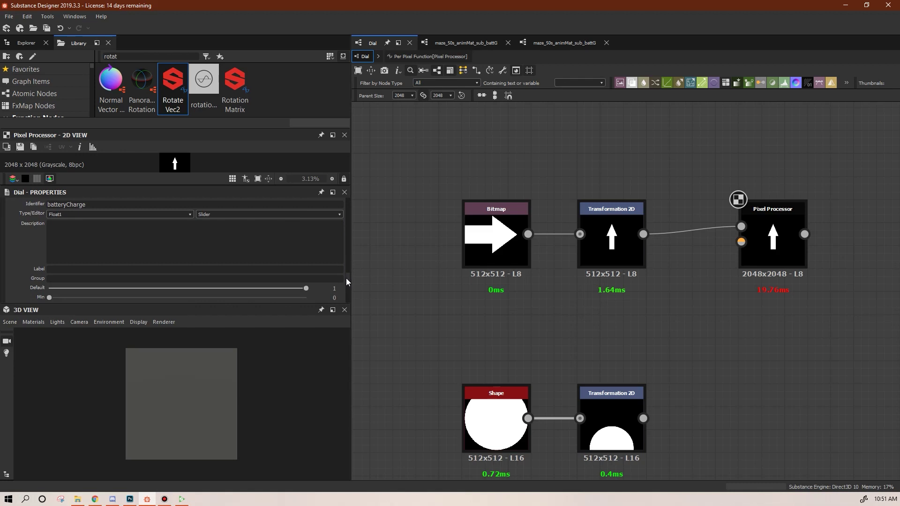
pyautogui.write('battery charge')
pyautogui.scroll(-2, 348, 282)
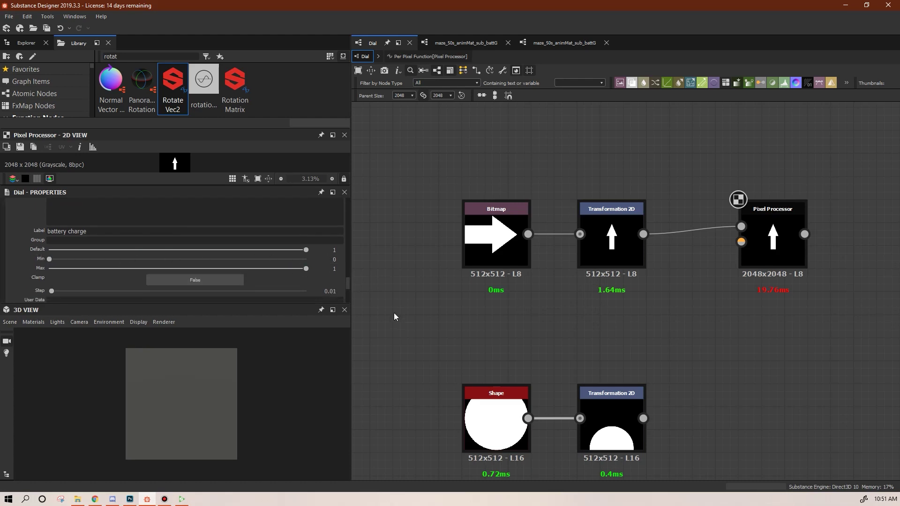
# In the Pixel Processor function, add a Get Float node that reads batteryCharge.
pyautogui.click(419, 56)
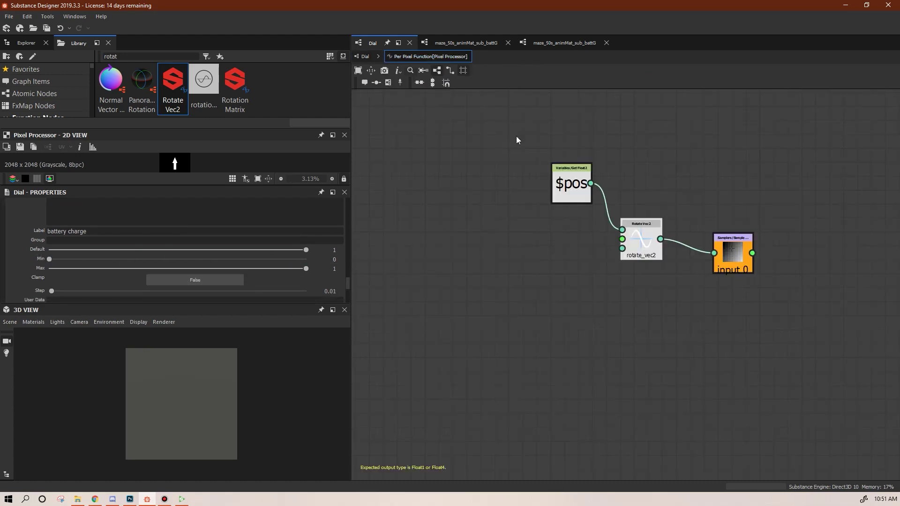
pyautogui.scroll(-1, 531, 319)
pyautogui.moveTo(522, 322); pyautogui.dragTo(653, 348, button='middle')
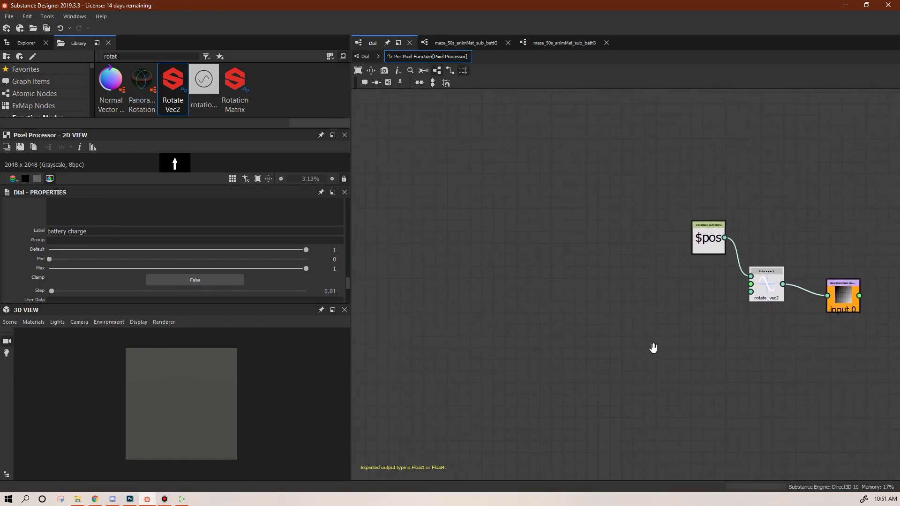
pyautogui.rightClick(426, 141)
pyautogui.moveTo(600, 167)
pyautogui.click(647, 175)
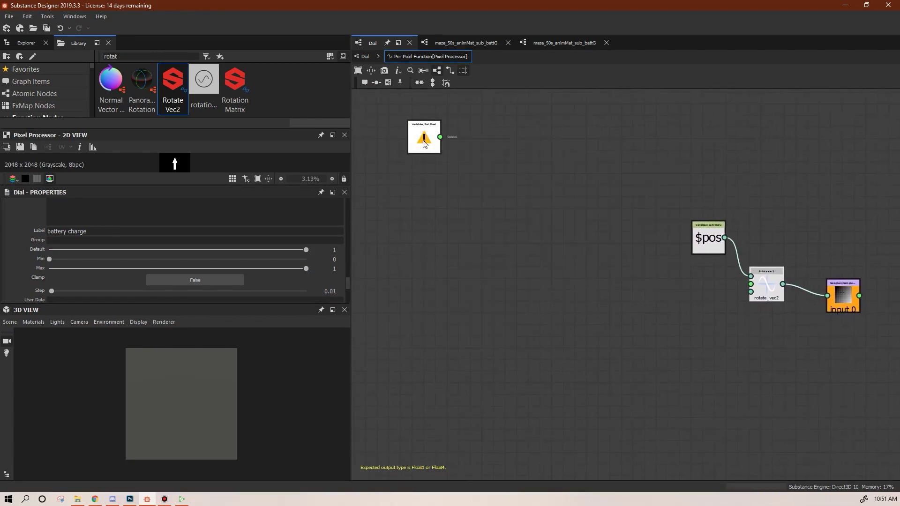
pyautogui.click(335, 213)
pyautogui.click(294, 231)
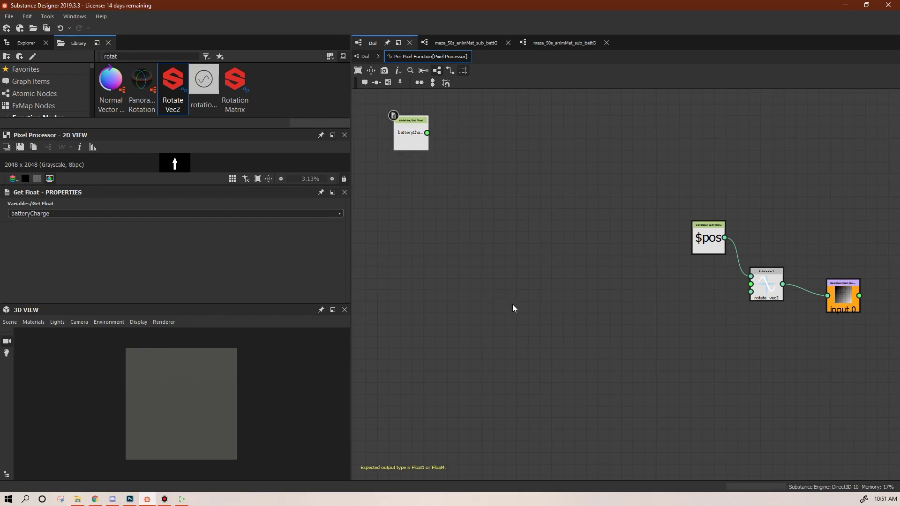
# Feed the batteryCharge node into the second input of Rotate Vec2 and place it to the left of $pos.
pyautogui.moveTo(522, 310); pyautogui.dragTo(509, 338, button='middle')
pyautogui.moveTo(402, 169); pyautogui.dragTo(560, 302)
pyautogui.moveTo(573, 295); pyautogui.dragTo(738, 312)
pyautogui.moveTo(555, 296); pyautogui.dragTo(579, 267)
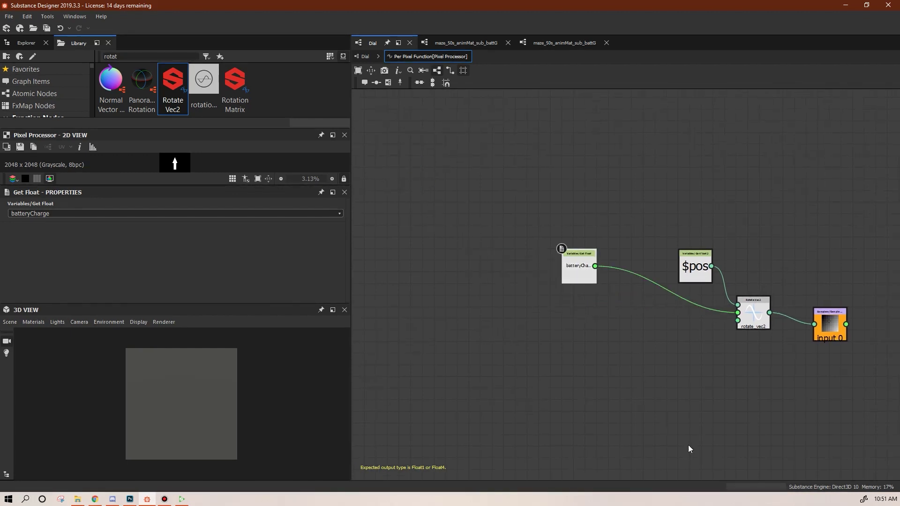
# Add a Float2 constant to the function and connect it to the third input of Rotate Vec2.
pyautogui.rightClick(645, 376)
pyautogui.moveTo(776, 171)
pyautogui.moveTo(814, 176)
pyautogui.click(854, 184)
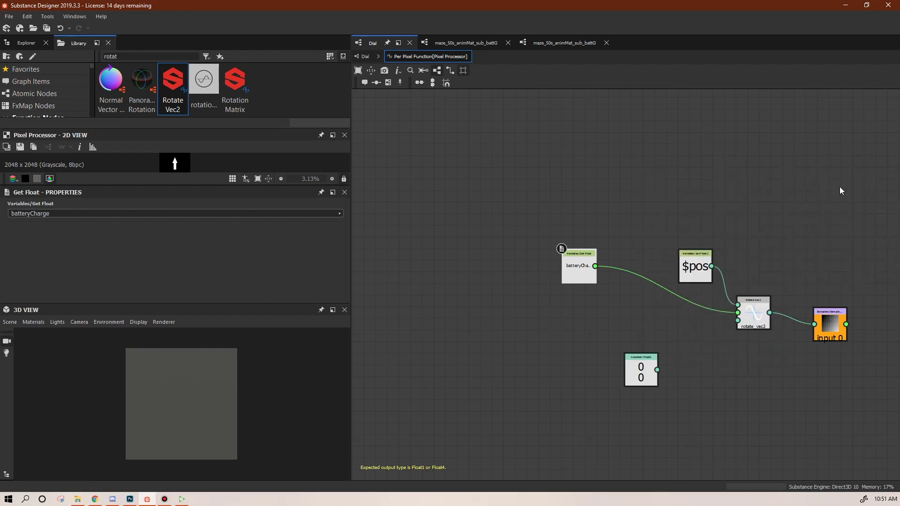
pyautogui.moveTo(657, 370); pyautogui.dragTo(738, 321)
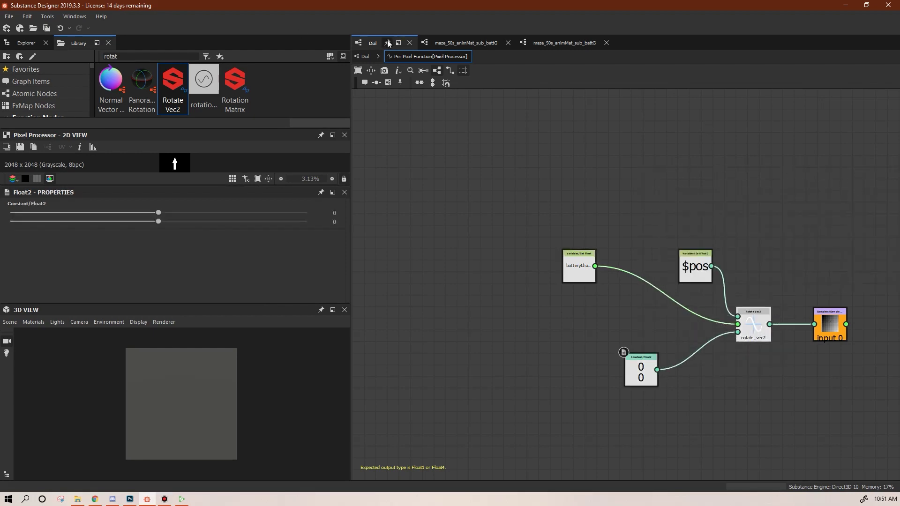
# Connect the Pixel Processor to the Dial graph's Base Color output and show the graph's outputs in the 3D view.
pyautogui.click(365, 56)
pyautogui.scroll(-2, 753, 281)
pyautogui.moveTo(753, 281); pyautogui.dragTo(459, 224, button='middle')
pyautogui.scroll(-2, 562, 263)
pyautogui.moveTo(462, 223); pyautogui.dragTo(804, 207)
pyautogui.rightClick(580, 290)
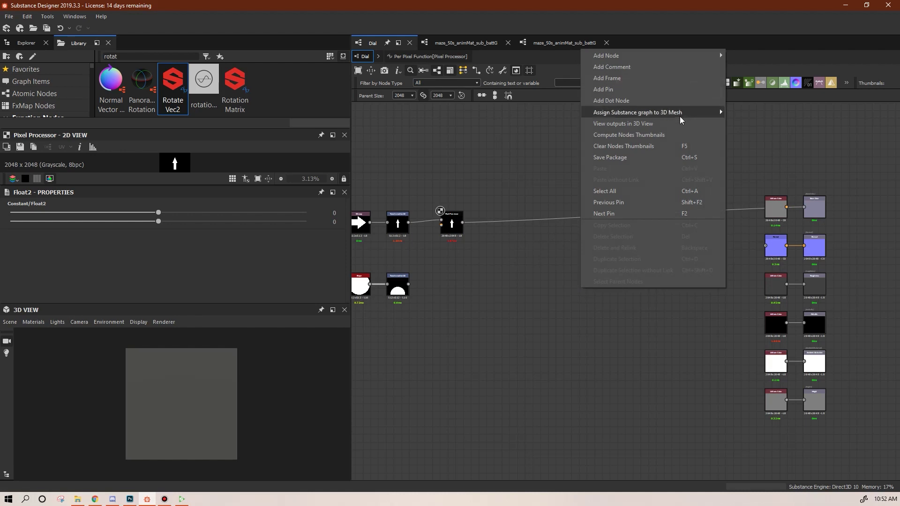
pyautogui.click(719, 110)
pyautogui.moveTo(223, 450); pyautogui.dragTo(240, 424, button='middle')
pyautogui.moveTo(240, 424); pyautogui.dragTo(192, 417)
pyautogui.scroll(3, 289, 410)
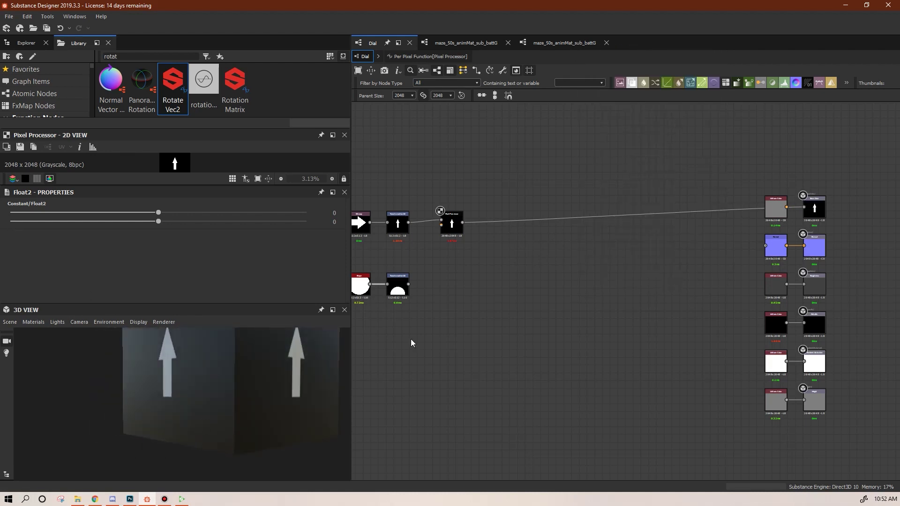
# Test the arrow's rotation by setting the battery charge default to 0.58, and return it to 1.
pyautogui.doubleClick(491, 343)
pyautogui.scroll(-10, 280, 283)
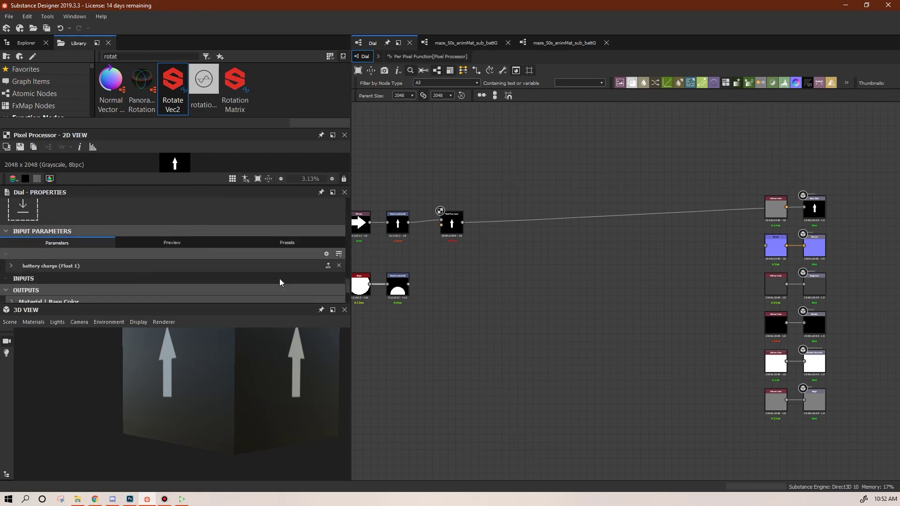
pyautogui.click(10, 266)
pyautogui.scroll(-4, 349, 272)
pyautogui.moveTo(116, 269); pyautogui.dragTo(198, 269)
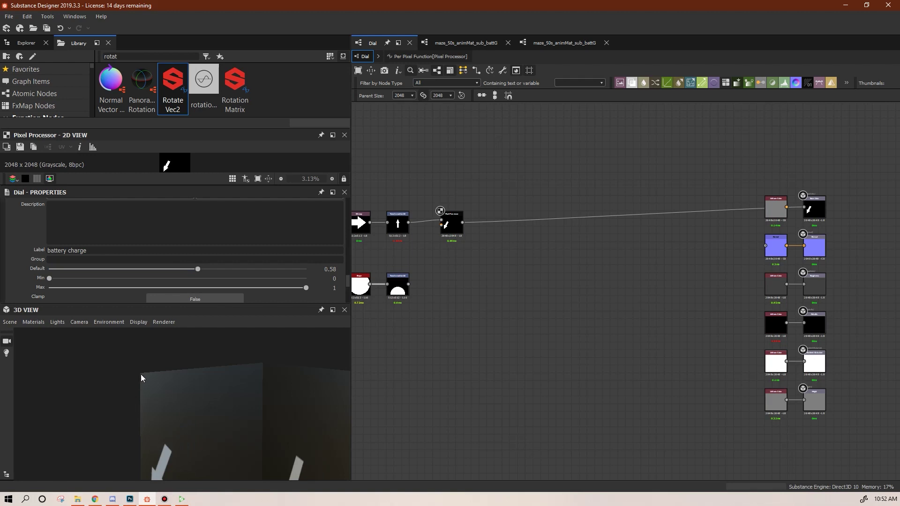
pyautogui.moveTo(198, 269); pyautogui.dragTo(307, 290)
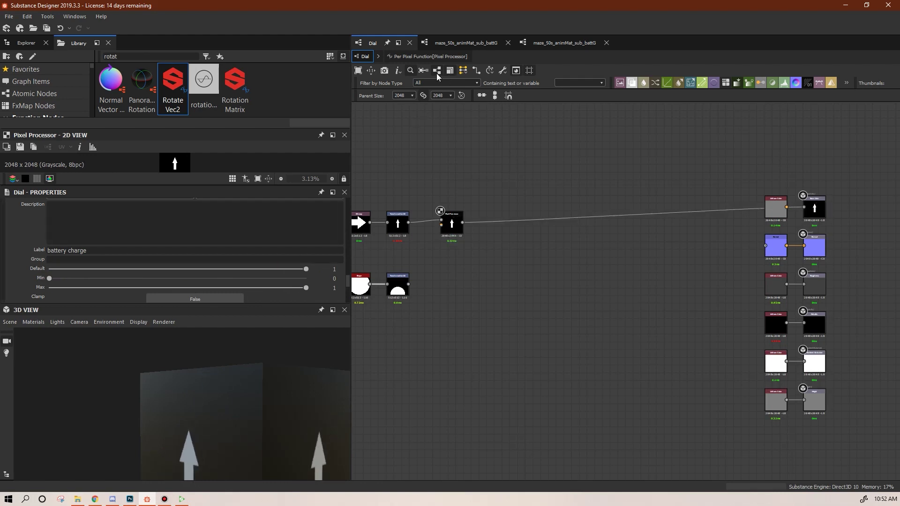
# Set the first value of the Float2 constant in the Pixel Processor function to -0.344.
pyautogui.click(430, 56)
pyautogui.click(641, 370)
pyautogui.moveTo(158, 213); pyautogui.dragTo(138, 213)
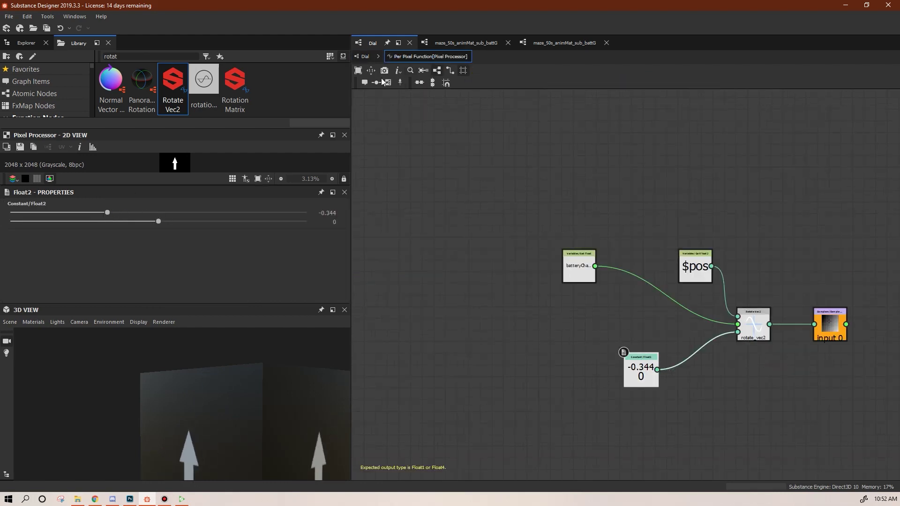
# Check the shifted rotation centre with a battery charge default of 0.72, and restore the default to 1.
pyautogui.click(365, 56)
pyautogui.moveTo(347, 230); pyautogui.dragTo(234, 274)
pyautogui.click(8, 265)
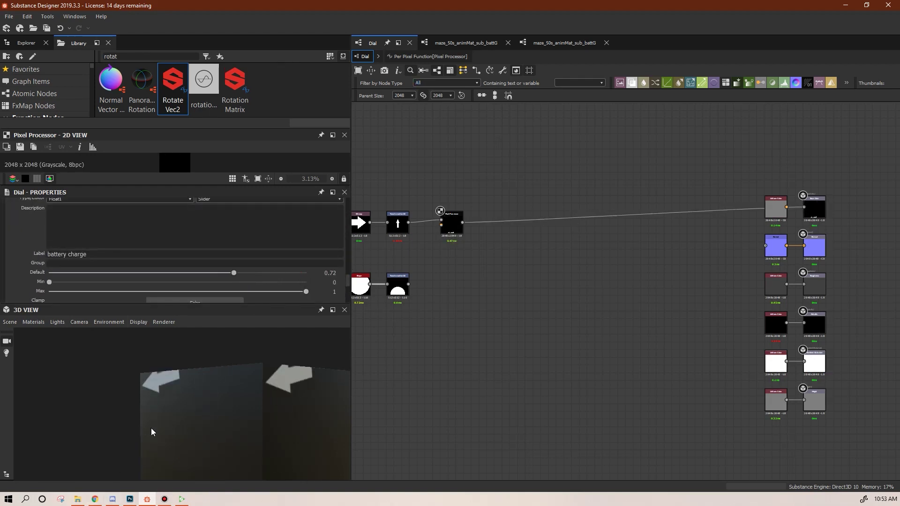
pyautogui.moveTo(233, 273); pyautogui.dragTo(319, 274)
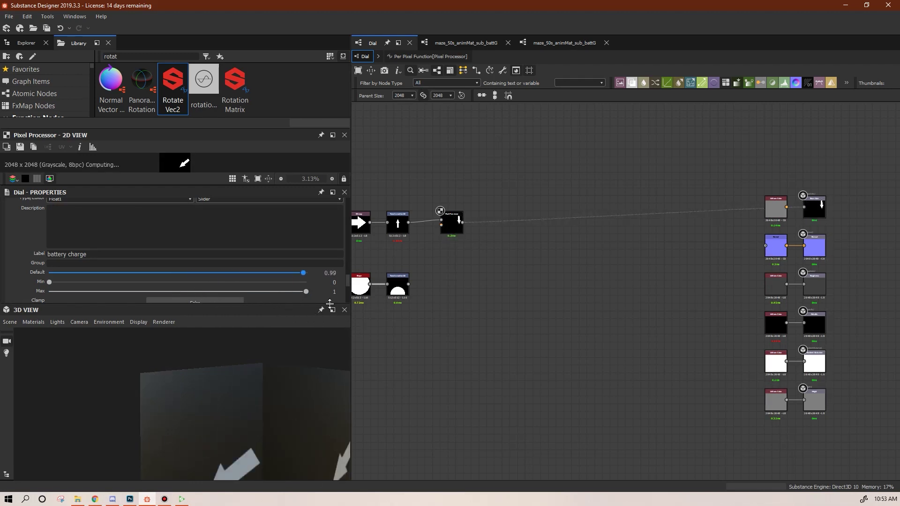
# Move the batteryCharge and Float2 nodes farther from Rotate Vec2 and frame the arrow face-on in the 3D view.
pyautogui.click(436, 56)
pyautogui.moveTo(578, 276); pyautogui.dragTo(421, 159)
pyautogui.moveTo(625, 368); pyautogui.dragTo(633, 393)
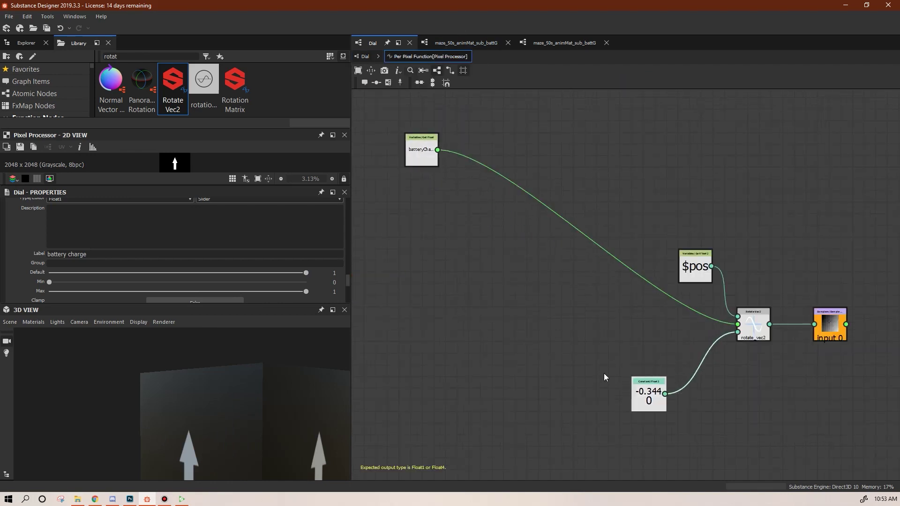
pyautogui.scroll(-3, 273, 349)
pyautogui.moveTo(262, 414); pyautogui.dragTo(275, 376, button='middle')
pyautogui.moveTo(275, 379); pyautogui.dragTo(269, 424)
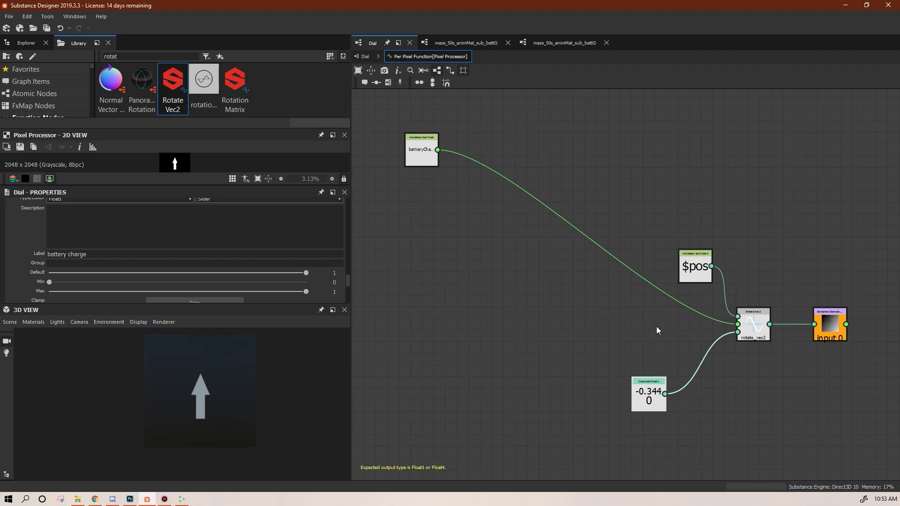
pyautogui.moveTo(425, 152); pyautogui.dragTo(391, 135)
pyautogui.click(645, 406)
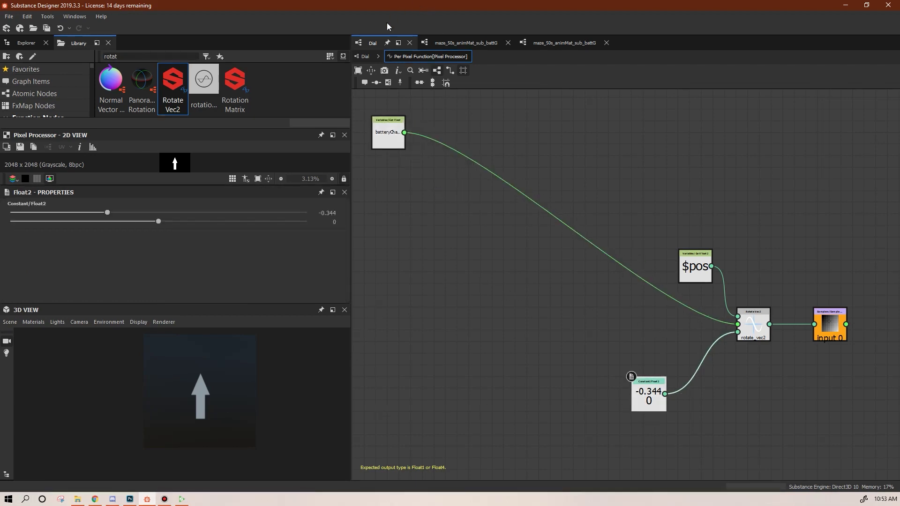
# Close both maze_50s_animMat_sub_battG graphs, leaving only the Dial graph open.
pyautogui.click(462, 43)
pyautogui.moveTo(537, 282); pyautogui.dragTo(424, 225, button='middle')
pyautogui.moveTo(397, 247); pyautogui.dragTo(405, 248)
pyautogui.click(509, 43)
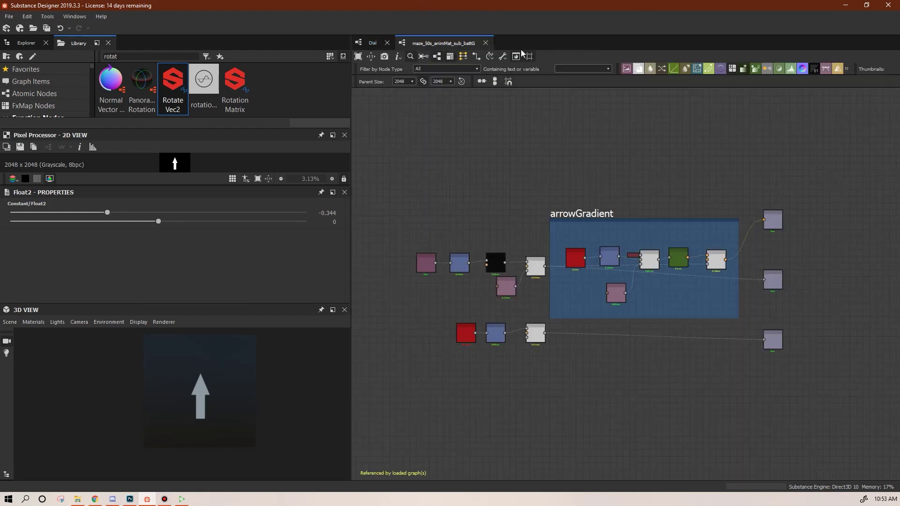
pyautogui.click(484, 43)
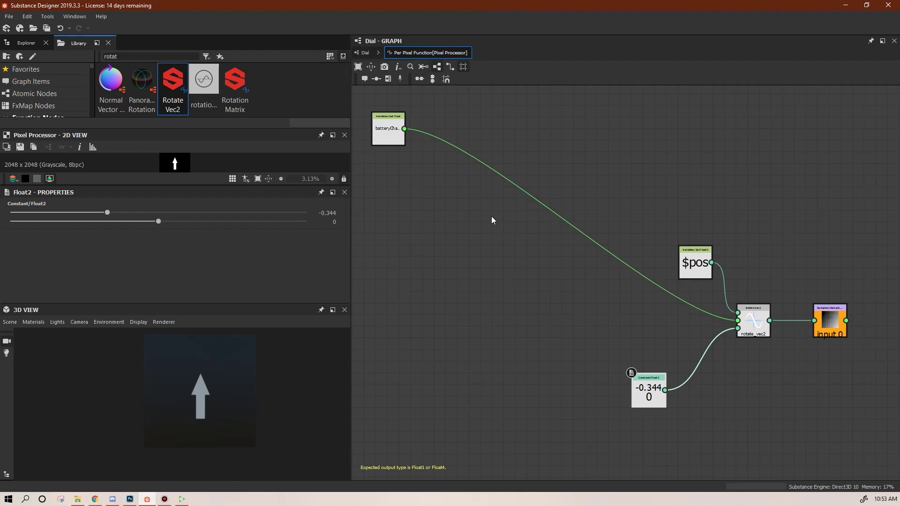
pyautogui.moveTo(455, 263); pyautogui.dragTo(469, 280, button='middle')
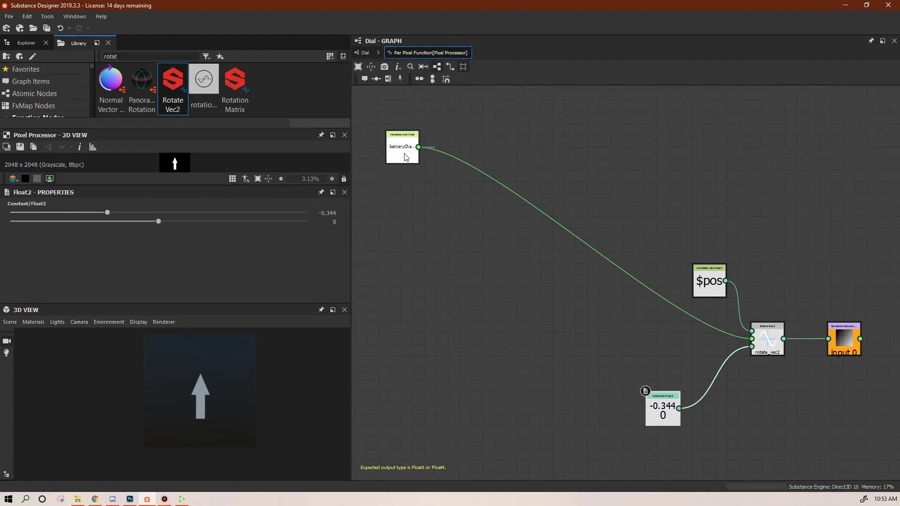
# Add a Blend node to the Dial graph with the Pixel Processor as foreground and the half-circle Transformation 2D as background.
pyautogui.click(364, 53)
pyautogui.moveTo(556, 344); pyautogui.dragTo(659, 358, button='middle')
pyautogui.moveTo(560, 235); pyautogui.dragTo(552, 236)
pyautogui.moveTo(501, 298); pyautogui.dragTo(516, 298)
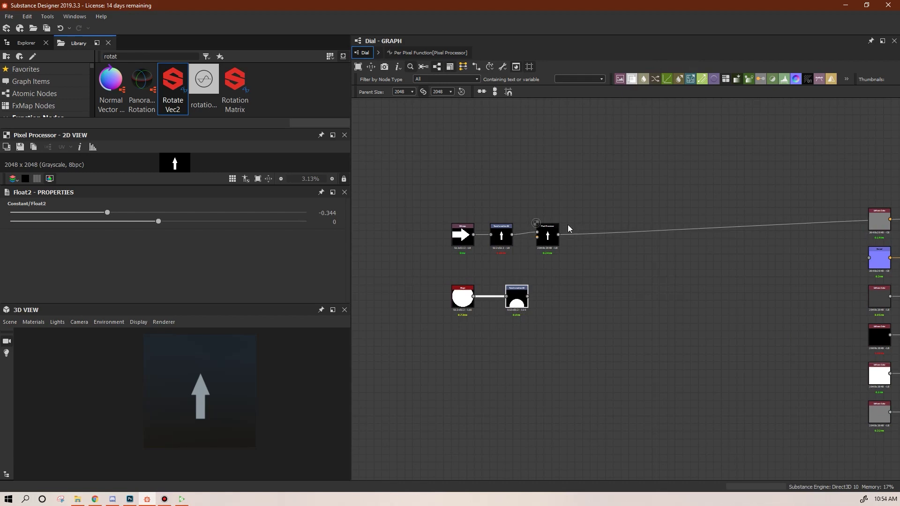
pyautogui.moveTo(631, 244); pyautogui.dragTo(606, 261)
pyautogui.moveTo(527, 296); pyautogui.dragTo(606, 265)
# Set the Blend node's blending mode to Max (Lighten).
pyautogui.moveTo(347, 222); pyautogui.dragTo(347, 281)
pyautogui.click(313, 244)
pyautogui.click(323, 287)
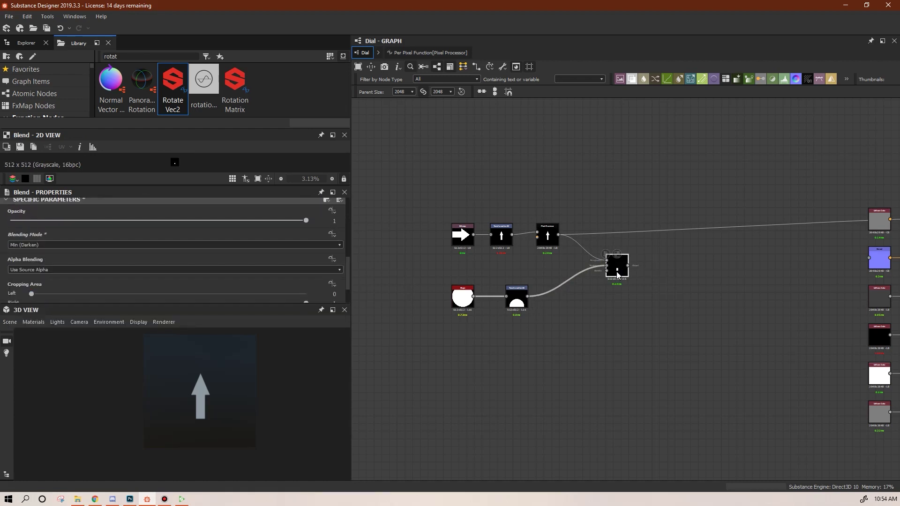
pyautogui.scroll(5, 618, 275)
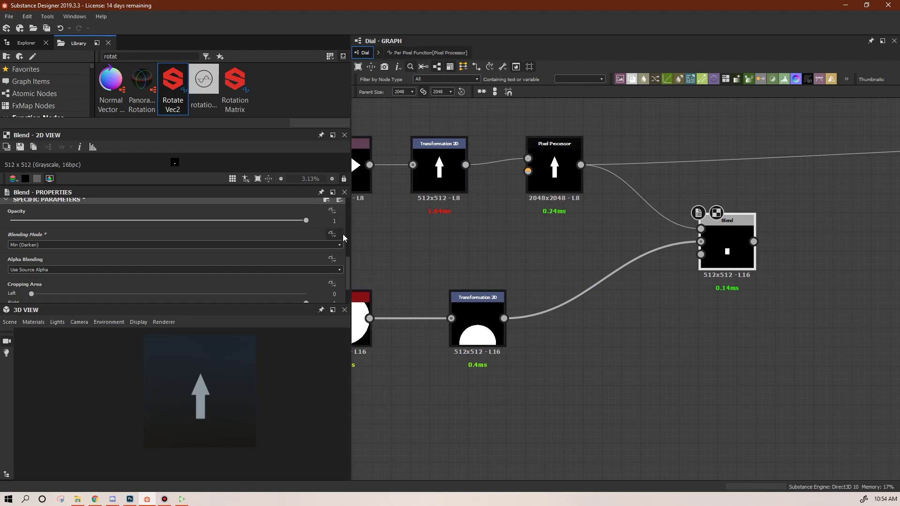
pyautogui.click(285, 245)
pyautogui.click(181, 288)
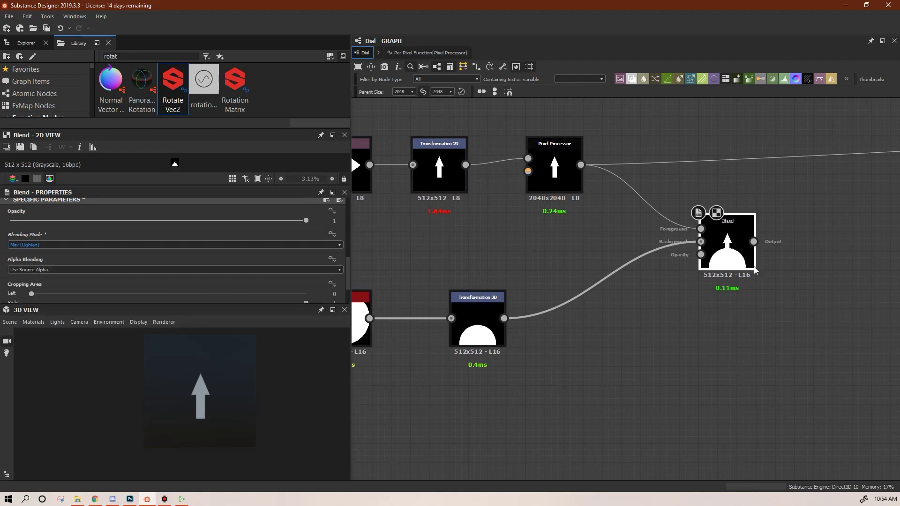
# Connect the Blend node's output to the Base Color output in place of the Pixel Processor.
pyautogui.scroll(-1, 716, 292)
pyautogui.moveTo(745, 283); pyautogui.dragTo(488, 318, button='middle')
pyautogui.scroll(-3, 557, 324)
pyautogui.moveTo(512, 304); pyautogui.dragTo(787, 259)
pyautogui.click(570, 308)
pyautogui.moveTo(512, 304); pyautogui.dragTo(792, 258)
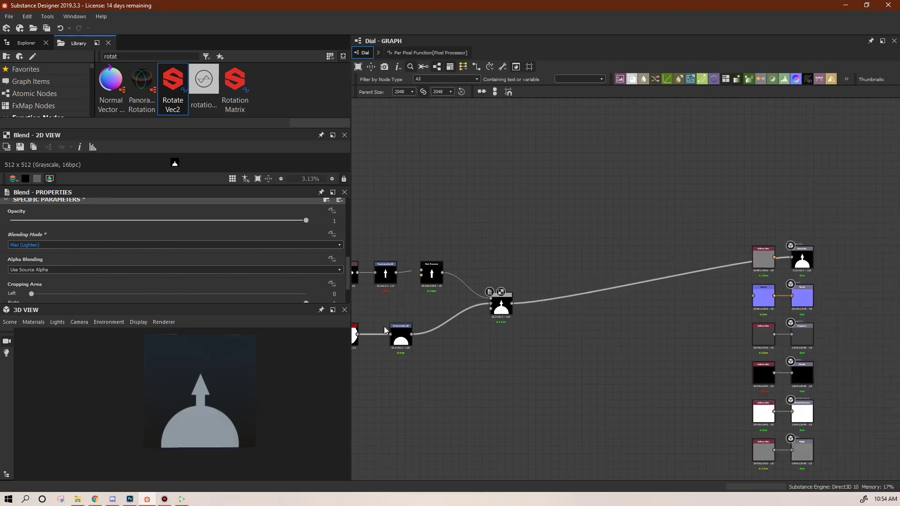
# Set the Y offset of the half-circle's Transformation 2D node to -0.84.
pyautogui.moveTo(403, 336); pyautogui.dragTo(526, 335, button='middle')
pyautogui.click(525, 334)
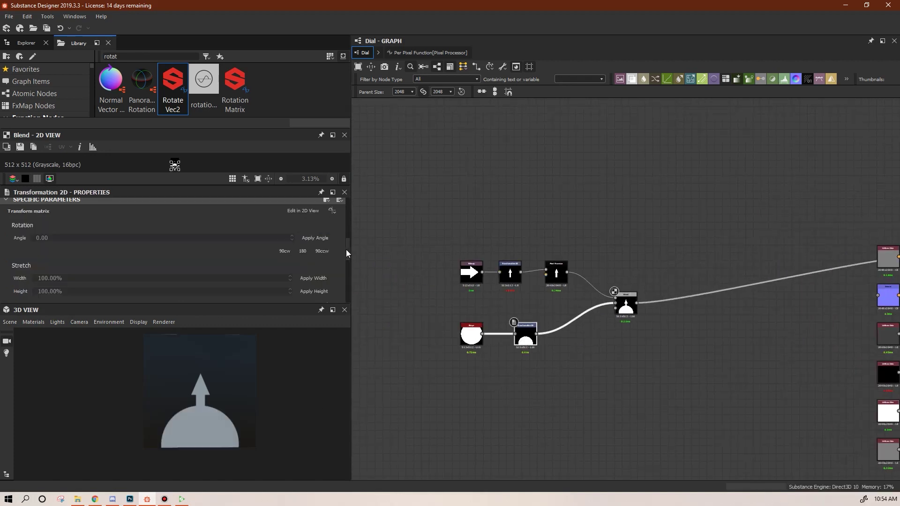
pyautogui.scroll(-5, 346, 253)
pyautogui.moveTo(161, 224); pyautogui.dragTo(141, 225)
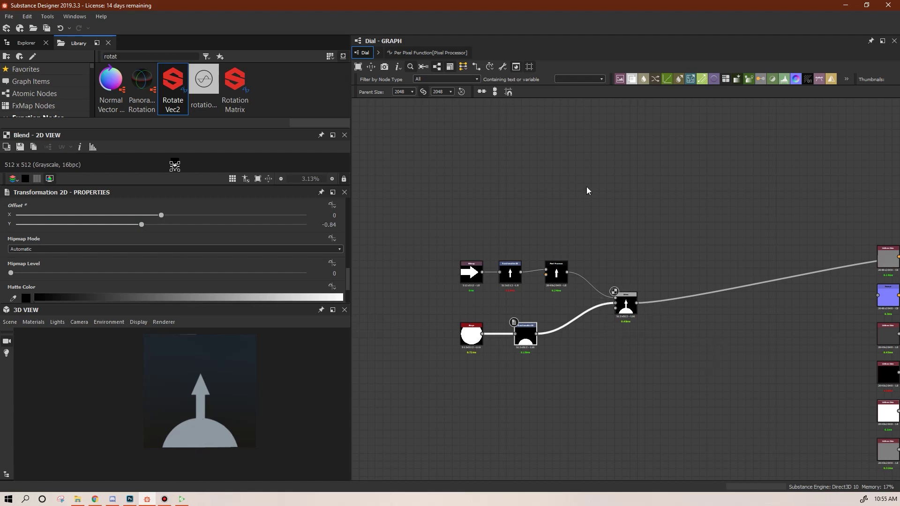
# Set the Float2 constant in the Pixel Processor function to 0.5 and 0.893.
pyautogui.click(407, 53)
pyautogui.click(652, 381)
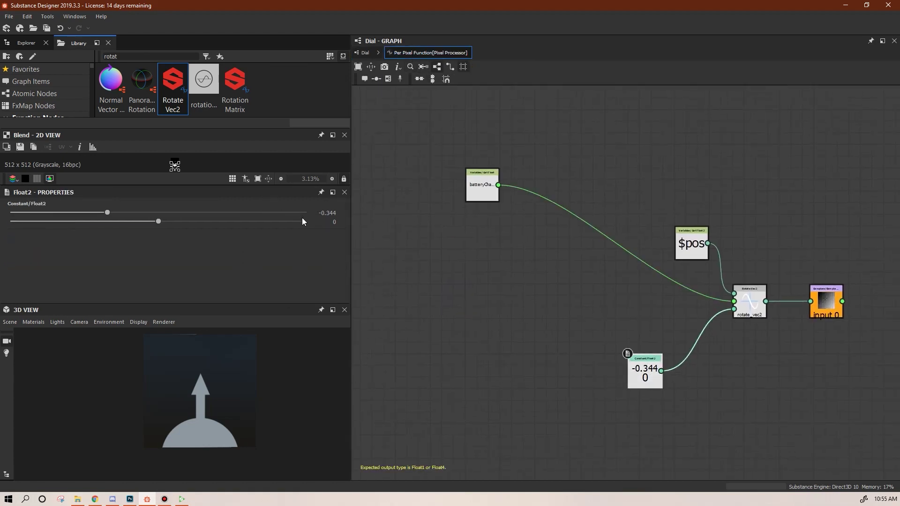
pyautogui.click(327, 213)
pyautogui.write('.5')
pyautogui.press('Tab')
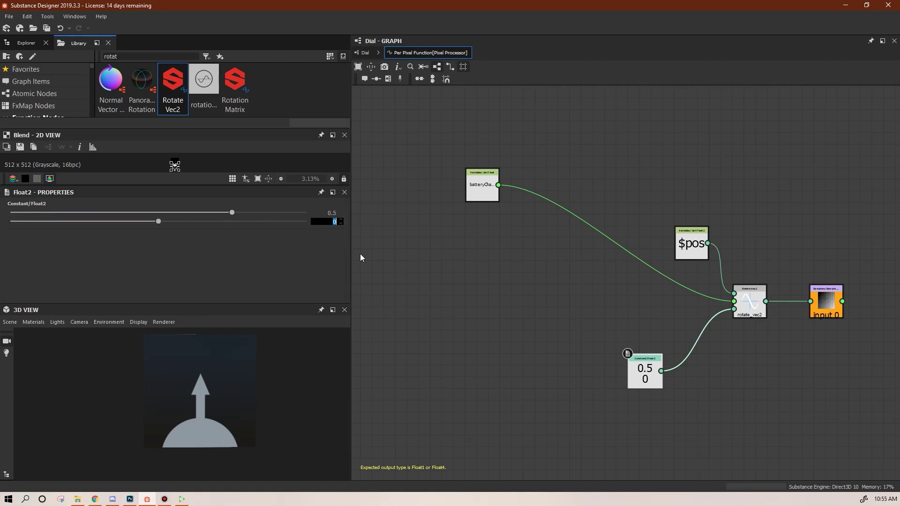
pyautogui.write('.893')
pyautogui.press('Return')
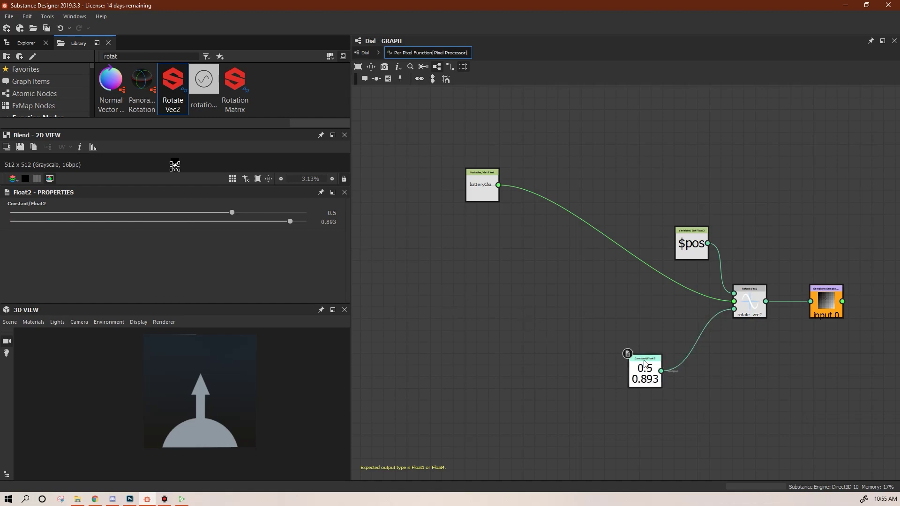
# Test the new pivot by setting the battery charge default to 0.82, and bring it back to 1.
pyautogui.click(365, 55)
pyautogui.doubleClick(433, 428)
pyautogui.moveTo(347, 209); pyautogui.dragTo(352, 288)
pyautogui.click(11, 266)
pyautogui.moveTo(306, 234); pyautogui.dragTo(260, 234)
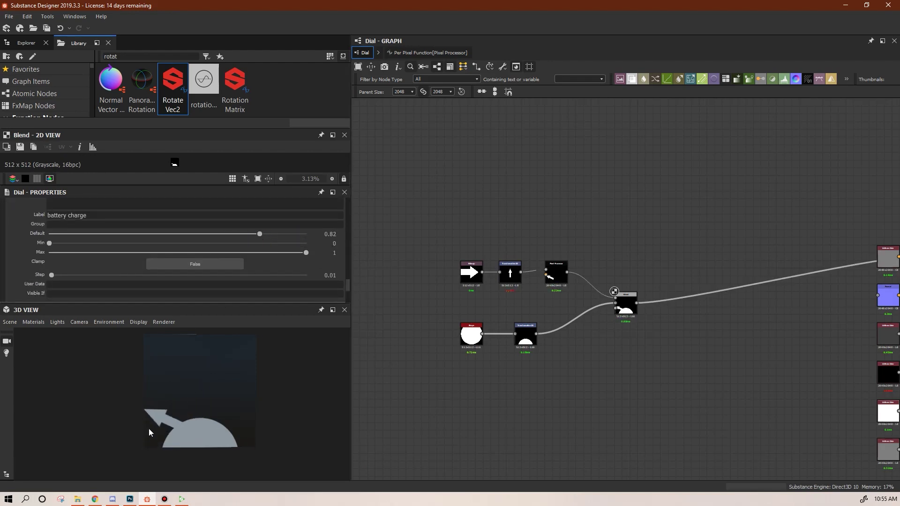
pyautogui.moveTo(259, 233); pyautogui.dragTo(308, 254)
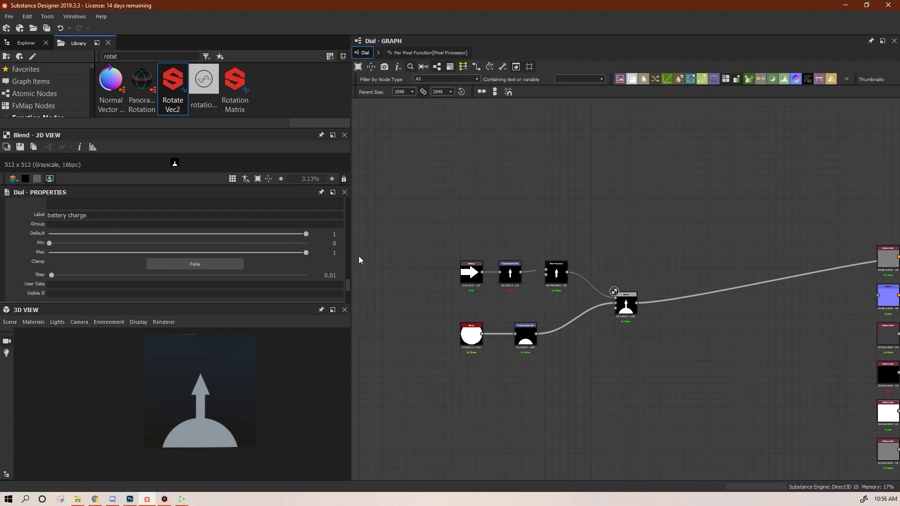
# Set the second value of the Float2 constant to 1 and return to the Dial graph.
pyautogui.click(403, 53)
pyautogui.click(643, 370)
pyautogui.click(365, 53)
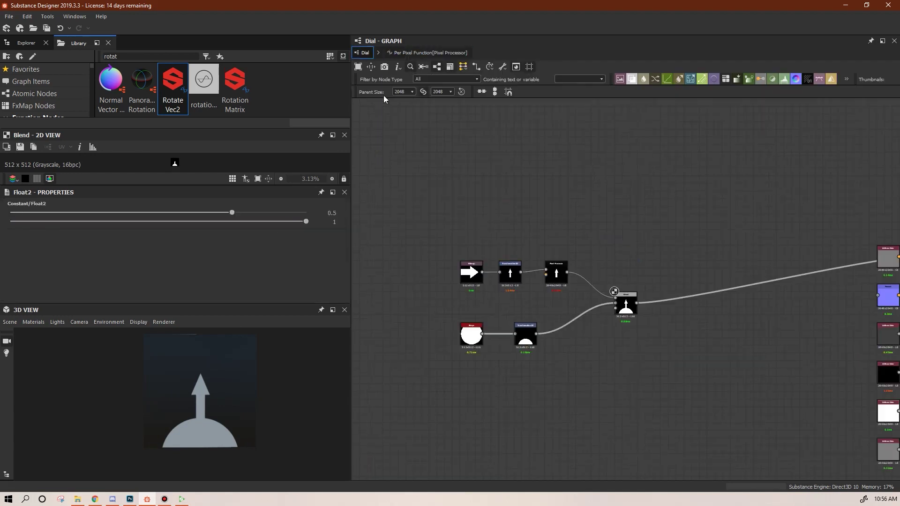
# Sweep the battery charge default below 1 to check how the arrow rotates, and return it to 1.
pyautogui.doubleClick(607, 317)
pyautogui.moveTo(349, 206); pyautogui.dragTo(348, 287)
pyautogui.click(59, 235)
pyautogui.scroll(-2, 72, 261)
pyautogui.moveTo(306, 265); pyautogui.dragTo(213, 409)
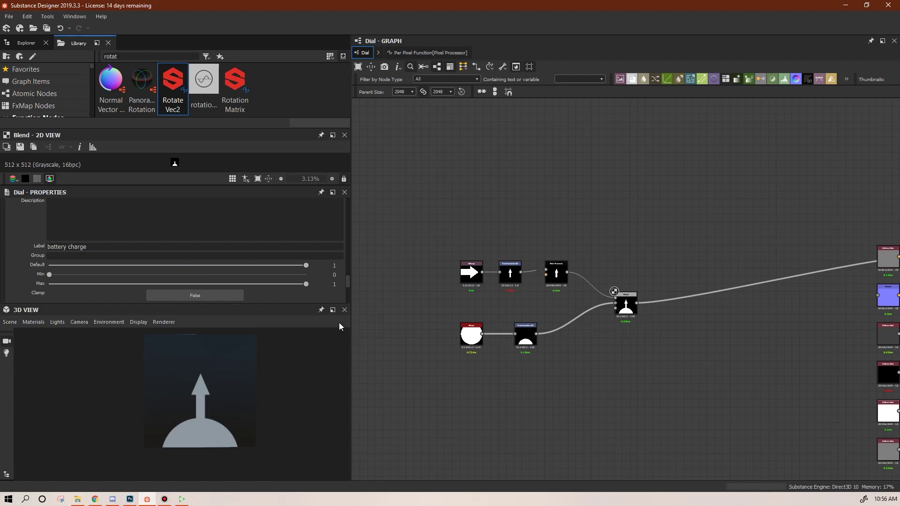
# Set the battery charge default to 0.76 and scale down the half-circle base through its Transformation 2D node.
pyautogui.moveTo(305, 265); pyautogui.dragTo(244, 282)
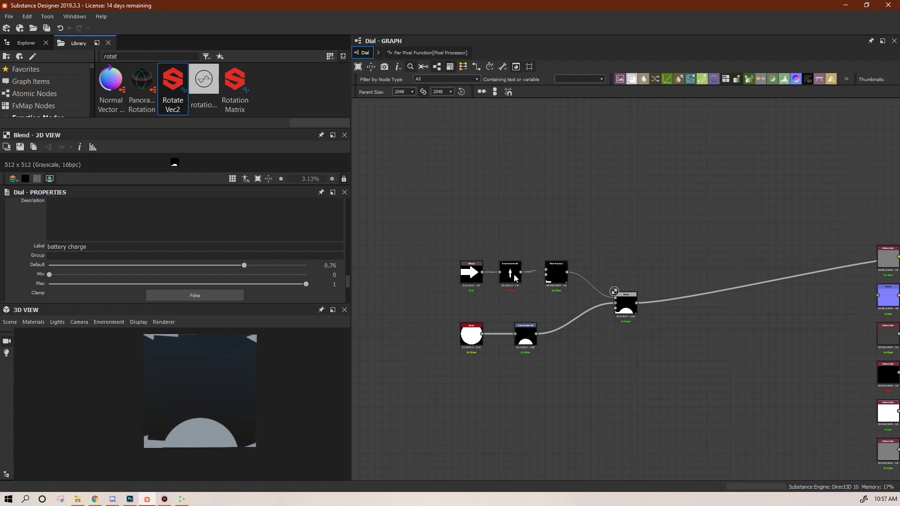
pyautogui.click(515, 278)
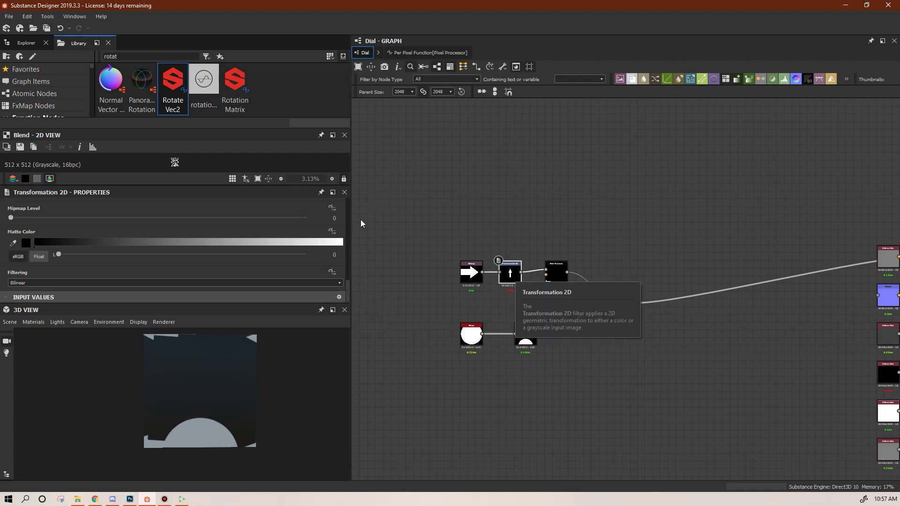
pyautogui.click(525, 333)
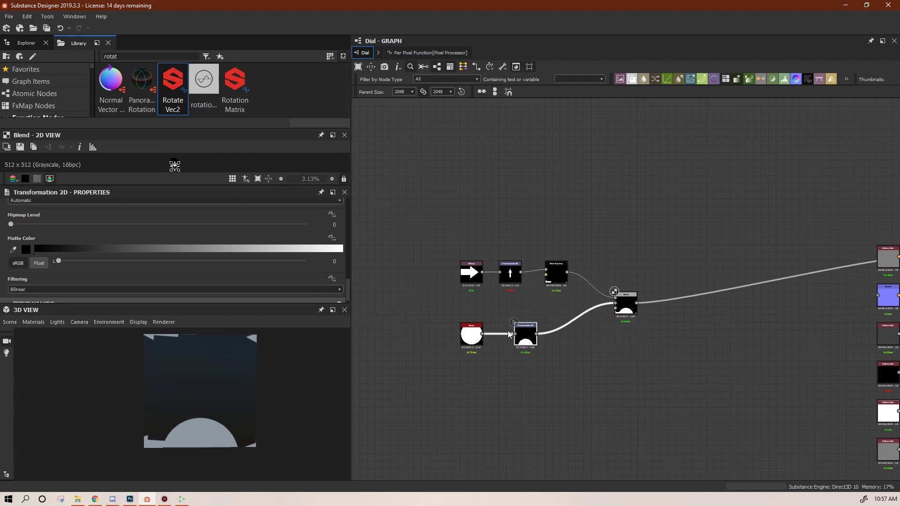
pyautogui.scroll(-10, 349, 299)
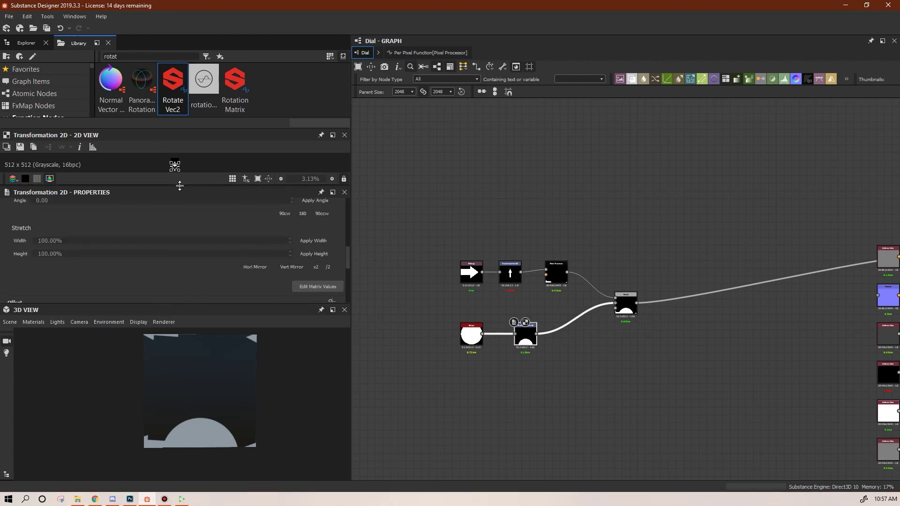
pyautogui.moveTo(183, 185); pyautogui.dragTo(183, 300)
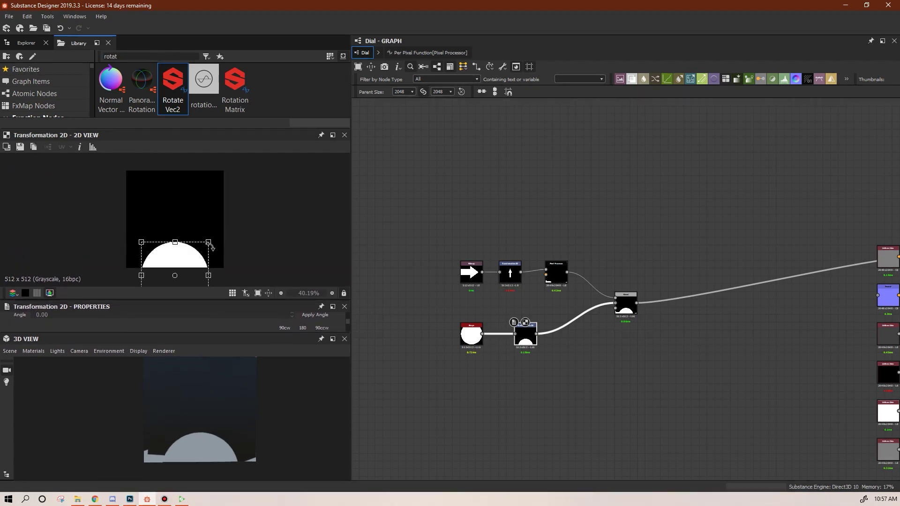
pyautogui.moveTo(209, 243); pyautogui.dragTo(197, 251)
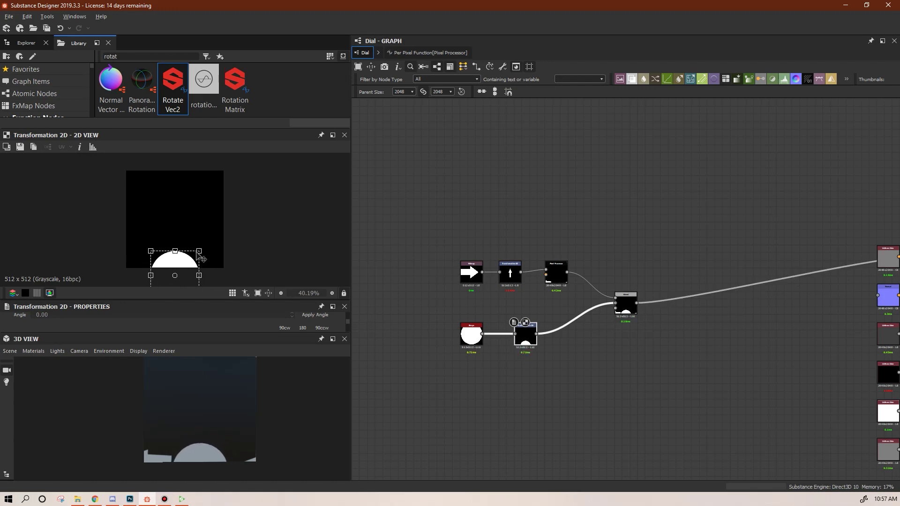
pyautogui.click(550, 401)
pyautogui.moveTo(236, 449); pyautogui.dragTo(226, 440, button='middle')
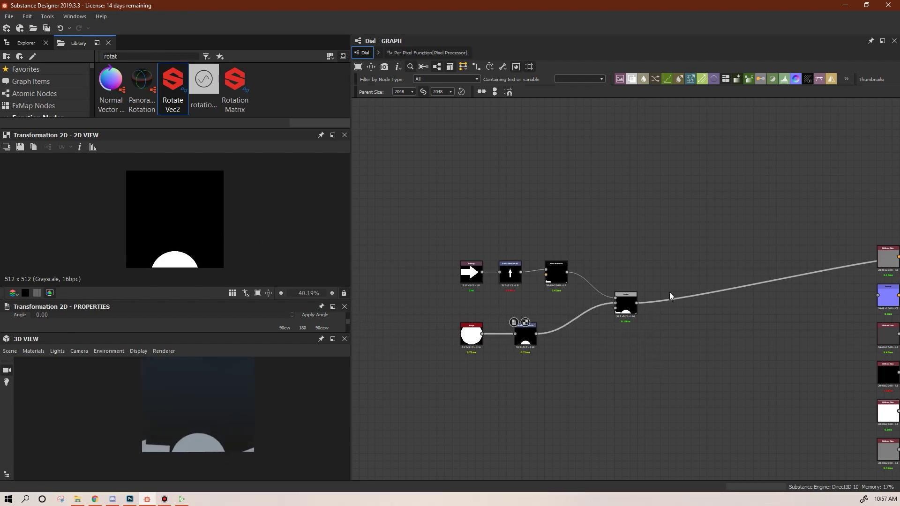
# Lower the arrow by setting the X offset of its Transformation 2D node to 0.33.
pyautogui.click(510, 273)
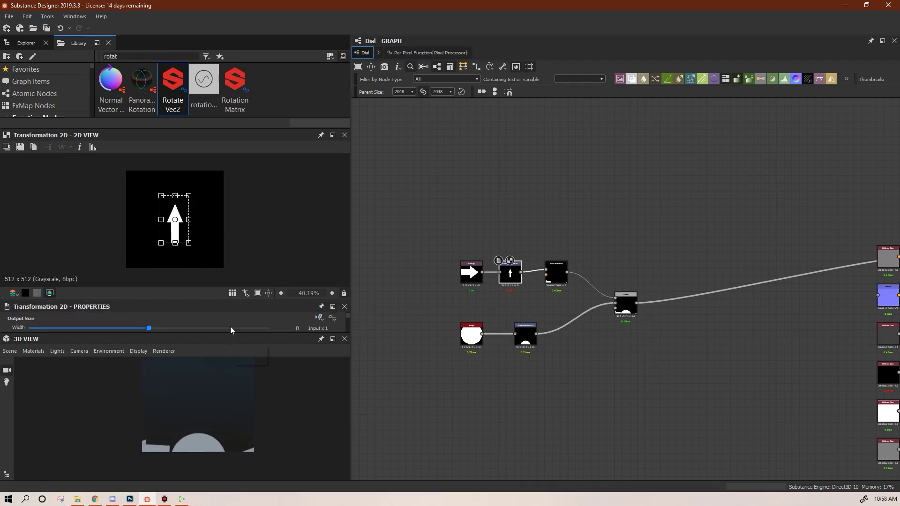
pyautogui.moveTo(275, 332); pyautogui.dragTo(280, 395)
pyautogui.moveTo(346, 322); pyautogui.dragTo(353, 371)
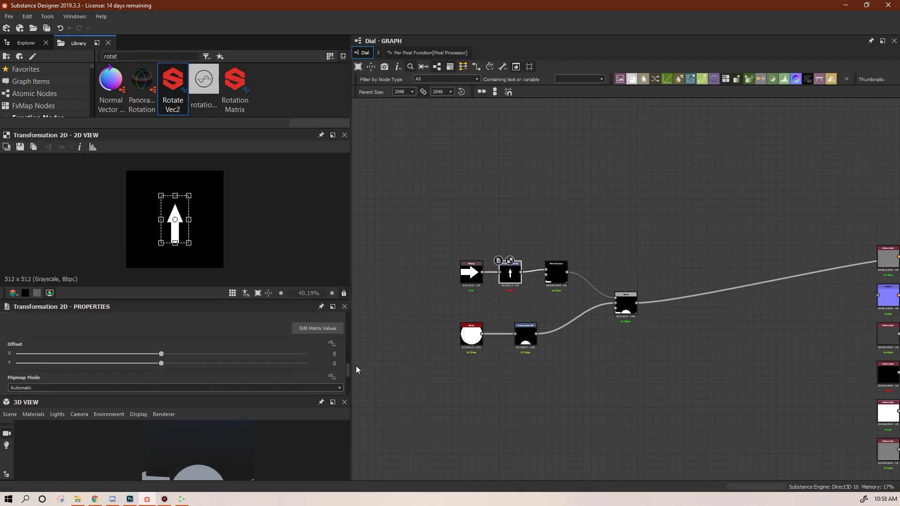
pyautogui.moveTo(160, 367); pyautogui.dragTo(163, 366)
pyautogui.hotkey('ctrl', 'z')
pyautogui.moveTo(163, 354); pyautogui.dragTo(256, 358)
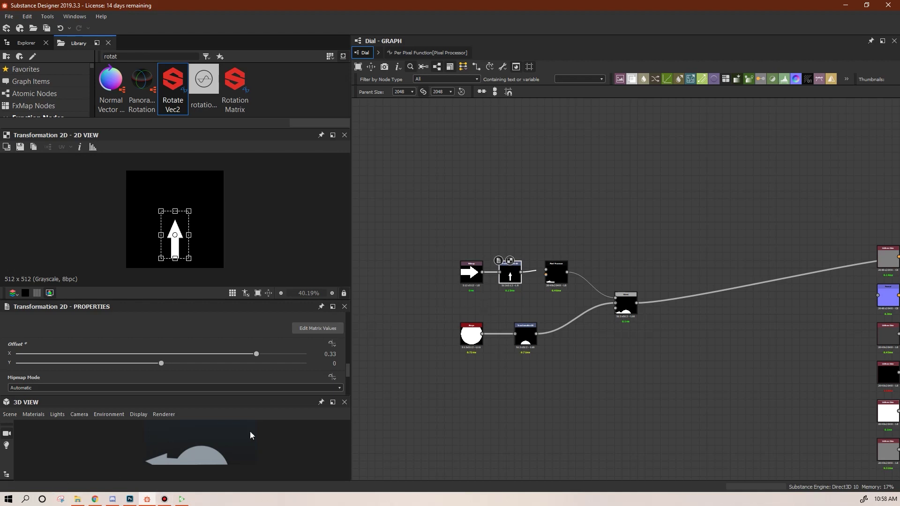
# Raise the battery charge default to 1 and sweep it to check the arrow's rotation around the smaller base.
pyautogui.click(468, 179)
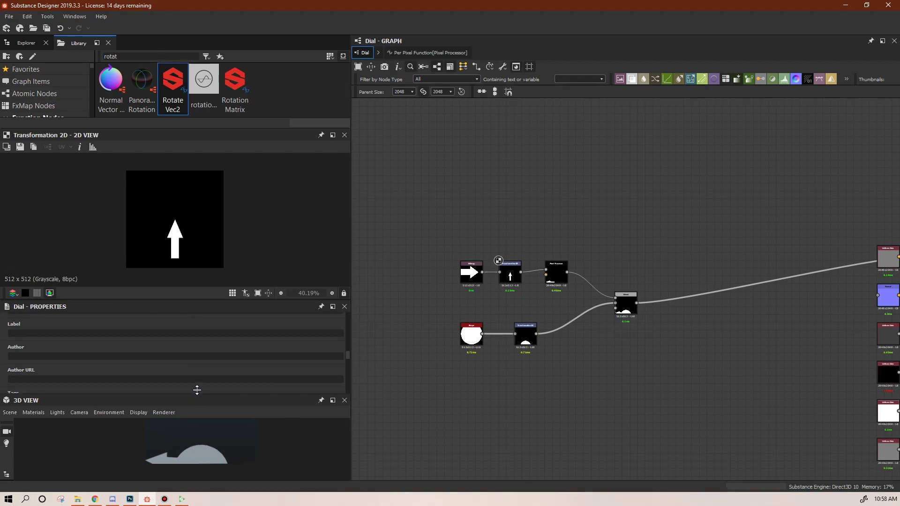
pyautogui.moveTo(350, 254); pyautogui.dragTo(349, 275)
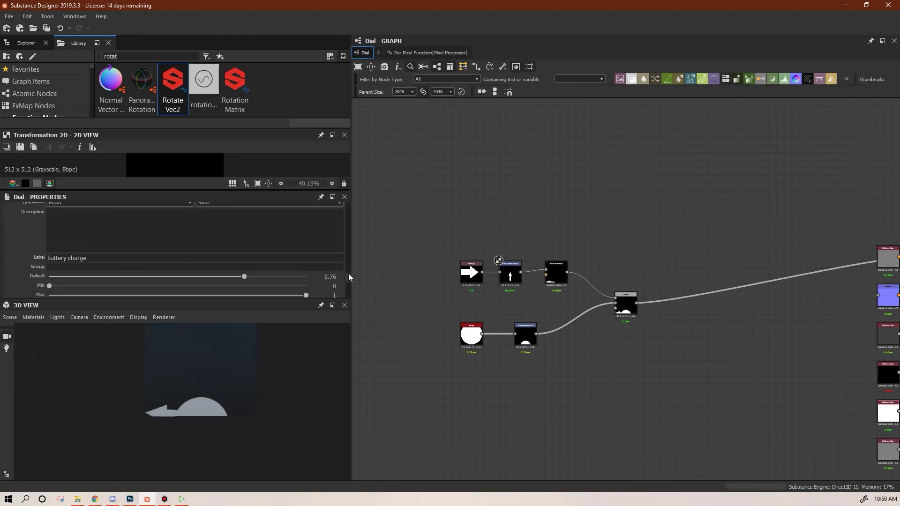
pyautogui.moveTo(243, 275); pyautogui.dragTo(306, 301)
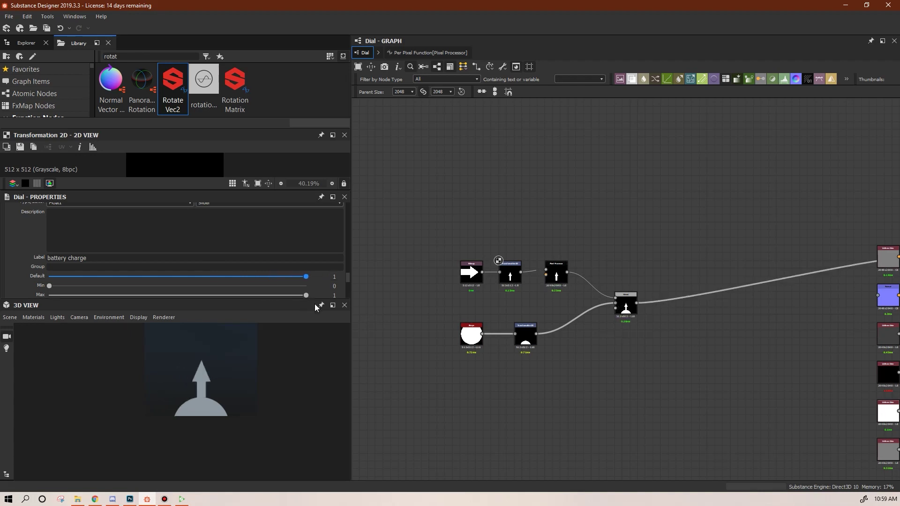
pyautogui.moveTo(306, 277); pyautogui.dragTo(317, 294)
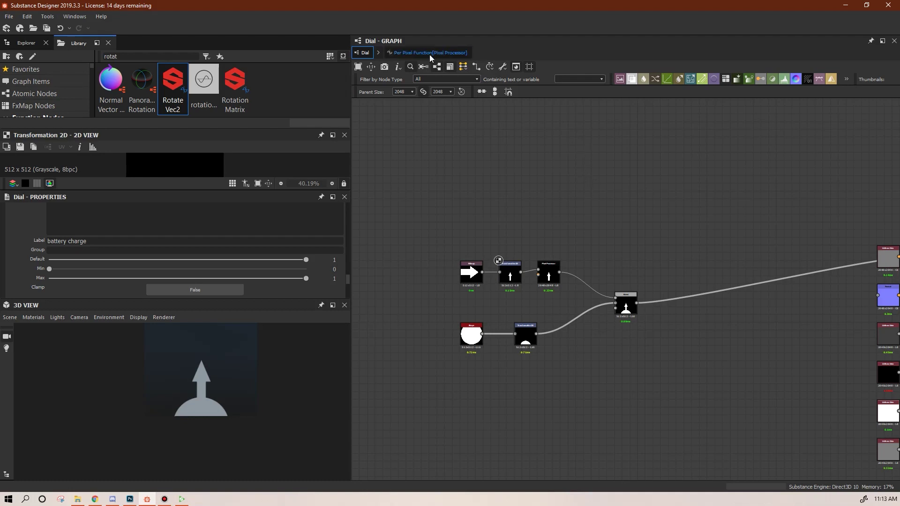
# Test the dial with the battery charge default at 0, 0.27, 0.5 and 0.51.
pyautogui.moveTo(349, 271); pyautogui.dragTo(16, 267)
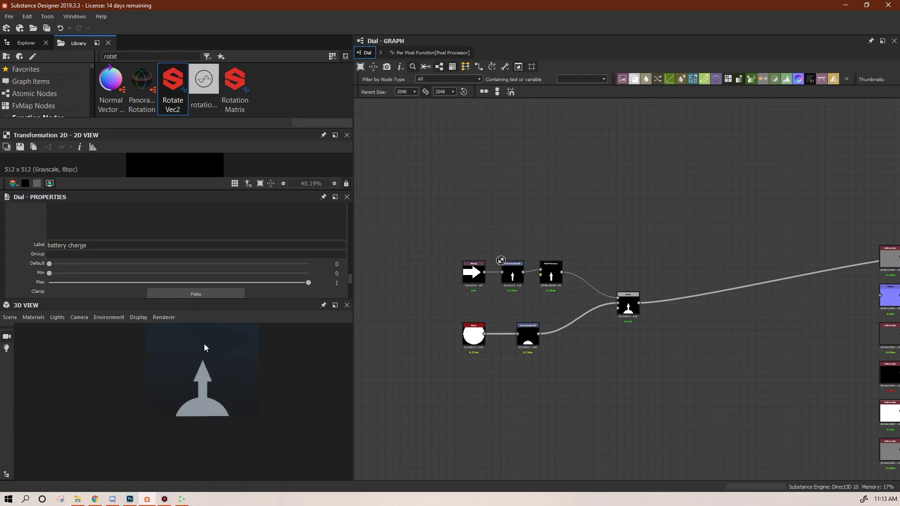
pyautogui.moveTo(51, 266); pyautogui.dragTo(120, 280)
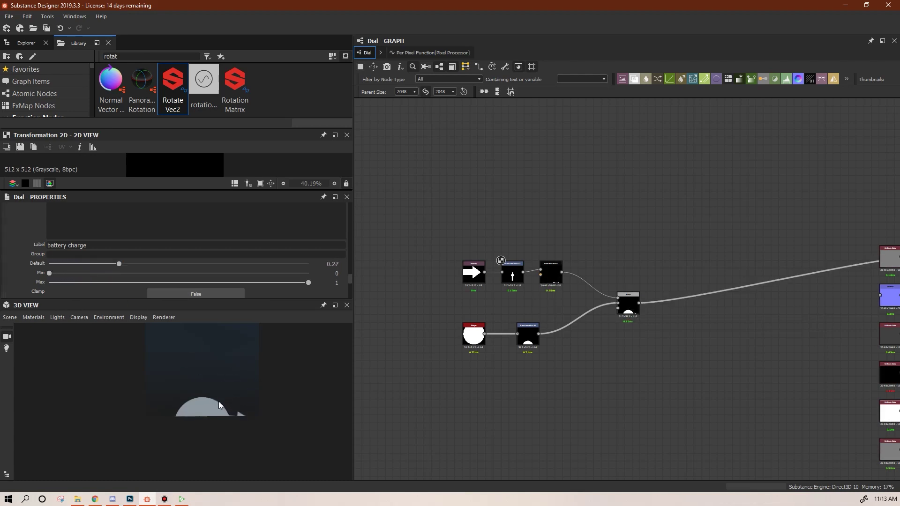
pyautogui.moveTo(119, 264); pyautogui.dragTo(179, 265)
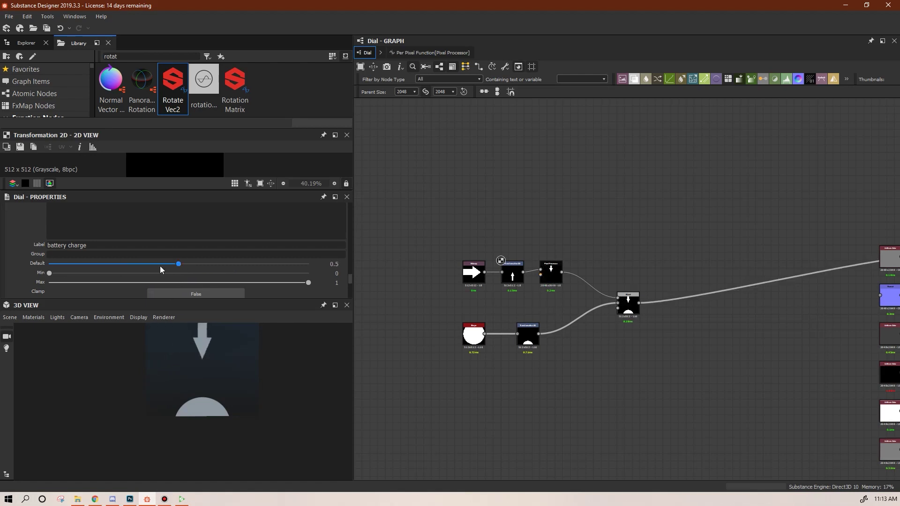
pyautogui.moveTo(180, 264); pyautogui.dragTo(182, 264)
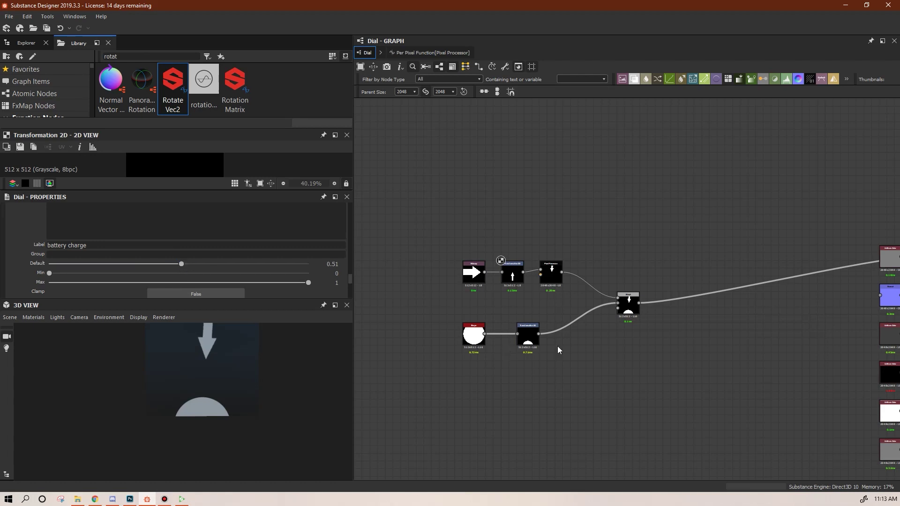
# Open the Pixel Processor function, shift the battery charge node up, and add a Multiply node below it.
pyautogui.click(436, 54)
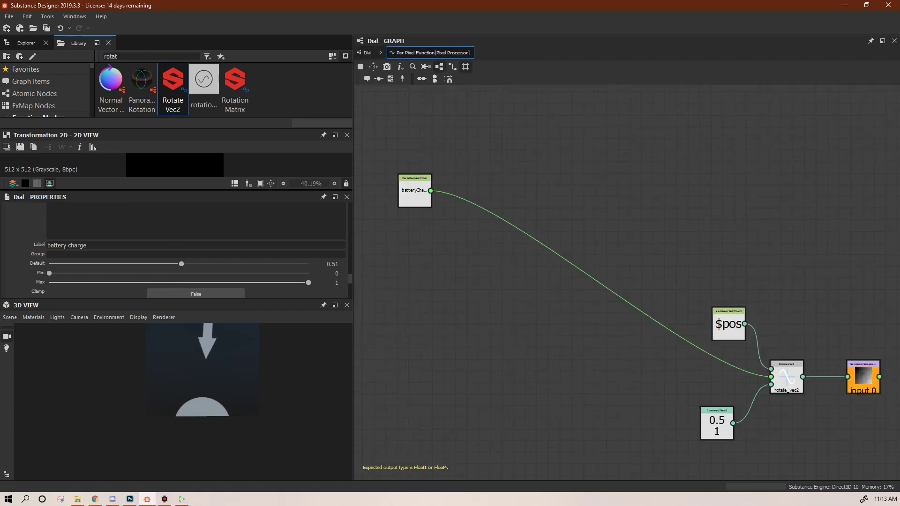
pyautogui.hotkey('alt', 'Tab')
pyautogui.click(453, 189)
pyautogui.moveTo(418, 188); pyautogui.dragTo(417, 163)
pyautogui.rightClick(494, 133)
pyautogui.moveTo(516, 141)
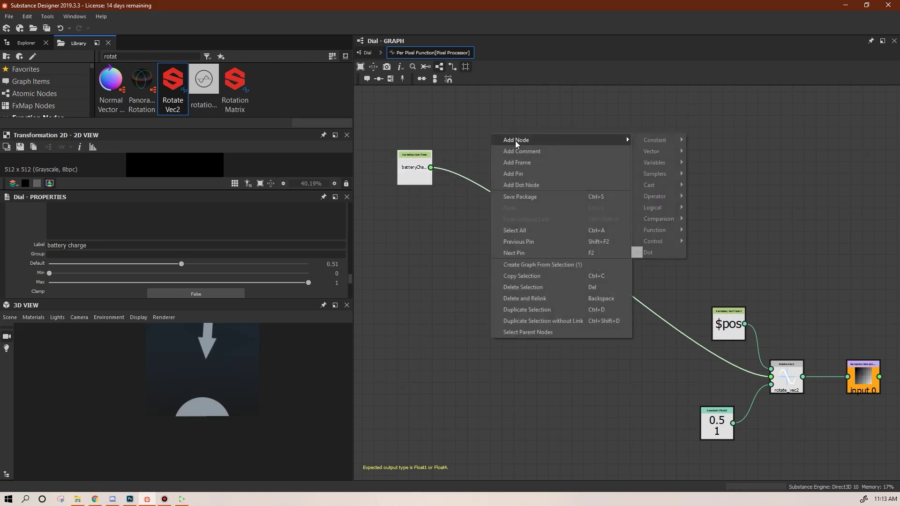
pyautogui.moveTo(656, 196)
pyautogui.click(713, 209)
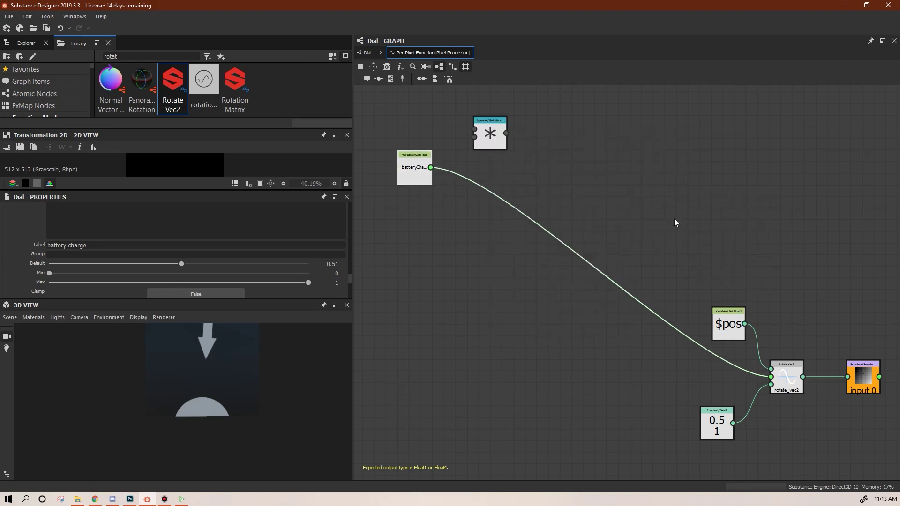
pyautogui.moveTo(489, 134); pyautogui.dragTo(495, 274)
# Add a Float constant beside the Multiply node and set it to 0.5.
pyautogui.rightClick(389, 261)
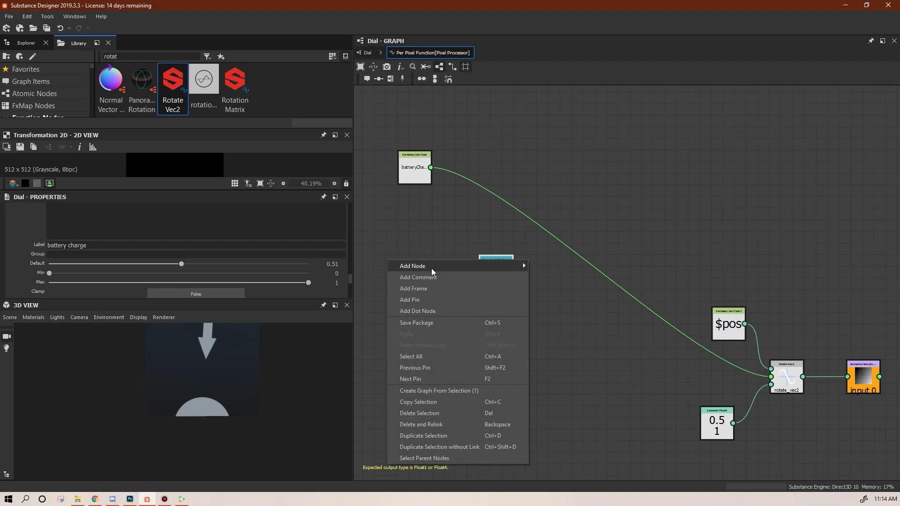
pyautogui.moveTo(432, 266)
pyautogui.moveTo(562, 266)
pyautogui.click(606, 268)
pyautogui.click(394, 266)
pyautogui.moveTo(331, 217); pyautogui.dragTo(366, 214)
pyautogui.write('0.5')
pyautogui.press('Return')
# Multiply the battery charge by the 0.5 constant, feed the product into the middle input of rotate_vec2, and adjust the node positions.
pyautogui.moveTo(385, 268); pyautogui.dragTo(480, 276)
pyautogui.moveTo(430, 167); pyautogui.dragTo(771, 377)
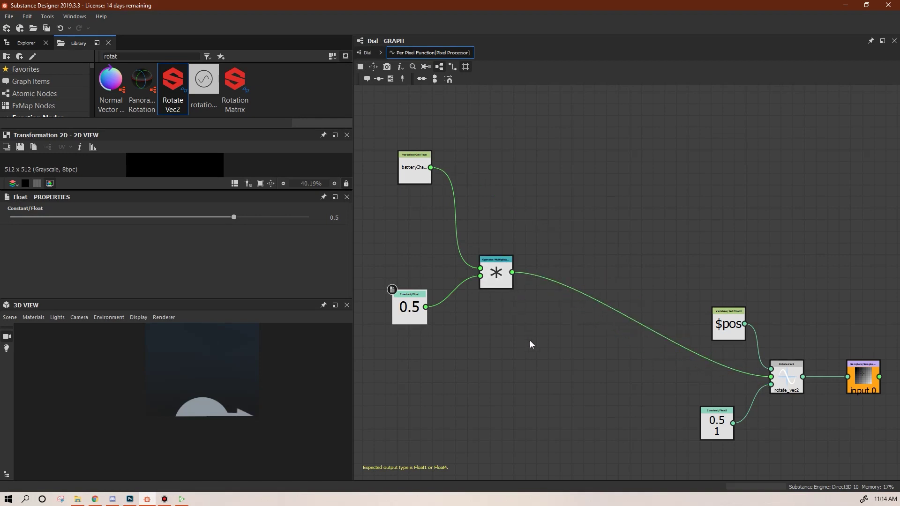
pyautogui.moveTo(496, 274); pyautogui.dragTo(507, 269)
pyautogui.moveTo(409, 312); pyautogui.dragTo(426, 311)
pyautogui.moveTo(414, 174); pyautogui.dragTo(414, 185)
# Return to the Dial graph and set the battery charge default to 0.
pyautogui.click(368, 53)
pyautogui.doubleClick(381, 304)
pyautogui.moveTo(350, 220); pyautogui.dragTo(355, 284)
pyautogui.click(11, 257)
pyautogui.scroll(-3, 234, 272)
pyautogui.moveTo(181, 276); pyautogui.dragTo(29, 276)
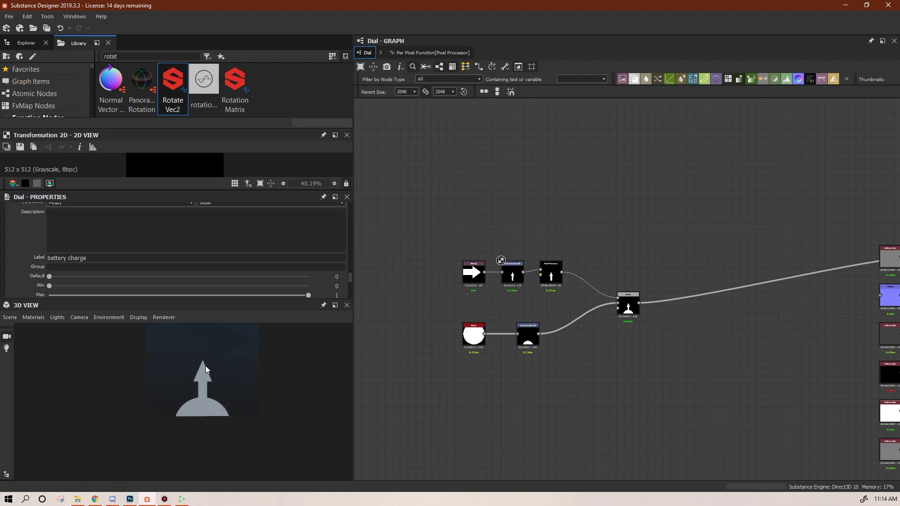
# Reopen the Pixel Processor function and group the battery charge, 0.5 constant and Multiply nodes closely together.
pyautogui.click(412, 53)
pyautogui.moveTo(434, 302); pyautogui.dragTo(422, 232)
pyautogui.moveTo(519, 274); pyautogui.dragTo(484, 210)
pyautogui.moveTo(418, 238); pyautogui.dragTo(418, 250)
pyautogui.moveTo(482, 206); pyautogui.dragTo(483, 218)
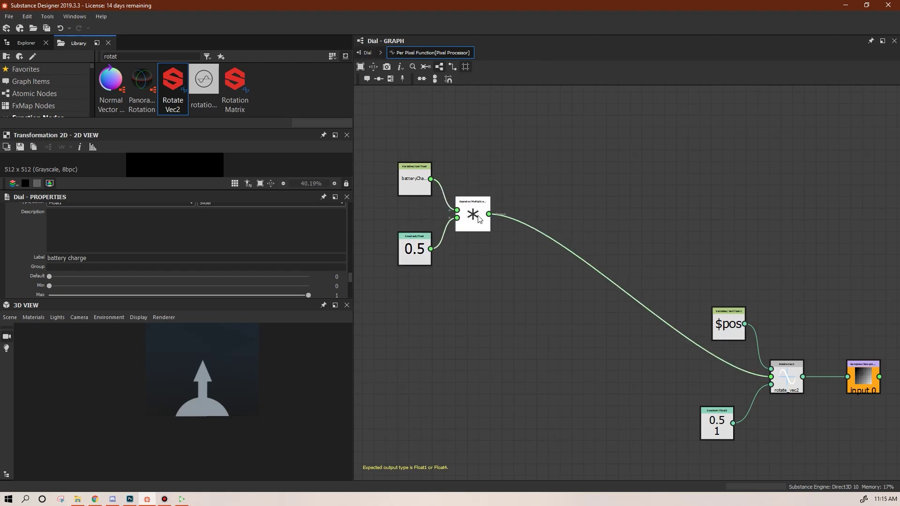
pyautogui.moveTo(402, 172); pyautogui.dragTo(402, 169)
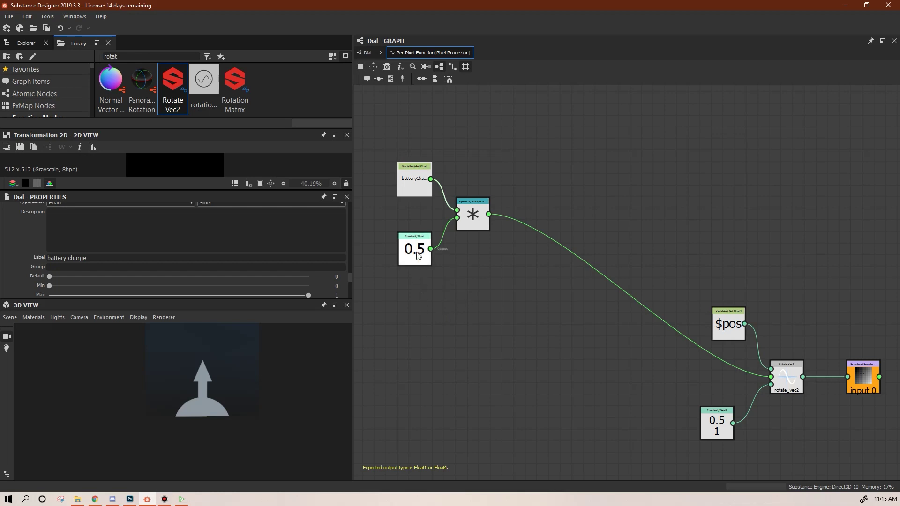
pyautogui.moveTo(415, 186); pyautogui.dragTo(414, 175)
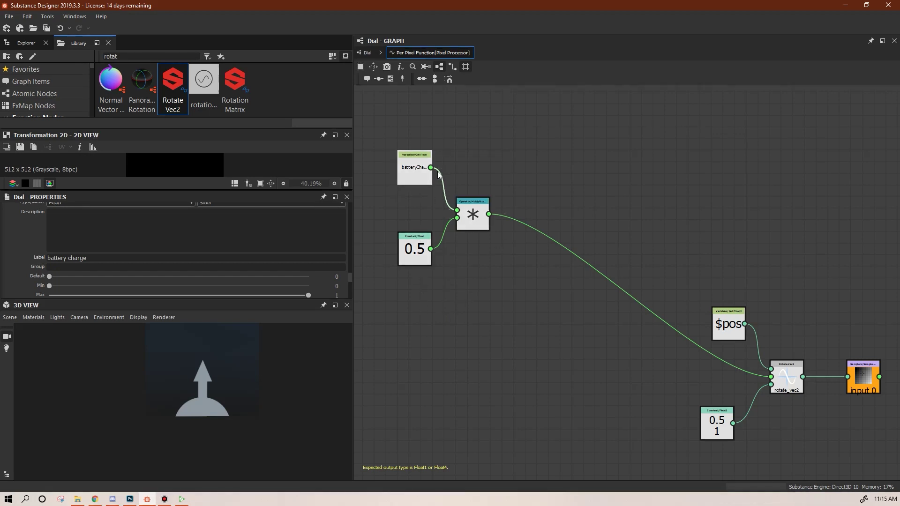
# Recheck the arrow in the Dial graph with the battery charge default at 0, and go back to the Pixel Processor function.
pyautogui.click(369, 53)
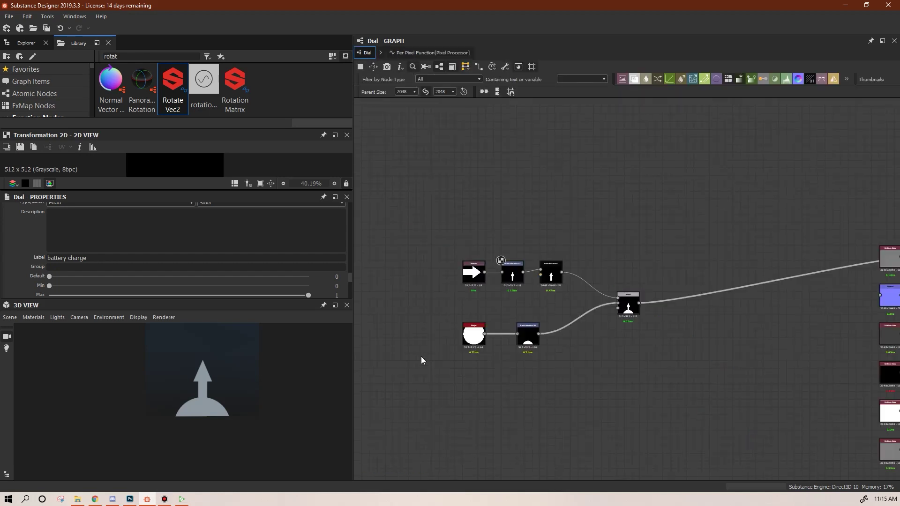
pyautogui.moveTo(49, 277)
pyautogui.mouseDown()
pyautogui.moveTo(180, 286)
pyautogui.moveTo(327, 313)
pyautogui.moveTo(41, 281)
pyautogui.mouseUp()
pyautogui.click(422, 53)
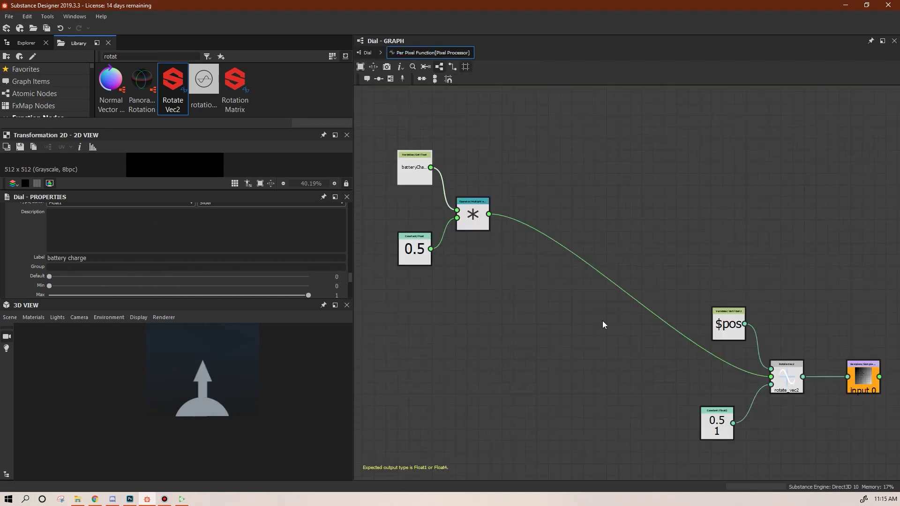
# Add an Add operator node between the Multiply and rotate_vec2 nodes.
pyautogui.rightClick(524, 295)
pyautogui.moveTo(612, 300)
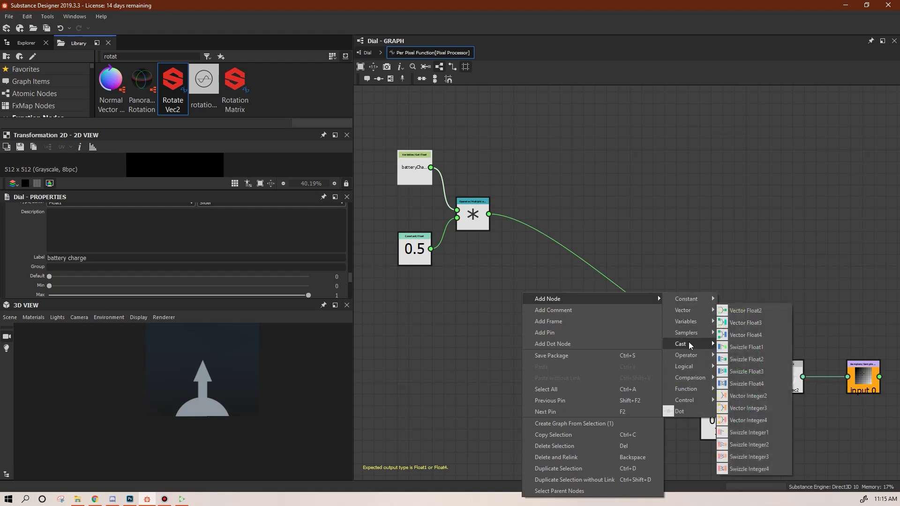
pyautogui.moveTo(695, 359)
pyautogui.click(735, 355)
pyautogui.moveTo(519, 298); pyautogui.dragTo(559, 280)
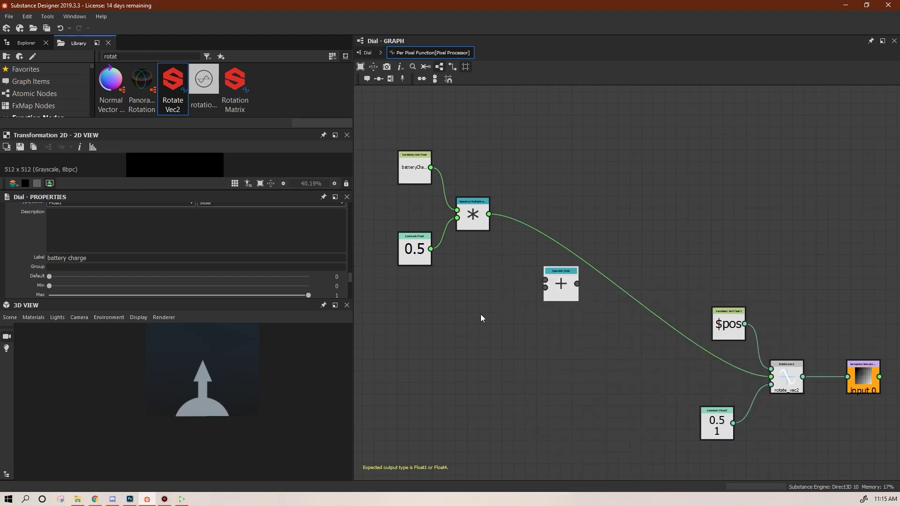
# Add a Float constant near the Add node and set it to 0.75.
pyautogui.rightClick(481, 314)
pyautogui.moveTo(606, 115)
pyautogui.moveTo(647, 116)
pyautogui.click(701, 117)
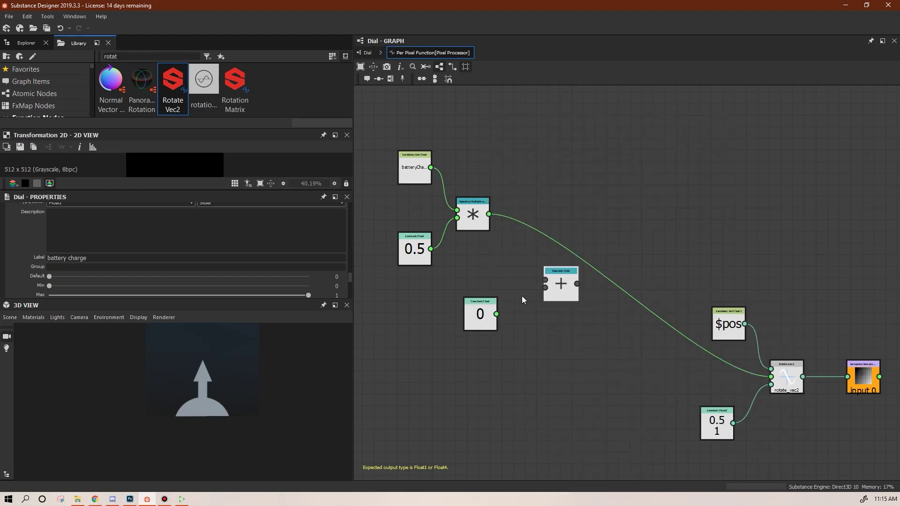
pyautogui.moveTo(491, 320); pyautogui.dragTo(507, 351)
pyautogui.click(507, 350)
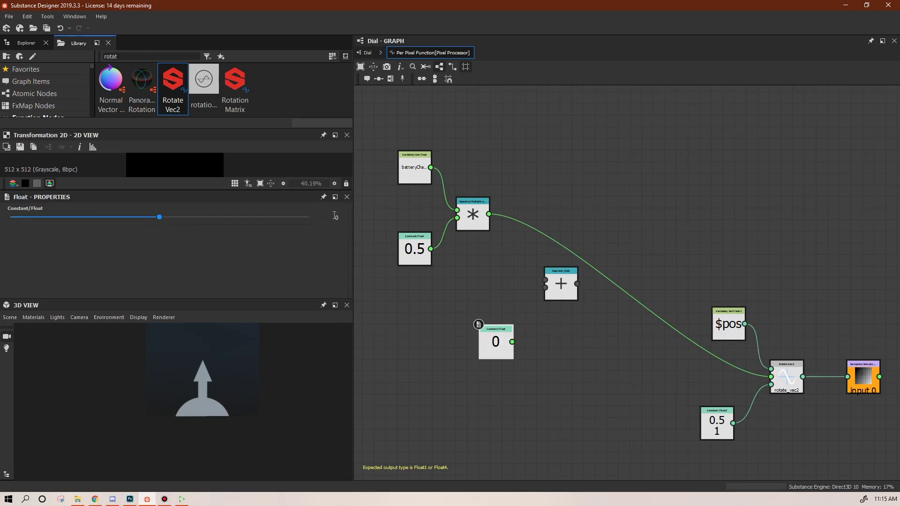
pyautogui.write('.75')
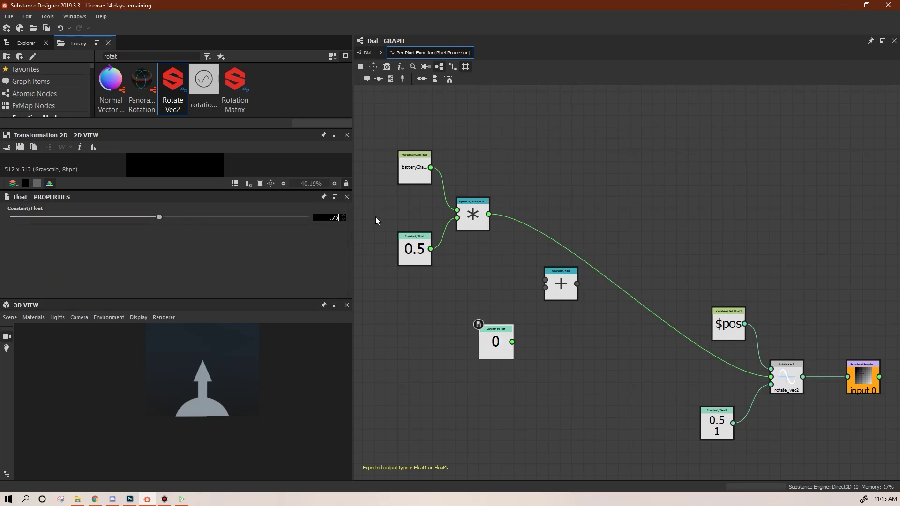
pyautogui.press('Return')
# Add the 0.75 constant to the Multiply output, route the sum into rotate_vec2's middle input, and move both new nodes nearer to it.
pyautogui.moveTo(488, 214); pyautogui.dragTo(545, 279)
pyautogui.moveTo(512, 342); pyautogui.dragTo(771, 377)
pyautogui.moveTo(567, 293); pyautogui.dragTo(618, 329)
pyautogui.moveTo(492, 349); pyautogui.dragTo(550, 390)
pyautogui.moveTo(612, 323); pyautogui.dragTo(659, 347)
pyautogui.moveTo(554, 389); pyautogui.dragTo(576, 406)
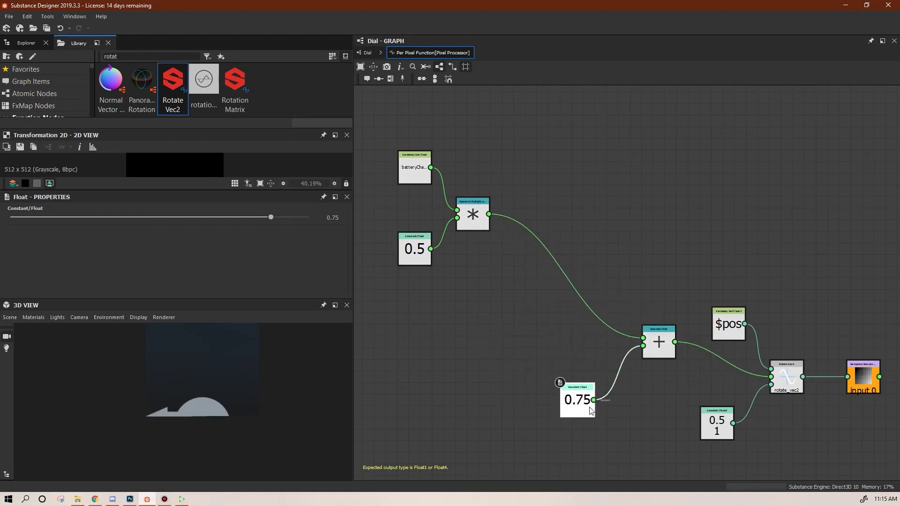
# Test the arrow's rotation in the Dial graph by varying the battery charge default up to 1, ending at 0.78.
pyautogui.click(367, 53)
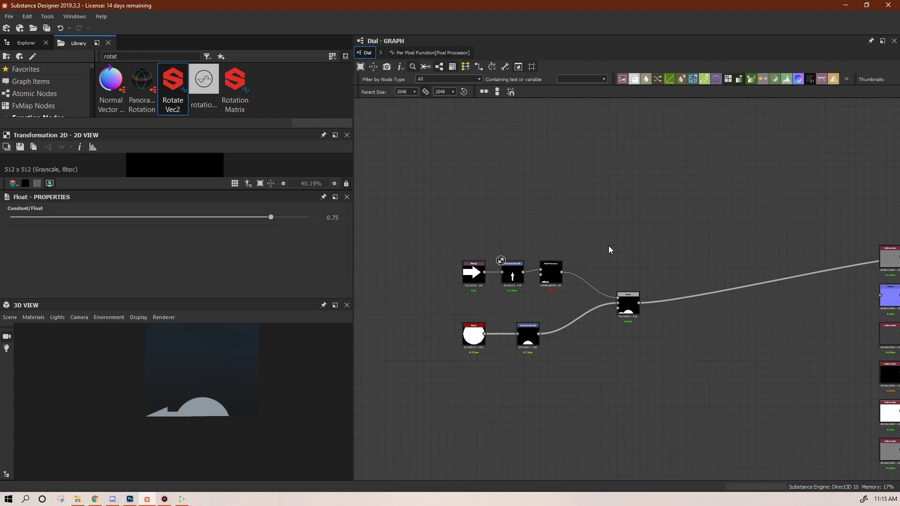
pyautogui.click(442, 198)
pyautogui.moveTo(350, 205); pyautogui.dragTo(351, 276)
pyautogui.click(12, 254)
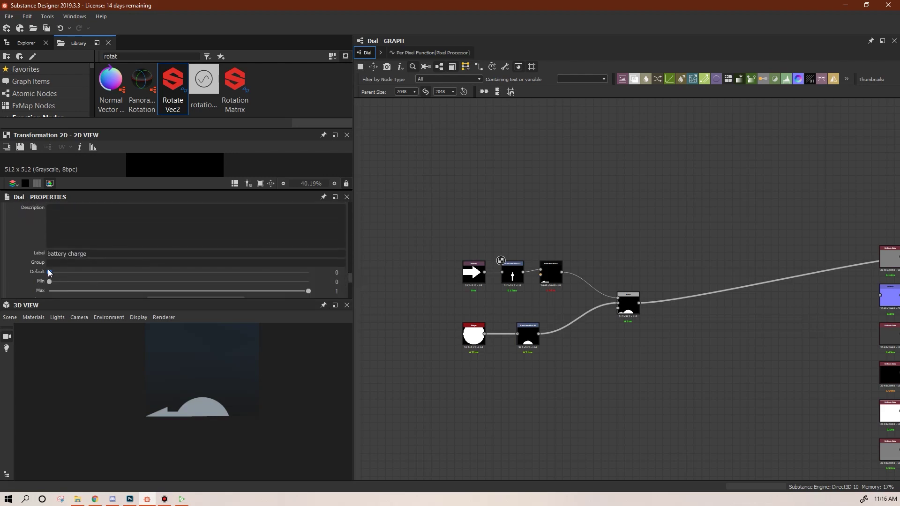
pyautogui.moveTo(50, 274); pyautogui.dragTo(328, 323)
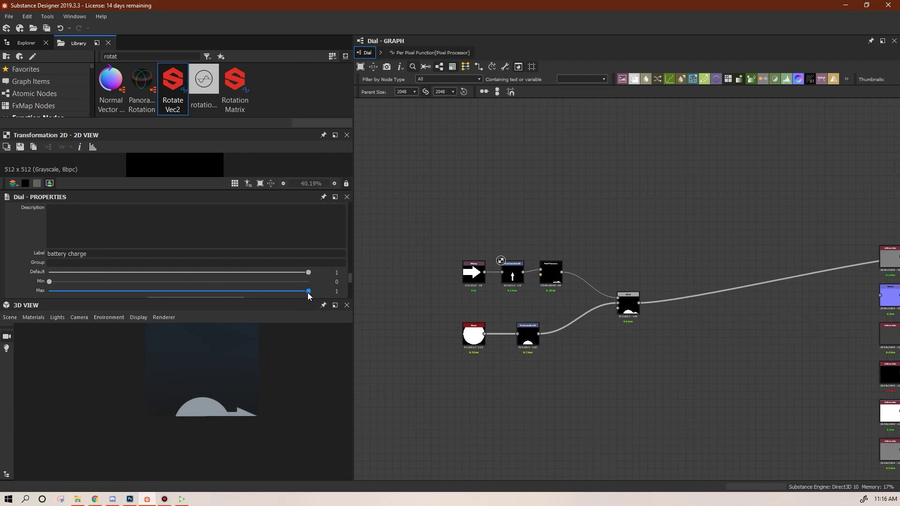
pyautogui.moveTo(308, 273); pyautogui.dragTo(342, 281)
pyautogui.moveTo(279, 281); pyautogui.dragTo(252, 277)
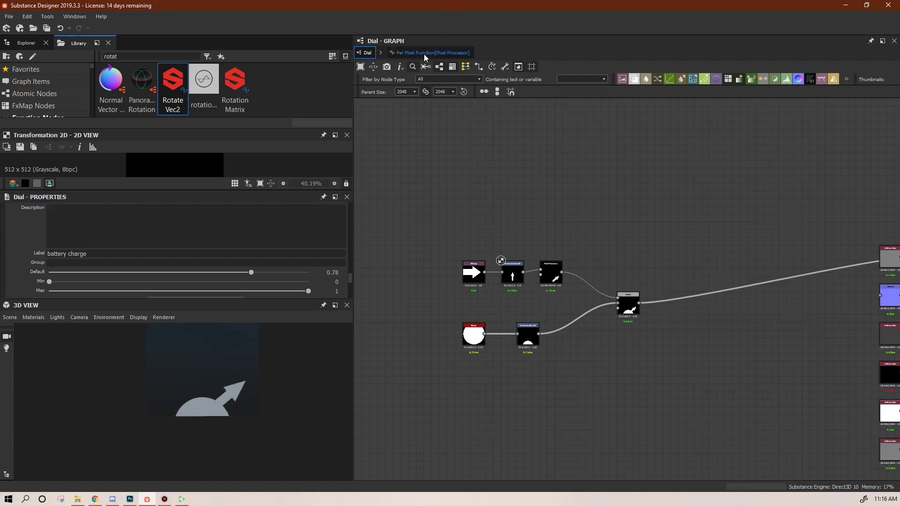
# Reopen the Pixel Processor function, spread out the batteryCharge and 0.5 nodes, and place a new Add operator beside batteryCharge.
pyautogui.click(430, 52)
pyautogui.moveTo(414, 257); pyautogui.dragTo(449, 304)
pyautogui.moveTo(415, 174); pyautogui.dragTo(387, 150)
pyautogui.rightClick(488, 146)
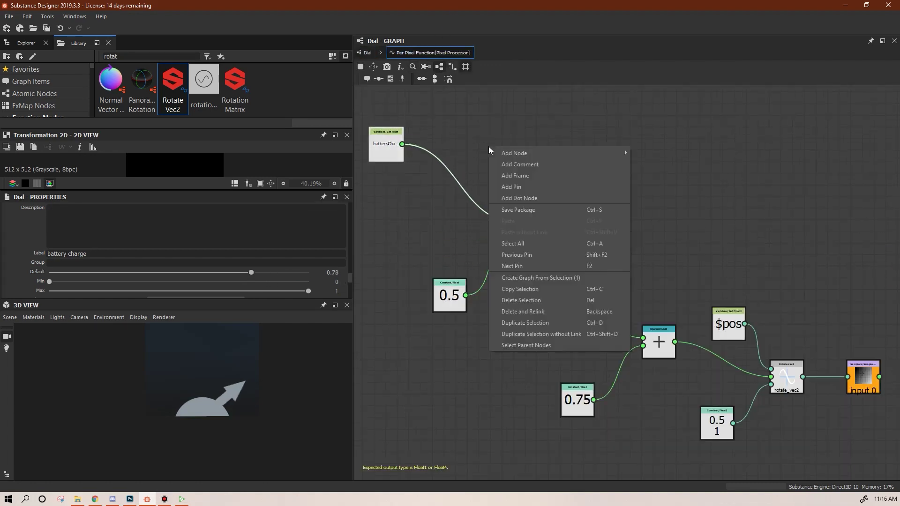
pyautogui.moveTo(593, 152)
pyautogui.moveTo(666, 212)
pyautogui.click(701, 209)
# Add a Float constant below the batteryCharge node and set it to 0.125.
pyautogui.rightClick(563, 130)
pyautogui.moveTo(611, 137)
pyautogui.moveTo(729, 134)
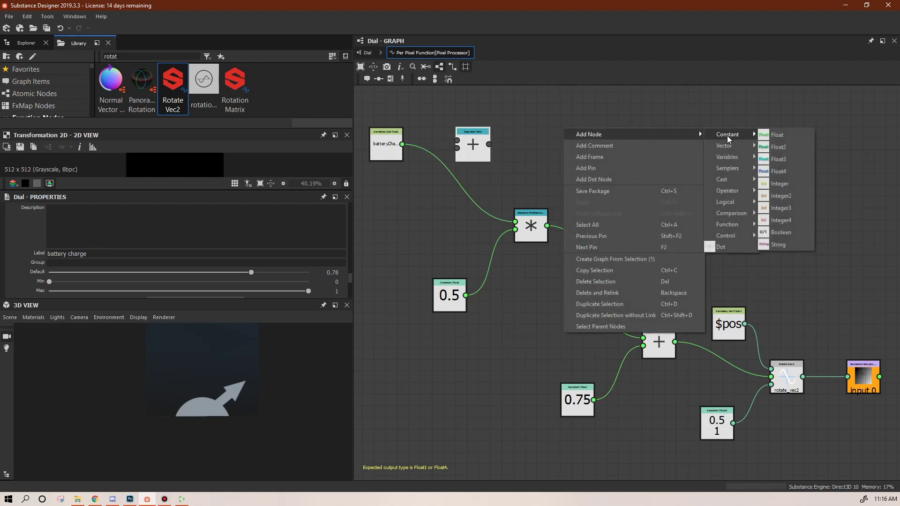
pyautogui.click(765, 139)
pyautogui.moveTo(563, 136); pyautogui.dragTo(380, 210)
pyautogui.click(334, 218)
pyautogui.write('.125')
pyautogui.press('Return')
# Set the Multiply node's constant to 0.375, and route batteryCharge plus 0.125 through the new Add node into Multiply's first input.
pyautogui.click(438, 306)
pyautogui.click(334, 218)
pyautogui.write('.375')
pyautogui.press('Return')
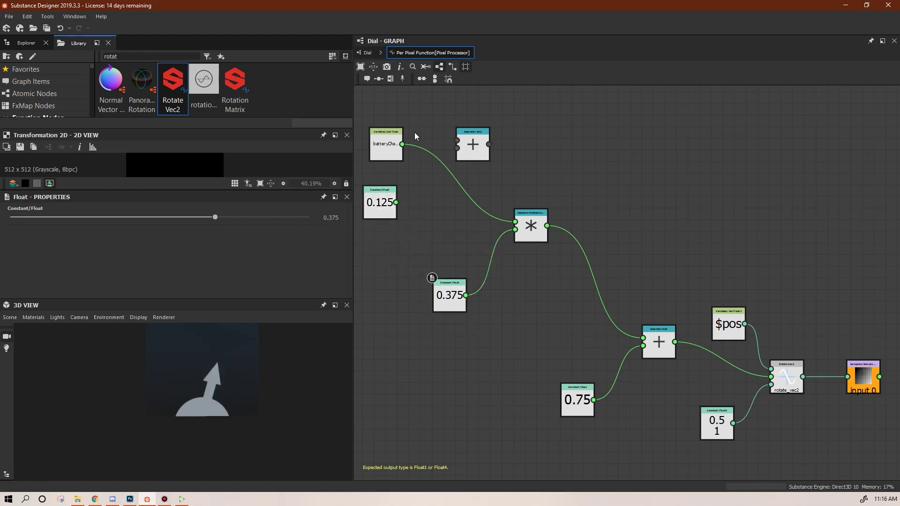
pyautogui.moveTo(402, 144); pyautogui.dragTo(394, 202)
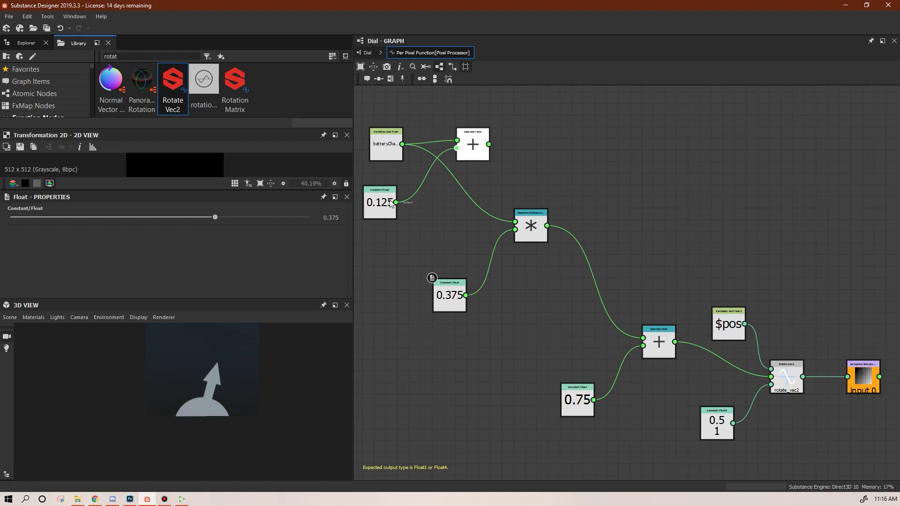
pyautogui.moveTo(473, 140); pyautogui.dragTo(515, 222)
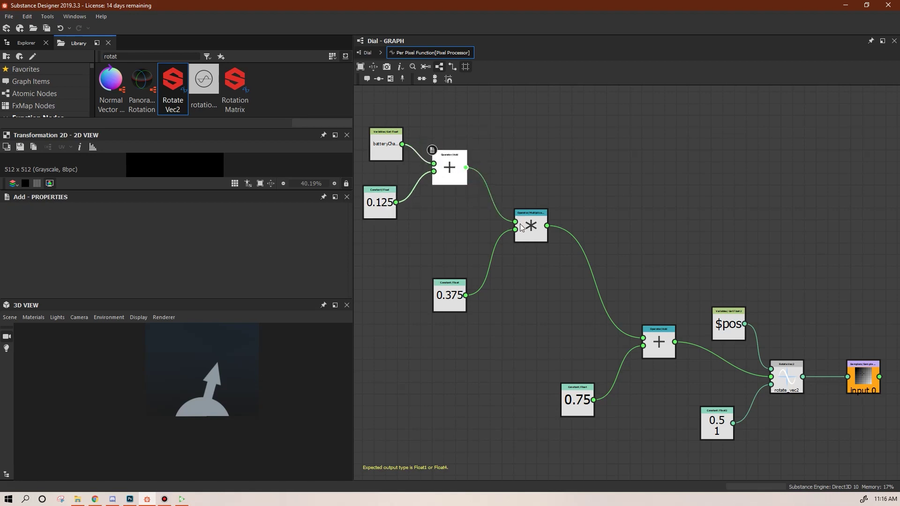
# Return to the Dial graph and set the battery charge default to 1 to check the arrow's end position.
pyautogui.click(367, 52)
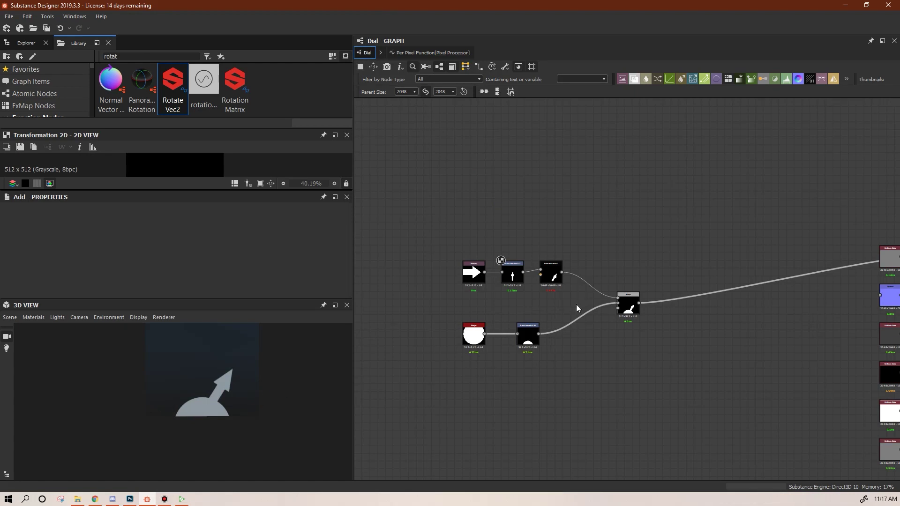
pyautogui.click(409, 279)
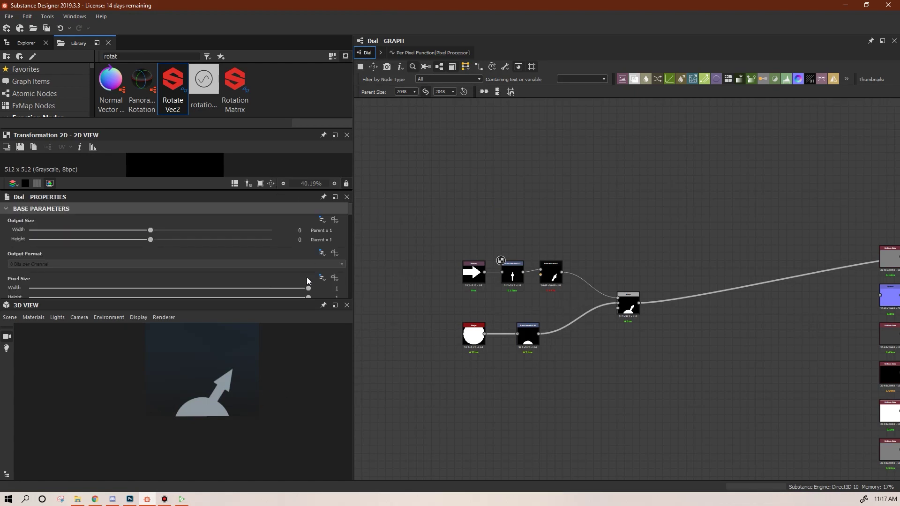
pyautogui.moveTo(349, 210); pyautogui.dragTo(350, 271)
pyautogui.moveTo(269, 257); pyautogui.dragTo(361, 263)
pyautogui.moveTo(306, 255); pyautogui.dragTo(355, 261)
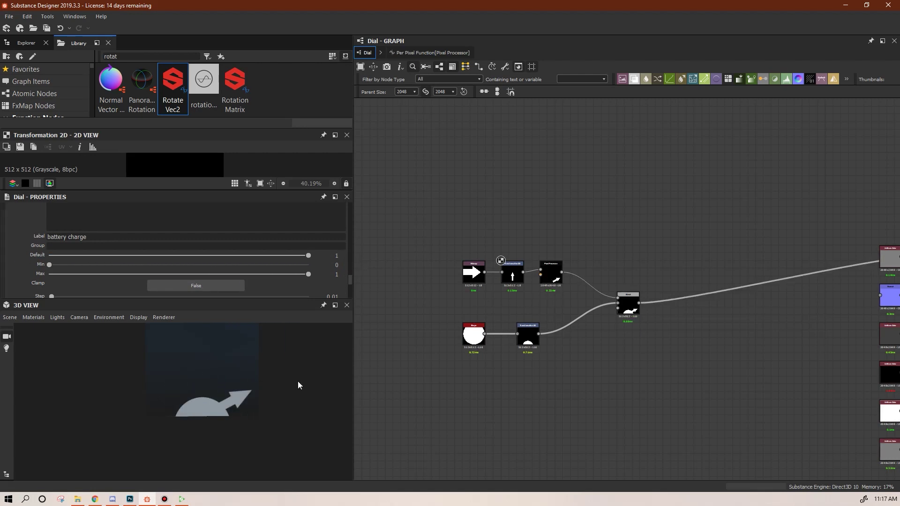
pyautogui.moveTo(308, 256)
pyautogui.mouseDown()
pyautogui.moveTo(300, 257)
pyautogui.moveTo(308, 257)
pyautogui.mouseUp()
# Load the temp mesh from the maze_50s_1 meshes folder into the 3D view and examine the finished model's dial.
pyautogui.click(27, 43)
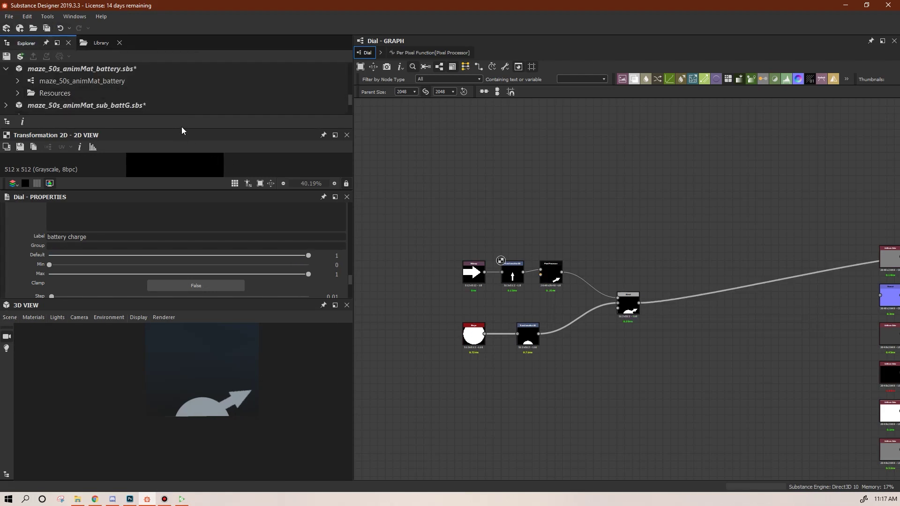
pyautogui.moveTo(182, 130); pyautogui.dragTo(182, 213)
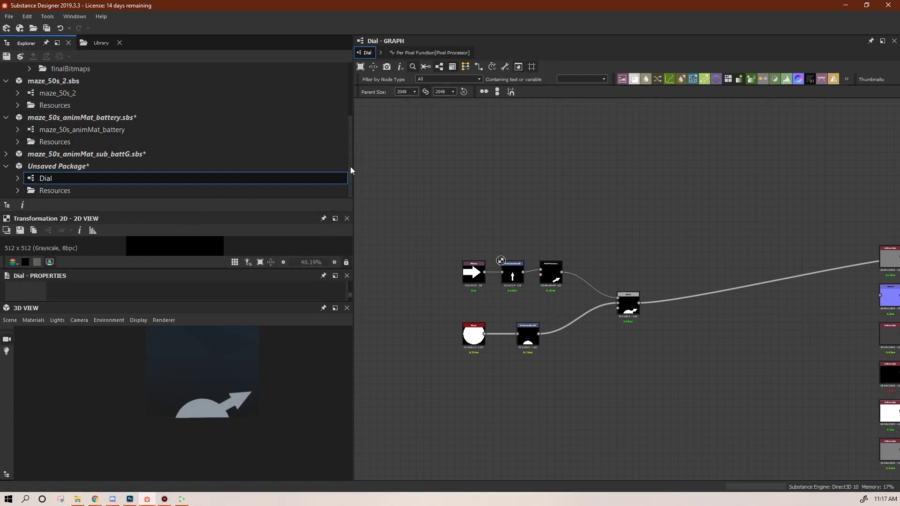
pyautogui.moveTo(350, 170); pyautogui.dragTo(347, 120)
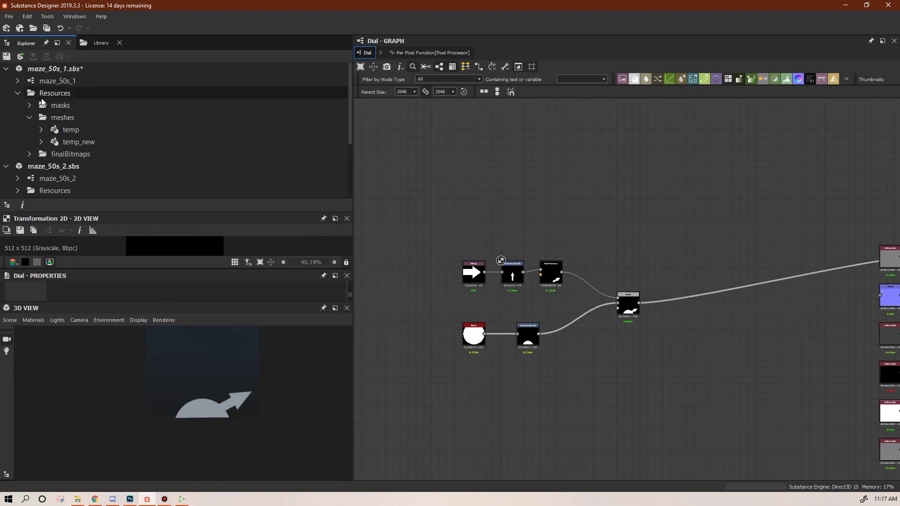
pyautogui.doubleClick(67, 130)
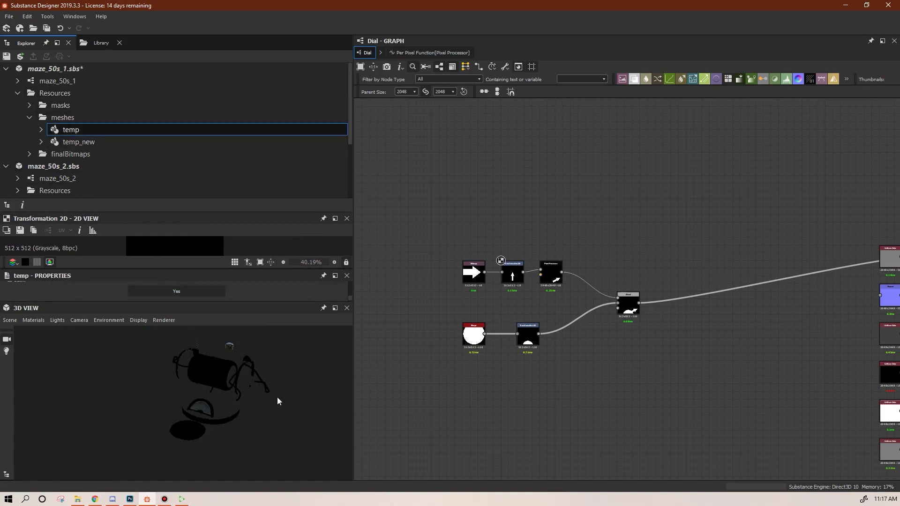
pyautogui.scroll(5, 227, 417)
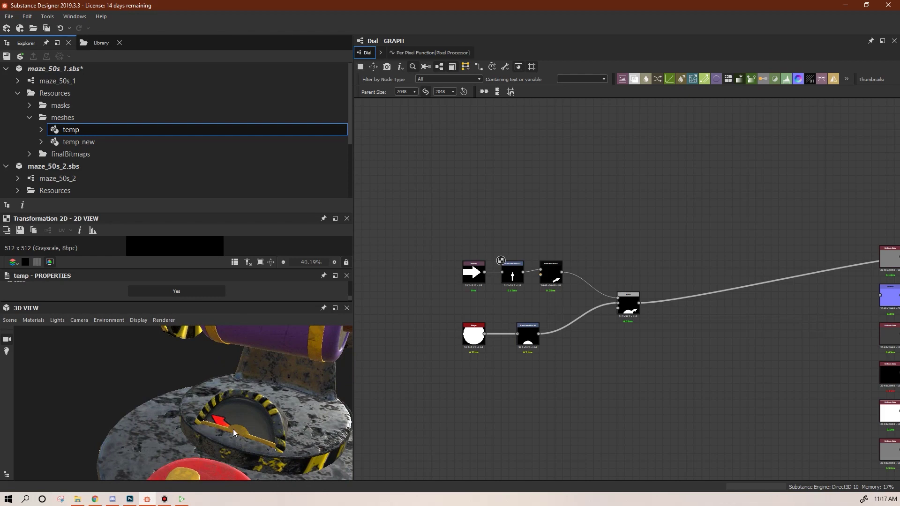
pyautogui.scroll(-3, 227, 417)
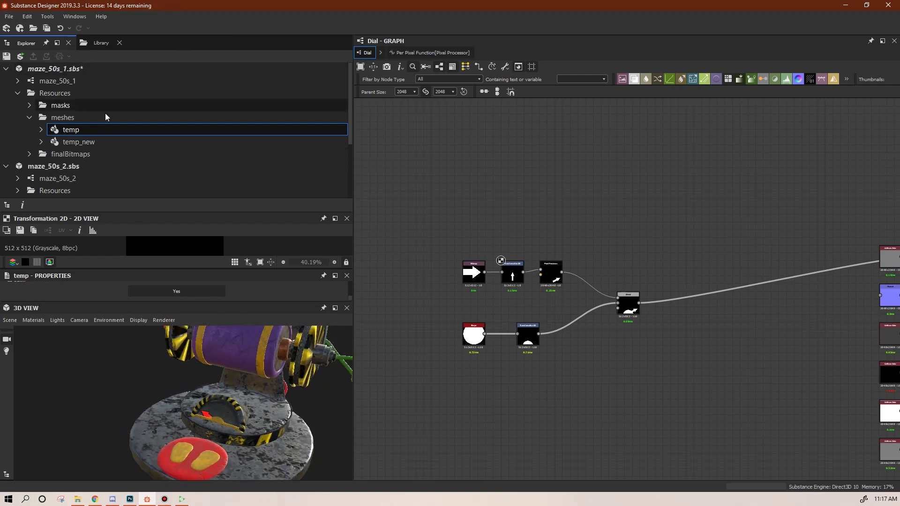
pyautogui.scroll(-3, 45, 179)
# Switch the 3D view back to the cube and face the side that shows the arrow and base.
pyautogui.click(10, 320)
pyautogui.click(20, 114)
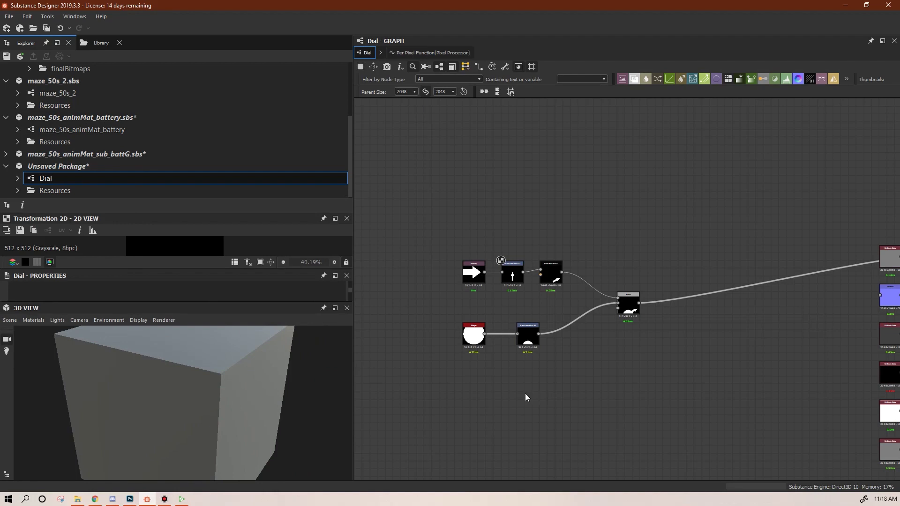
pyautogui.scroll(2, 238, 396)
pyautogui.moveTo(238, 396); pyautogui.dragTo(253, 397)
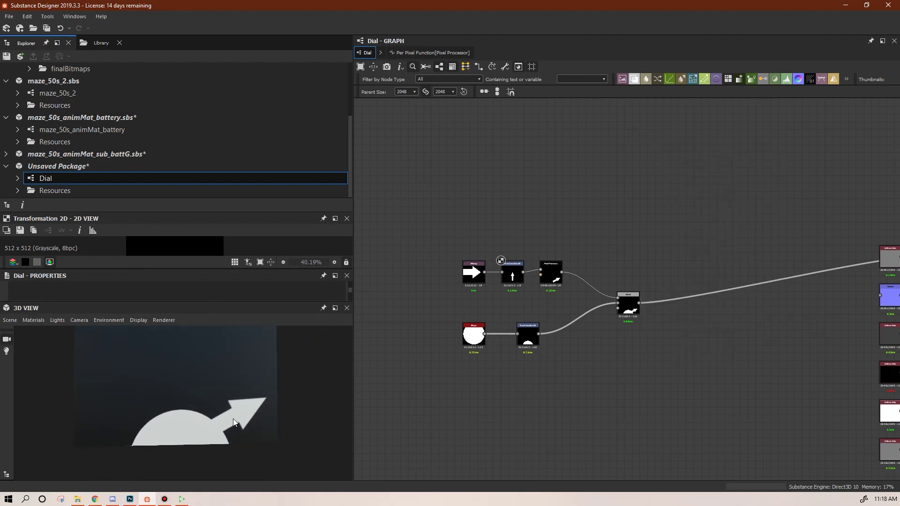
pyautogui.scroll(-2, 456, 341)
# Move the whole group of arrow, base and Blend nodes farther from the outputs and inspect the Blend and Pixel Processor thumbnails.
pyautogui.moveTo(440, 255); pyautogui.dragTo(579, 360)
pyautogui.moveTo(576, 319); pyautogui.dragTo(490, 320)
pyautogui.moveTo(508, 327); pyautogui.dragTo(546, 361, button='middle')
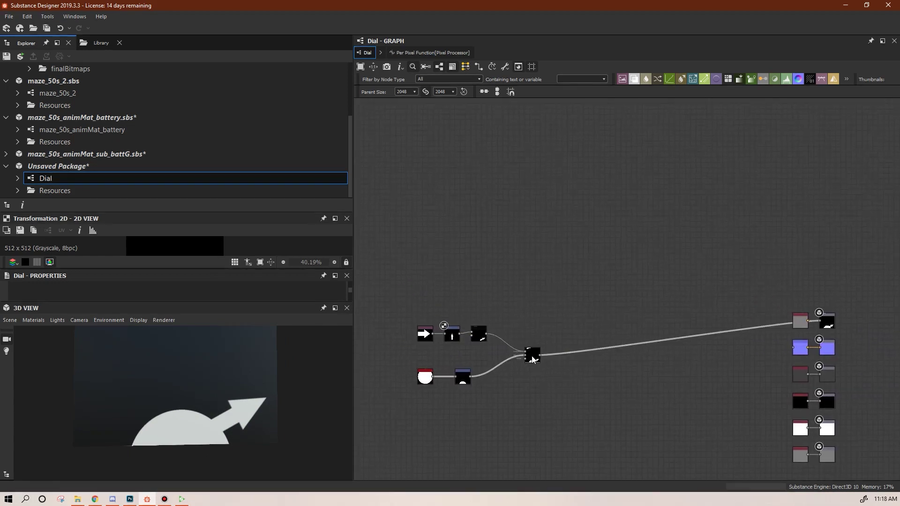
pyautogui.scroll(5, 535, 368)
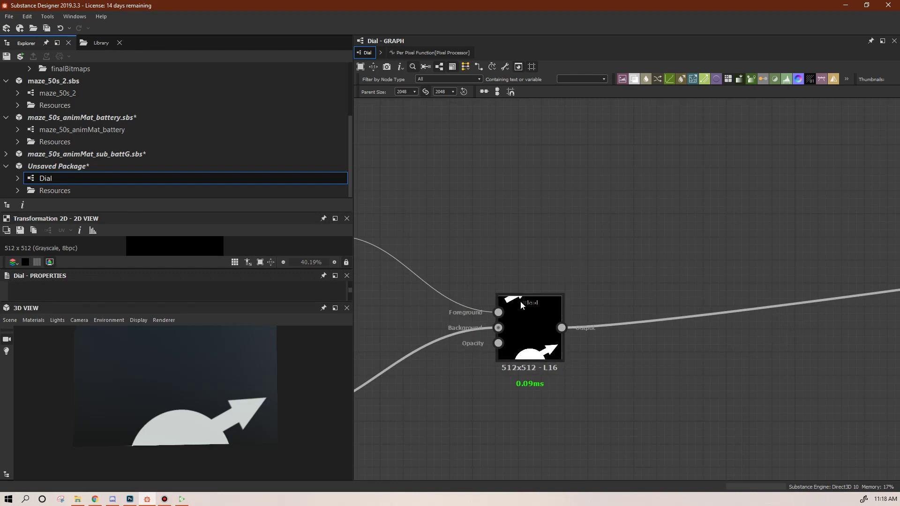
pyautogui.scroll(-3, 520, 302)
pyautogui.moveTo(520, 305); pyautogui.dragTo(651, 275, button='middle')
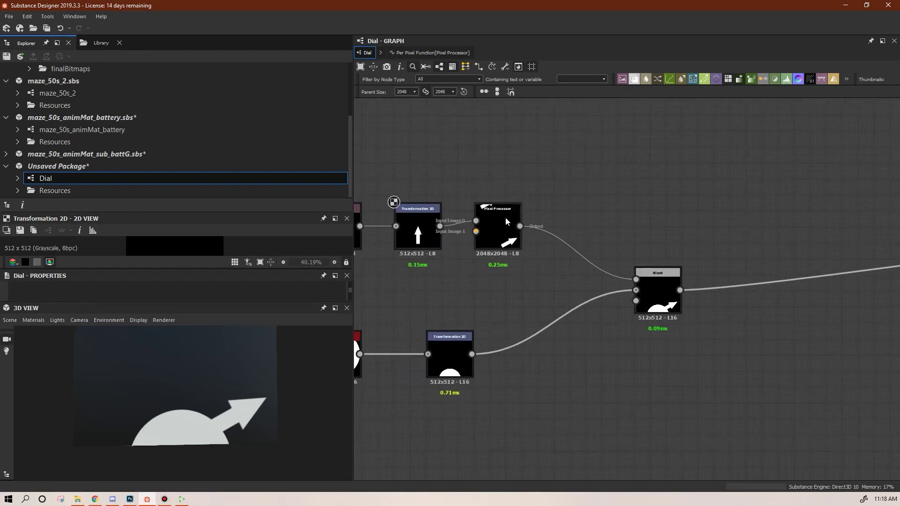
# Override the Pixel Processor node's Tiling Mode and set it to No Tiling.
pyautogui.click(495, 243)
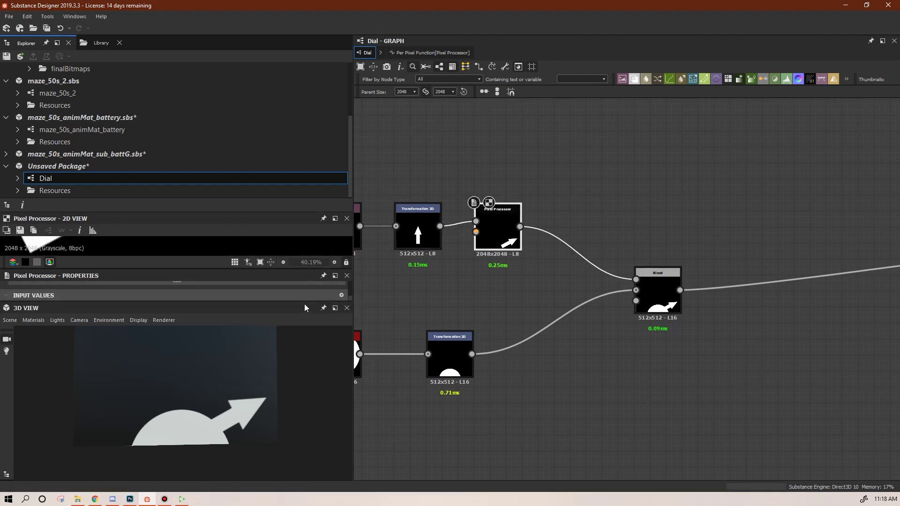
pyautogui.moveTo(305, 301); pyautogui.dragTo(305, 413)
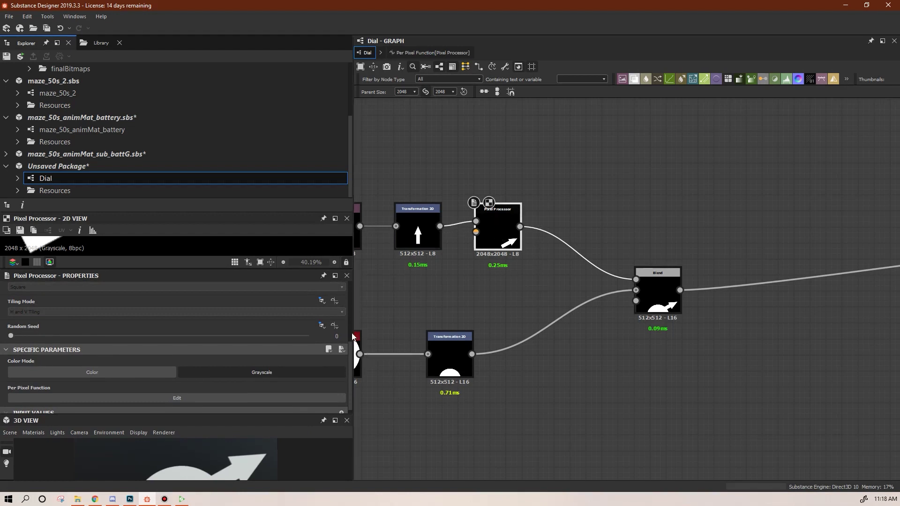
pyautogui.click(321, 300)
pyautogui.click(328, 327)
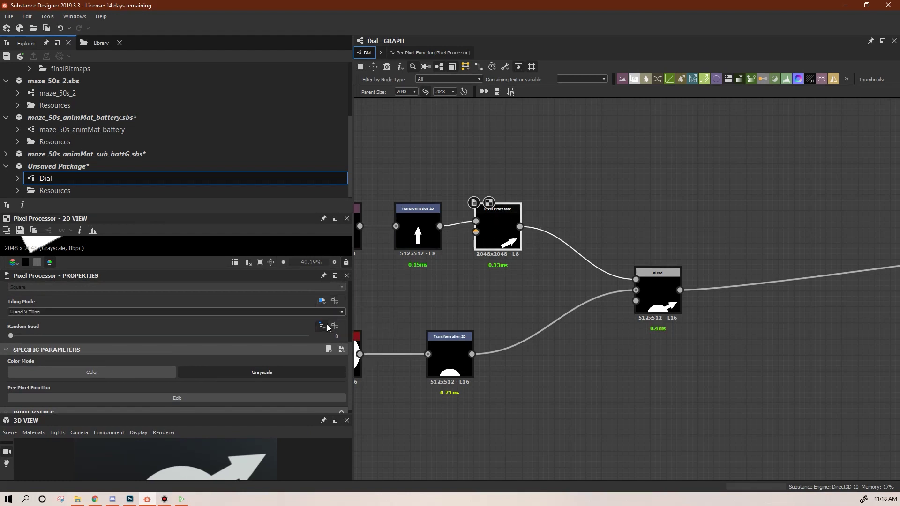
pyautogui.click(337, 312)
pyautogui.click(308, 321)
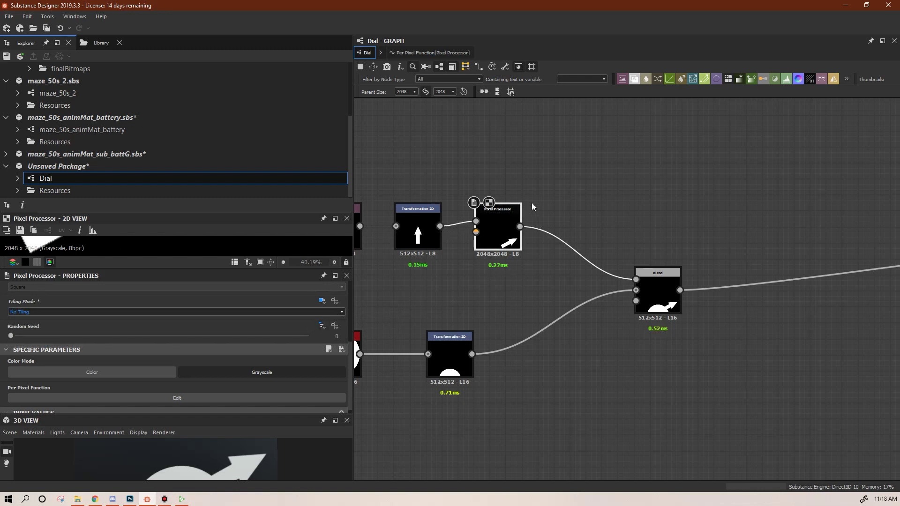
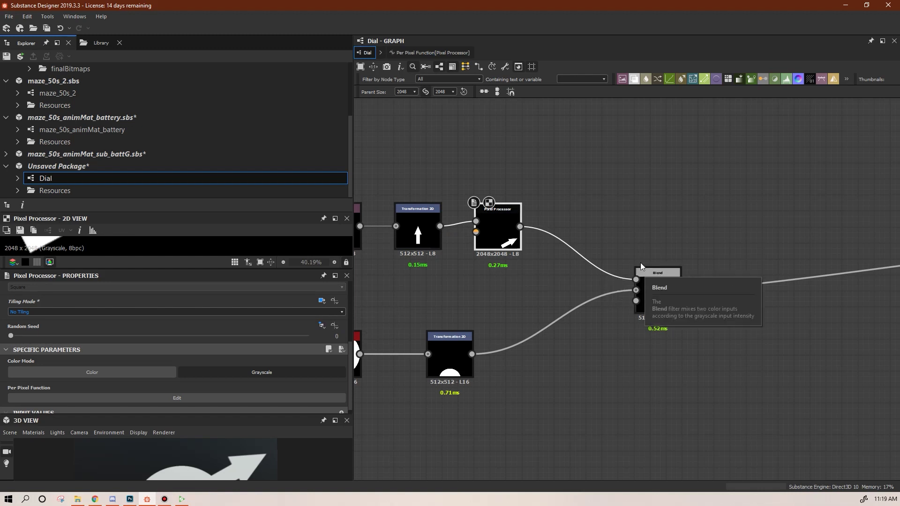
# Add an SVG node below the Blend node from a new vector resource named "sv".
pyautogui.moveTo(678, 364); pyautogui.dragTo(694, 305, button='middle')
pyautogui.moveTo(824, 87); pyautogui.dragTo(573, 330)
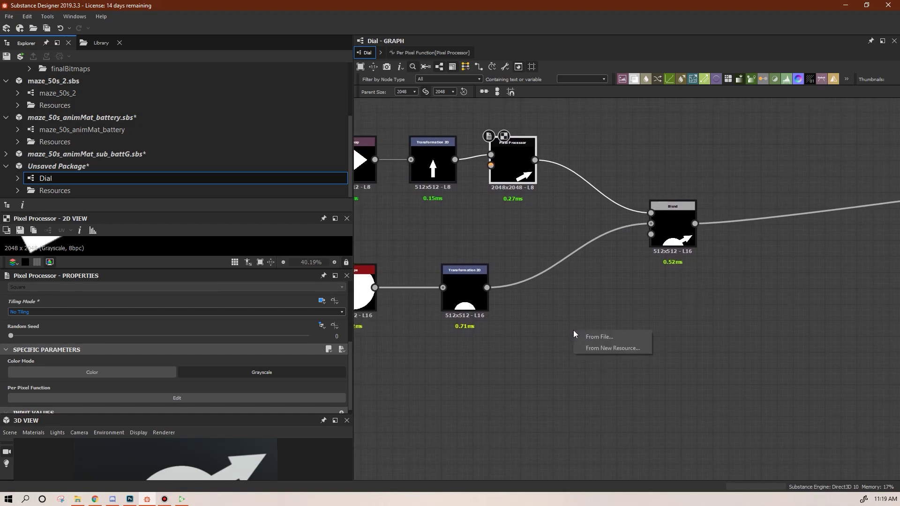
pyautogui.click(593, 346)
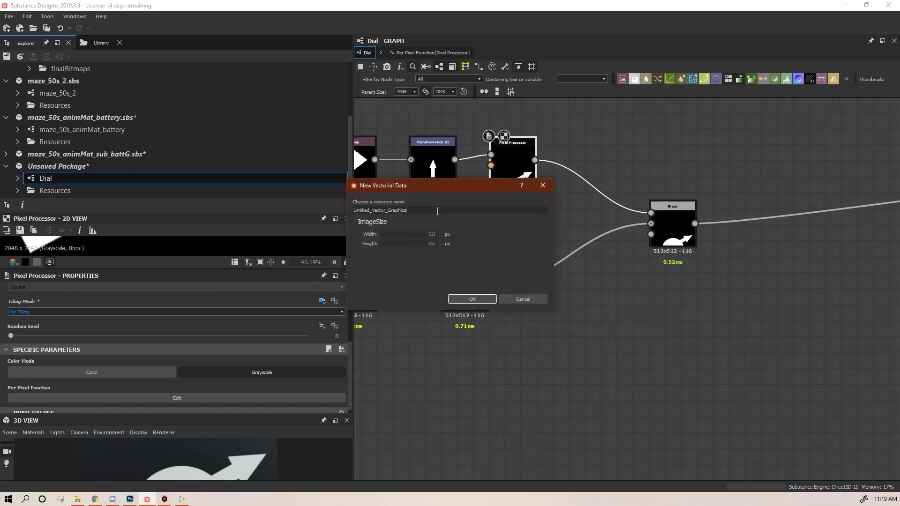
pyautogui.doubleClick(397, 210)
pyautogui.write('sv')
pyautogui.click(472, 299)
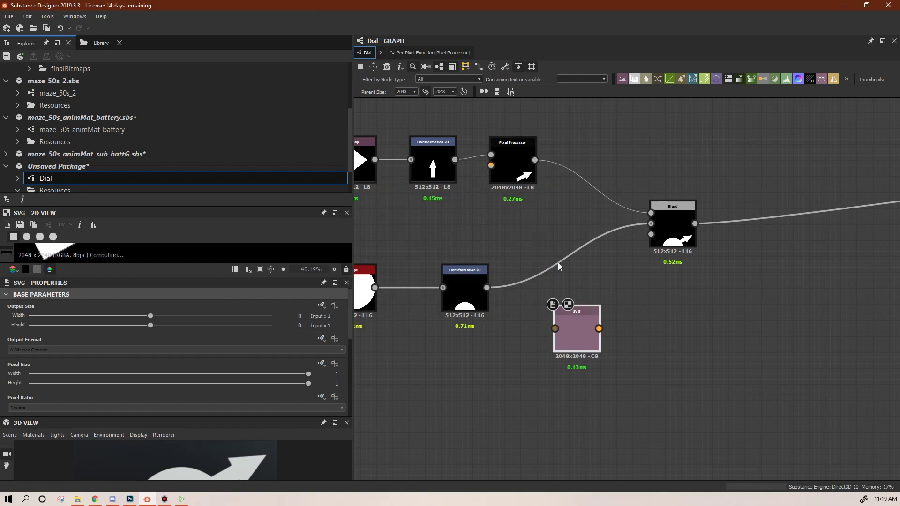
# Set the SVG node's color mode to Grayscale and connect its output to the Blend node's Opacity input.
pyautogui.scroll(-3, 350, 352)
pyautogui.click(281, 344)
pyautogui.moveTo(598, 328); pyautogui.dragTo(651, 234)
# Check the Blend node's parameters and enlarge the 2D view, zoomed out to show the whole image.
pyautogui.click(677, 232)
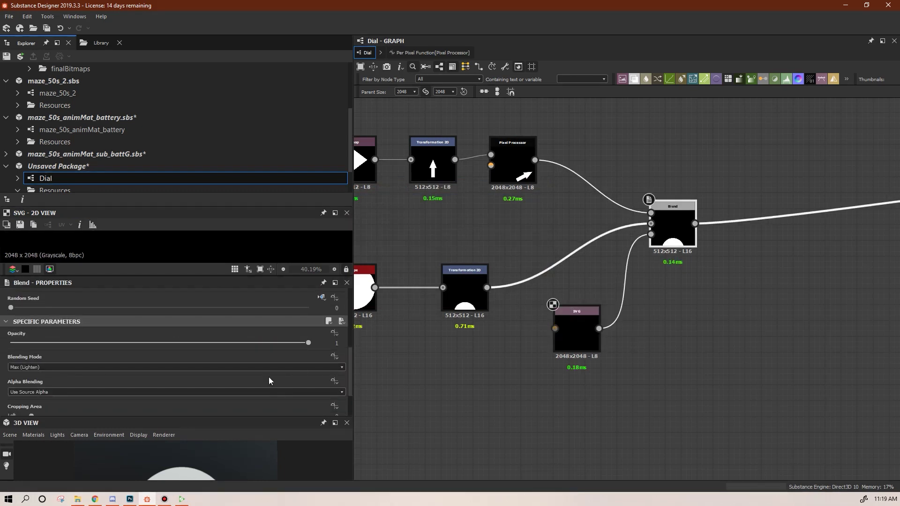
pyautogui.moveTo(244, 416); pyautogui.dragTo(262, 422)
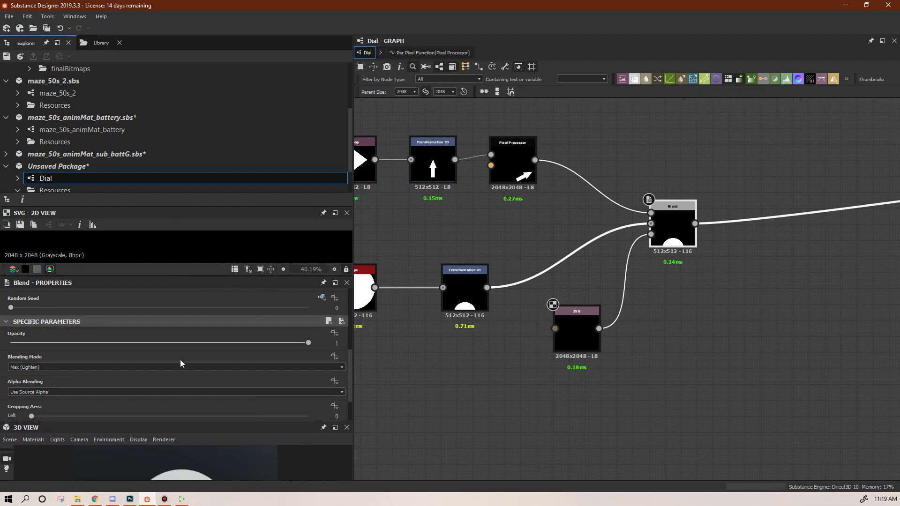
pyautogui.moveTo(165, 275); pyautogui.dragTo(169, 372)
pyautogui.scroll(-5, 224, 300)
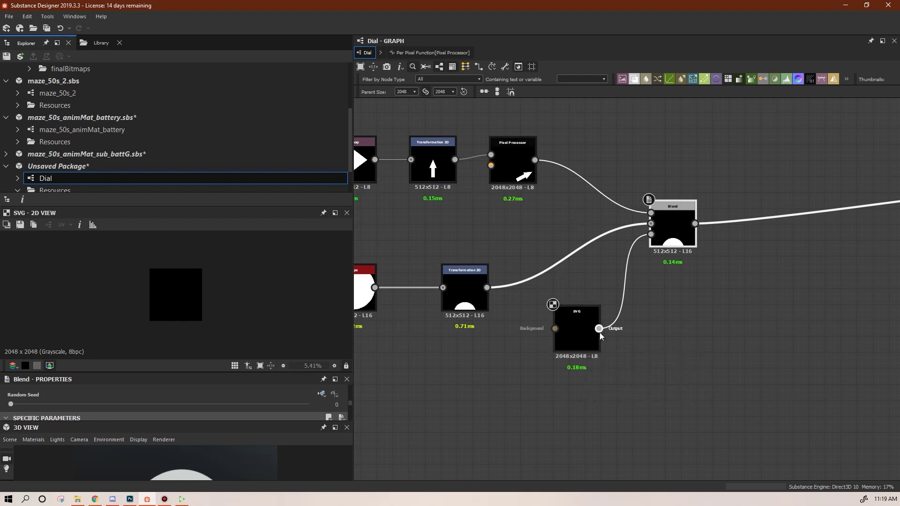
# Display the Pixel Processor output in the 2D view, then open the SVG node for editing with the Path pen tool over it.
pyautogui.doubleClick(516, 161)
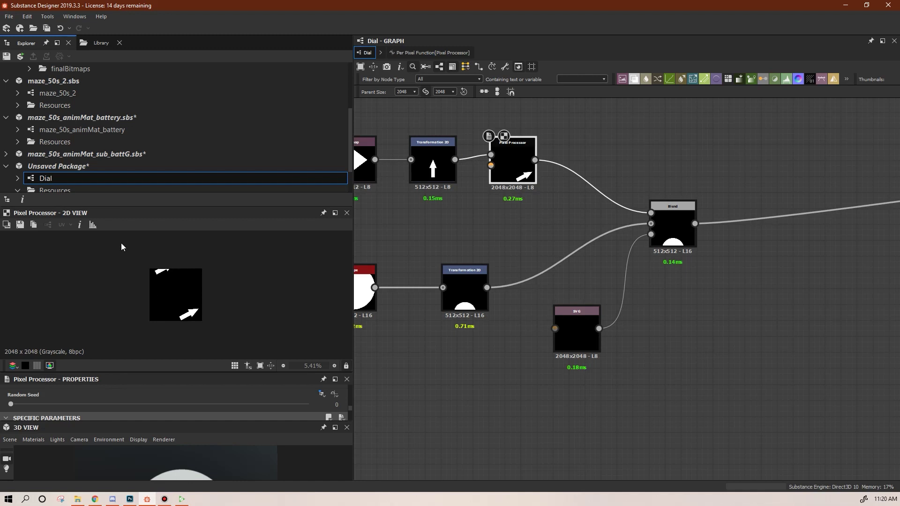
pyautogui.doubleClick(575, 336)
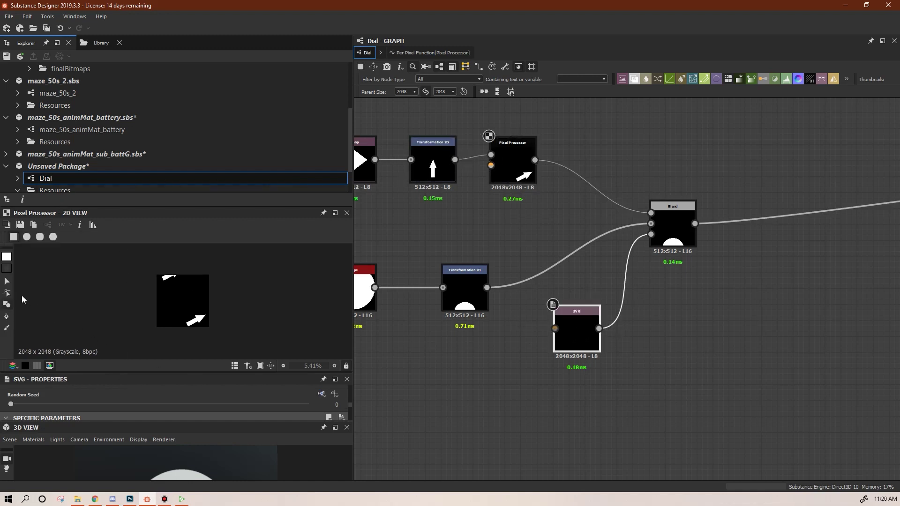
pyautogui.click(7, 316)
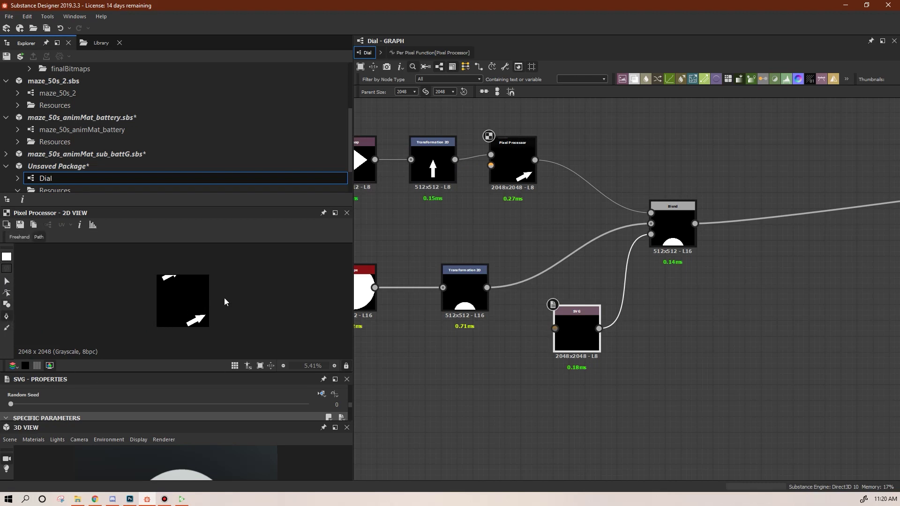
# Draw a white rectangle over the lower half of the SVG mask and preview the Blend node's masked arrow.
pyautogui.click(7, 304)
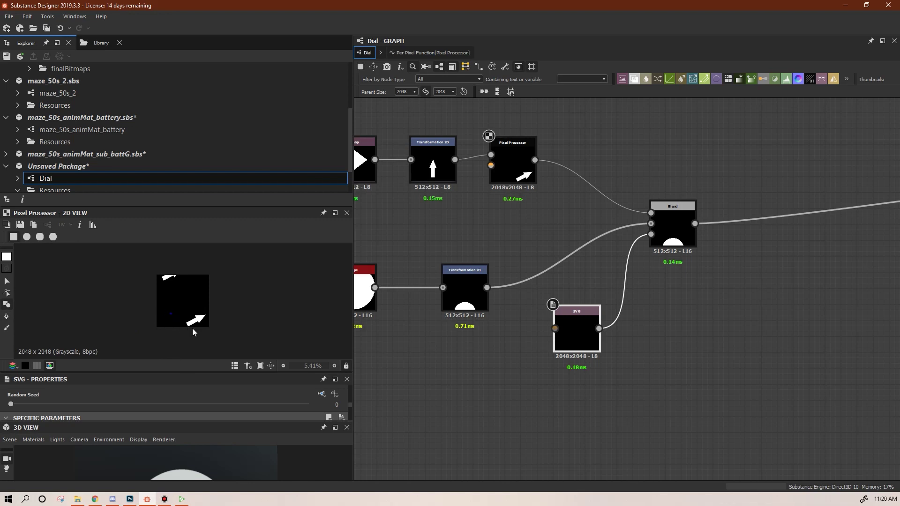
pyautogui.moveTo(182, 315); pyautogui.dragTo(215, 331)
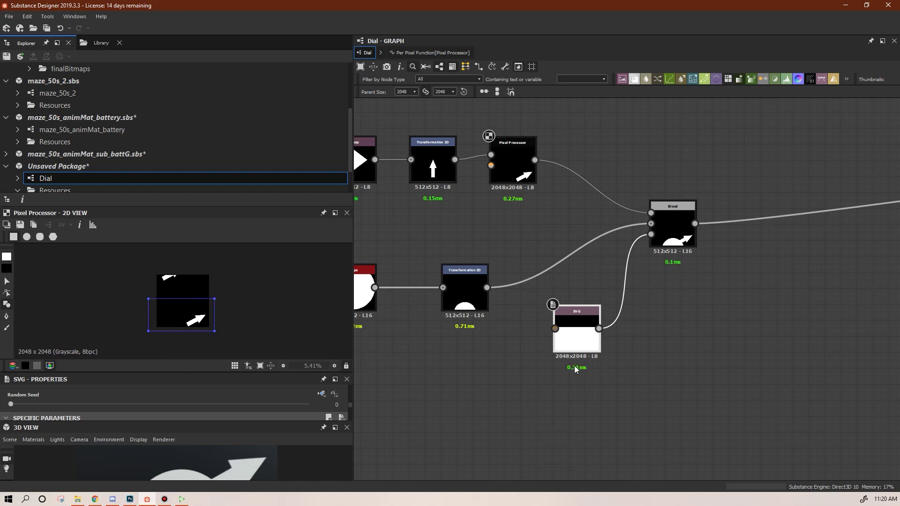
pyautogui.click(676, 219)
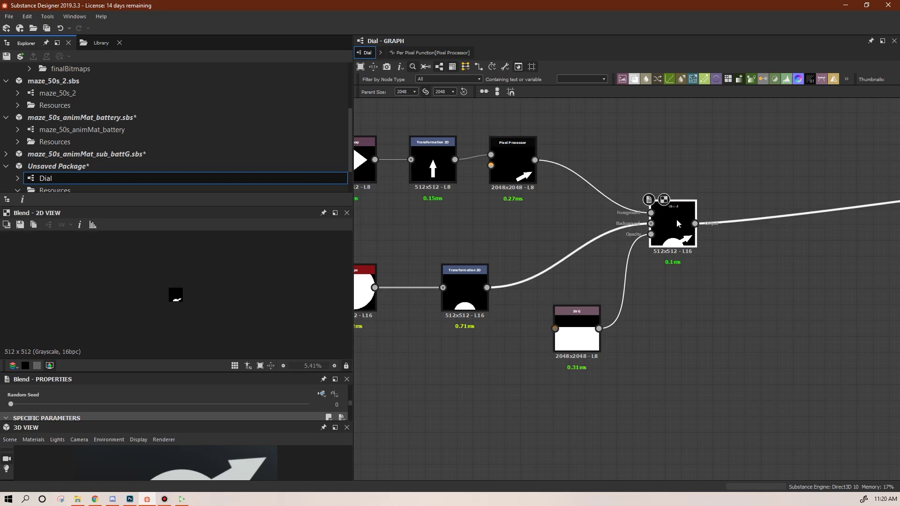
pyautogui.moveTo(679, 219); pyautogui.dragTo(663, 212)
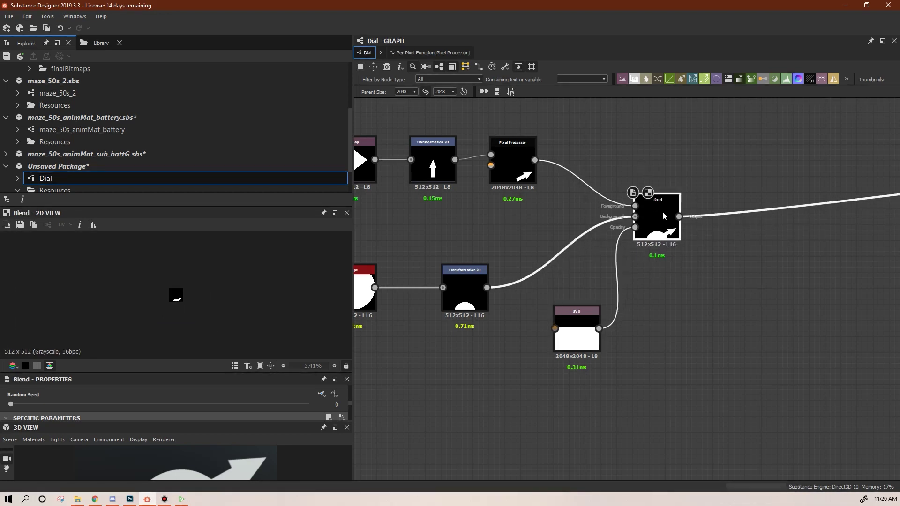
pyautogui.scroll(10, 203, 347)
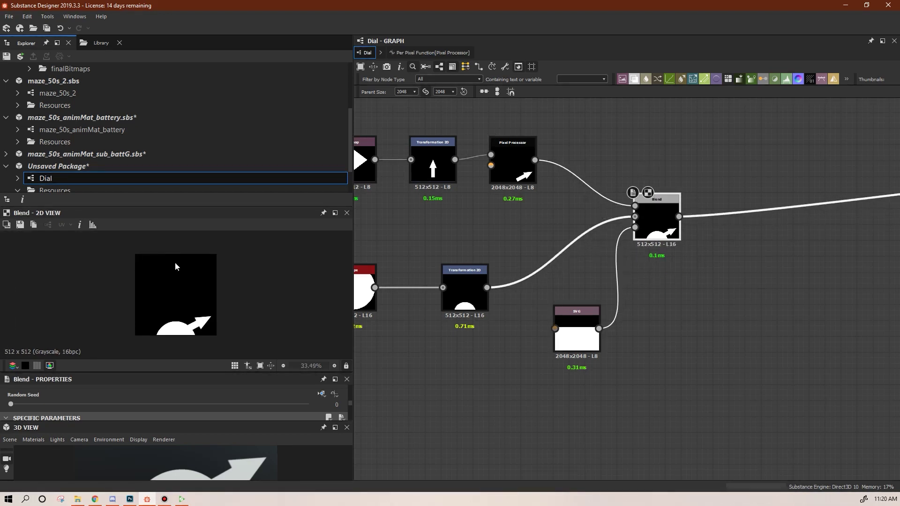
# Move the SVG mask node slightly upward and add a Gradient Map node in the empty area before the outputs.
pyautogui.moveTo(580, 340); pyautogui.dragTo(580, 307)
pyautogui.scroll(-3, 692, 362)
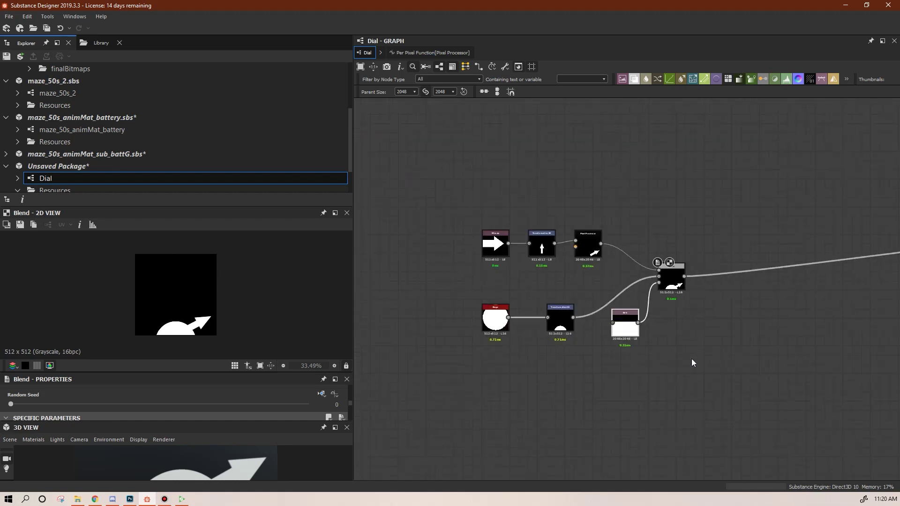
pyautogui.click(592, 250)
pyautogui.scroll(-3, 750, 338)
pyautogui.moveTo(788, 351); pyautogui.dragTo(607, 356, button='middle')
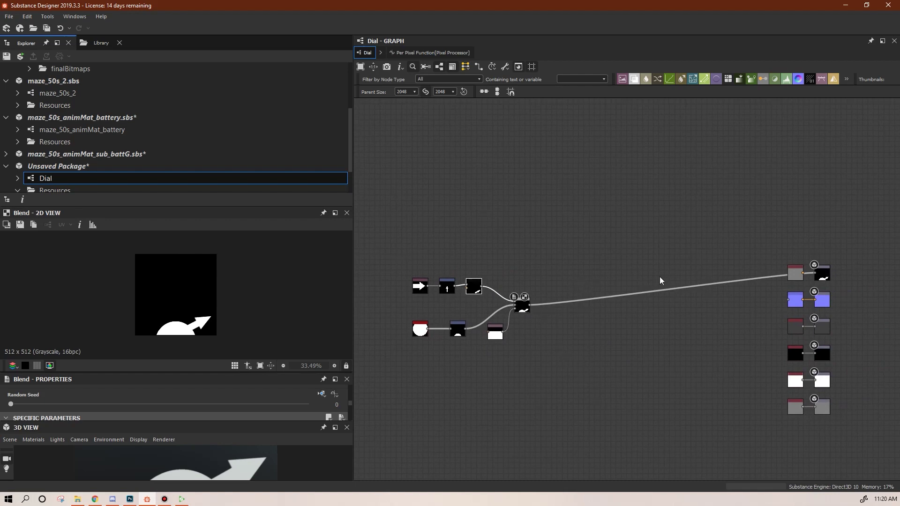
pyautogui.moveTo(752, 80); pyautogui.dragTo(647, 226)
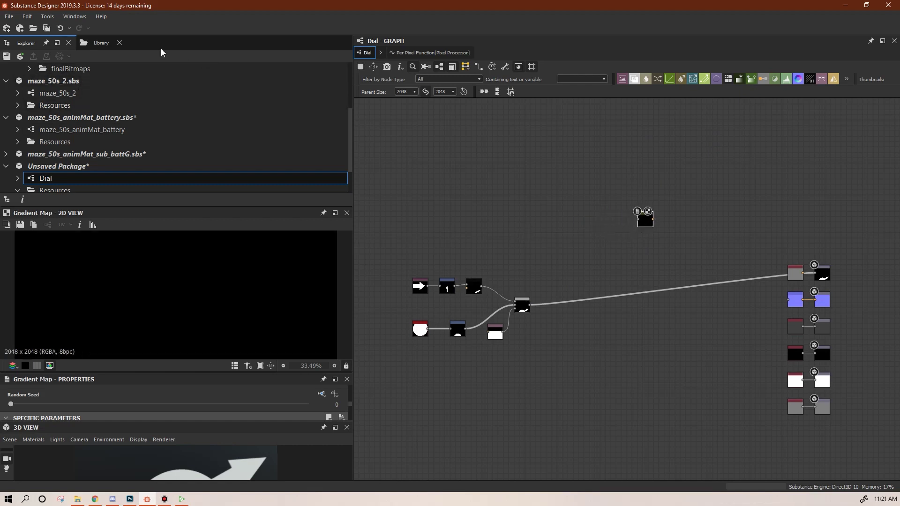
# Search the library for "gradient lin" and add Gradient Linear 2 and Gradient Linear 1 nodes to the graph.
pyautogui.click(88, 44)
pyautogui.moveTo(117, 56); pyautogui.dragTo(95, 56)
pyautogui.write('grad')
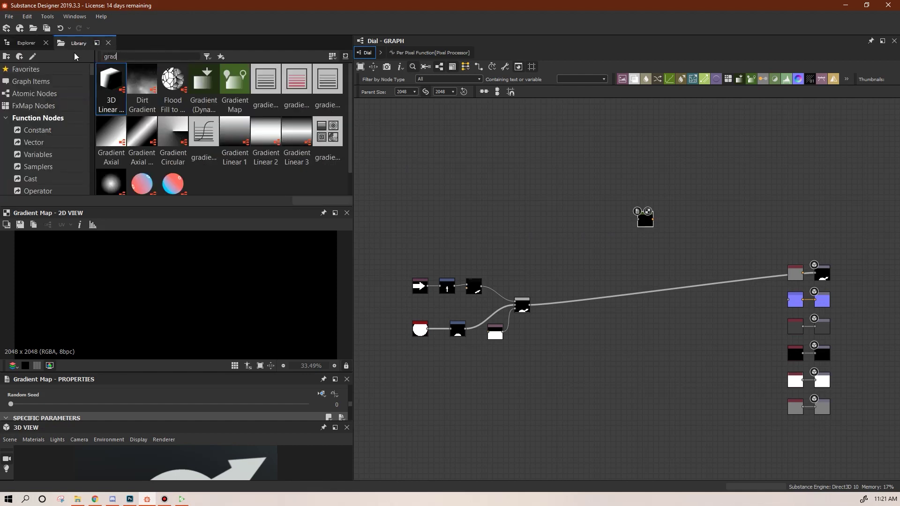
pyautogui.write('ient lin')
pyautogui.moveTo(142, 82); pyautogui.dragTo(559, 214)
pyautogui.moveTo(111, 82); pyautogui.dragTo(485, 209)
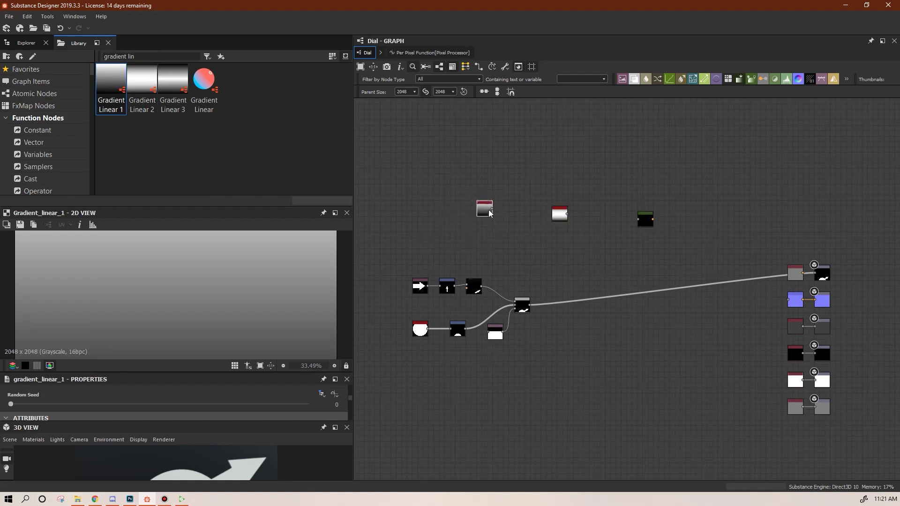
# Compare the two gradients, delete the Gradient Linear 2 node, and move Gradient Linear 1 closer to the Gradient Map.
pyautogui.click(560, 215)
pyautogui.scroll(2, 497, 242)
pyautogui.scroll(-8, 225, 291)
pyautogui.click(479, 200)
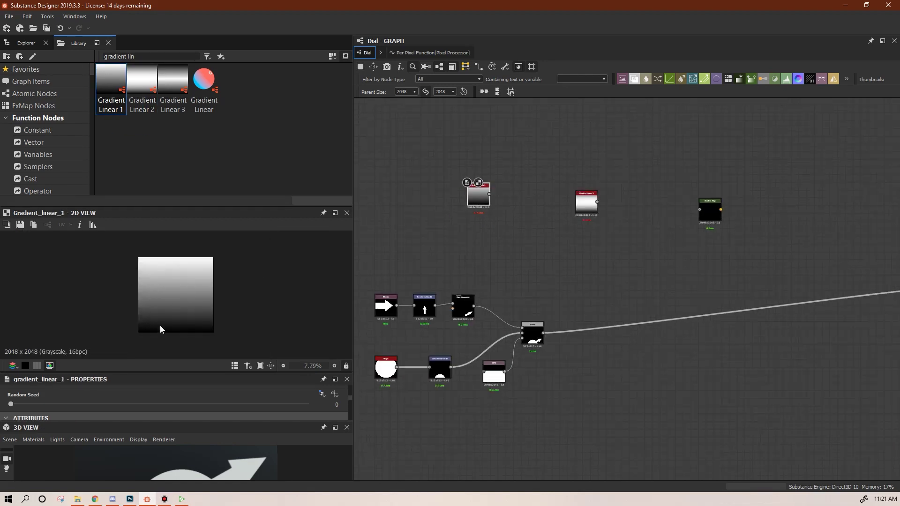
pyautogui.click(584, 203)
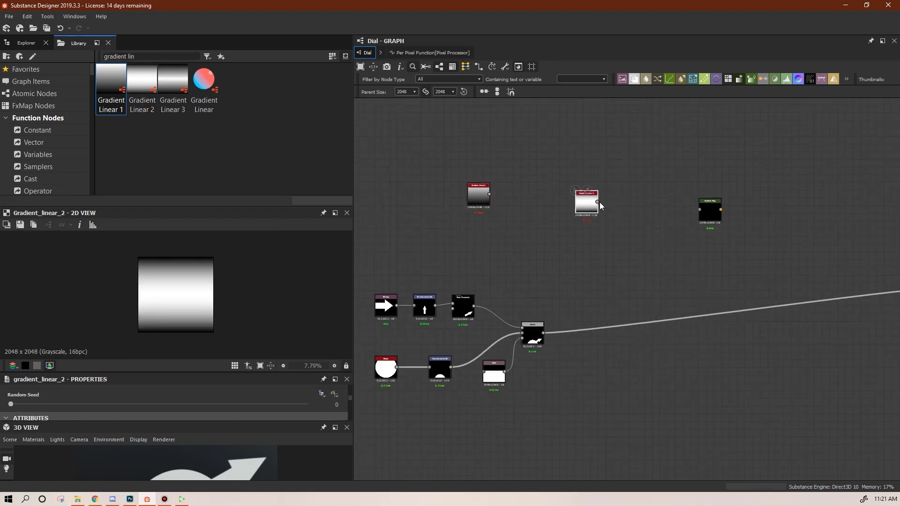
pyautogui.press('Delete')
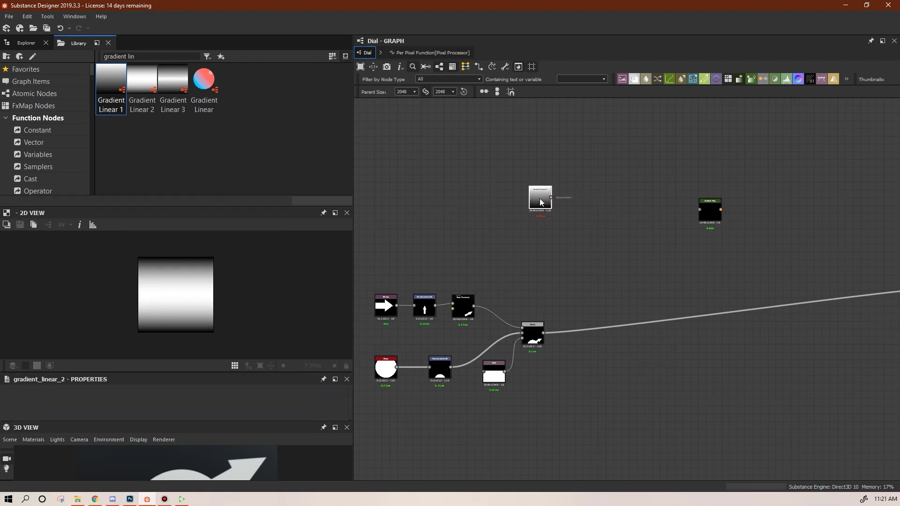
pyautogui.doubleClick(539, 199)
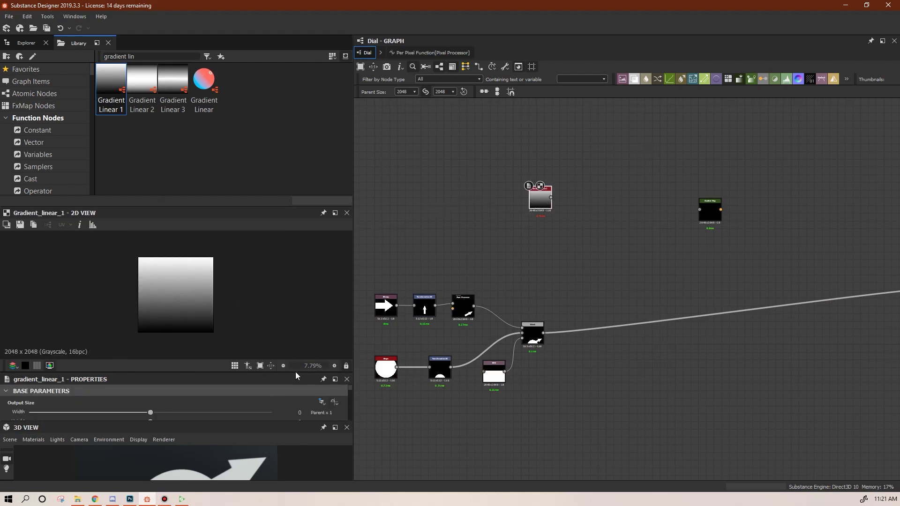
# Try a 90° rotation on the Gradient Linear 1 node and set it back to 0°.
pyautogui.moveTo(296, 373); pyautogui.dragTo(294, 329)
pyautogui.moveTo(351, 348); pyautogui.dragTo(367, 415)
pyautogui.click(61, 400)
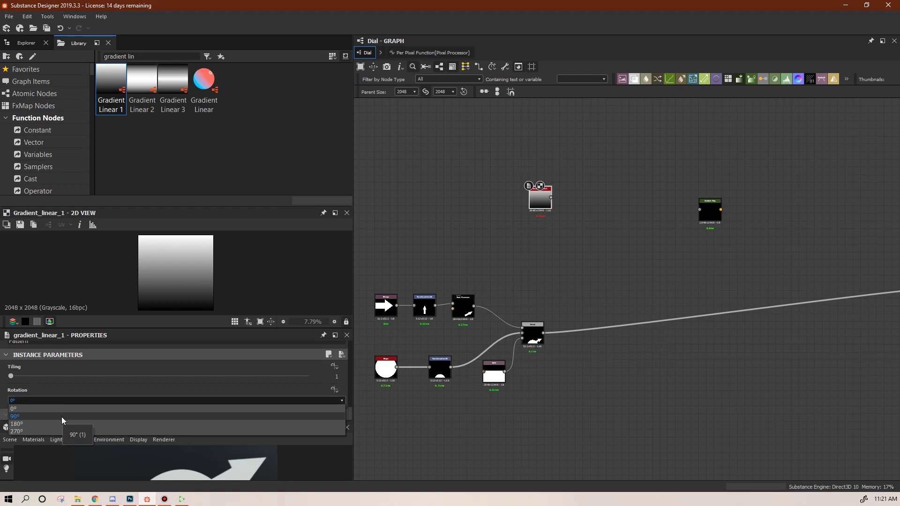
pyautogui.click(60, 417)
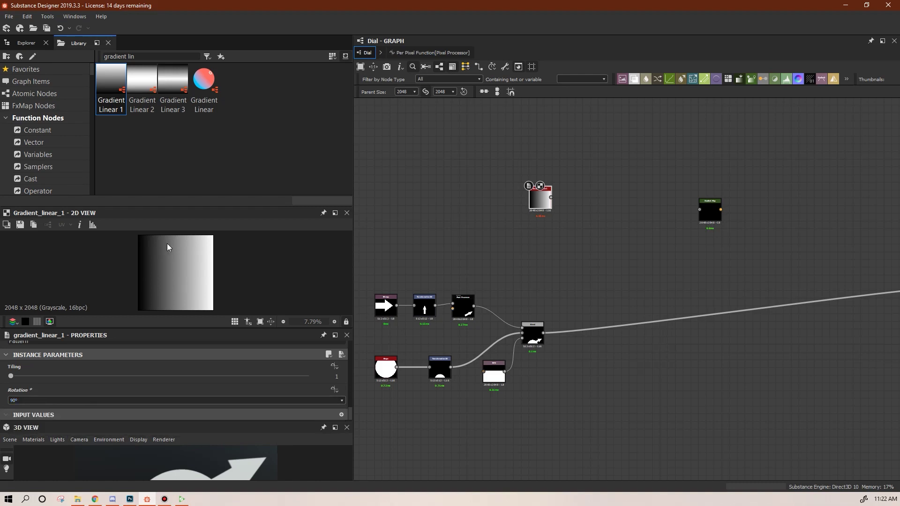
pyautogui.click(128, 402)
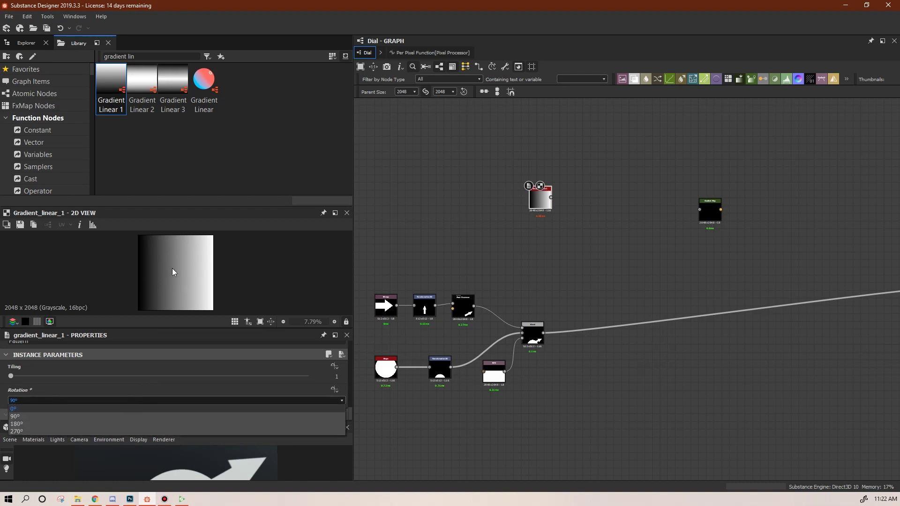
pyautogui.click(132, 410)
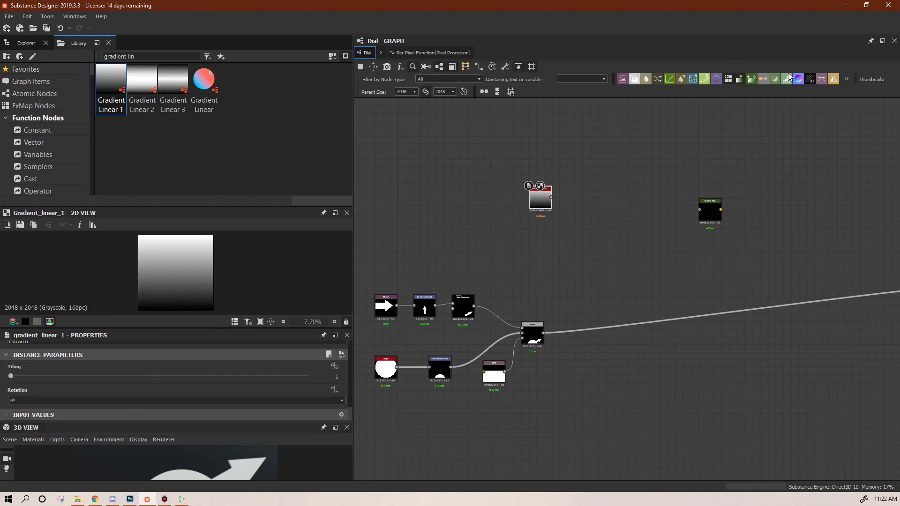
# Add a Transformation 2D node beside Gradient Linear 1 and feed the gradient into it.
pyautogui.rightClick(589, 158)
pyautogui.moveTo(612, 160)
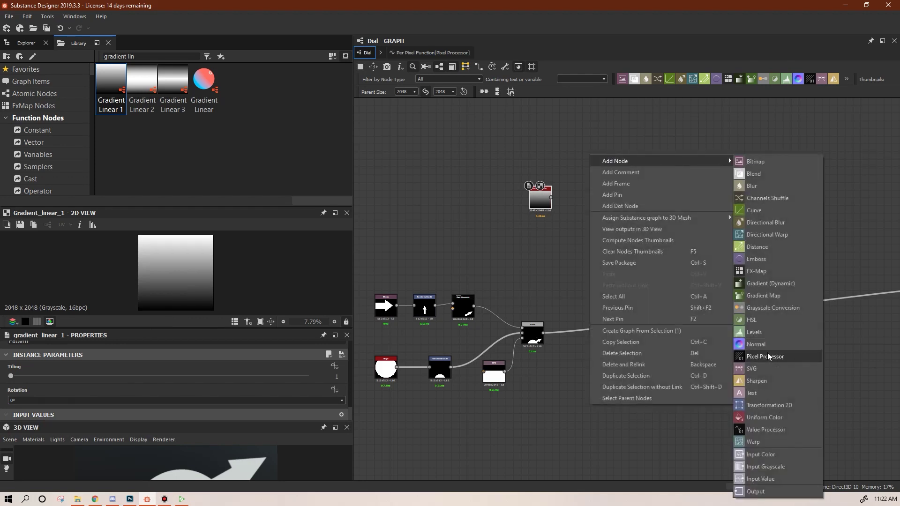
pyautogui.click(772, 404)
pyautogui.moveTo(578, 161); pyautogui.dragTo(594, 198)
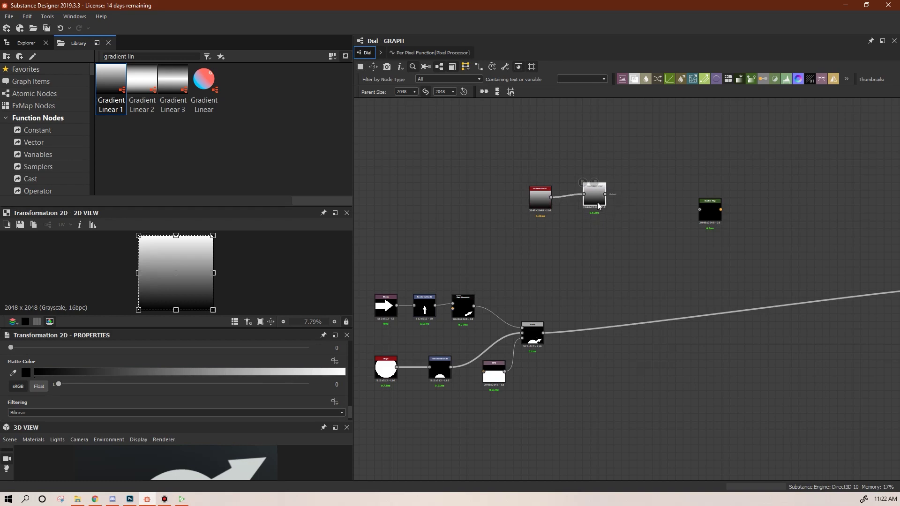
# Rotate the gradient 90° clockwise in the Transformation 2D node so it runs from black to white horizontally.
pyautogui.moveTo(350, 412); pyautogui.dragTo(355, 386)
pyautogui.click(330, 373)
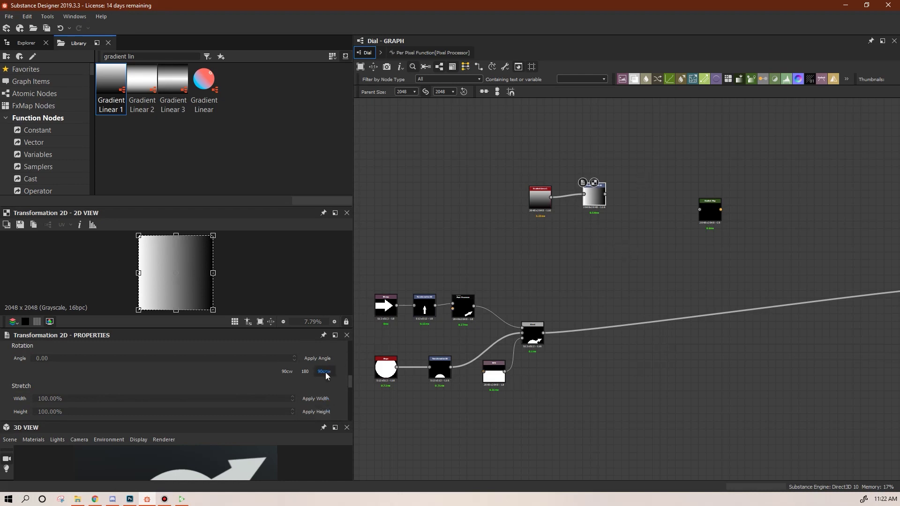
pyautogui.click(286, 372)
pyautogui.click(287, 372)
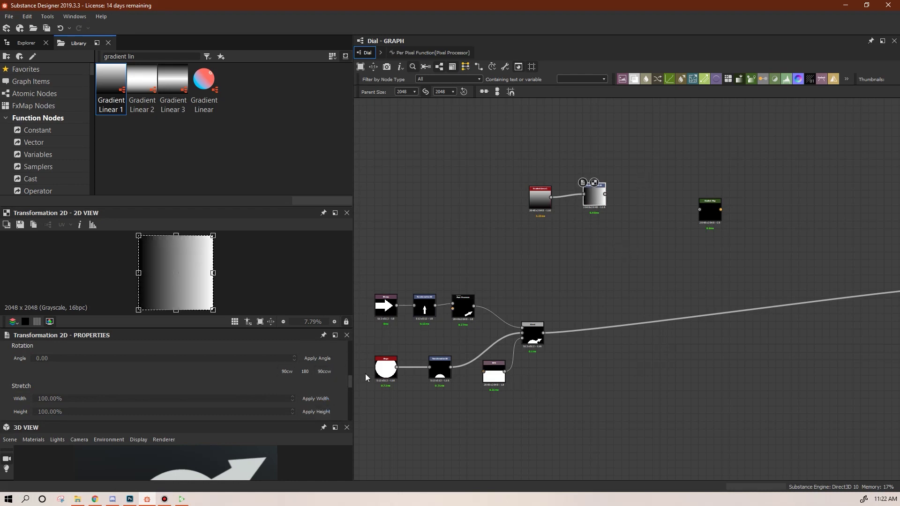
# Add a Uniform Color node above the gradient, switch it to grayscale, and set its output color to white.
pyautogui.rightClick(558, 134)
pyautogui.moveTo(645, 139)
pyautogui.click(732, 396)
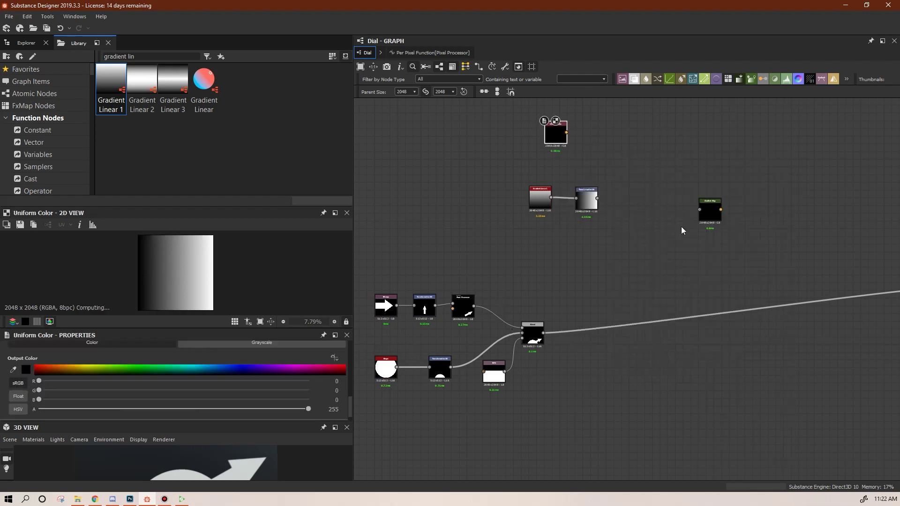
pyautogui.moveTo(350, 409); pyautogui.dragTo(346, 395)
pyautogui.click(227, 390)
pyautogui.click(260, 414)
# Add a Blend node with the white Uniform Color as foreground and the rotated gradient as background.
pyautogui.moveTo(635, 80); pyautogui.dragTo(592, 174)
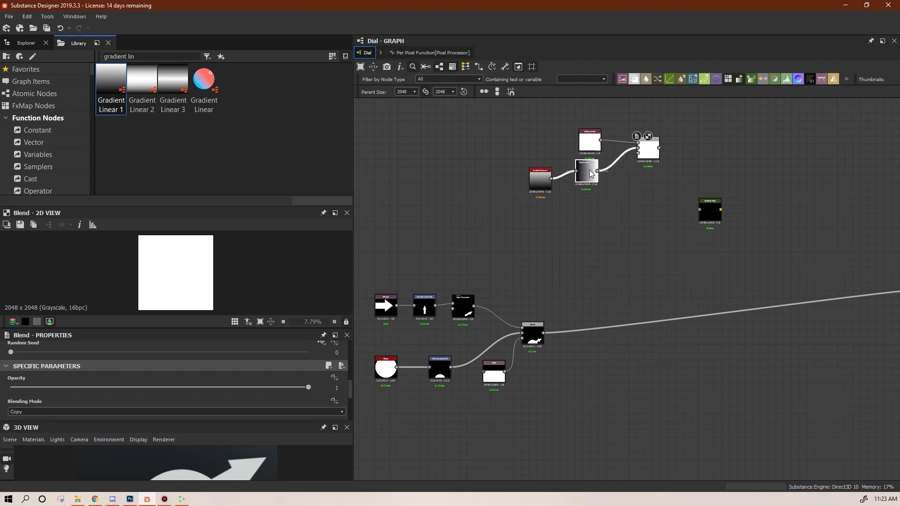
pyautogui.moveTo(655, 153); pyautogui.dragTo(648, 152)
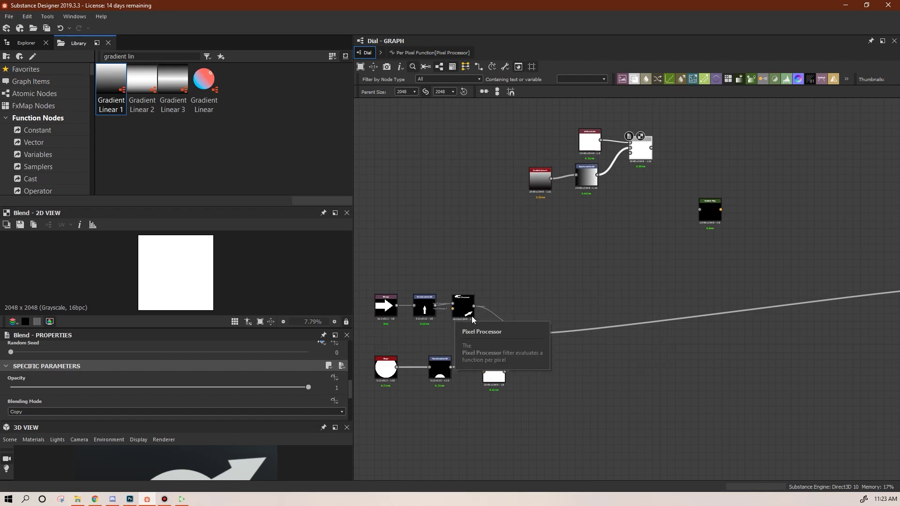
pyautogui.moveTo(644, 155)
pyautogui.mouseDown()
pyautogui.moveTo(635, 149)
pyautogui.moveTo(652, 157)
pyautogui.moveTo(639, 155)
pyautogui.mouseUp()
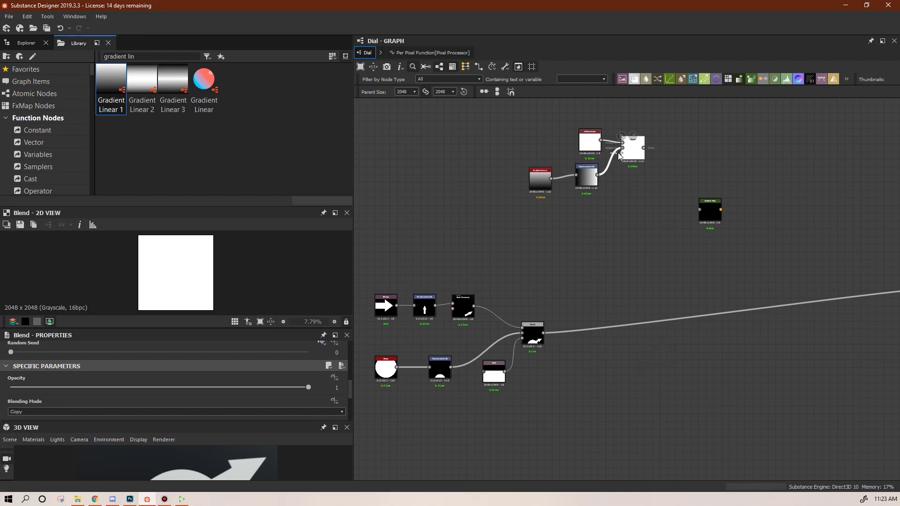
# Disconnect the Uniform Color from the Blend's foreground and preview the rotated gradient's Transformation 2D.
pyautogui.moveTo(613, 145); pyautogui.dragTo(611, 145)
pyautogui.press('Delete')
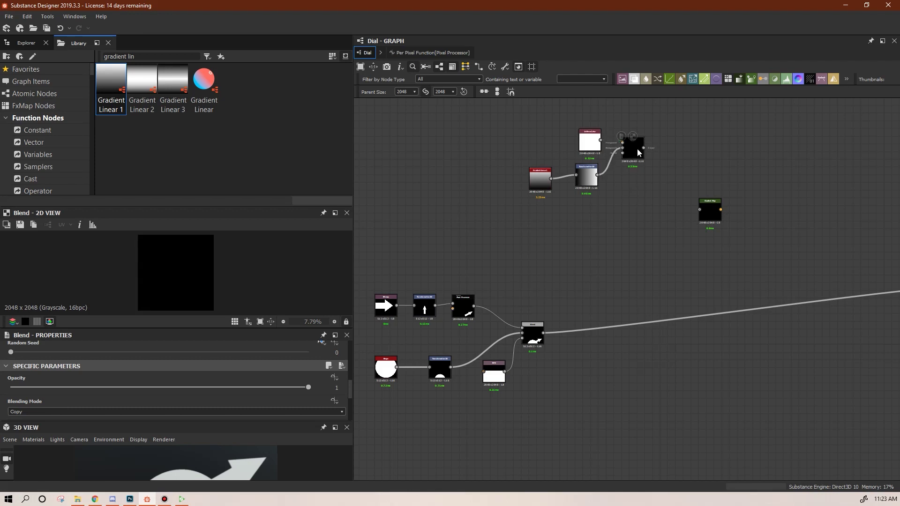
pyautogui.doubleClick(589, 182)
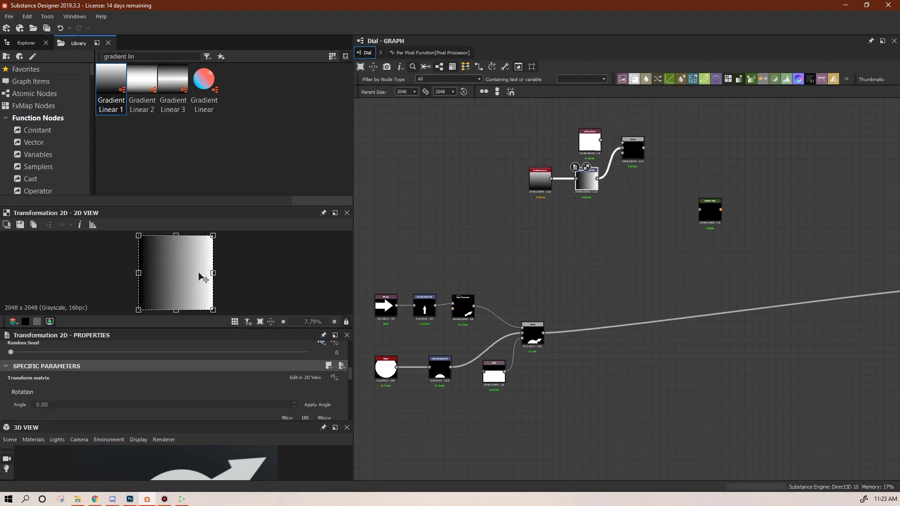
pyautogui.scroll(-3, 200, 278)
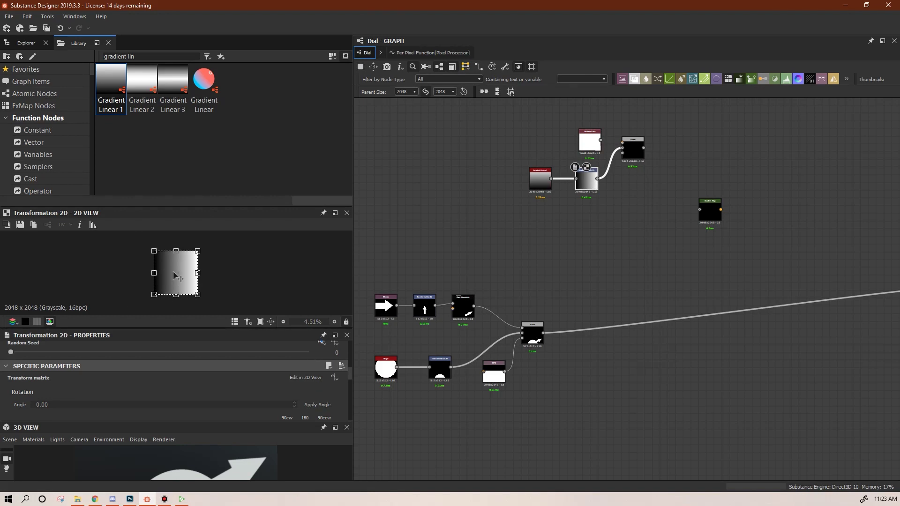
# Offset the gradient to the left in the Transformation 2D node and set its Tiling Mode to No Tiling.
pyautogui.moveTo(350, 367); pyautogui.dragTo(357, 398)
pyautogui.moveTo(158, 365); pyautogui.dragTo(102, 375)
pyautogui.hotkey('ctrl', 'z')
pyautogui.moveTo(350, 397); pyautogui.dragTo(351, 367)
pyautogui.scroll(1, 351, 367)
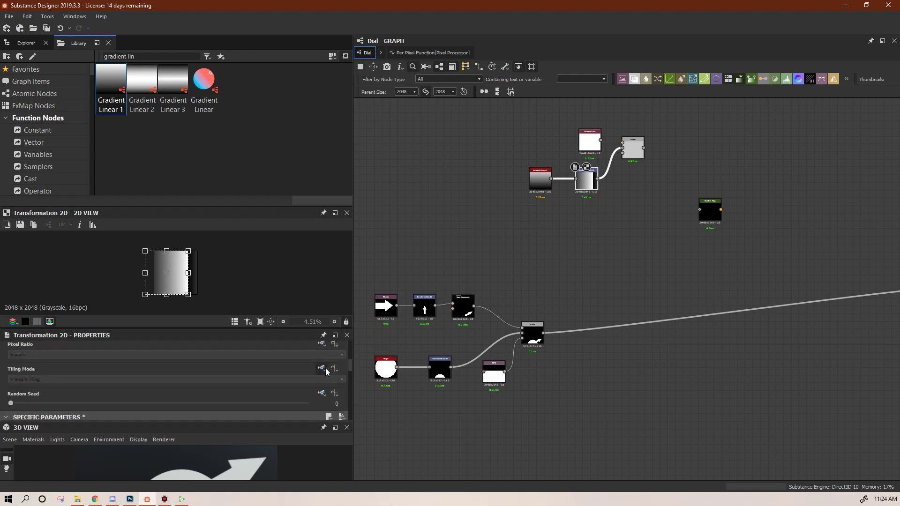
pyautogui.click(324, 379)
pyautogui.click(328, 388)
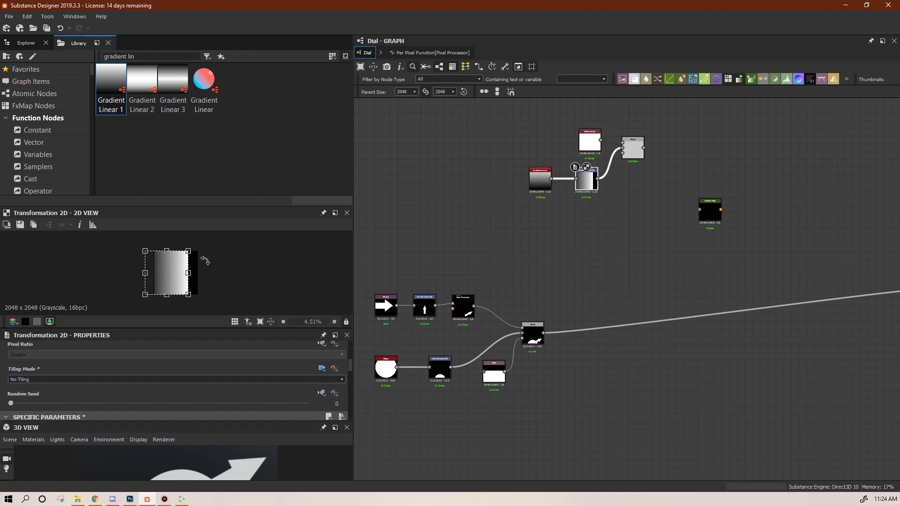
pyautogui.click(539, 247)
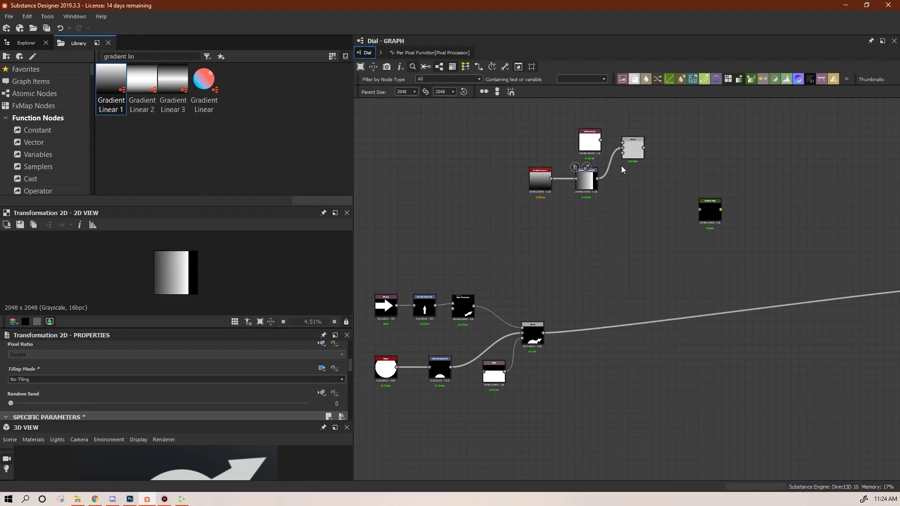
# Add an SVG node named dial_gradient as the gradient Blend's opacity mask and connect the white Uniform Color to its foreground.
pyautogui.click(635, 146)
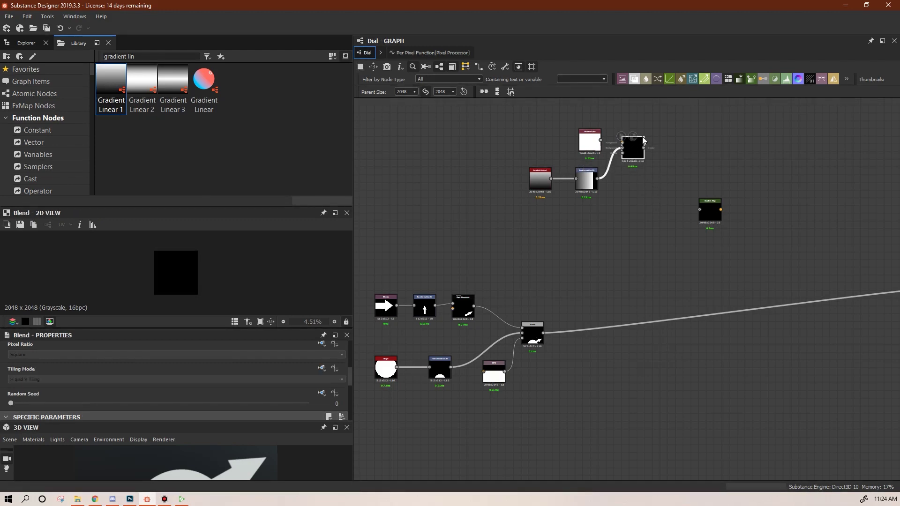
pyautogui.moveTo(644, 139); pyautogui.dragTo(673, 149)
pyautogui.rightClick(635, 196)
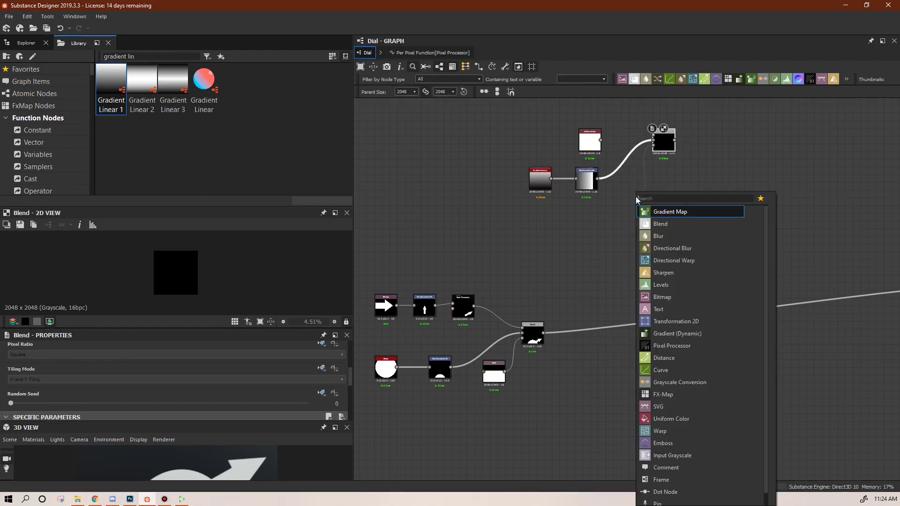
pyautogui.click(670, 410)
pyautogui.click(726, 427)
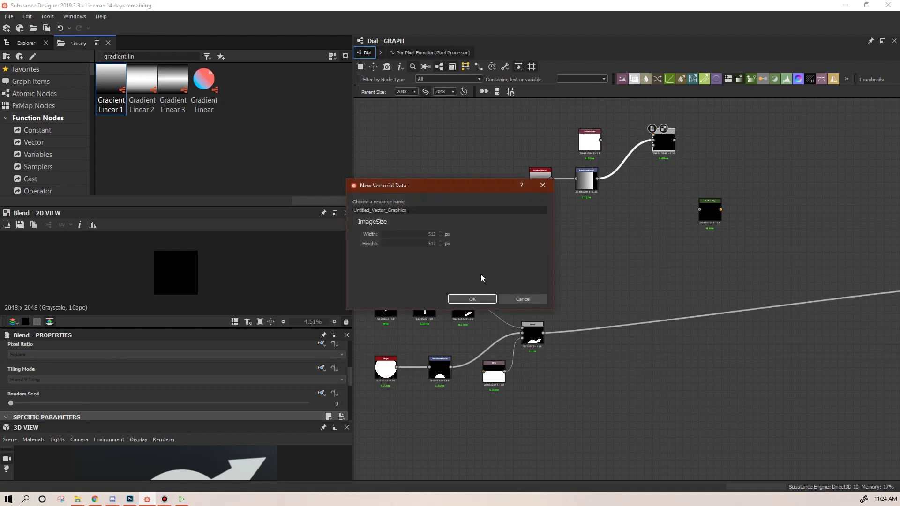
pyautogui.moveTo(408, 210); pyautogui.dragTo(308, 199)
pyautogui.write('dial_gradient')
pyautogui.press('Return')
pyautogui.click(665, 134)
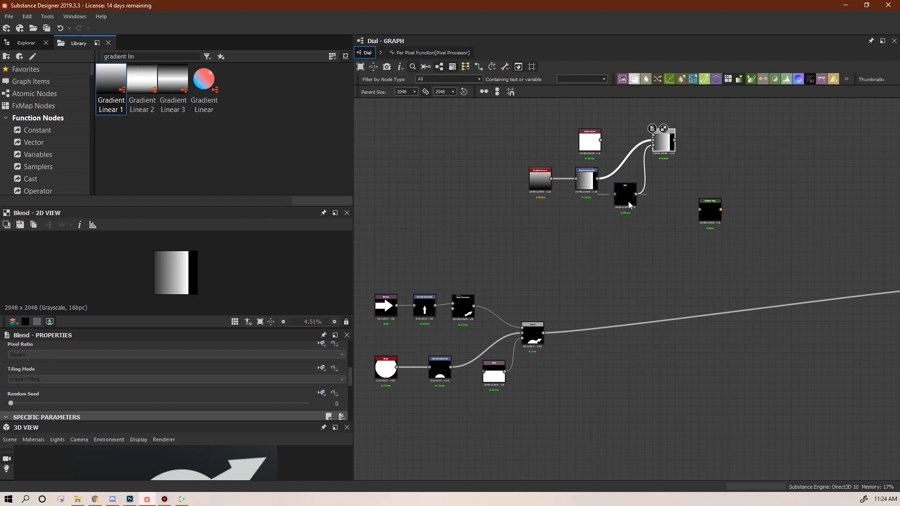
pyautogui.moveTo(601, 140); pyautogui.dragTo(654, 135)
# Draw a white rectangle in the dial_gradient SVG over the offset gradient's black strip and preview the Blend.
pyautogui.click(590, 179)
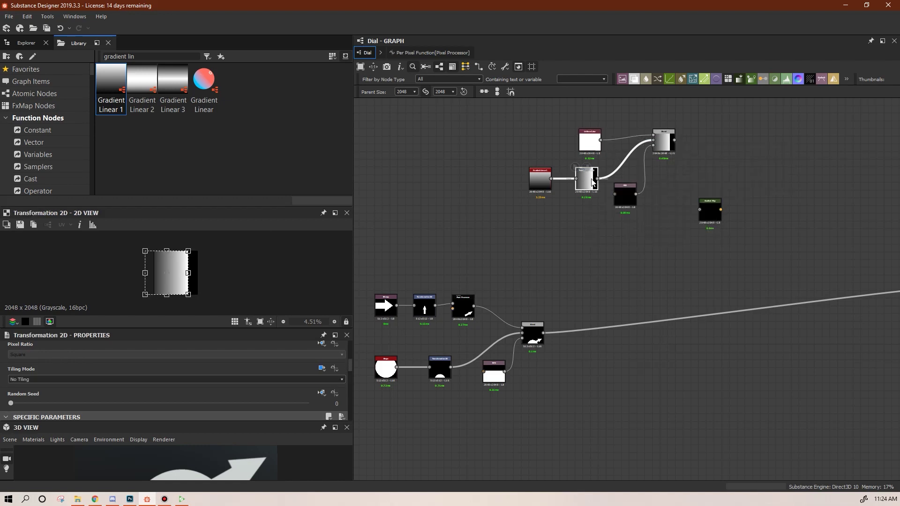
pyautogui.click(625, 195)
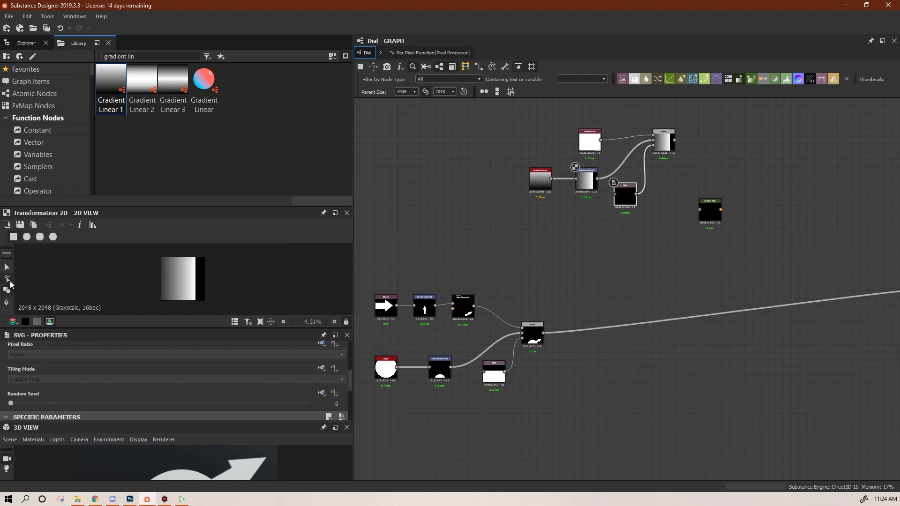
pyautogui.click(7, 290)
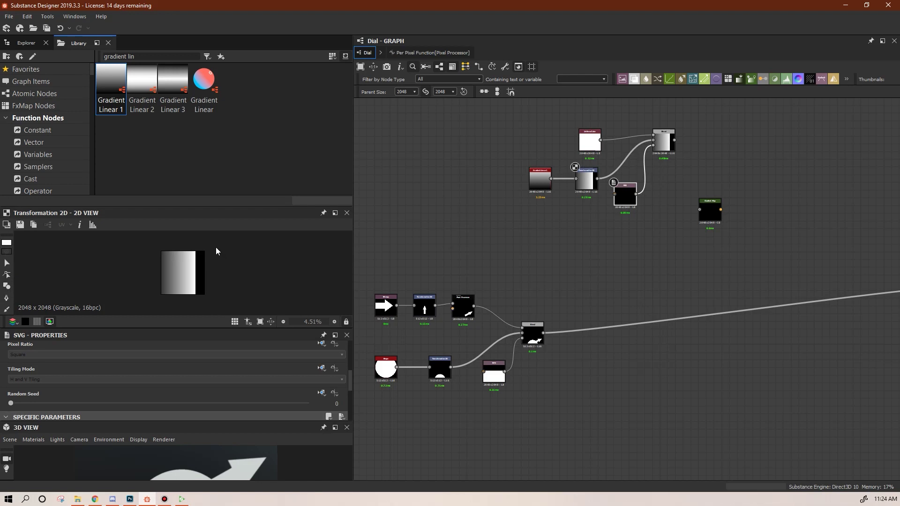
pyautogui.click(7, 287)
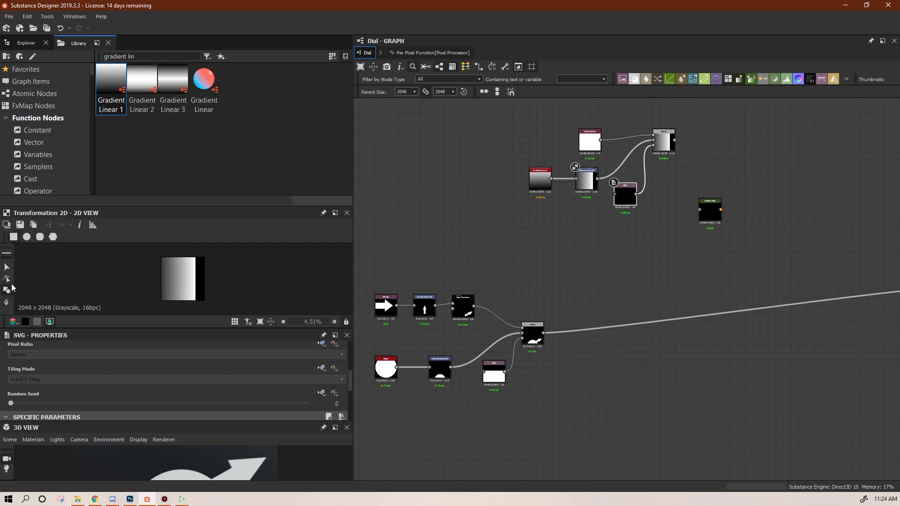
pyautogui.moveTo(194, 254); pyautogui.dragTo(207, 303)
pyautogui.doubleClick(668, 145)
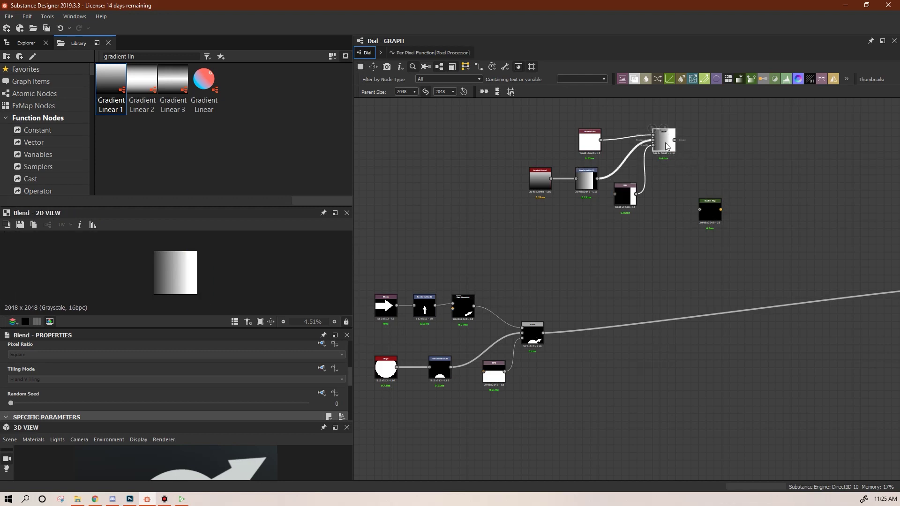
# Adjust the white SVG rectangle along the right edge of the gradient, using the Blend preview as reference.
pyautogui.doubleClick(629, 202)
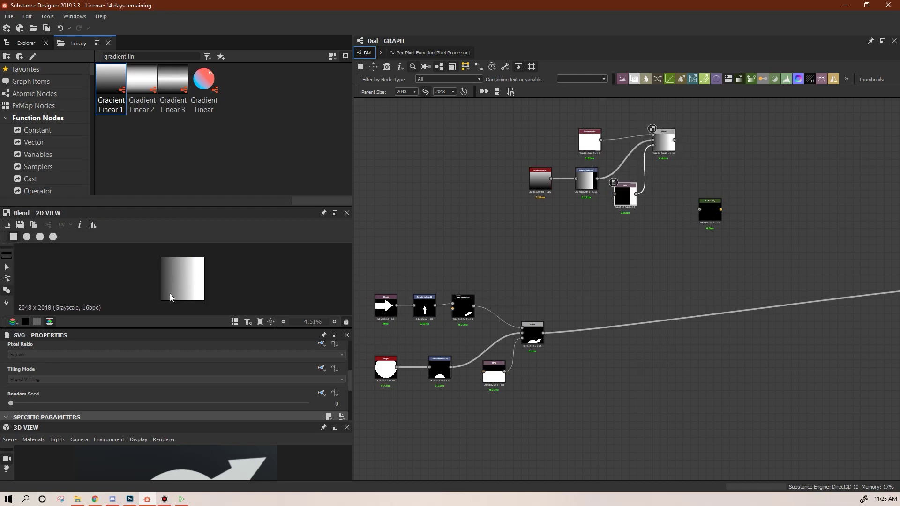
pyautogui.scroll(5, 200, 277)
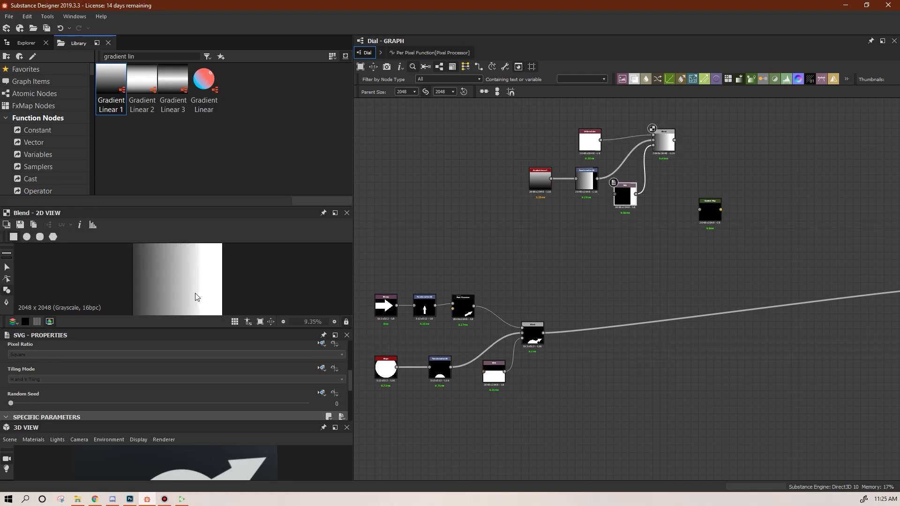
pyautogui.click(7, 268)
pyautogui.click(220, 287)
pyautogui.moveTo(221, 283); pyautogui.dragTo(230, 286)
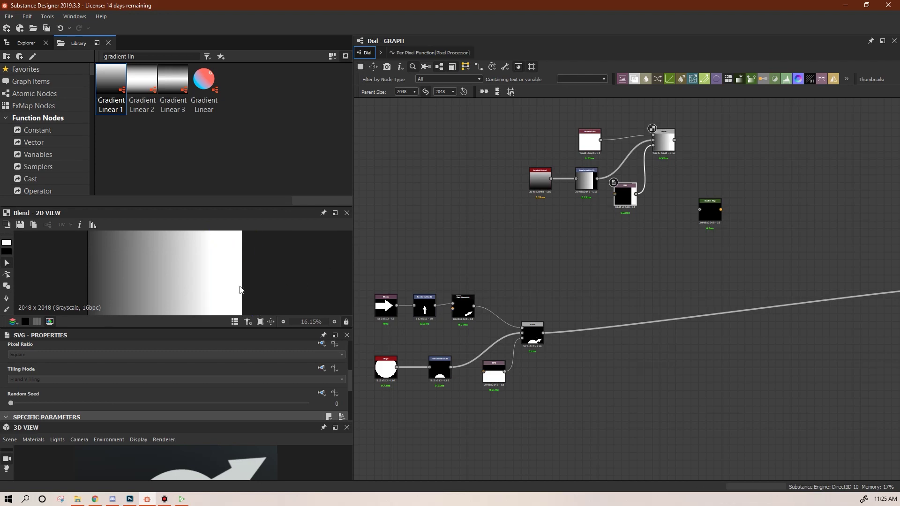
pyautogui.scroll(5, 228, 295)
pyautogui.moveTo(230, 298); pyautogui.dragTo(234, 286)
pyautogui.scroll(-7, 263, 268)
# Connect the gradient Blend's output to the Gradient Map and bring up the map's gradient ramp.
pyautogui.click(716, 104)
pyautogui.moveTo(665, 146); pyautogui.dragTo(696, 158)
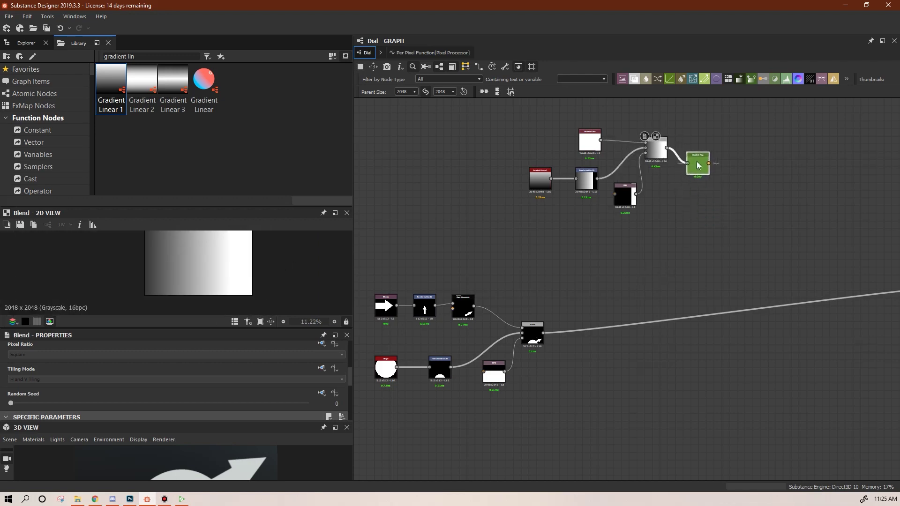
pyautogui.moveTo(350, 378); pyautogui.dragTo(367, 432)
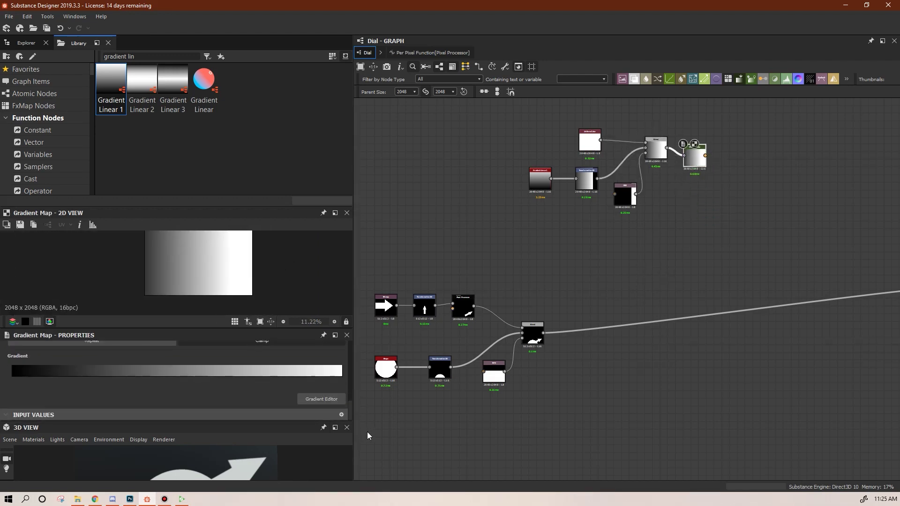
# Set the Gradient Map's start key to pure red and its end key to bright green in the Gradient Editor.
pyautogui.click(321, 399)
pyautogui.click(282, 145)
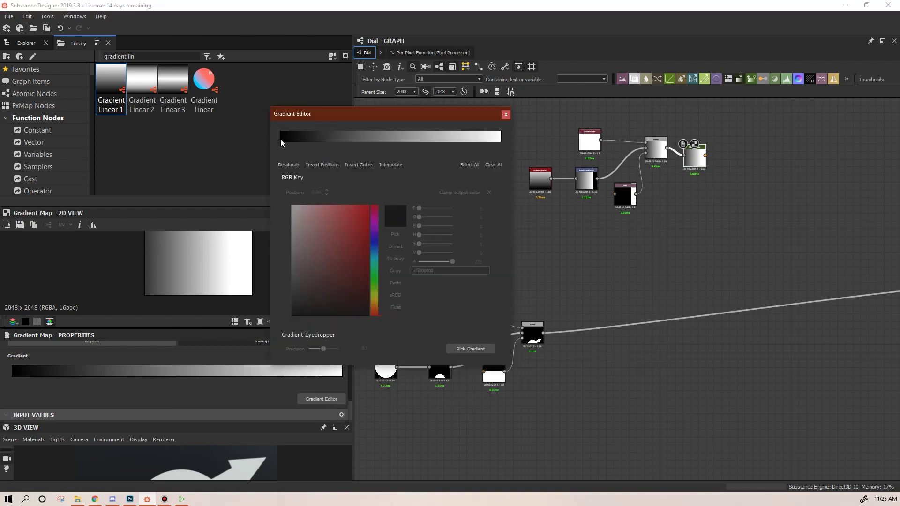
pyautogui.click(367, 209)
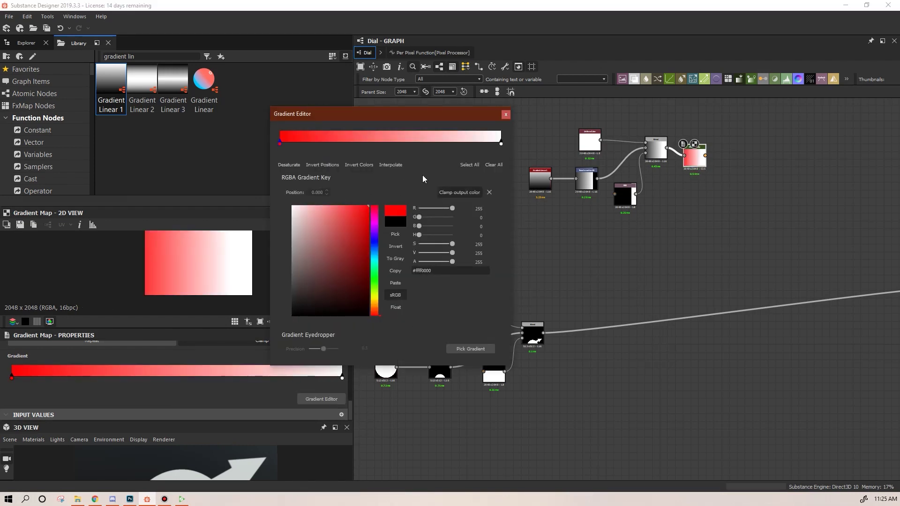
pyautogui.click(501, 145)
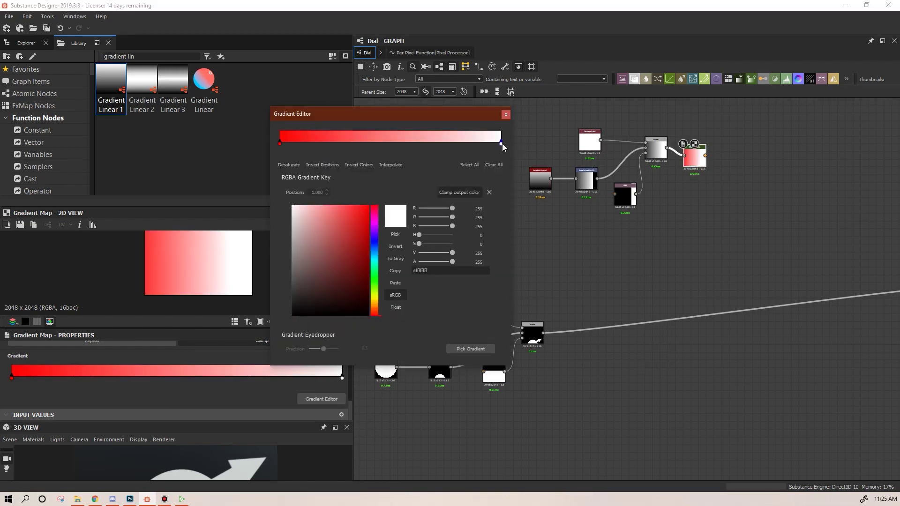
pyautogui.click(376, 282)
pyautogui.click(368, 207)
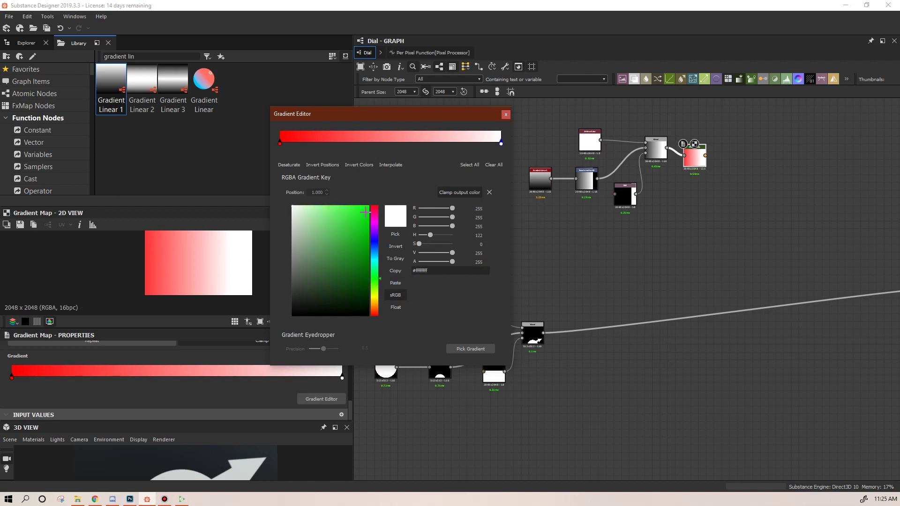
# Add a bright yellow key near the ramp's middle and move the green key to about 0.69 and the red key to about 0.32.
pyautogui.click(395, 142)
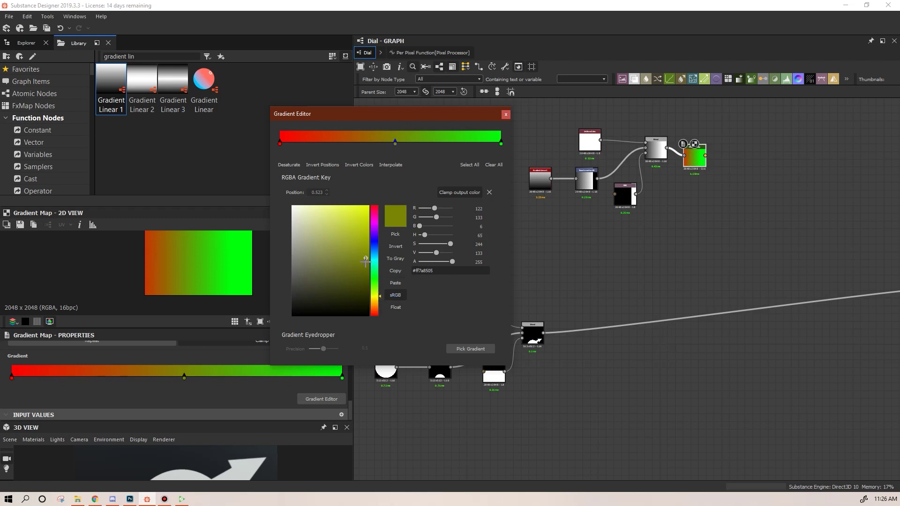
pyautogui.moveTo(367, 265); pyautogui.dragTo(380, 195)
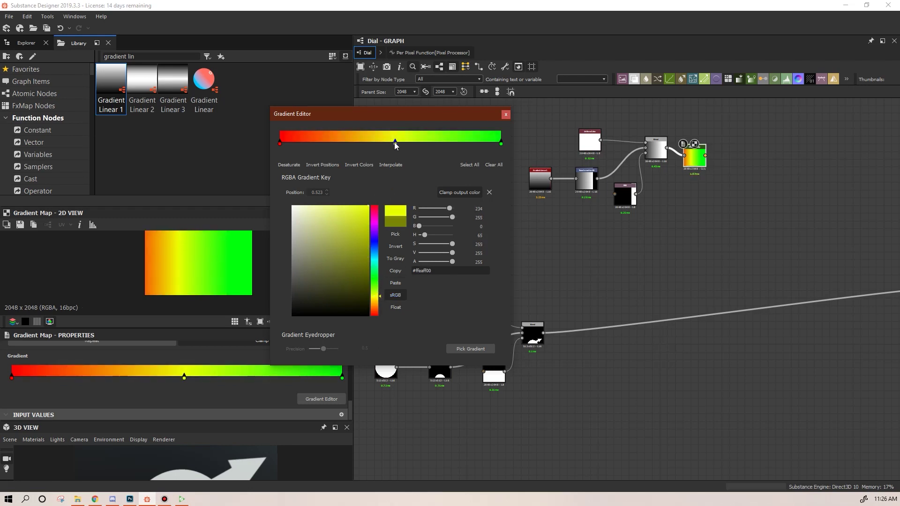
pyautogui.moveTo(395, 144); pyautogui.dragTo(396, 144)
pyautogui.moveTo(501, 144); pyautogui.dragTo(431, 141)
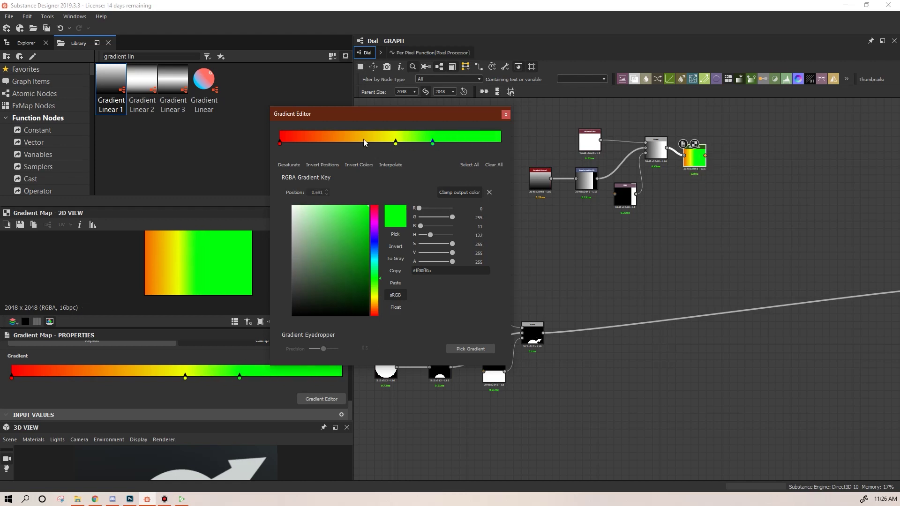
pyautogui.moveTo(280, 144); pyautogui.dragTo(352, 143)
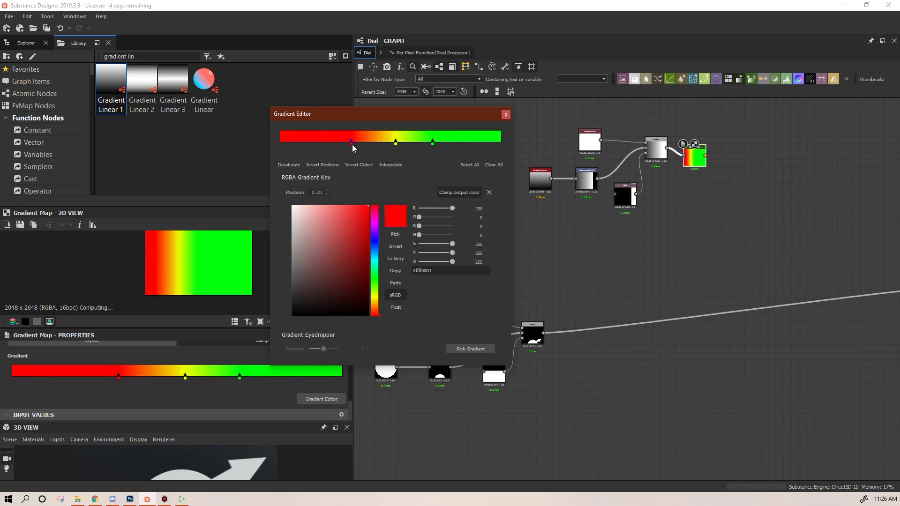
# Add a second yellow key, place it at about 0.475 to widen the yellow band, and close the Gradient Editor.
pyautogui.click(396, 143)
pyautogui.click(399, 142)
pyautogui.moveTo(395, 143)
pyautogui.mouseDown()
pyautogui.moveTo(388, 146)
pyautogui.moveTo(404, 146)
pyautogui.moveTo(383, 146)
pyautogui.mouseUp()
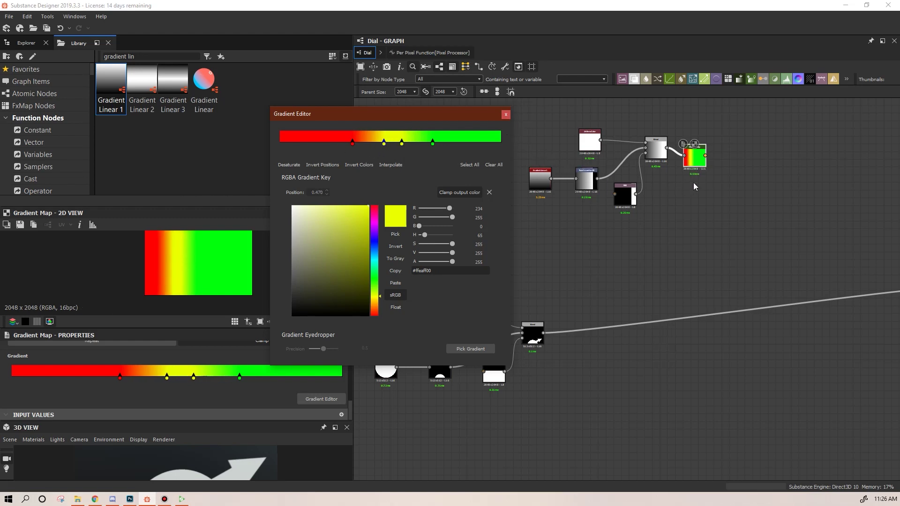
pyautogui.click(557, 131)
pyautogui.click(506, 116)
# Respread the Gradient Map's keys, moving green to the ramp's end and shifting both yellow keys and the red key towards it.
pyautogui.moveTo(715, 199); pyautogui.dragTo(575, 251, button='middle')
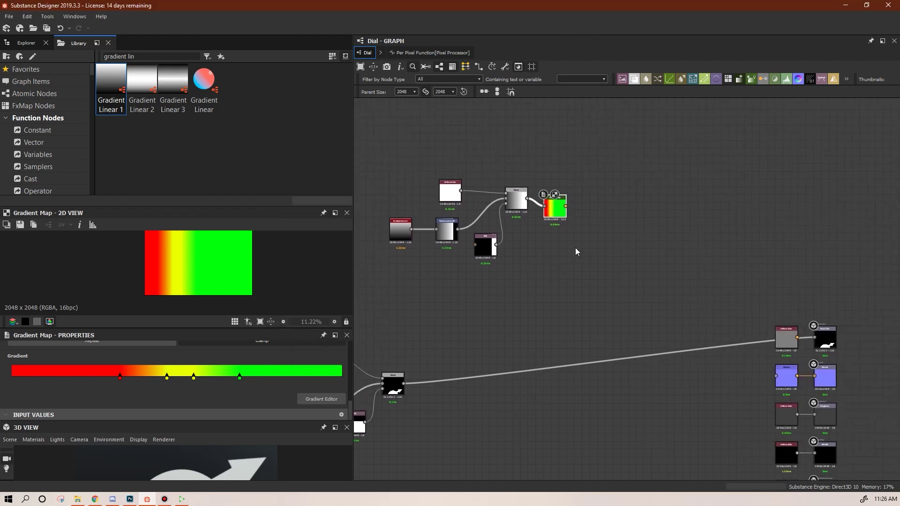
pyautogui.scroll(5, 563, 240)
pyautogui.moveTo(240, 378); pyautogui.dragTo(423, 379)
pyautogui.moveTo(194, 378); pyautogui.dragTo(258, 378)
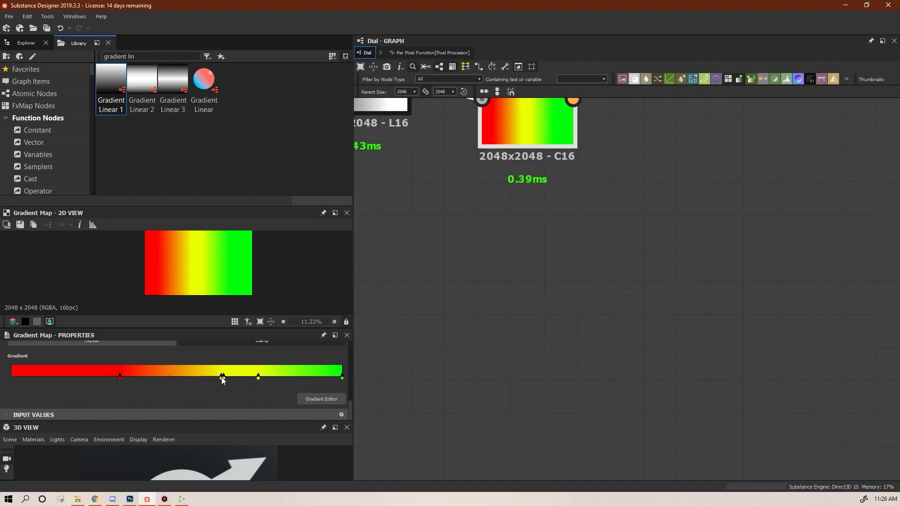
pyautogui.moveTo(223, 383); pyautogui.dragTo(226, 378)
pyautogui.scroll(-3, 226, 246)
pyautogui.moveTo(120, 378); pyautogui.dragTo(149, 377)
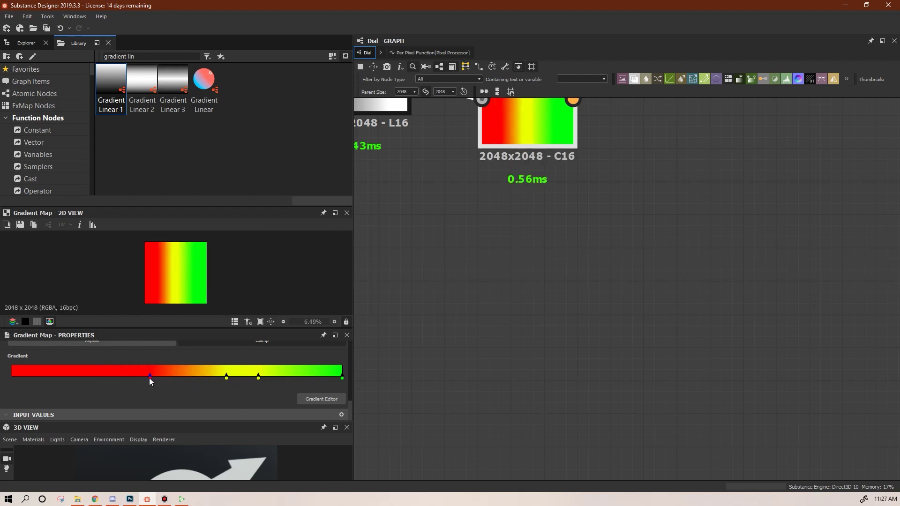
pyautogui.moveTo(231, 378)
pyautogui.mouseDown()
pyautogui.moveTo(215, 378)
pyautogui.moveTo(231, 379)
pyautogui.mouseUp()
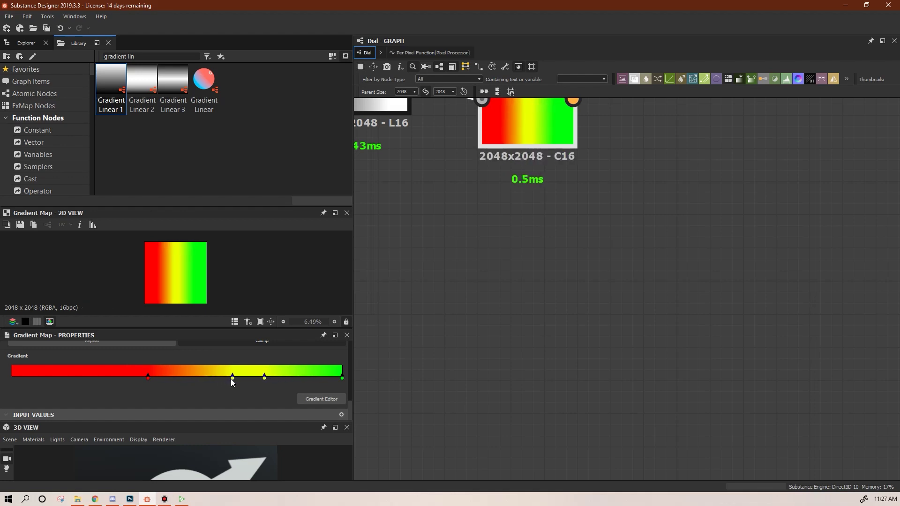
# Add a Blend node after the Gradient Map with the colour ramp as foreground and the Pixel Processor's arrow as opacity mask.
pyautogui.scroll(-5, 611, 285)
pyautogui.moveTo(597, 244); pyautogui.dragTo(670, 238)
pyautogui.click(634, 79)
pyautogui.moveTo(662, 303); pyautogui.dragTo(748, 249, button='middle')
pyautogui.moveTo(745, 184); pyautogui.dragTo(454, 345)
pyautogui.moveTo(688, 291); pyautogui.dragTo(473, 352, button='middle')
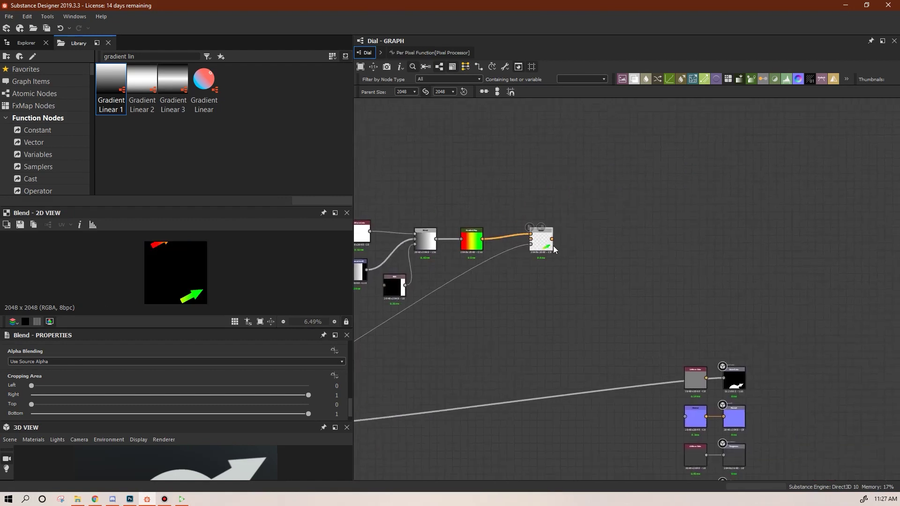
# Disconnect the Pixel Processor's arrow from the opacity input of the colour Blend.
pyautogui.moveTo(539, 317); pyautogui.dragTo(554, 308, button='middle')
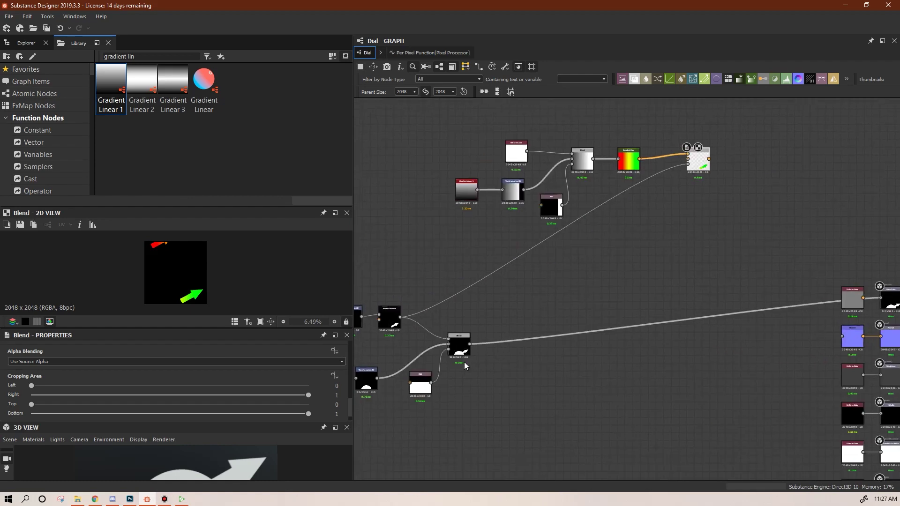
pyautogui.moveTo(465, 366); pyautogui.dragTo(589, 337, button='middle')
pyautogui.click(556, 255)
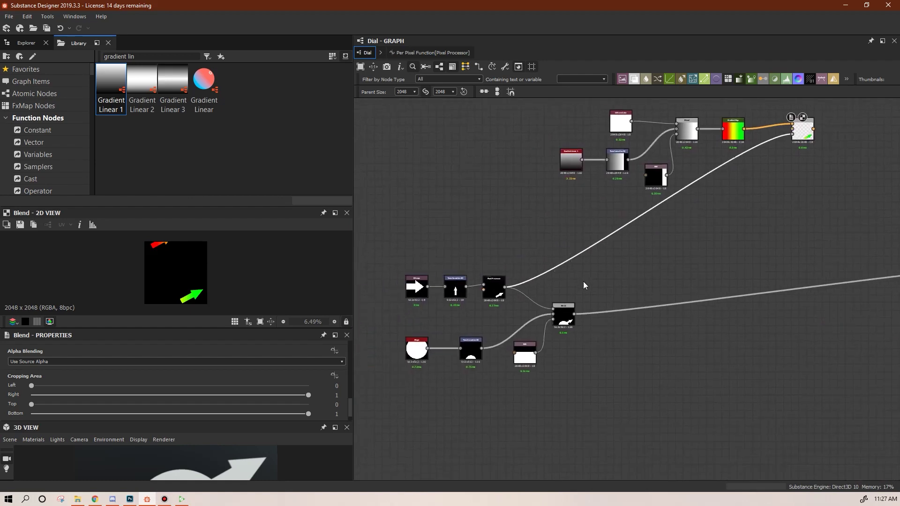
pyautogui.press('Delete')
# Disconnect the half circle's Transformation 2D from the arrow Blend's background and move that Blend up beside the Pixel Processor.
pyautogui.moveTo(561, 322); pyautogui.dragTo(569, 326)
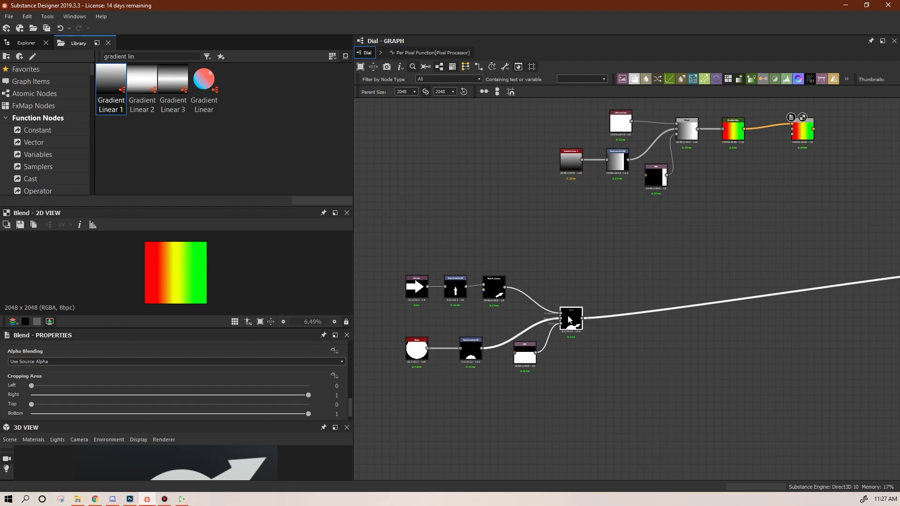
pyautogui.moveTo(530, 319); pyautogui.dragTo(539, 330)
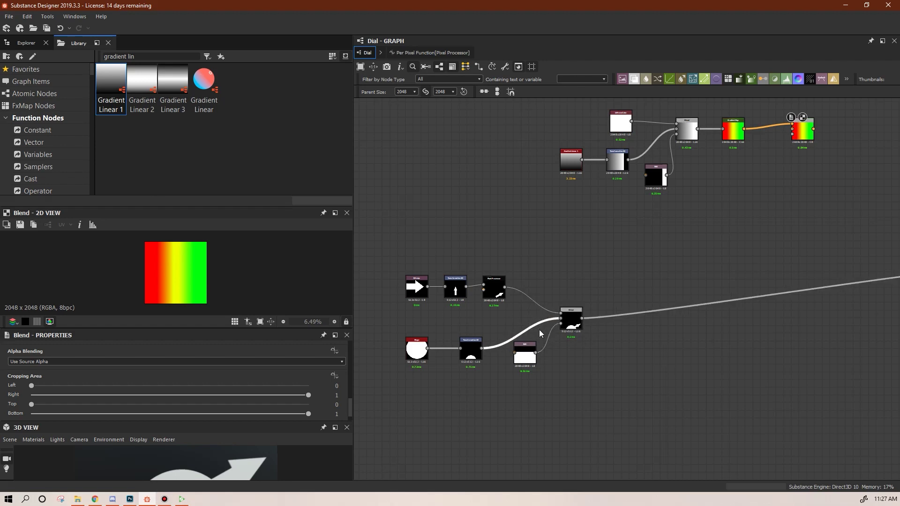
pyautogui.hotkey('ctrl', 'z')
pyautogui.hotkey('ctrl', 'z')
pyautogui.hotkey('ctrl', 'z')
# Add another Blend node with the masked arrow as foreground and the half circle's Transformation 2D as background.
pyautogui.moveTo(636, 83); pyautogui.dragTo(633, 322)
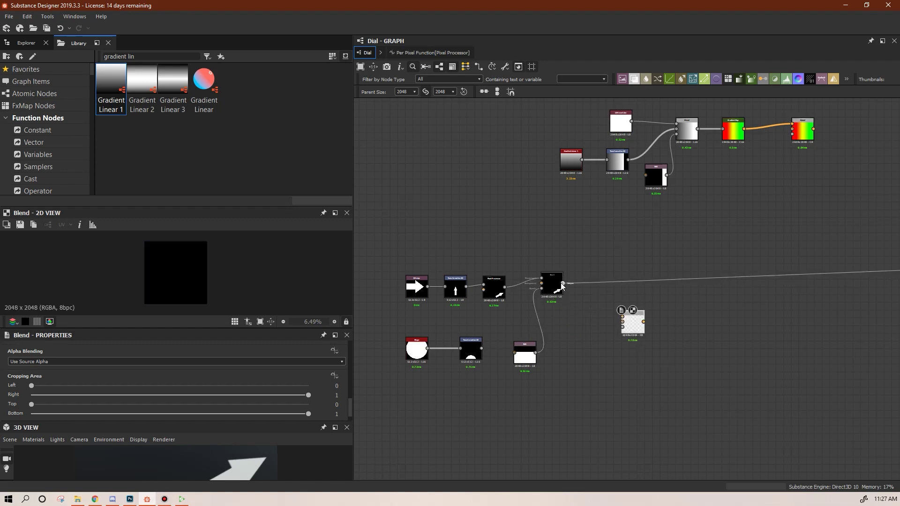
pyautogui.moveTo(622, 322); pyautogui.dragTo(562, 283)
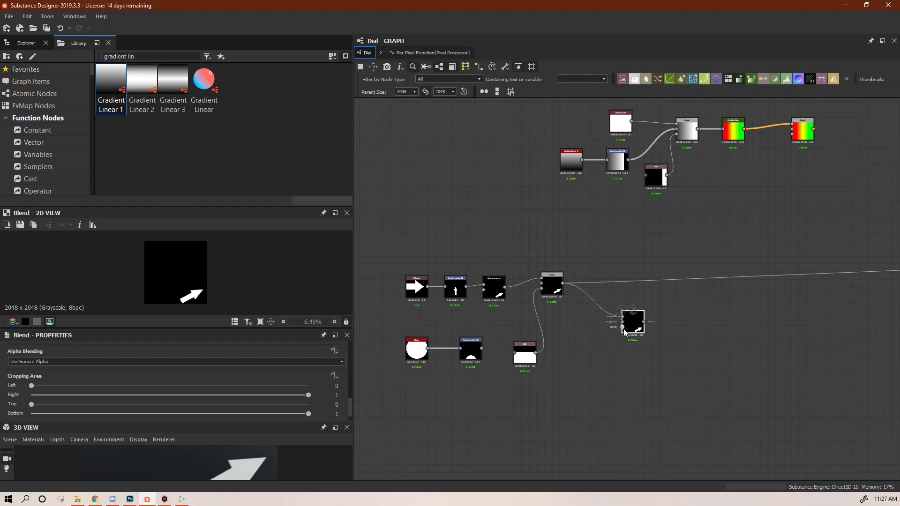
pyautogui.moveTo(624, 327); pyautogui.dragTo(483, 349)
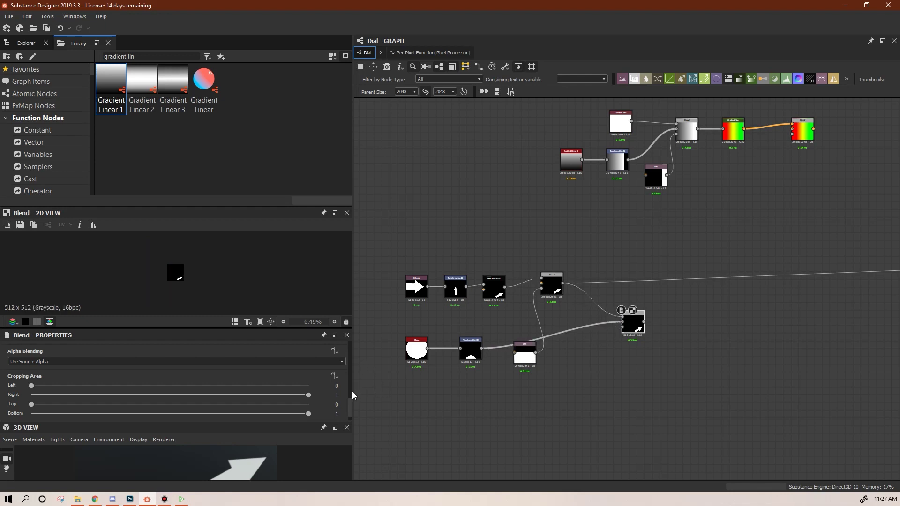
# Set the blending mode of the Blend combining the masked arrow and half circle to Max (Lighten).
pyautogui.scroll(2, 350, 407)
pyautogui.click(251, 381)
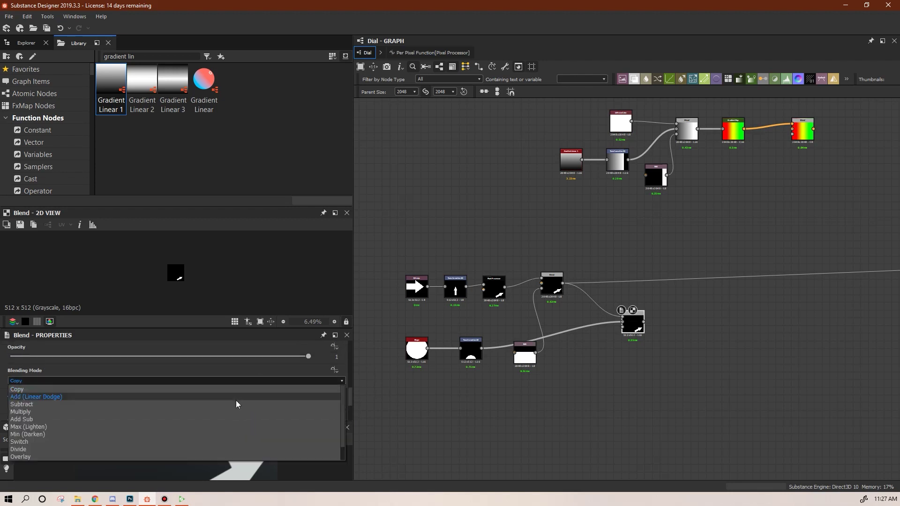
pyautogui.click(235, 428)
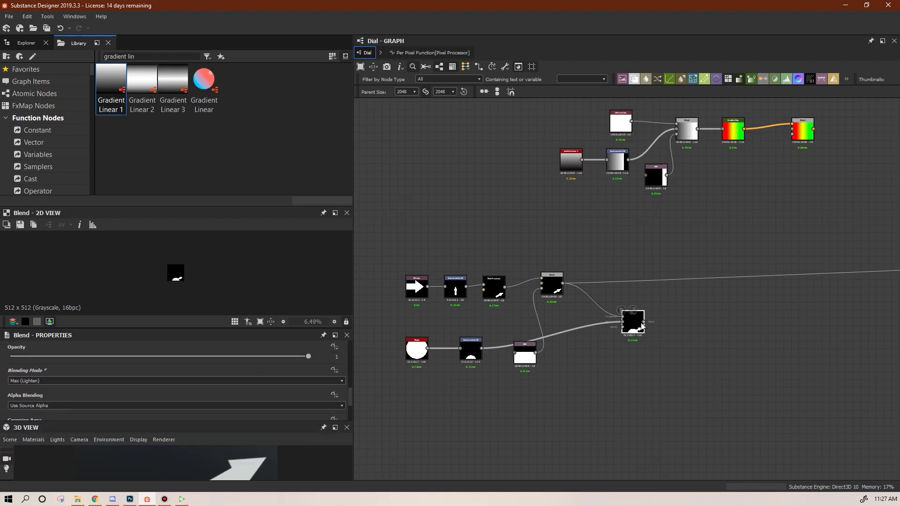
pyautogui.moveTo(553, 284); pyautogui.dragTo(550, 284)
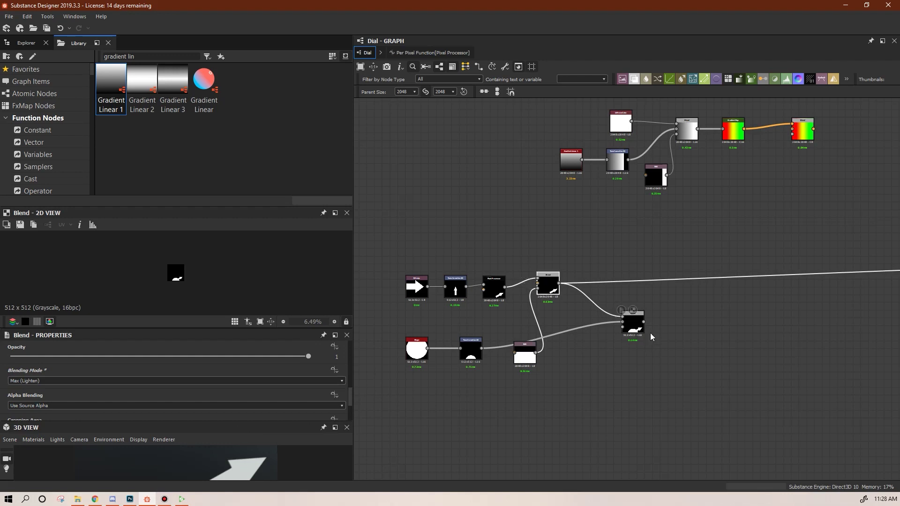
# Add a Uniform Color node in the space between the colour ramp chain and the arrow chain.
pyautogui.moveTo(732, 352); pyautogui.dragTo(624, 364, button='middle')
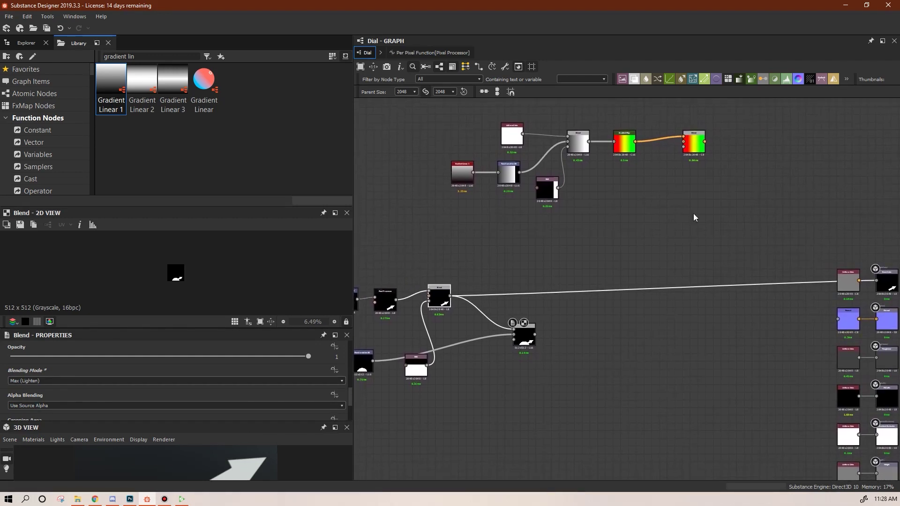
pyautogui.moveTo(701, 148)
pyautogui.mouseDown()
pyautogui.moveTo(671, 147)
pyautogui.moveTo(686, 147)
pyautogui.mouseUp()
pyautogui.moveTo(641, 337); pyautogui.dragTo(716, 312, button='middle')
pyautogui.rightClick(570, 221)
pyautogui.moveTo(709, 223)
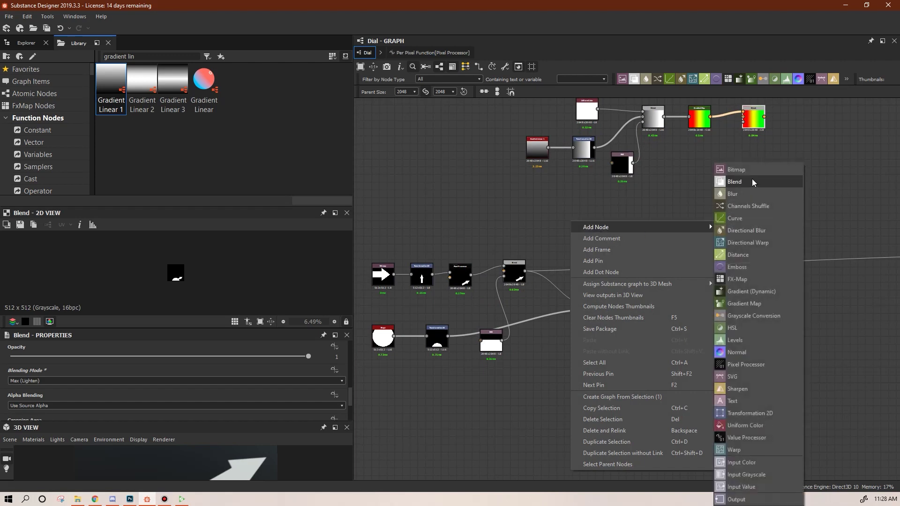
pyautogui.click(756, 425)
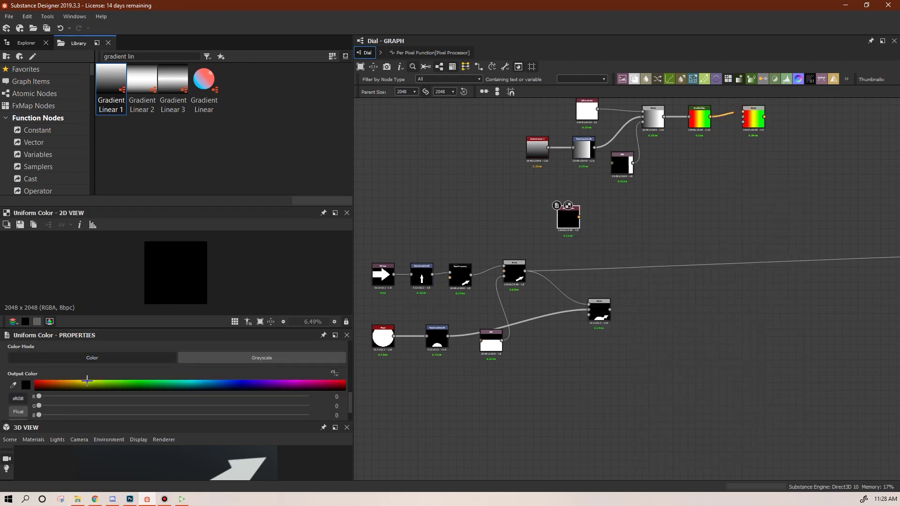
# Set the Uniform Color to a muted teal of RGB 85, 114, 117 and move the node below the colour ramp's Blend.
pyautogui.moveTo(212, 387); pyautogui.dragTo(195, 378)
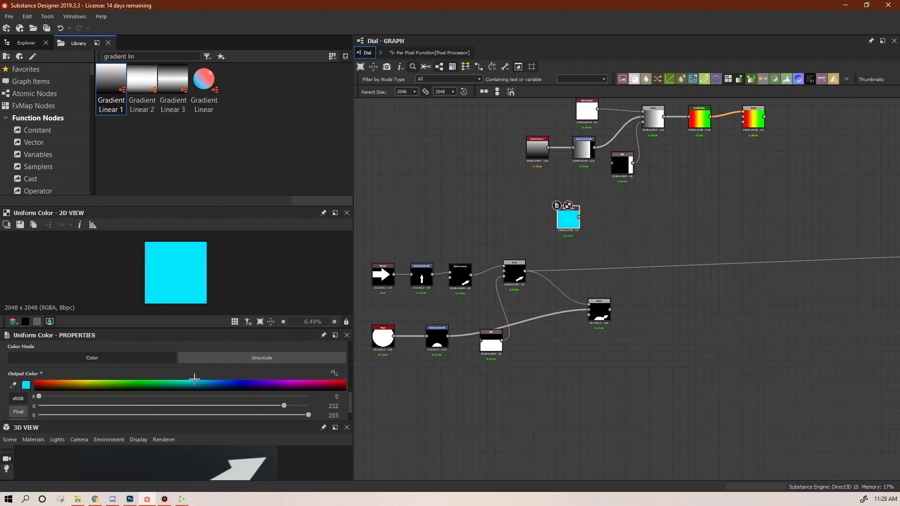
pyautogui.click(27, 385)
pyautogui.click(370, 135)
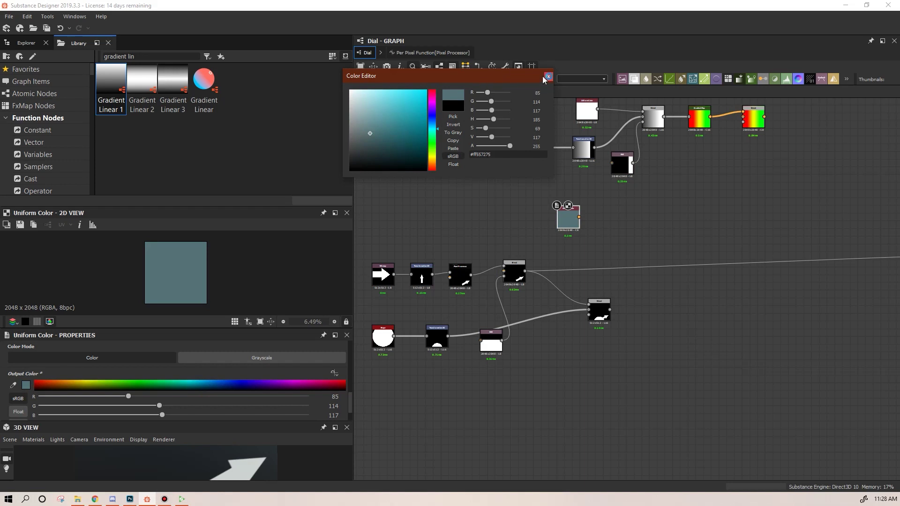
pyautogui.click(548, 75)
pyautogui.moveTo(663, 216); pyautogui.dragTo(563, 263, button='middle')
pyautogui.moveTo(465, 264); pyautogui.dragTo(592, 282)
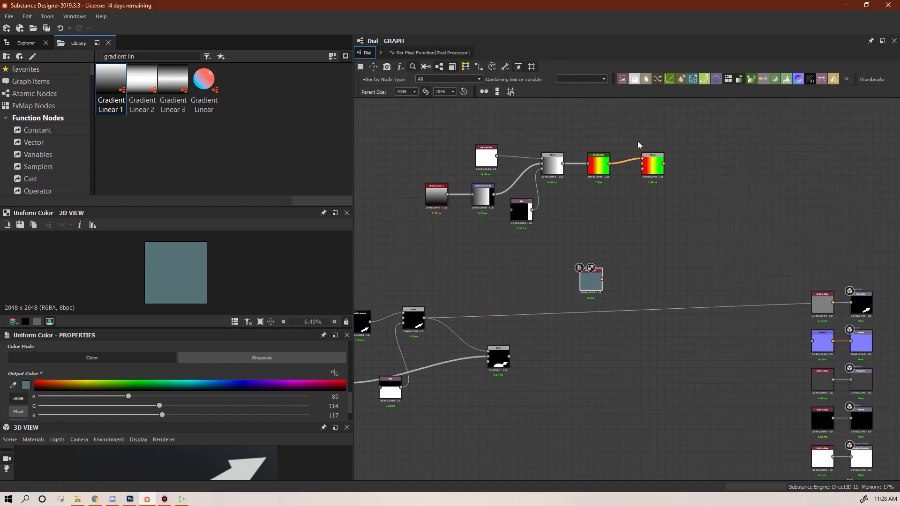
# Add a Blend node beside the colour ramp's Blend with the half circle's Transformation 2D as opacity mask, and move the Uniform Color closer.
pyautogui.moveTo(547, 349); pyautogui.dragTo(632, 326, button='middle')
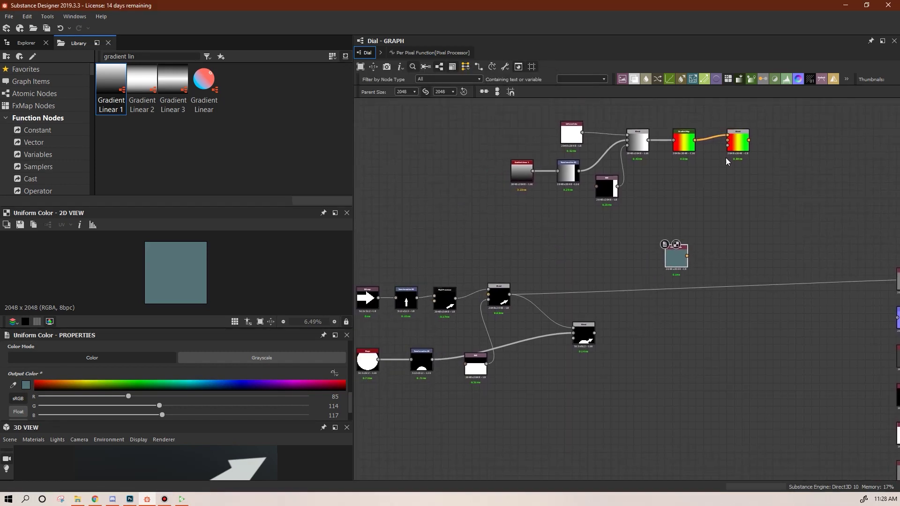
pyautogui.click(634, 82)
pyautogui.click(776, 202)
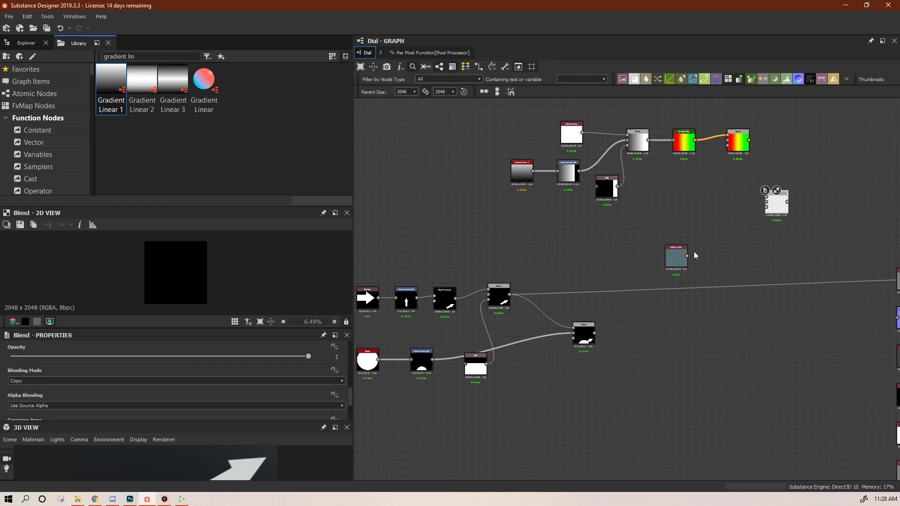
pyautogui.moveTo(433, 360); pyautogui.dragTo(766, 206)
pyautogui.moveTo(675, 258); pyautogui.dragTo(675, 235)
# Mask the colour ramp's Blend with the masked arrow, and combine it with the teal Uniform Color in the new Blend.
pyautogui.moveTo(507, 295); pyautogui.dragTo(503, 301)
pyautogui.moveTo(569, 263); pyautogui.dragTo(766, 198)
pyautogui.doubleClick(737, 140)
pyautogui.doubleClick(777, 205)
# Connect the Blend of the coloured arrow and teal half circle to the Base Color output.
pyautogui.moveTo(788, 202); pyautogui.dragTo(647, 181, button='middle')
pyautogui.moveTo(647, 181); pyautogui.dragTo(795, 258)
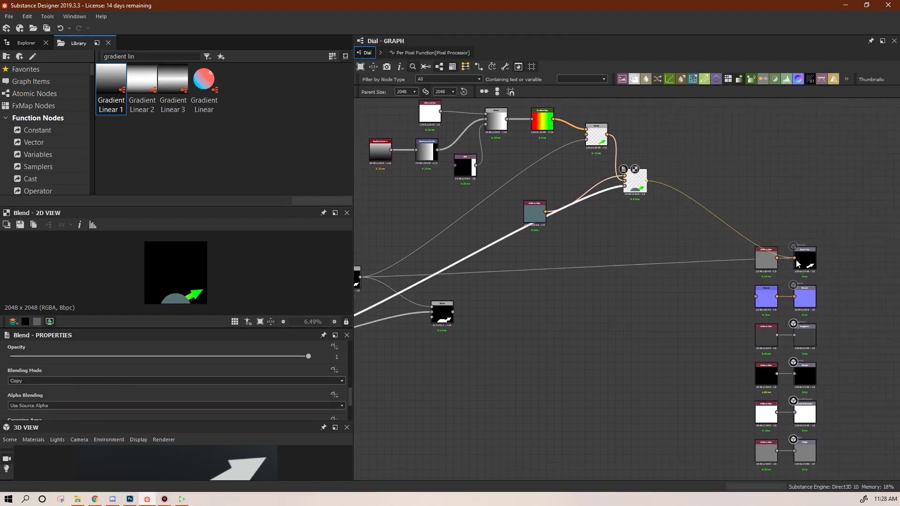
pyautogui.scroll(-3, 218, 268)
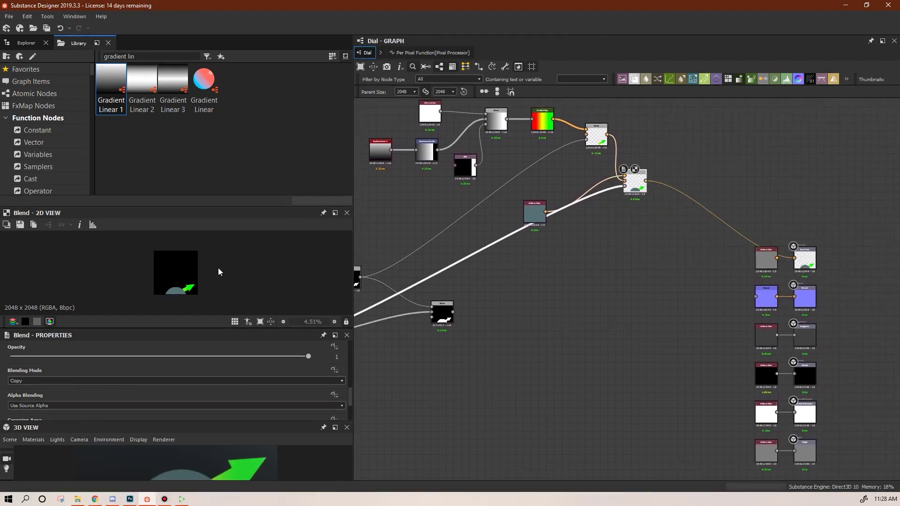
# Lower the graph's battery charge parameter to test the arrow's rotation and colour, and enlarge the 3D view.
pyautogui.click(395, 437)
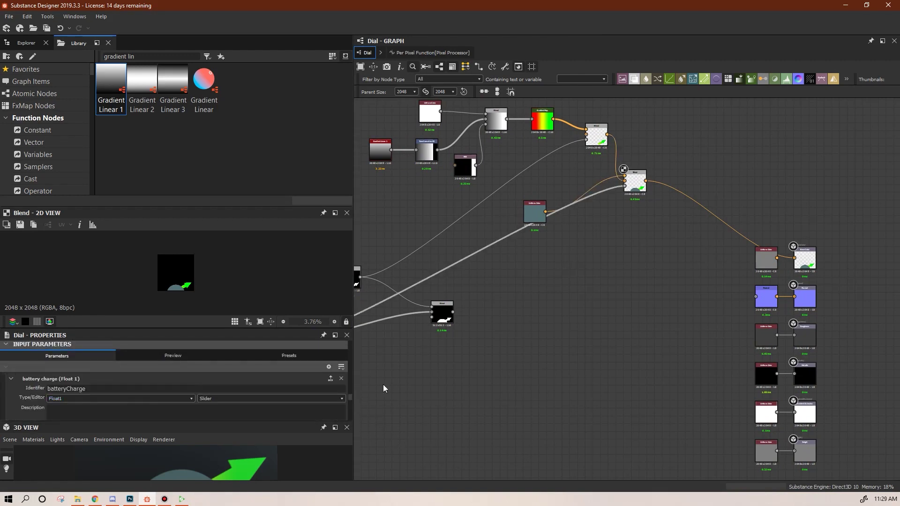
pyautogui.scroll(-3, 304, 379)
pyautogui.moveTo(308, 381); pyautogui.dragTo(42, 399)
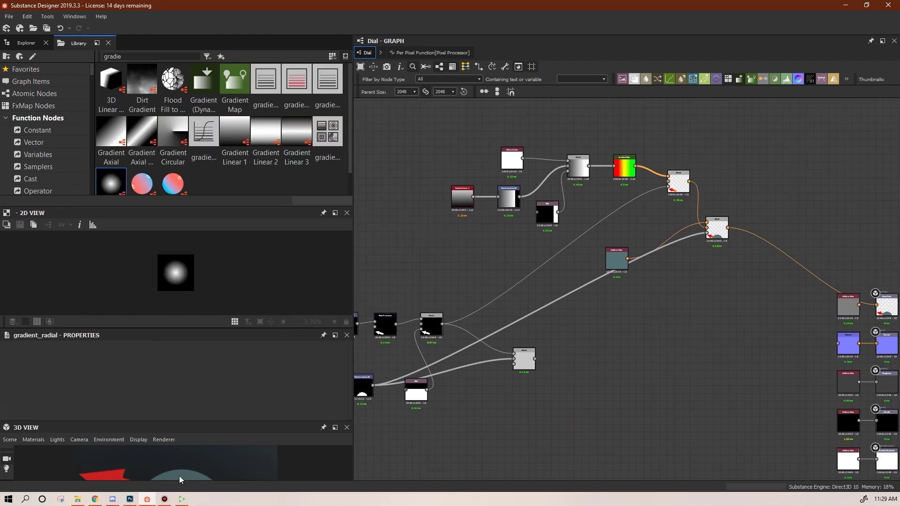
pyautogui.moveTo(170, 424); pyautogui.dragTo(184, 352)
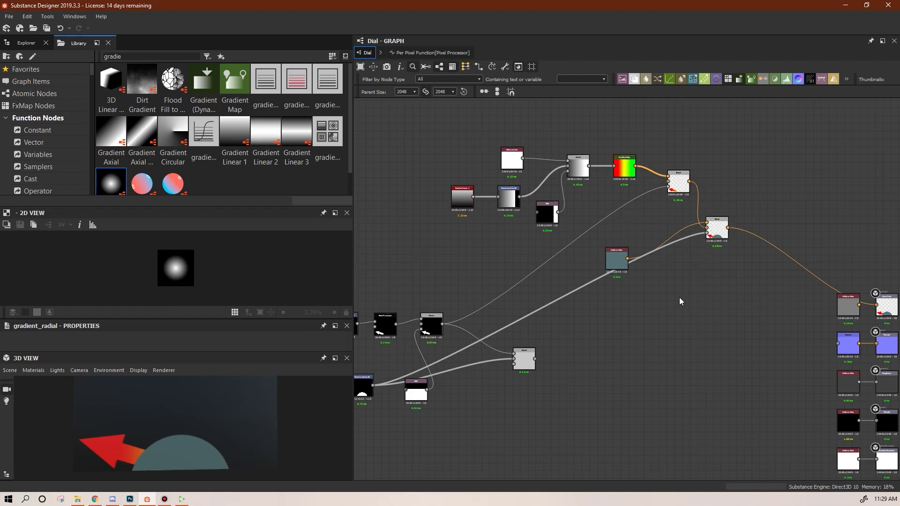
# Move the Uniform Color node up beside the final colour Blend and tilt the plane in the 3D view.
pyautogui.moveTo(615, 253); pyautogui.dragTo(646, 215)
pyautogui.moveTo(481, 424); pyautogui.dragTo(424, 346, button='middle')
pyautogui.scroll(-3, 283, 409)
pyautogui.moveTo(243, 413); pyautogui.dragTo(247, 401)
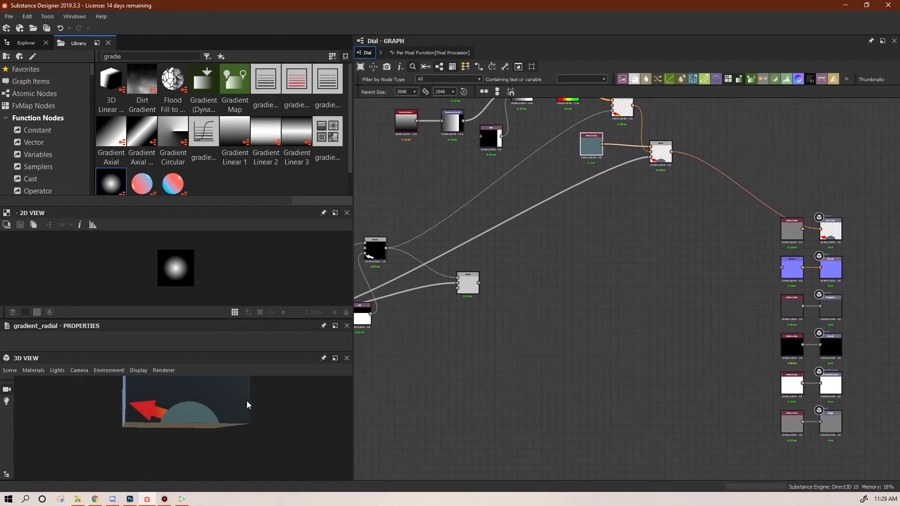
pyautogui.moveTo(800, 78)
pyautogui.mouseDown()
pyautogui.moveTo(702, 176)
pyautogui.moveTo(740, 107)
pyautogui.moveTo(802, 82)
pyautogui.mouseUp()
pyautogui.doubleClick(152, 57)
pyautogui.write('height t')
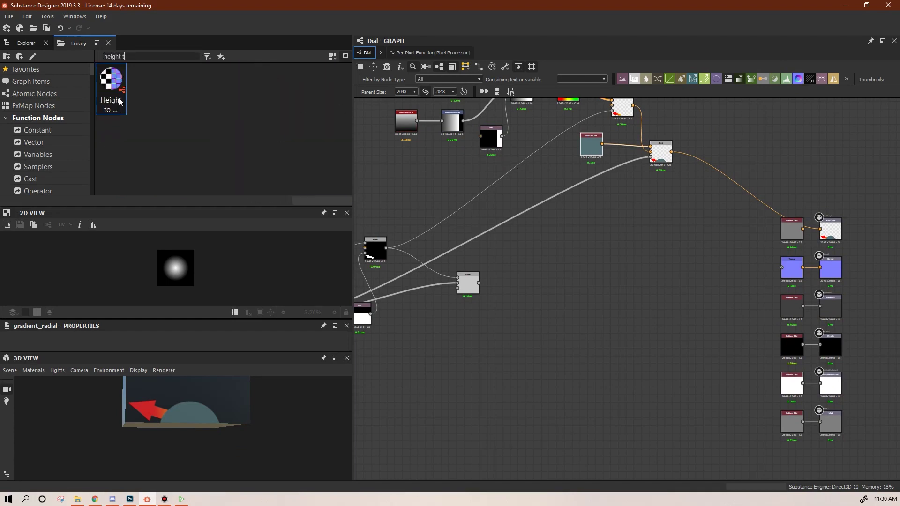
pyautogui.moveTo(116, 83); pyautogui.dragTo(581, 274)
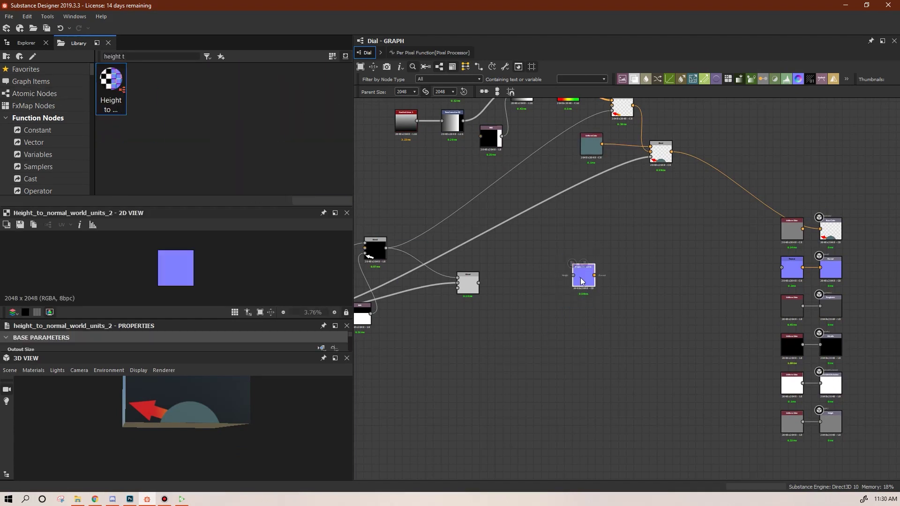
# Add a Bevel node from the library and feed it with the Max (Lighten) Blend of arrow and half circle.
pyautogui.tripleClick(131, 56)
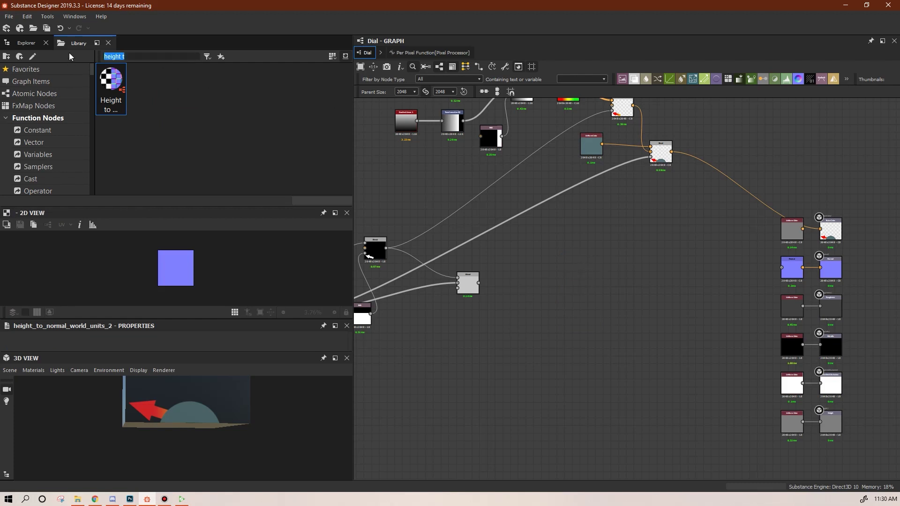
pyautogui.write('bevel')
pyautogui.moveTo(111, 82); pyautogui.dragTo(585, 281)
pyautogui.moveTo(385, 293); pyautogui.dragTo(596, 302, button='middle')
pyautogui.moveTo(690, 292); pyautogui.dragTo(785, 277)
pyautogui.moveTo(792, 328); pyautogui.dragTo(542, 307, button='middle')
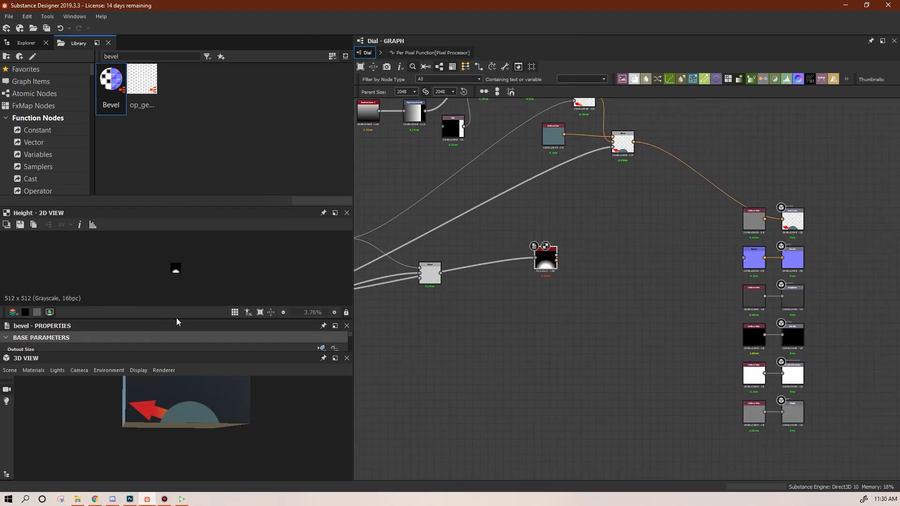
# Connect the Bevel's normal output to the graph's Normal output and set the Bevel's Distance to 0.05.
pyautogui.moveTo(196, 353); pyautogui.dragTo(195, 396)
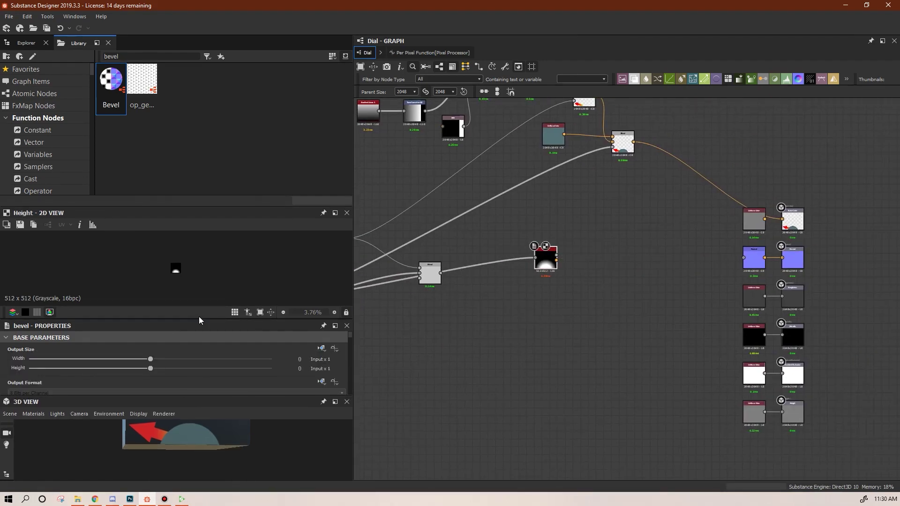
pyautogui.moveTo(556, 259); pyautogui.dragTo(793, 263)
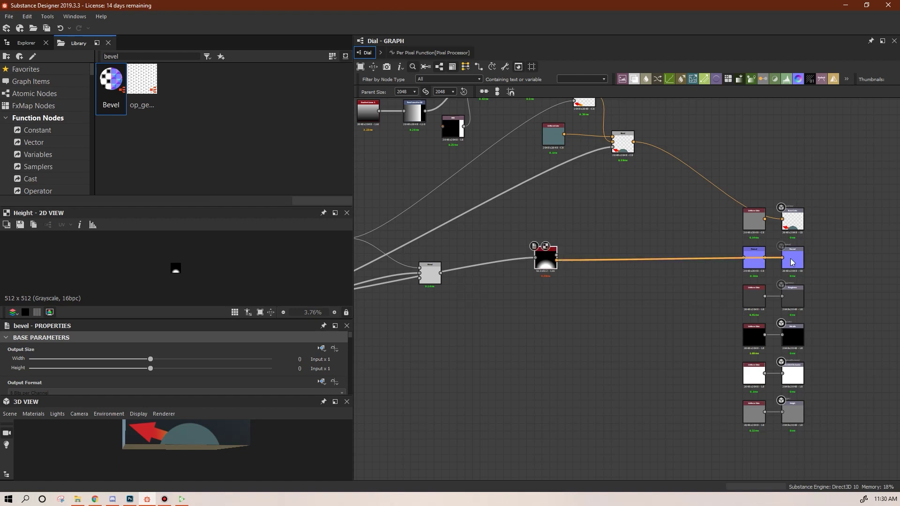
pyautogui.moveTo(175, 319); pyautogui.dragTo(179, 230)
pyautogui.moveTo(213, 396); pyautogui.dragTo(287, 326)
pyautogui.moveTo(350, 247); pyautogui.dragTo(352, 315)
pyautogui.moveTo(233, 303); pyautogui.dragTo(170, 307)
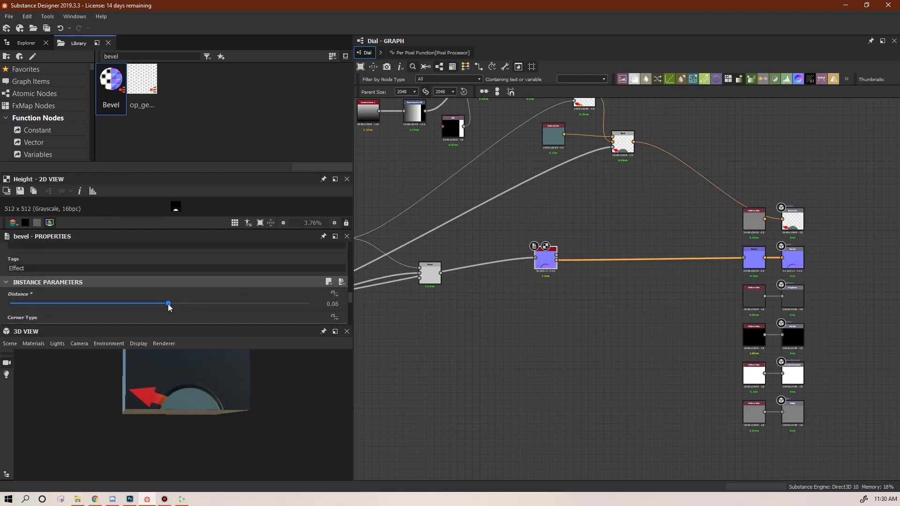
# Add a Levels node on the Bevel's height output and lower its white input level to turn the bevelled half circle solid white.
pyautogui.moveTo(526, 350); pyautogui.dragTo(642, 358, button='middle')
pyautogui.scroll(3, 224, 403)
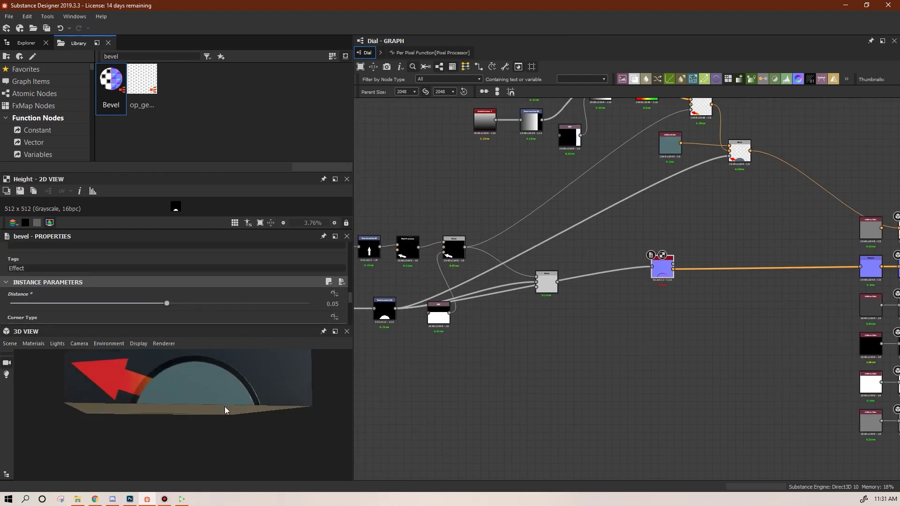
pyautogui.scroll(2, 224, 387)
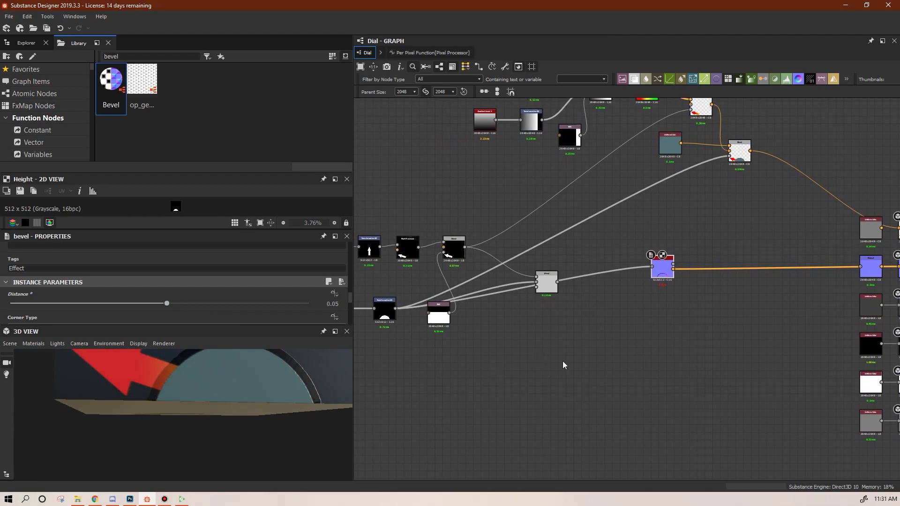
pyautogui.moveTo(720, 195); pyautogui.dragTo(739, 246, button='middle')
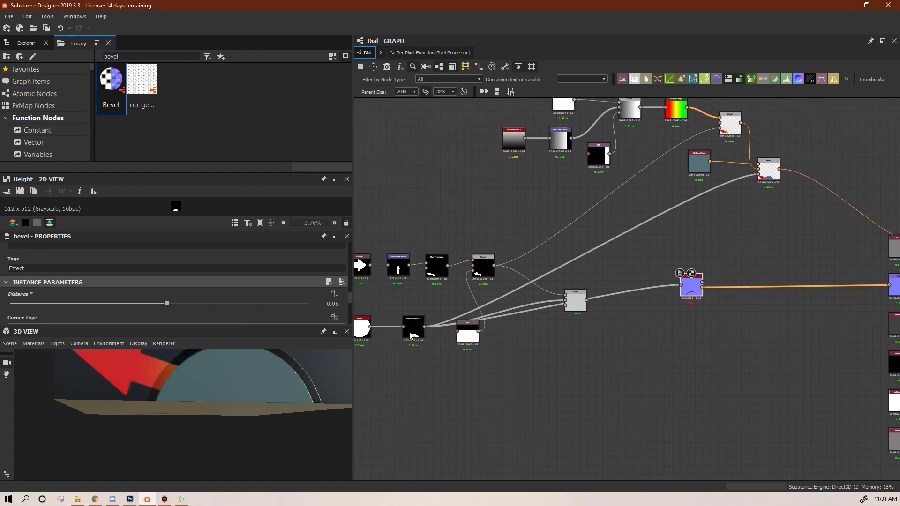
pyautogui.moveTo(563, 318); pyautogui.dragTo(505, 328, button='middle')
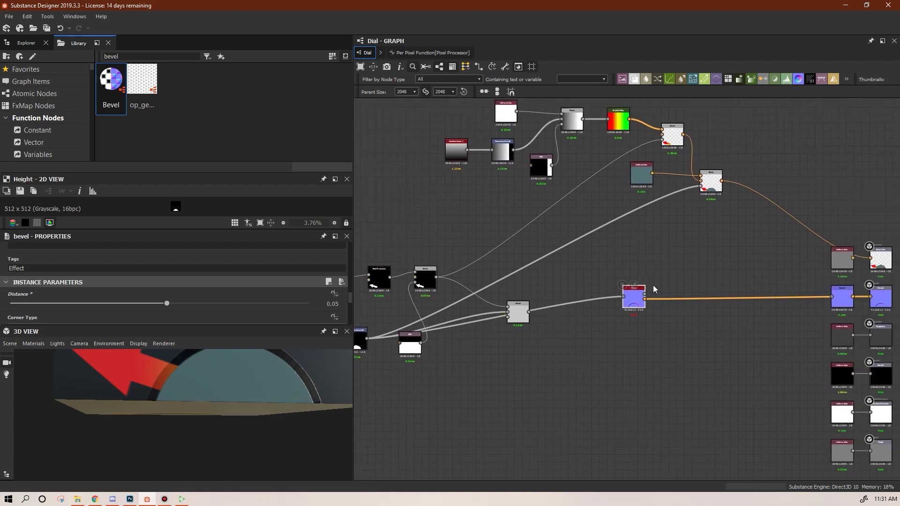
pyautogui.click(763, 82)
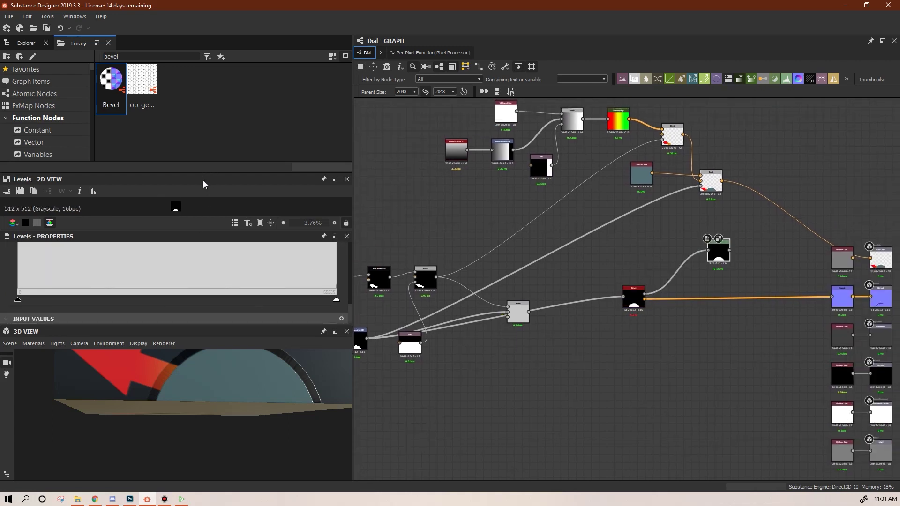
pyautogui.moveTo(205, 173); pyautogui.dragTo(211, 129)
pyautogui.scroll(5, 228, 170)
pyautogui.moveTo(350, 313); pyautogui.dragTo(51, 278)
# Use the Levels output as the final colour Blend's opacity mask and place the Levels node just below that Blend.
pyautogui.moveTo(729, 250); pyautogui.dragTo(700, 187)
pyautogui.scroll(-4, 297, 370)
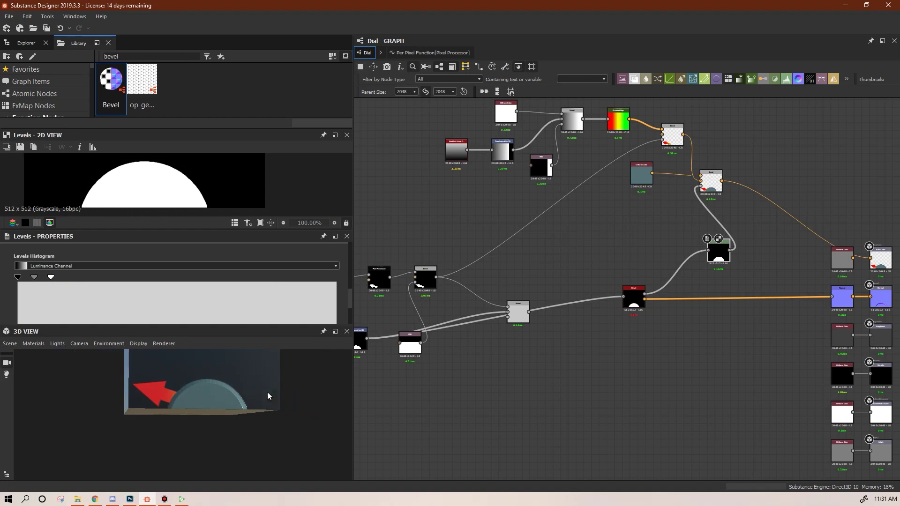
pyautogui.moveTo(238, 392)
pyautogui.mouseDown()
pyautogui.moveTo(264, 392)
pyautogui.moveTo(243, 406)
pyautogui.moveTo(194, 402)
pyautogui.moveTo(236, 394)
pyautogui.mouseUp()
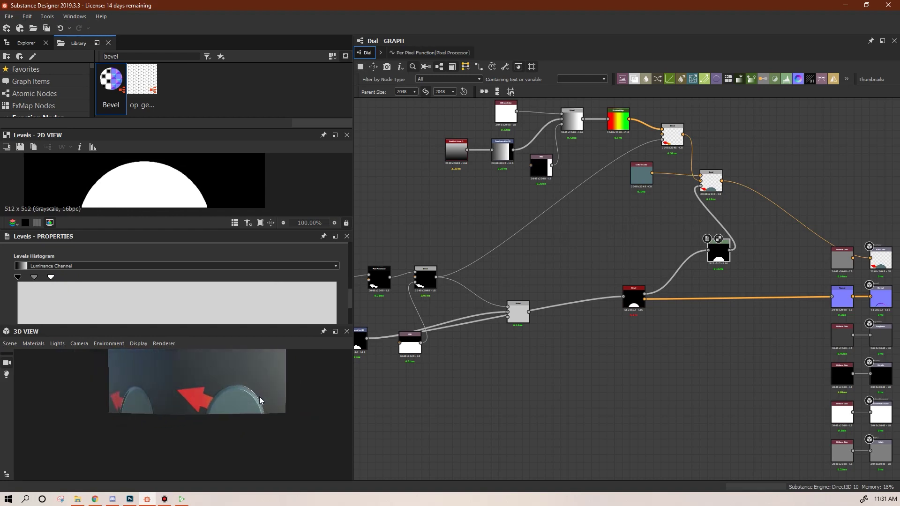
pyautogui.scroll(-3, 731, 300)
pyautogui.moveTo(733, 288); pyautogui.dragTo(711, 267)
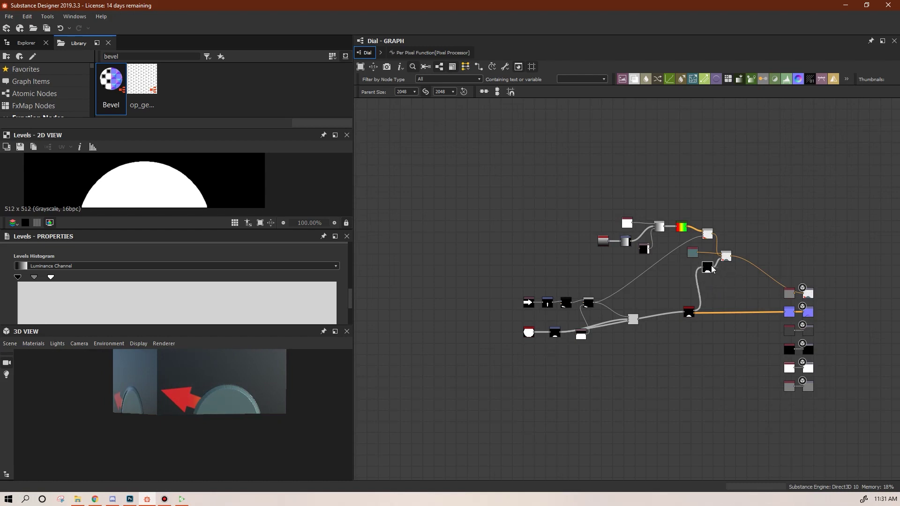
# Feed the Bevel directly from the half circle's Transformation 2D, move it beside the Levels, and delete the unused Max (Lighten) Blend.
pyautogui.moveTo(683, 305); pyautogui.dragTo(678, 272)
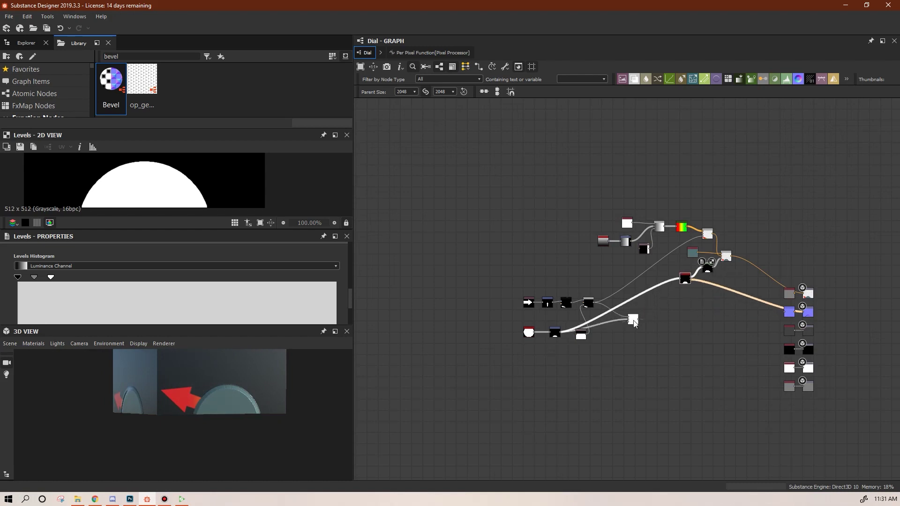
pyautogui.moveTo(634, 322); pyautogui.dragTo(667, 352)
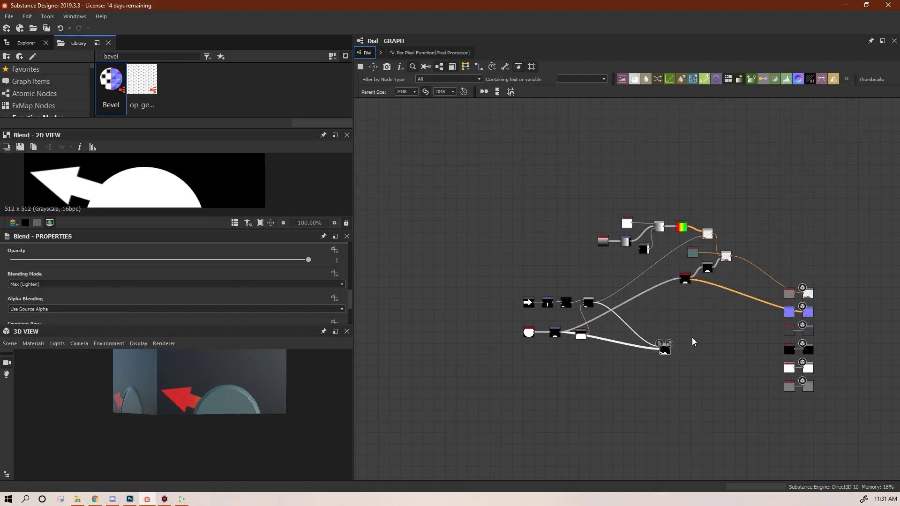
pyautogui.press('Delete')
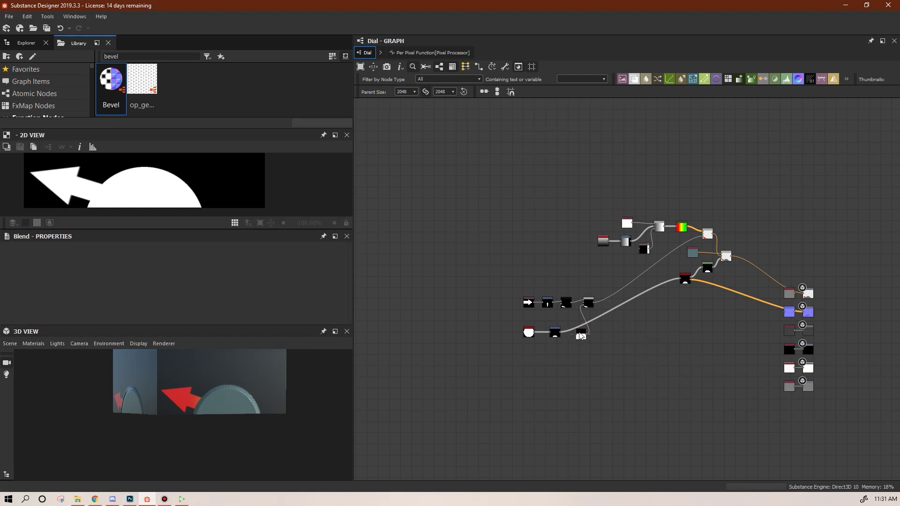
# Shift the working nodes well away from the output nodes to open up space between them in the graph.
pyautogui.moveTo(582, 339); pyautogui.dragTo(581, 335)
pyautogui.moveTo(471, 176); pyautogui.dragTo(757, 374)
pyautogui.moveTo(685, 277); pyautogui.dragTo(503, 283)
pyautogui.moveTo(627, 353); pyautogui.dragTo(772, 360, button='middle')
pyautogui.moveTo(629, 203); pyautogui.dragTo(768, 300)
pyautogui.moveTo(758, 271); pyautogui.dragTo(701, 302)
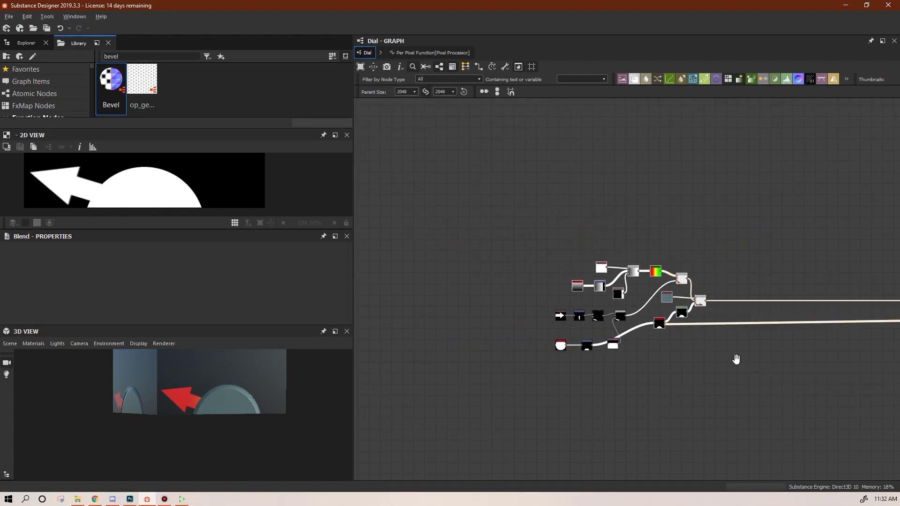
pyautogui.moveTo(741, 361); pyautogui.dragTo(539, 345, button='middle')
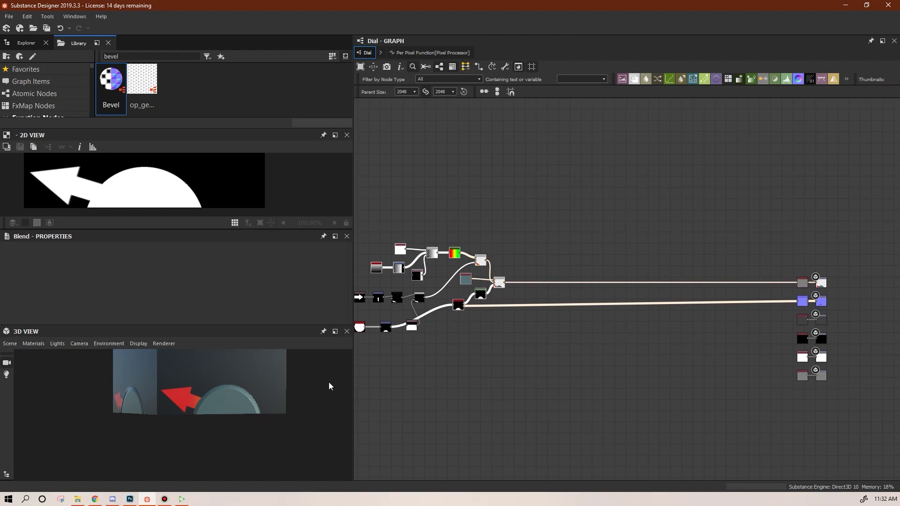
pyautogui.scroll(3, 285, 402)
pyautogui.moveTo(288, 400); pyautogui.dragTo(295, 412, button='middle')
pyautogui.moveTo(295, 413); pyautogui.dragTo(344, 426)
pyautogui.moveTo(237, 416); pyautogui.dragTo(261, 417)
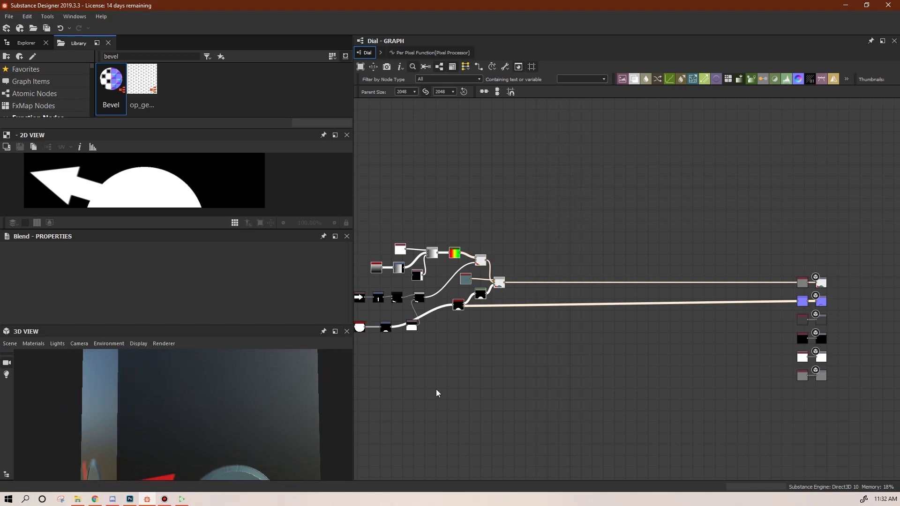
pyautogui.moveTo(438, 391); pyautogui.dragTo(506, 388, button='middle')
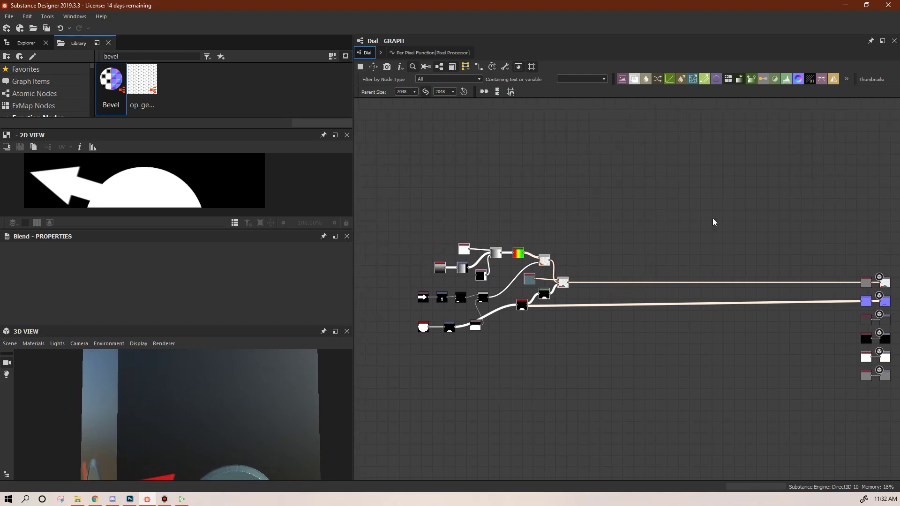
pyautogui.moveTo(640, 81); pyautogui.dragTo(652, 182)
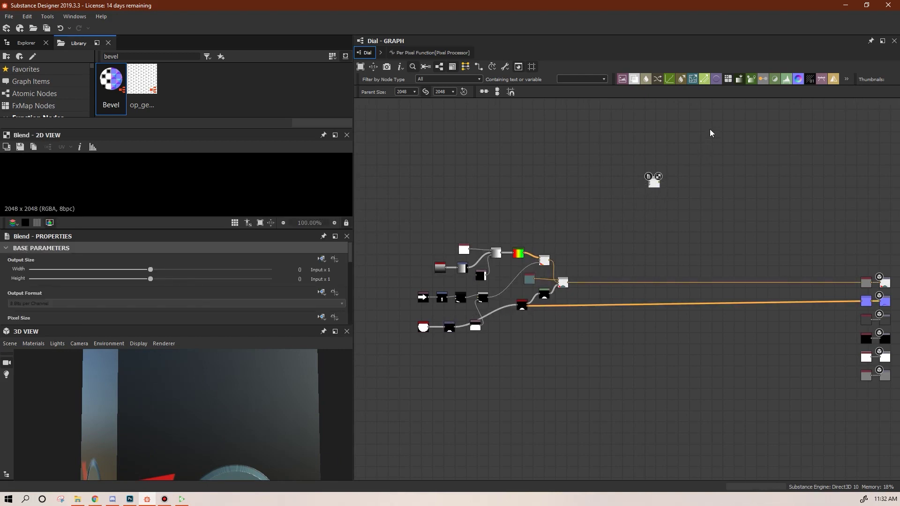
pyautogui.press('Delete')
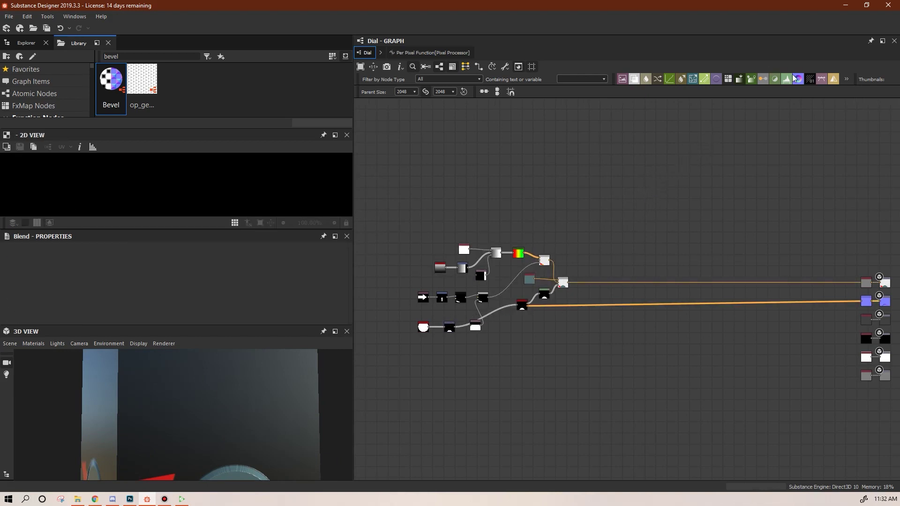
# Add a Transformation 2D node above the main chain and feed it from the disc shape node.
pyautogui.rightClick(680, 141)
pyautogui.moveTo(707, 145)
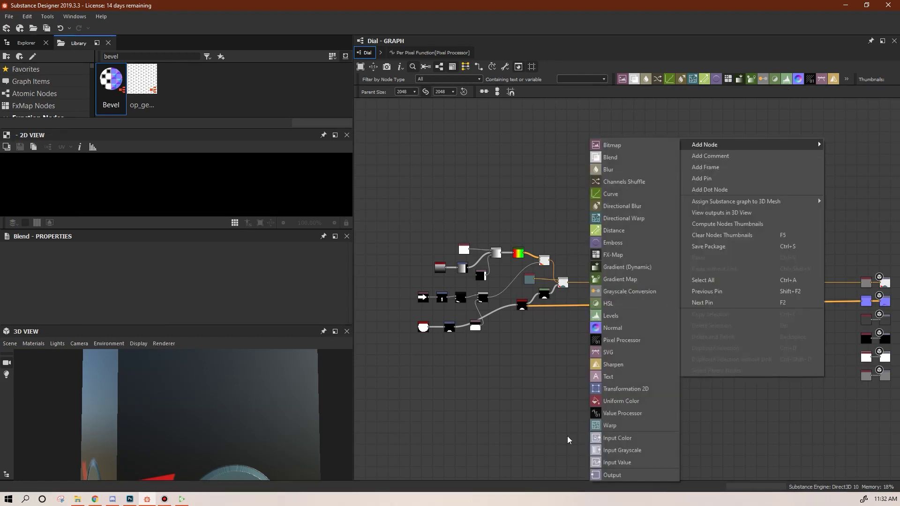
pyautogui.click(633, 389)
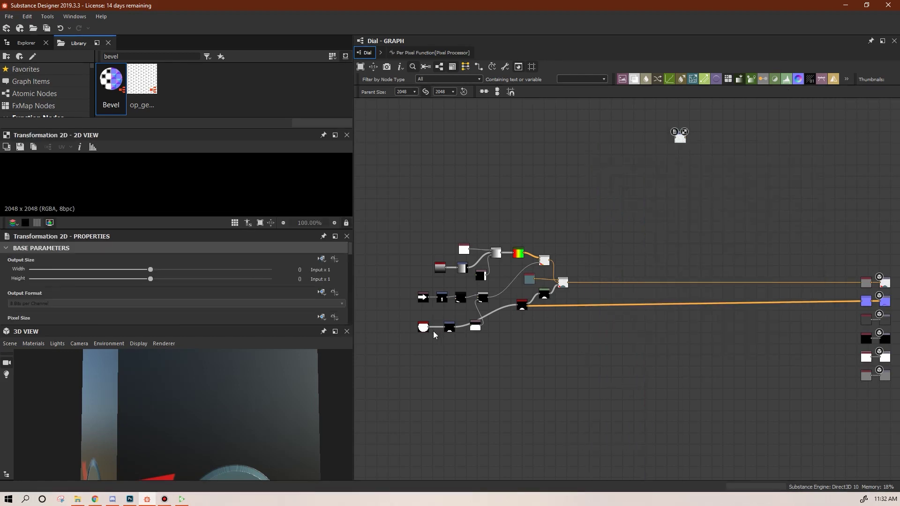
pyautogui.moveTo(429, 329); pyautogui.dragTo(695, 187)
pyautogui.scroll(-2, 674, 203)
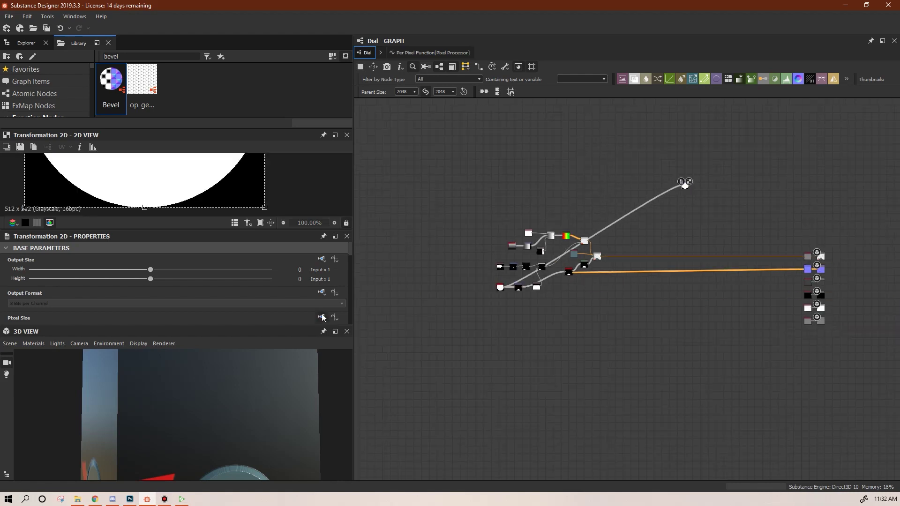
# Scale the transformed disc to about half size and position it near the top centre of the tile.
pyautogui.moveTo(283, 185); pyautogui.dragTo(298, 172, button='middle')
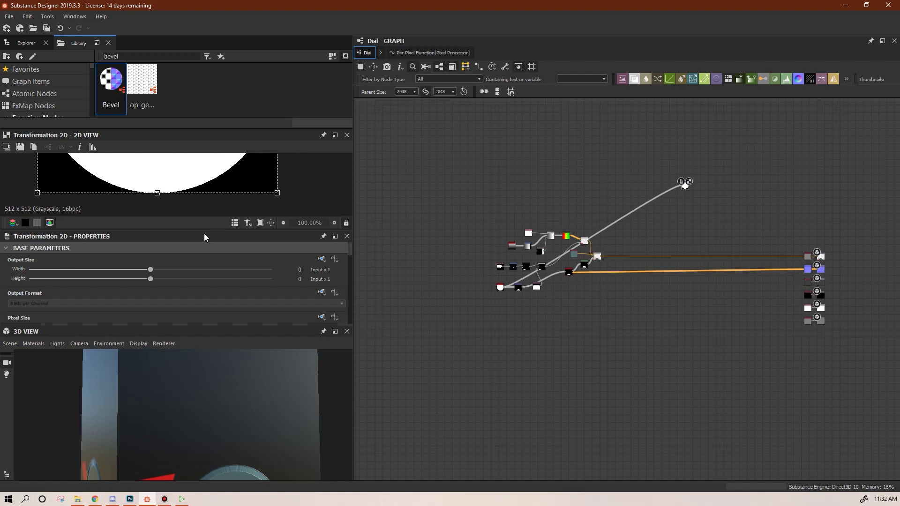
pyautogui.moveTo(205, 230); pyautogui.dragTo(206, 320)
pyautogui.scroll(-5, 197, 267)
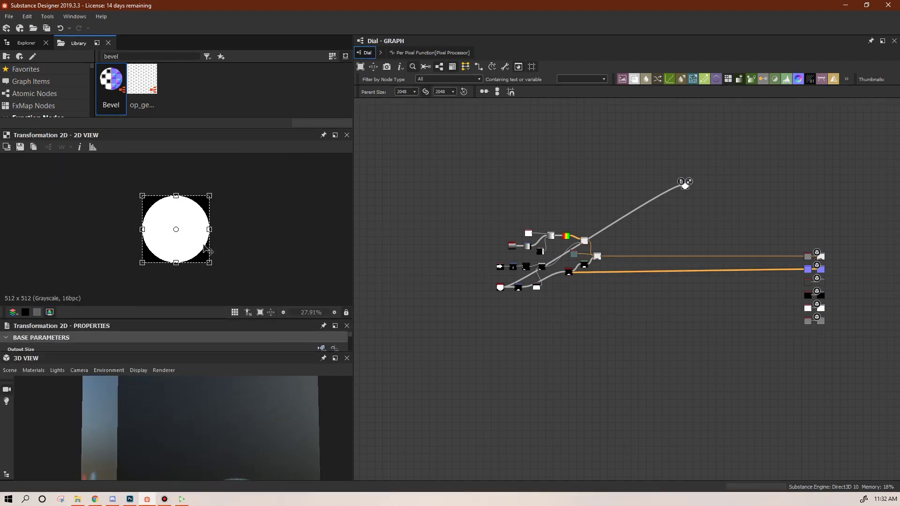
pyautogui.moveTo(212, 265); pyautogui.dragTo(183, 224)
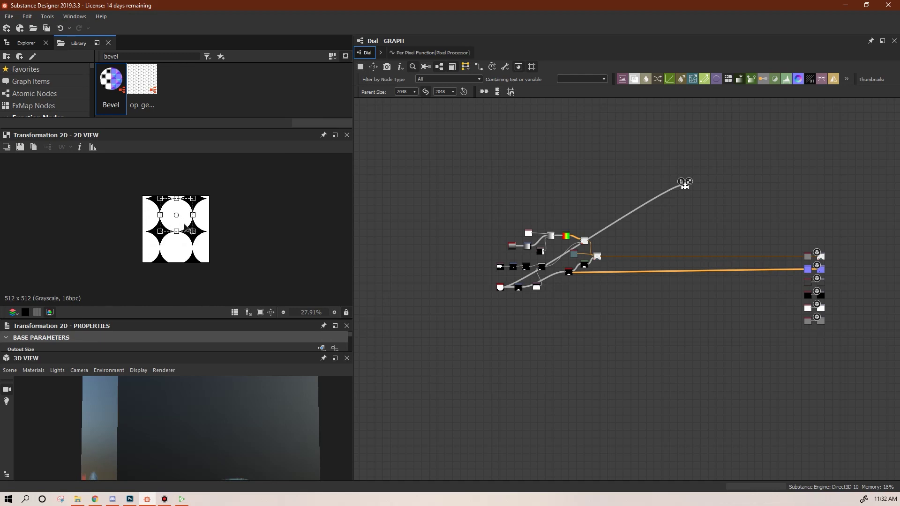
pyautogui.moveTo(685, 187); pyautogui.dragTo(683, 187)
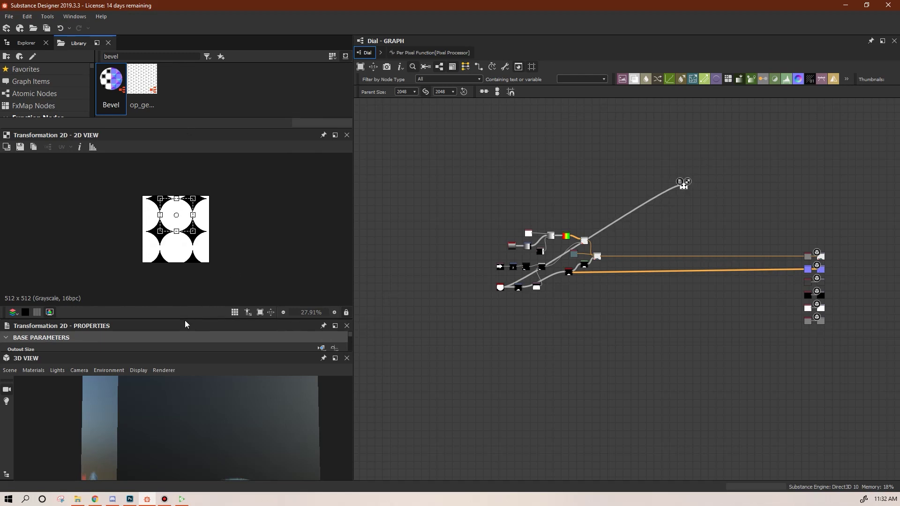
# Override the Transformation 2D's inherited Tiling Mode and set it to No Tiling.
pyautogui.moveTo(187, 321); pyautogui.dragTo(187, 193)
pyautogui.scroll(-5, 351, 265)
pyautogui.click(322, 214)
pyautogui.click(327, 250)
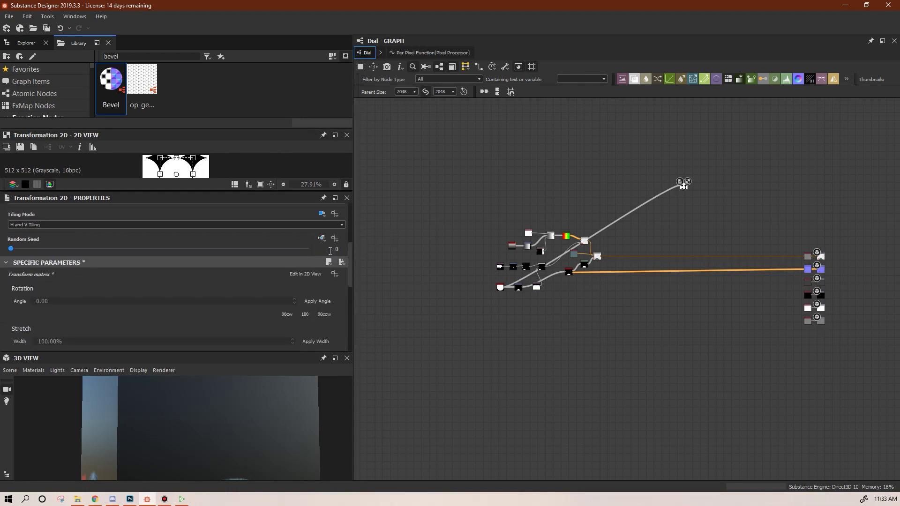
pyautogui.click(177, 225)
pyautogui.click(177, 234)
# Add a Blend node beside the new Transformation 2D, connect the scaled disc to it and arrange both nodes closely.
pyautogui.moveTo(634, 79); pyautogui.dragTo(695, 215)
pyautogui.scroll(4, 695, 224)
pyautogui.moveTo(671, 148); pyautogui.dragTo(604, 244)
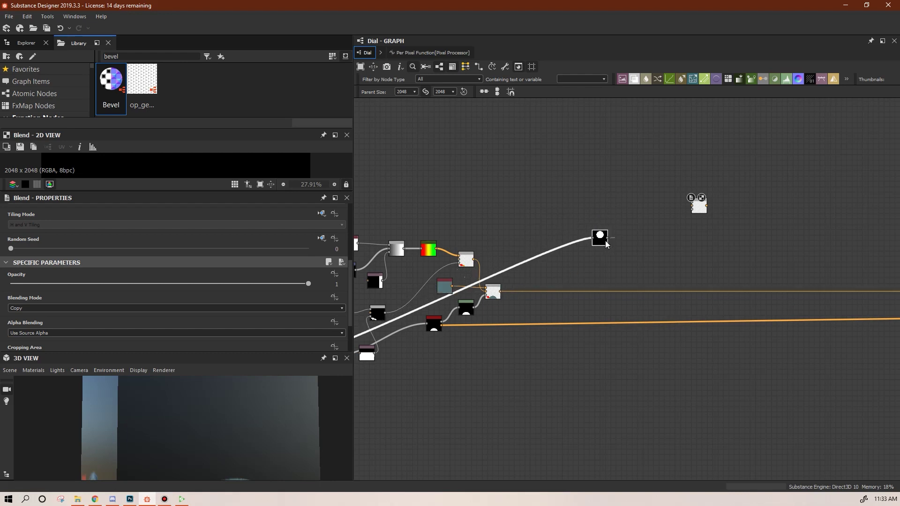
pyautogui.moveTo(699, 210); pyautogui.dragTo(689, 220)
pyautogui.moveTo(601, 238); pyautogui.dragTo(593, 254)
pyautogui.moveTo(686, 215); pyautogui.dragTo(643, 228)
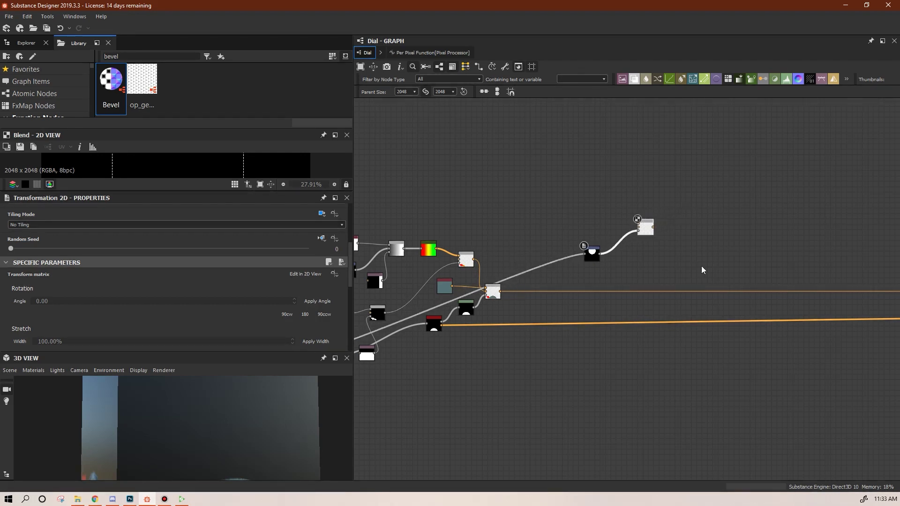
pyautogui.moveTo(702, 267); pyautogui.dragTo(713, 295, button='middle')
pyautogui.moveTo(607, 287); pyautogui.dragTo(629, 277)
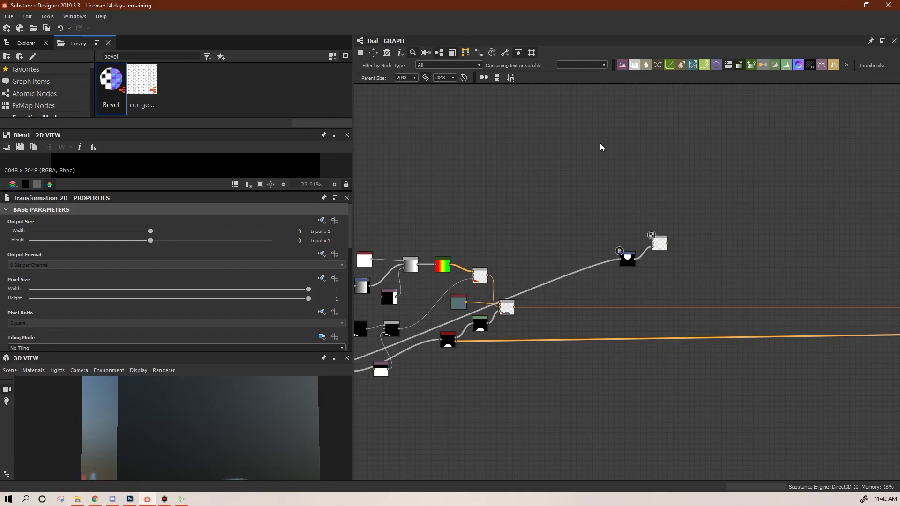
# Add a Uniform Color node above the Blend and set its colour to pure green, R 0, G 255, B 0.
pyautogui.rightClick(600, 141)
pyautogui.moveTo(741, 143)
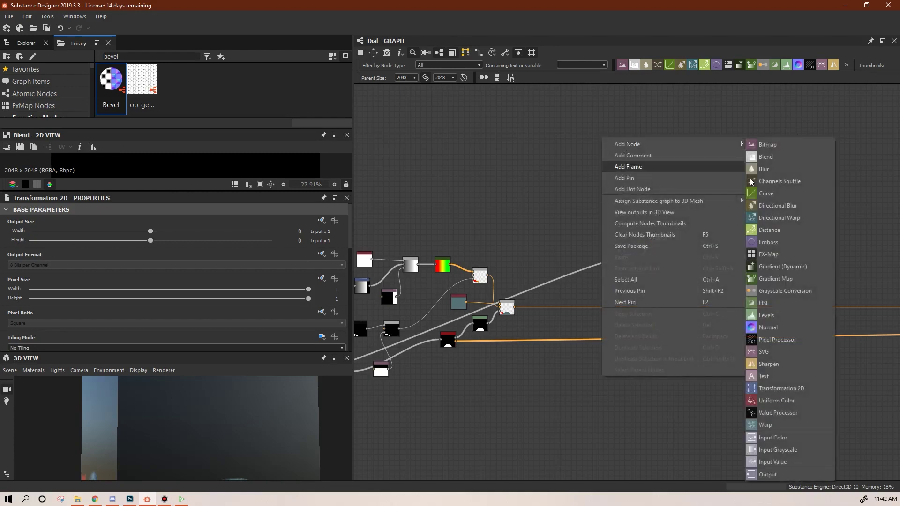
pyautogui.click(780, 401)
pyautogui.moveTo(593, 144); pyautogui.dragTo(539, 182)
pyautogui.scroll(-6, 245, 284)
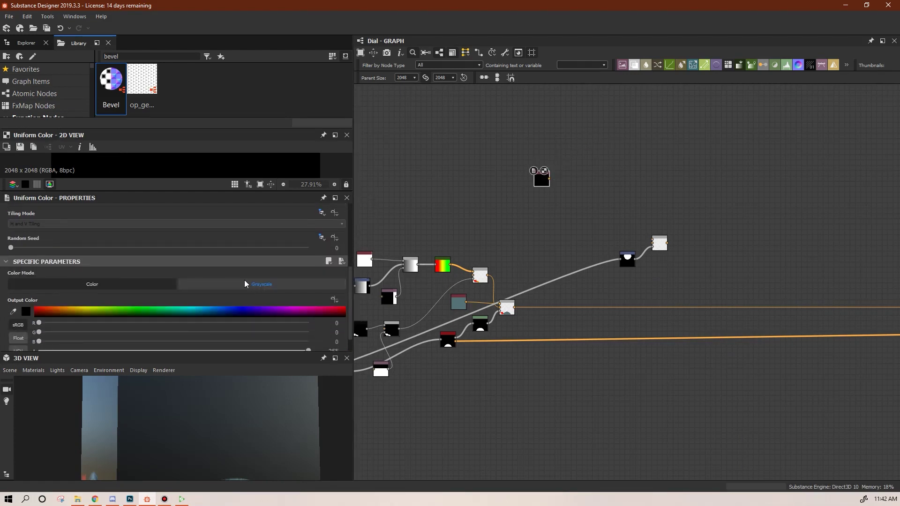
pyautogui.click(115, 312)
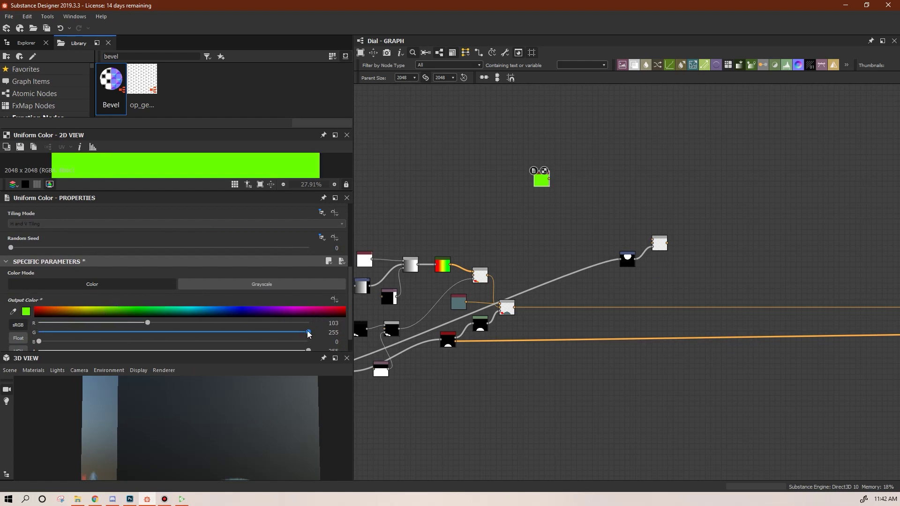
pyautogui.click(333, 323)
pyautogui.write('0')
pyautogui.press('Return')
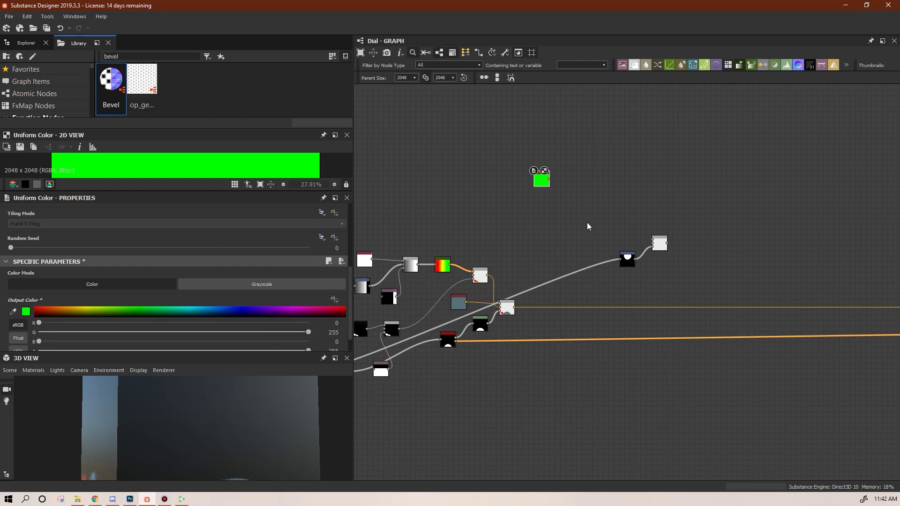
# Add an HSL node after the green Uniform Color and try its Hue between 0.33 and 0.5.
pyautogui.moveTo(774, 68); pyautogui.dragTo(576, 182)
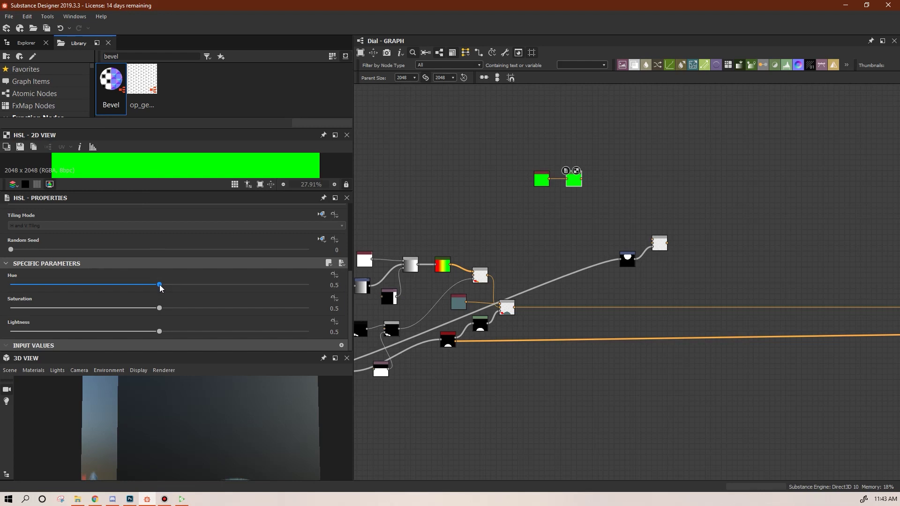
pyautogui.moveTo(159, 285); pyautogui.dragTo(108, 284)
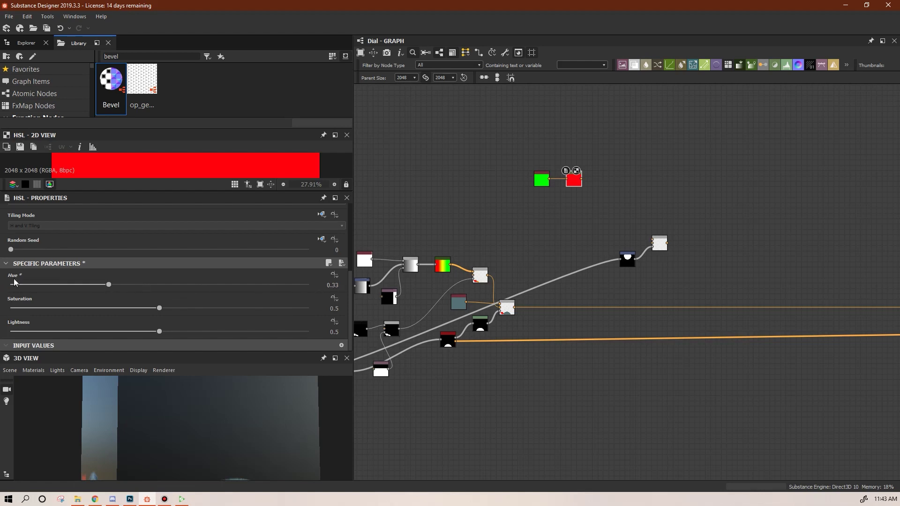
pyautogui.moveTo(109, 285); pyautogui.dragTo(160, 293)
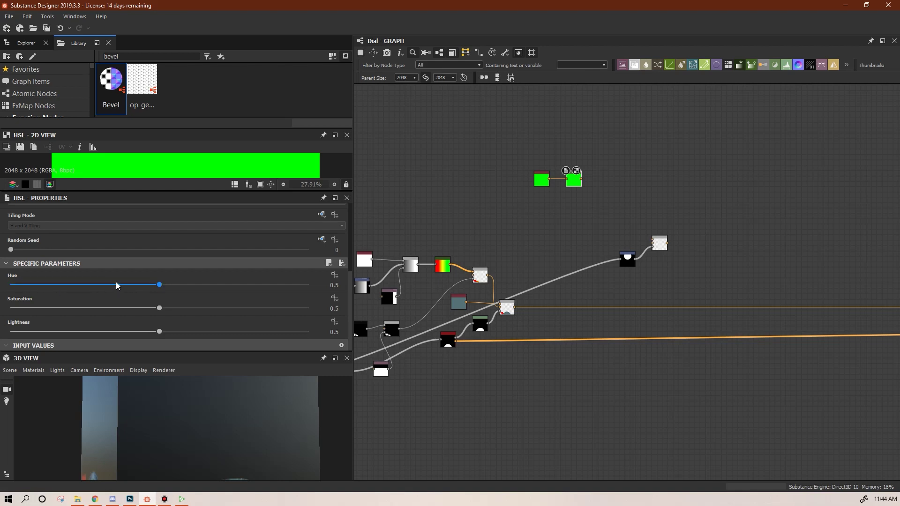
pyautogui.moveTo(160, 286)
pyautogui.mouseDown()
pyautogui.moveTo(120, 286)
pyautogui.moveTo(158, 296)
pyautogui.mouseUp()
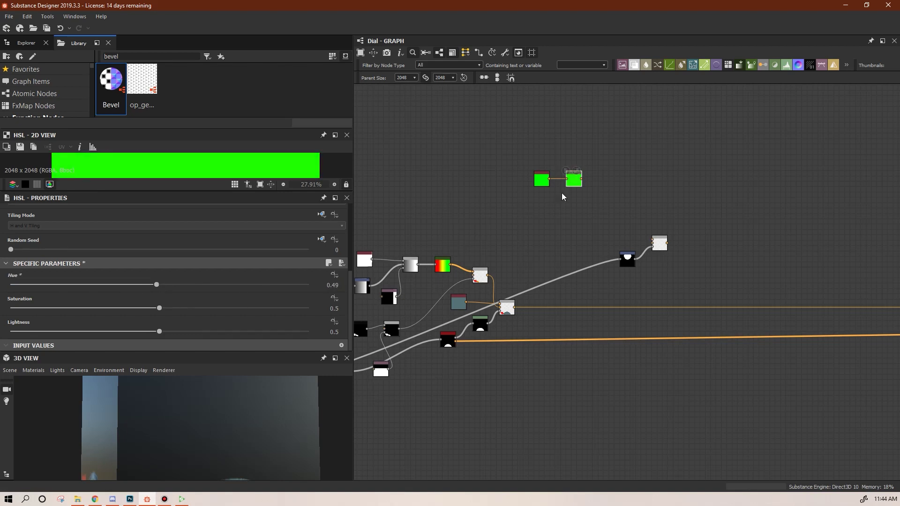
# Give the HSL's Hue an empty function and add a Get Float node reading batteryCharge.
pyautogui.click(338, 277)
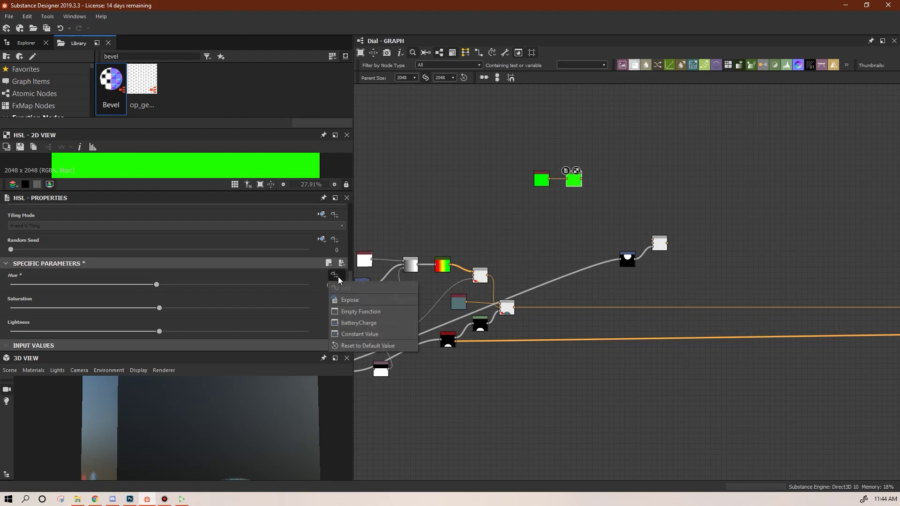
pyautogui.click(370, 311)
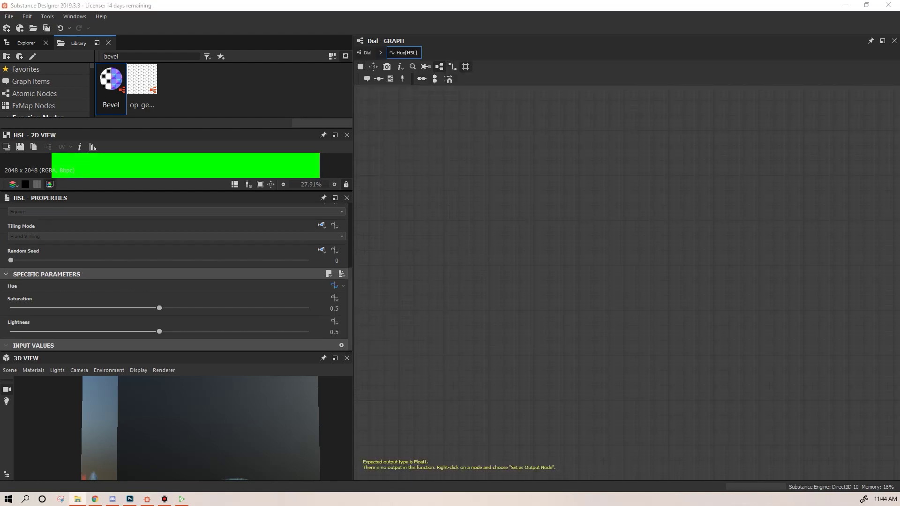
pyautogui.rightClick(534, 236)
pyautogui.moveTo(609, 240)
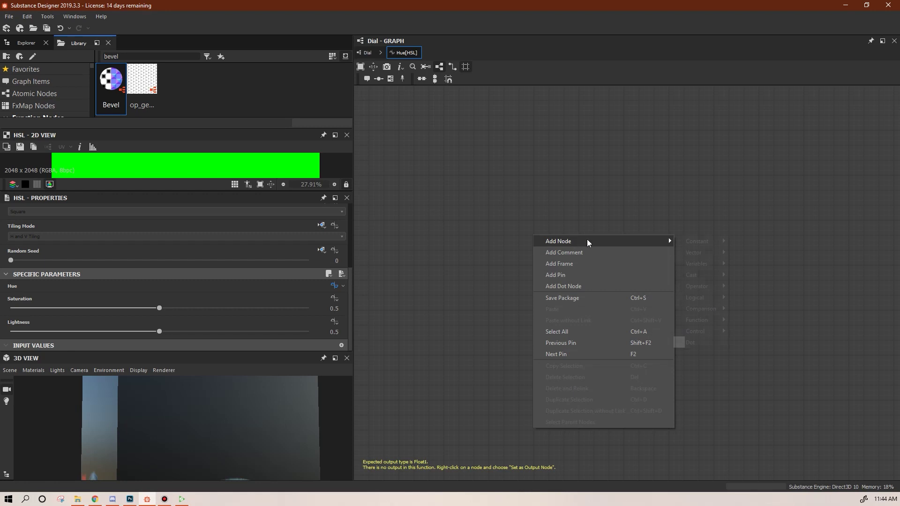
pyautogui.moveTo(708, 263)
pyautogui.click(754, 275)
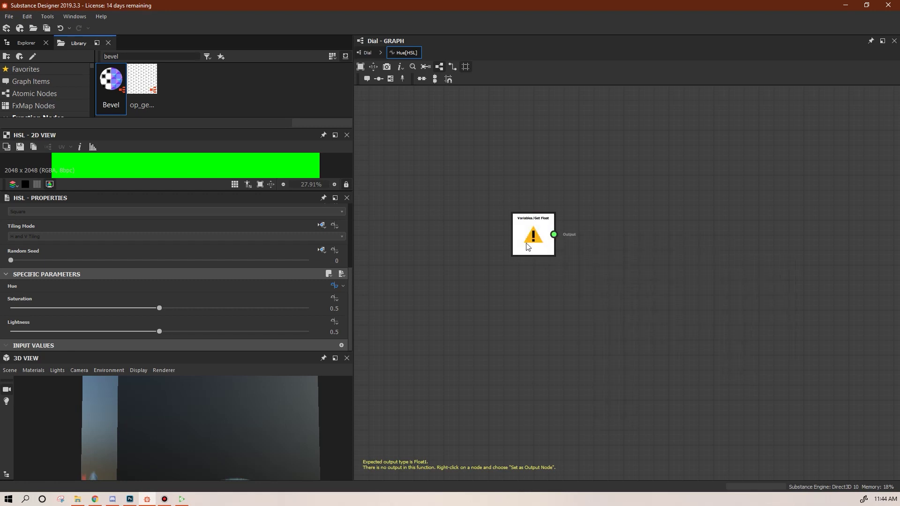
pyautogui.click(340, 219)
pyautogui.click(301, 237)
pyautogui.moveTo(544, 232); pyautogui.dragTo(492, 211)
# Add a Float constant to the Hue function and place a duplicate of it below the batteryCharge node.
pyautogui.rightClick(573, 189)
pyautogui.moveTo(710, 194)
pyautogui.moveTo(742, 202)
pyautogui.click(787, 197)
pyautogui.hotkey('ctrl', 'd')
pyautogui.moveTo(612, 291); pyautogui.dragTo(414, 313)
# Add a Multiplication and an Add operator node to the Hue function.
pyautogui.rightClick(645, 203)
pyautogui.moveTo(779, 205)
pyautogui.moveTo(819, 255)
pyautogui.click(731, 278)
pyautogui.rightClick(704, 207)
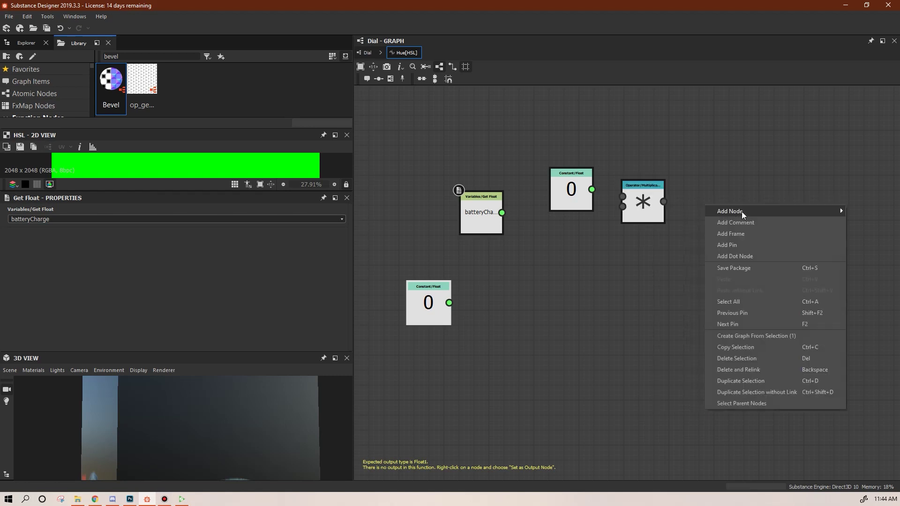
pyautogui.moveTo(840, 207)
pyautogui.moveTo(862, 256)
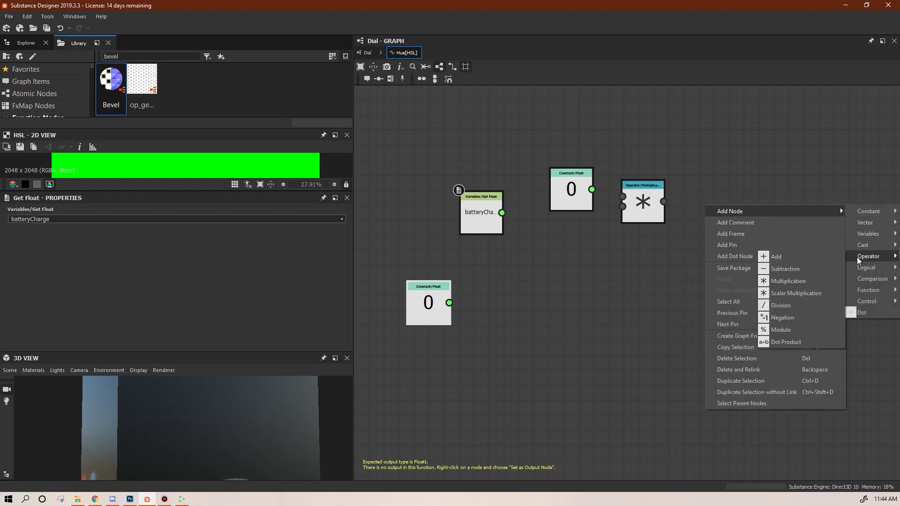
pyautogui.click(788, 257)
# Arrange the function nodes and connect batteryCharge and the Float constant below it to the Multiplication's two inputs.
pyautogui.moveTo(642, 202); pyautogui.dragTo(585, 295)
pyautogui.moveTo(481, 214); pyautogui.dragTo(436, 213)
pyautogui.moveTo(584, 194); pyautogui.dragTo(636, 142)
pyautogui.moveTo(607, 274); pyautogui.dragTo(547, 222)
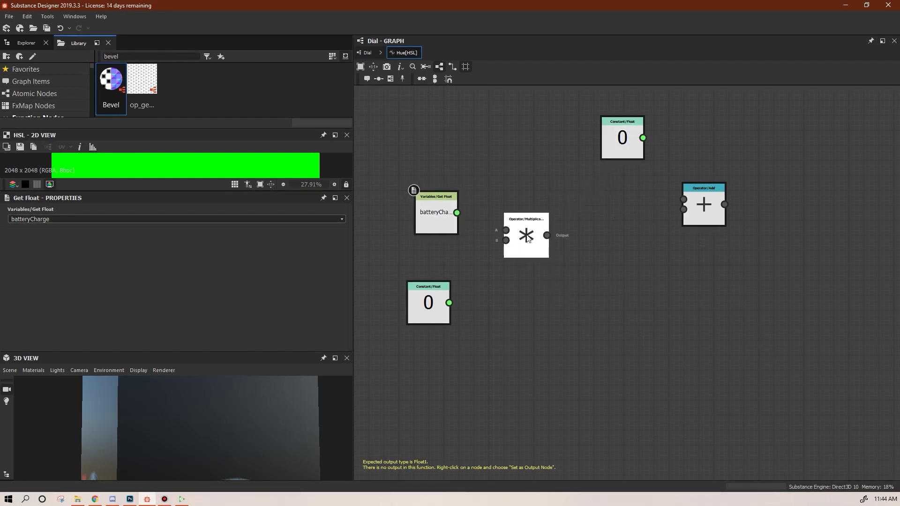
pyautogui.moveTo(434, 313); pyautogui.dragTo(441, 313)
pyautogui.moveTo(530, 255); pyautogui.dragTo(544, 255)
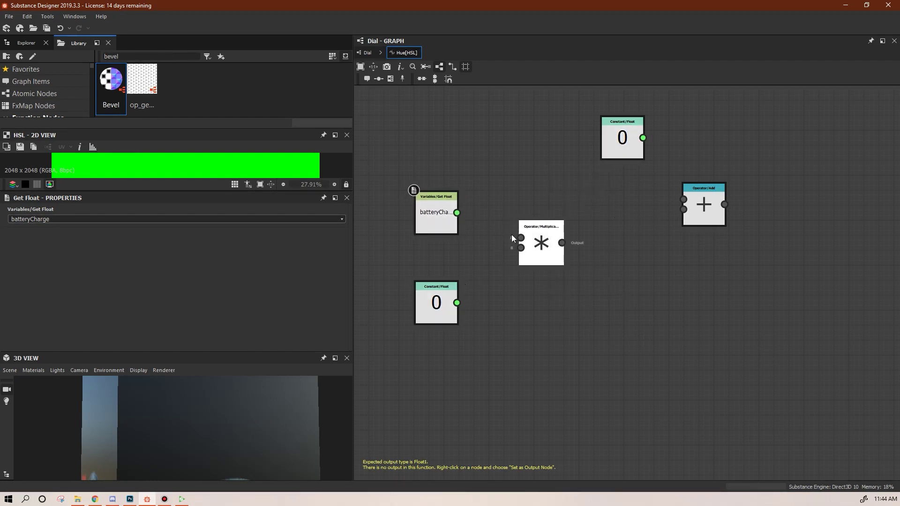
pyautogui.moveTo(457, 213); pyautogui.dragTo(521, 238)
pyautogui.moveTo(457, 303); pyautogui.dragTo(521, 248)
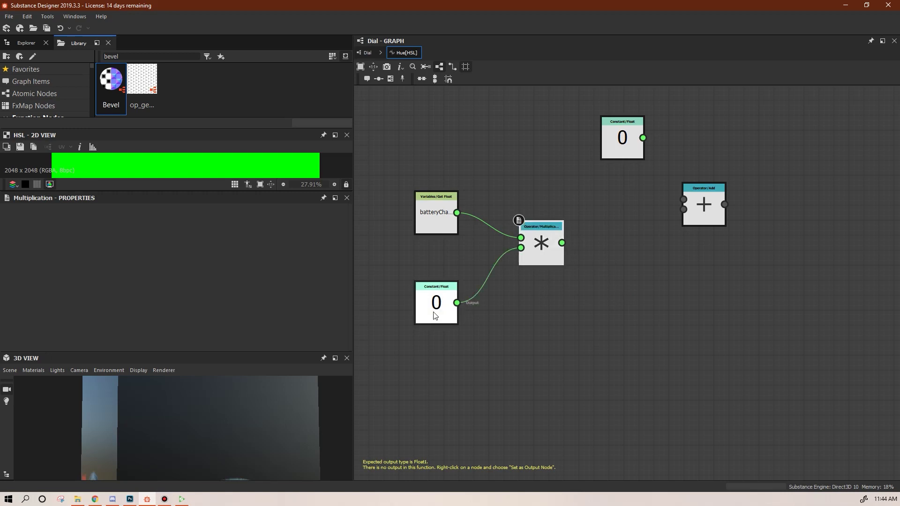
# Set the Float constant feeding the Multiplication to 0.17 and arrange the three connected nodes closer together.
pyautogui.moveTo(433, 316); pyautogui.dragTo(440, 303)
pyautogui.click(441, 302)
pyautogui.click(330, 218)
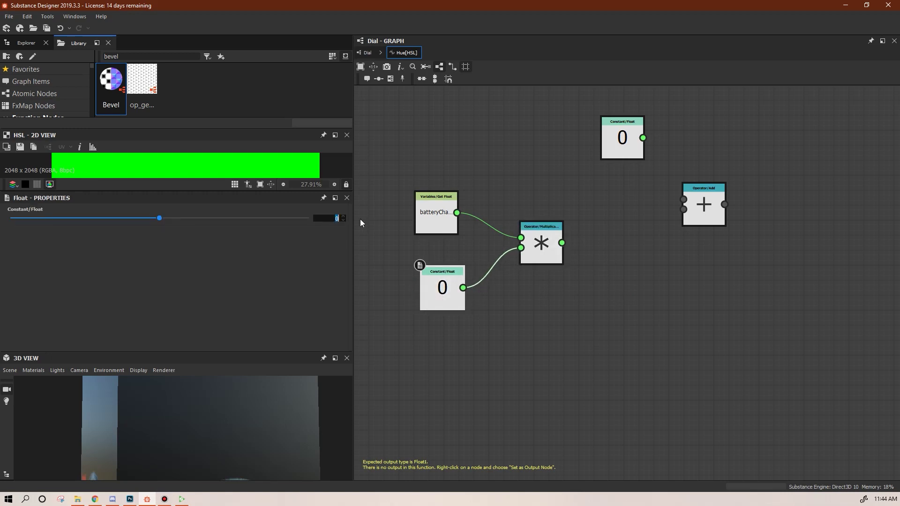
pyautogui.write('.17')
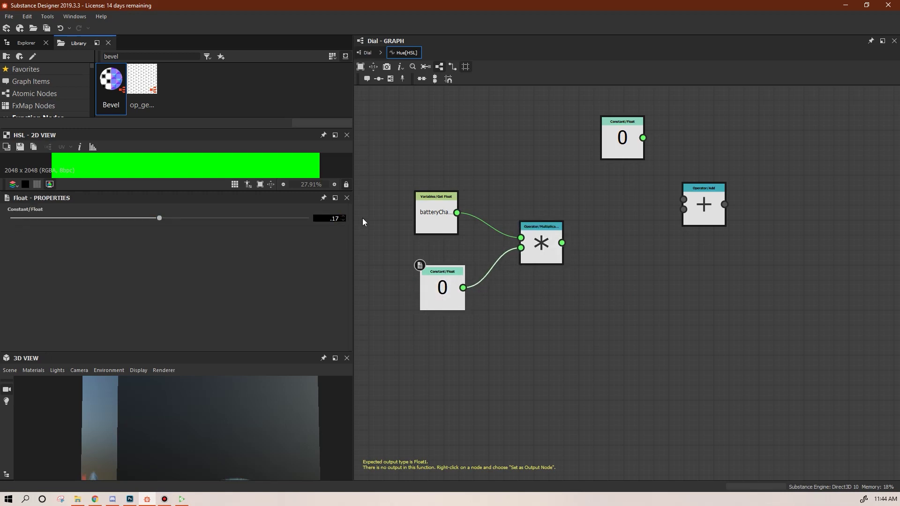
pyautogui.press('Return')
pyautogui.moveTo(430, 221); pyautogui.dragTo(439, 217)
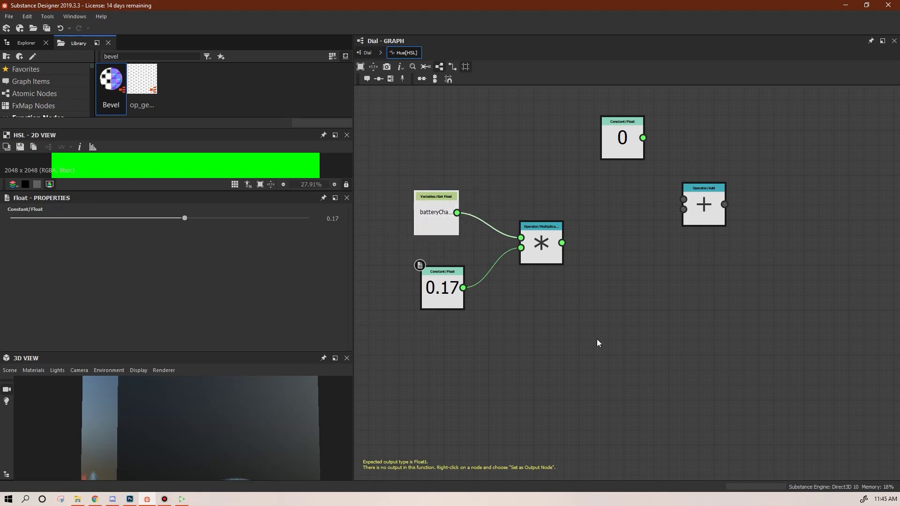
pyautogui.moveTo(446, 287); pyautogui.dragTo(438, 281)
pyautogui.moveTo(555, 251); pyautogui.dragTo(524, 251)
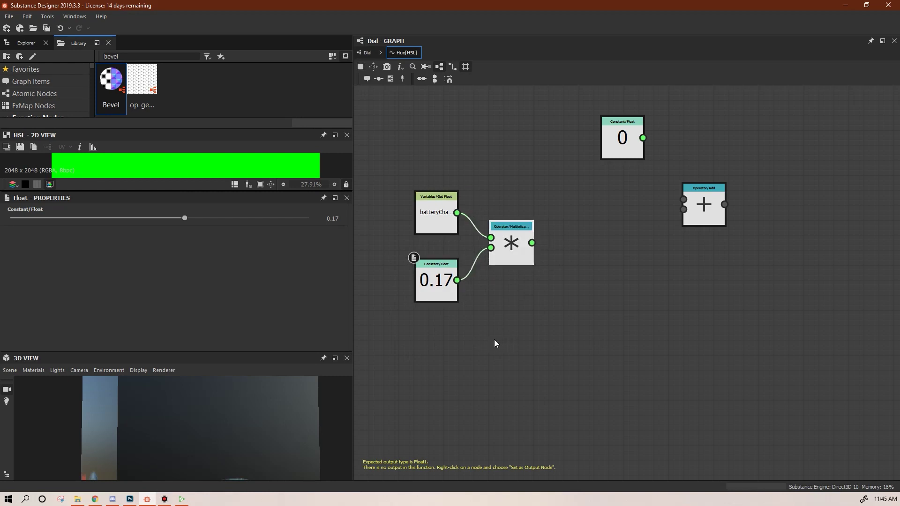
# Move the spare Float constant and the Add node closer, then wire the constant into Add's first input and the Multiplication into its second.
pyautogui.moveTo(619, 140); pyautogui.dragTo(528, 141)
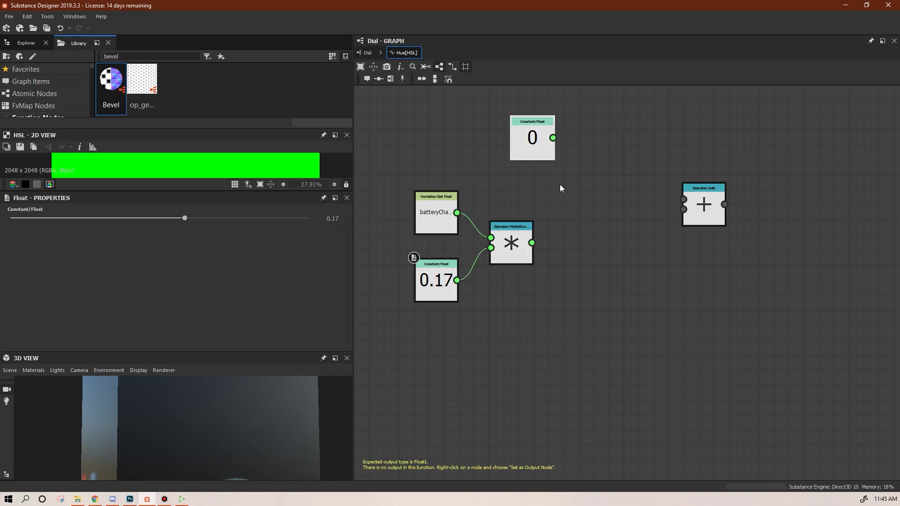
pyautogui.moveTo(698, 191); pyautogui.dragTo(625, 230)
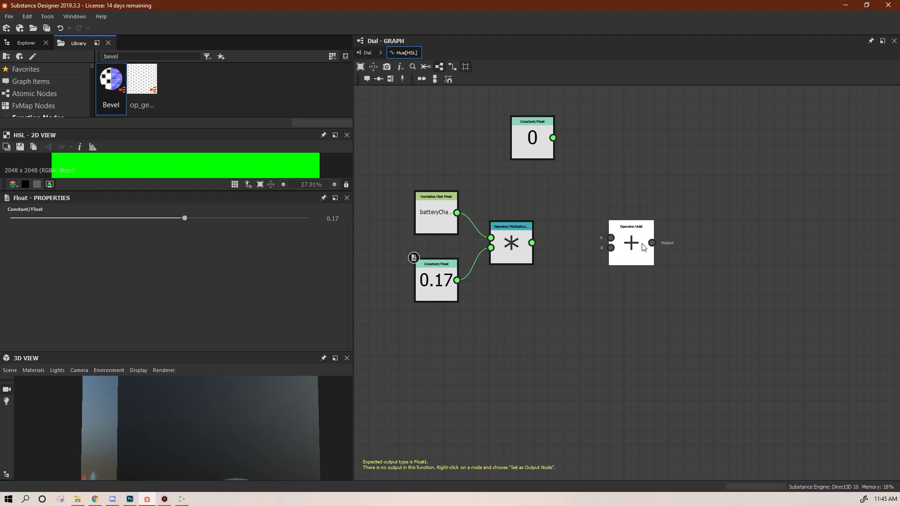
pyautogui.moveTo(535, 244); pyautogui.dragTo(610, 248)
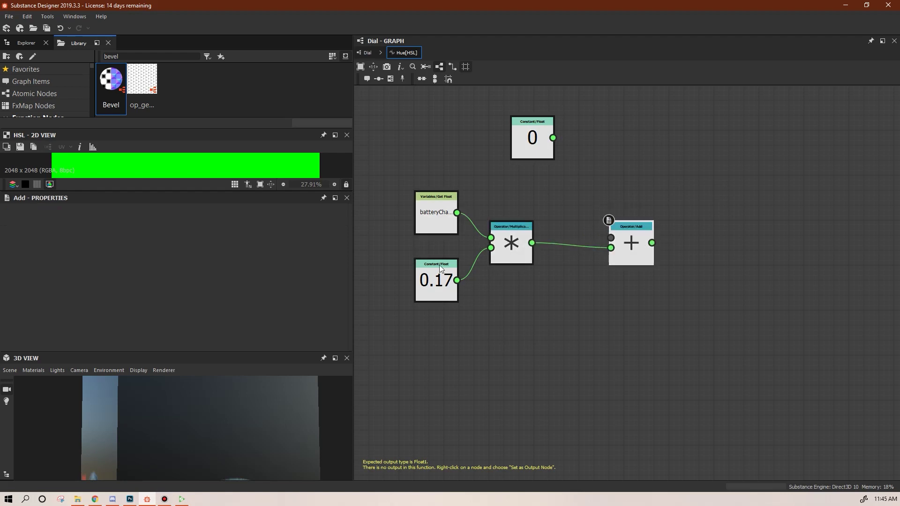
pyautogui.moveTo(554, 138); pyautogui.dragTo(609, 235)
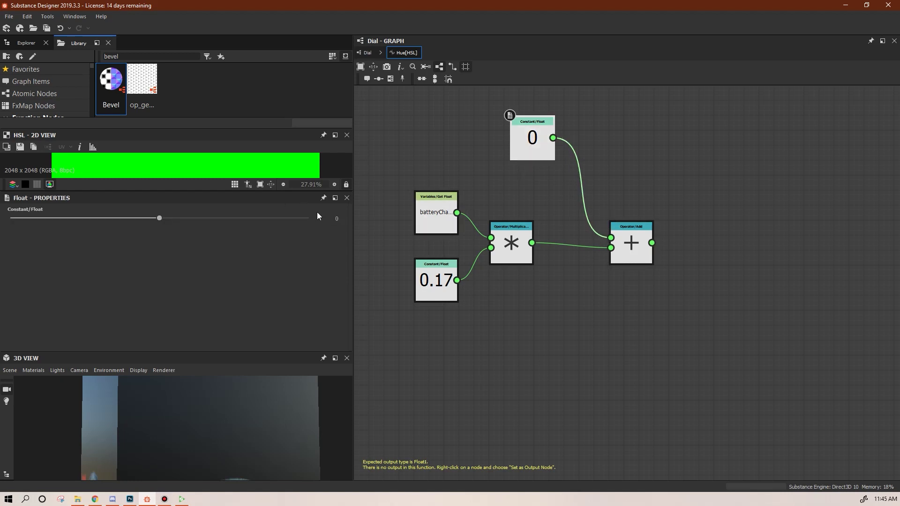
# Set the Float constant feeding the Add node to 0.33 and make Add the function's output node.
pyautogui.click(317, 216)
pyautogui.write('0.33')
pyautogui.press('Return')
pyautogui.click(628, 252)
pyautogui.rightClick(629, 252)
pyautogui.click(667, 294)
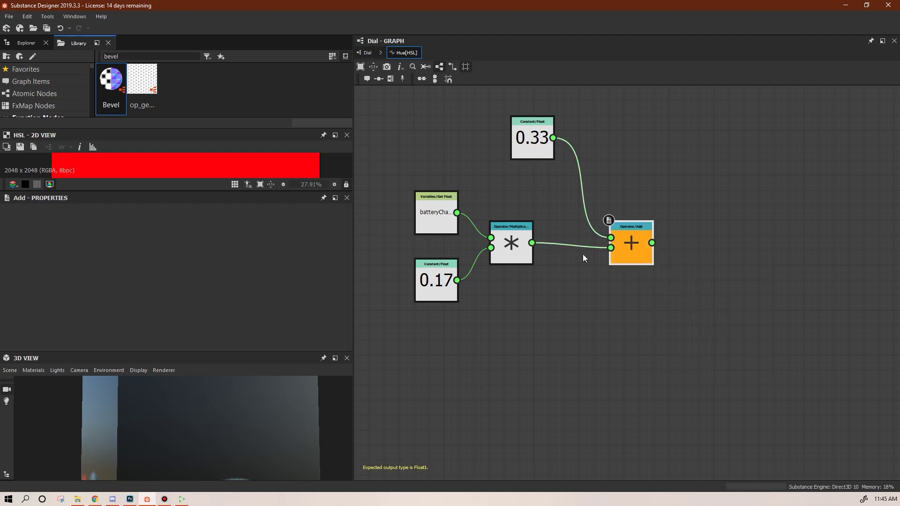
# Return to the Dial graph and raise the battery charge parameter's default to its maximum.
pyautogui.click(365, 52)
pyautogui.doubleClick(461, 232)
pyautogui.moveTo(350, 218); pyautogui.dragTo(351, 317)
pyautogui.click(51, 300)
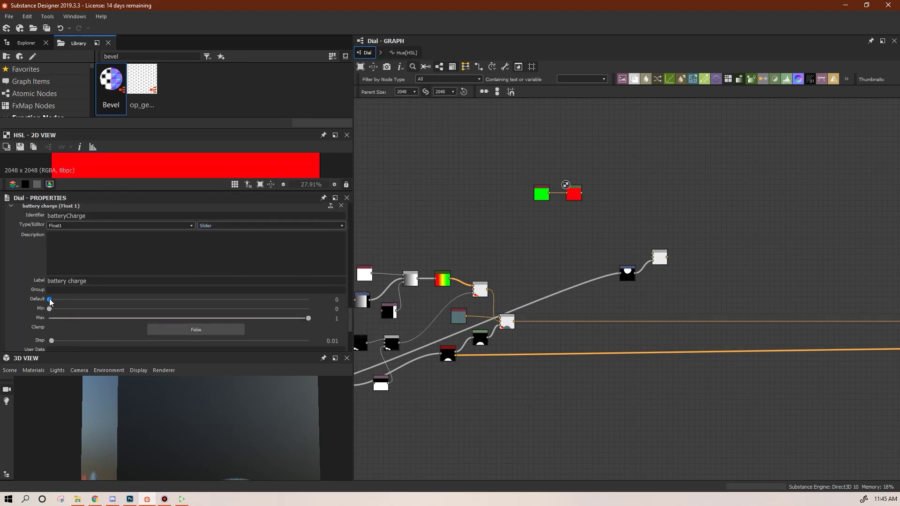
pyautogui.moveTo(48, 301); pyautogui.dragTo(322, 319)
# View the indicator disc's Blend and connect the dial's existing Blend output to its background input.
pyautogui.moveTo(665, 259); pyautogui.dragTo(663, 257)
pyautogui.doubleClick(662, 258)
pyautogui.moveTo(699, 284); pyautogui.dragTo(639, 257, button='middle')
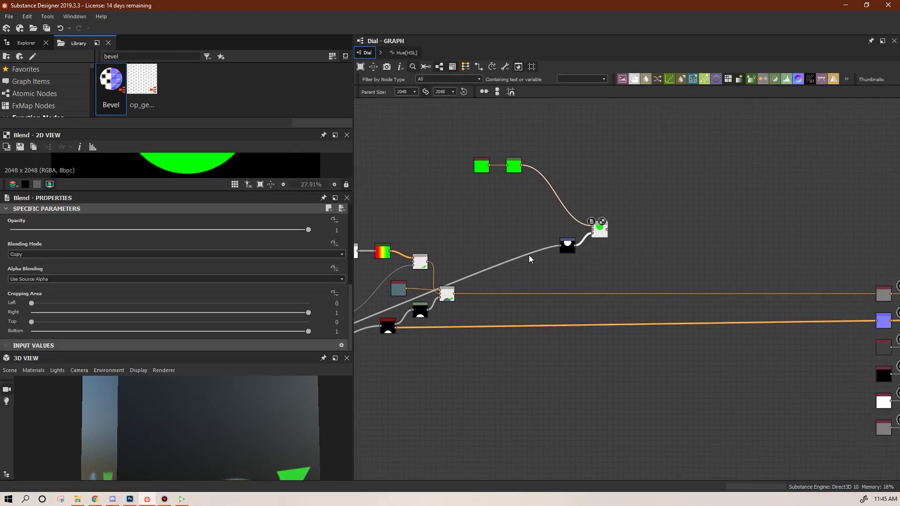
pyautogui.moveTo(519, 237); pyautogui.dragTo(592, 232)
pyautogui.scroll(4, 602, 241)
pyautogui.scroll(-3, 735, 338)
# Connect the indicator disc Blend's output to the Base Color output node.
pyautogui.moveTo(618, 221); pyautogui.dragTo(677, 308)
pyautogui.moveTo(876, 345); pyautogui.dragTo(619, 306, button='middle')
pyautogui.moveTo(677, 308); pyautogui.dragTo(760, 303)
pyautogui.click(545, 336)
pyautogui.moveTo(409, 227); pyautogui.dragTo(765, 304)
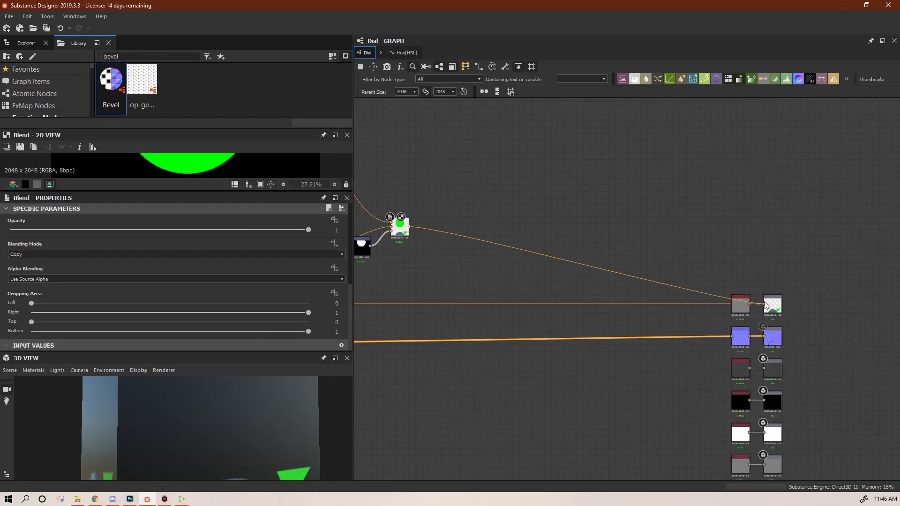
# Bring the dial cube into view in 3D and try a battery charge default of 0.63.
pyautogui.scroll(-4, 224, 424)
pyautogui.scroll(-2, 225, 424)
pyautogui.moveTo(243, 424)
pyautogui.mouseDown()
pyautogui.moveTo(198, 434)
pyautogui.moveTo(333, 416)
pyautogui.moveTo(246, 431)
pyautogui.mouseUp()
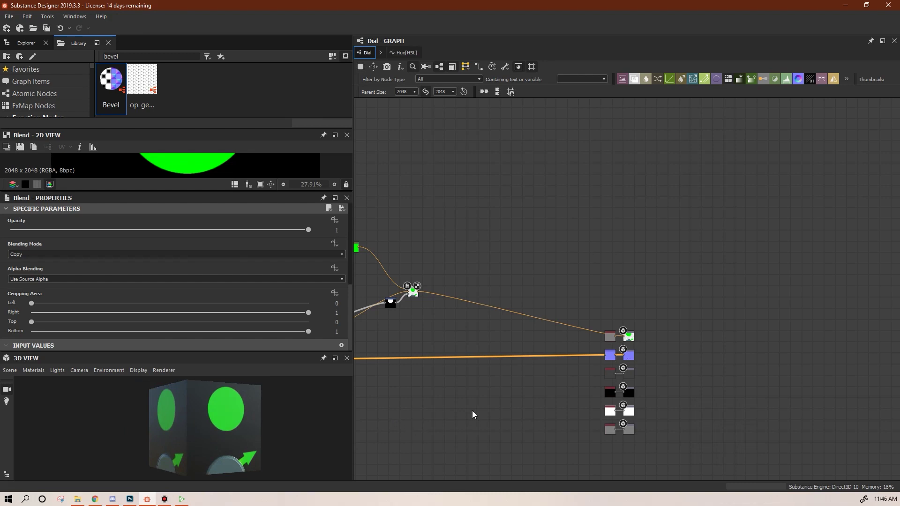
pyautogui.click(417, 370)
pyautogui.scroll(-2, 346, 269)
pyautogui.scroll(4, 335, 244)
pyautogui.scroll(5, 349, 239)
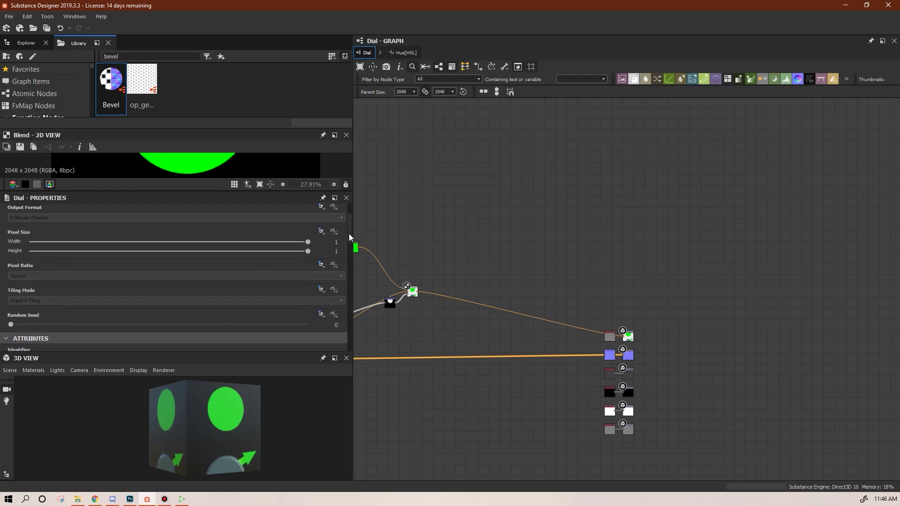
pyautogui.scroll(-7, 351, 234)
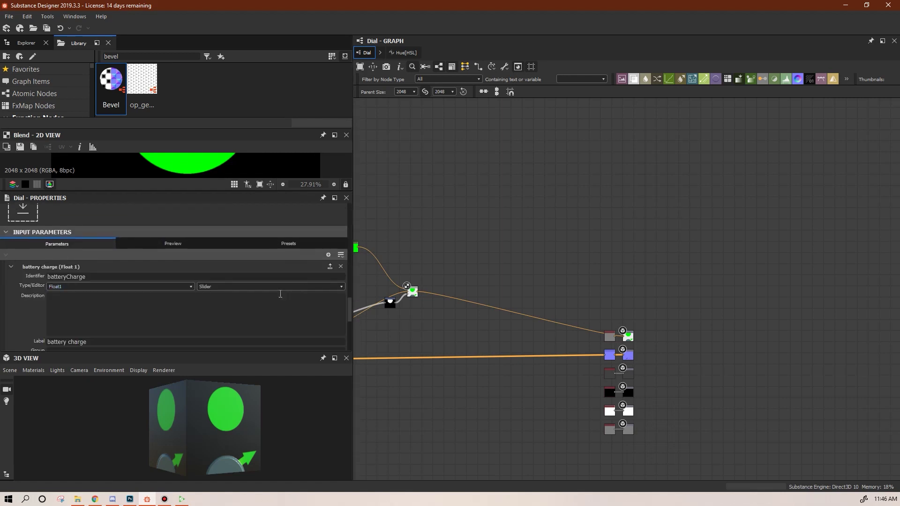
pyautogui.scroll(-3, 351, 316)
pyautogui.moveTo(288, 244); pyautogui.dragTo(213, 250)
# Shrink the indicator disc uniformly in its Transformation 2D node, keeping it in the upper middle of the texture.
pyautogui.moveTo(402, 270); pyautogui.dragTo(620, 315, button='middle')
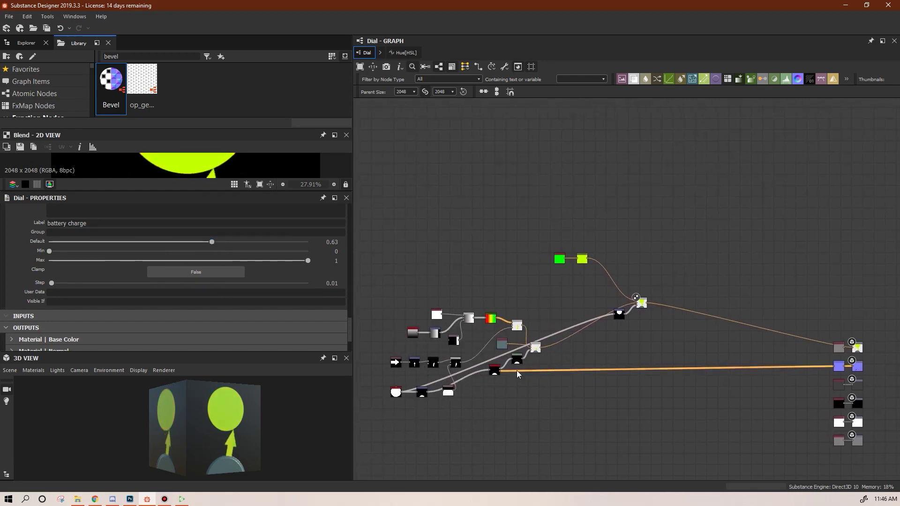
pyautogui.doubleClick(619, 314)
pyautogui.moveTo(206, 191); pyautogui.dragTo(206, 226)
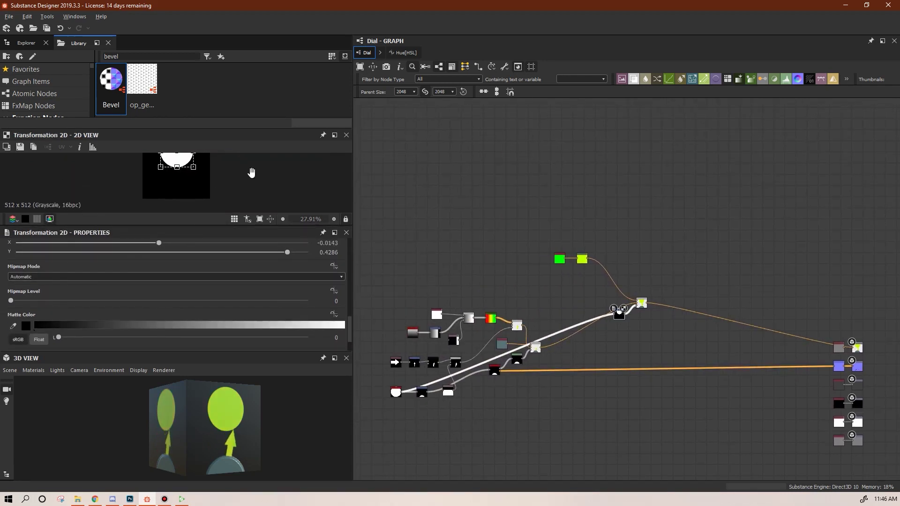
pyautogui.moveTo(252, 173); pyautogui.dragTo(256, 209, button='middle')
pyautogui.keyDown('alt'); pyautogui.keyDown('shift'); pyautogui.moveTo(197, 202); pyautogui.dragTo(184, 186); pyautogui.keyUp('shift'); pyautogui.keyUp('alt')
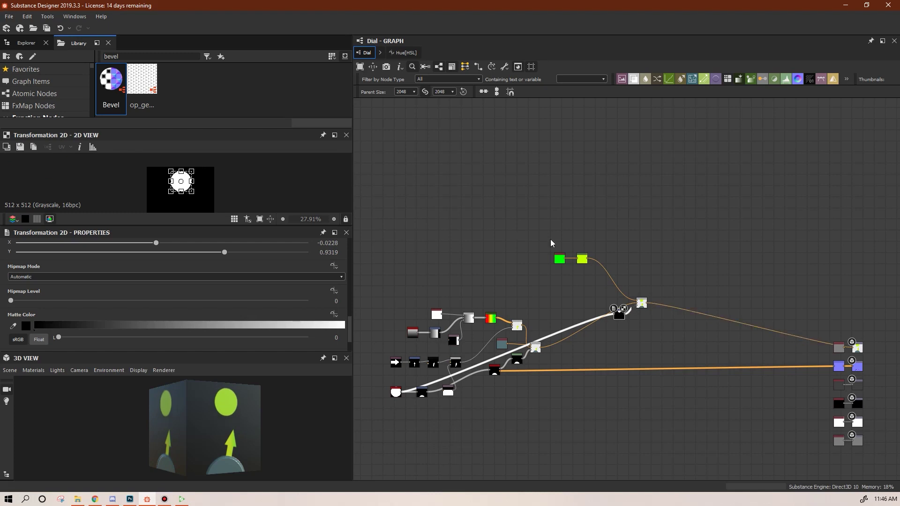
# Set the battery charge parameter's default to 0.48.
pyautogui.click(486, 233)
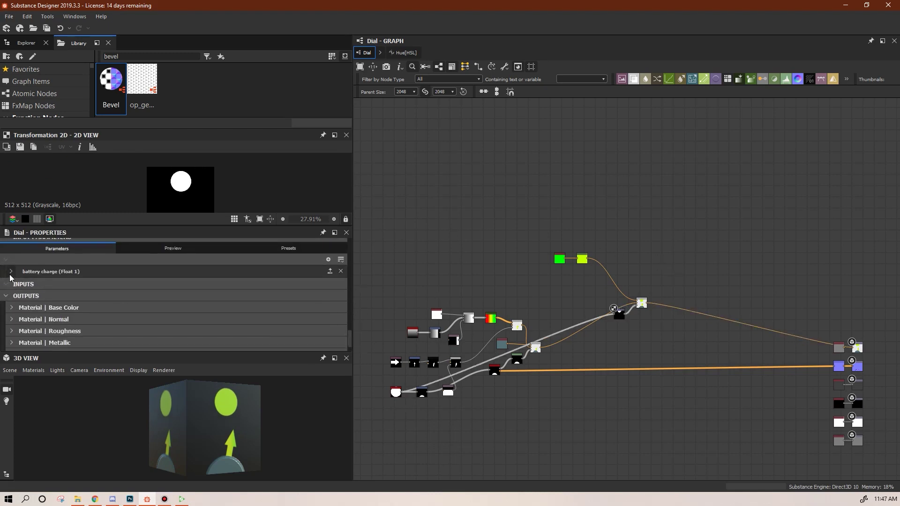
pyautogui.scroll(-3, 349, 322)
pyautogui.moveTo(213, 290); pyautogui.dragTo(173, 301)
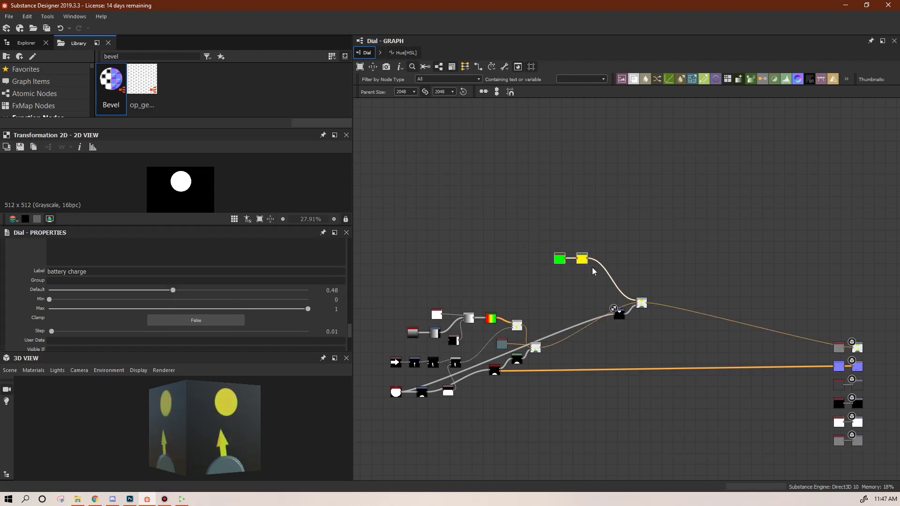
# Move the indicator's Uniform Color and HSL nodes closer to its Blend node.
pyautogui.moveTo(583, 260); pyautogui.dragTo(598, 288)
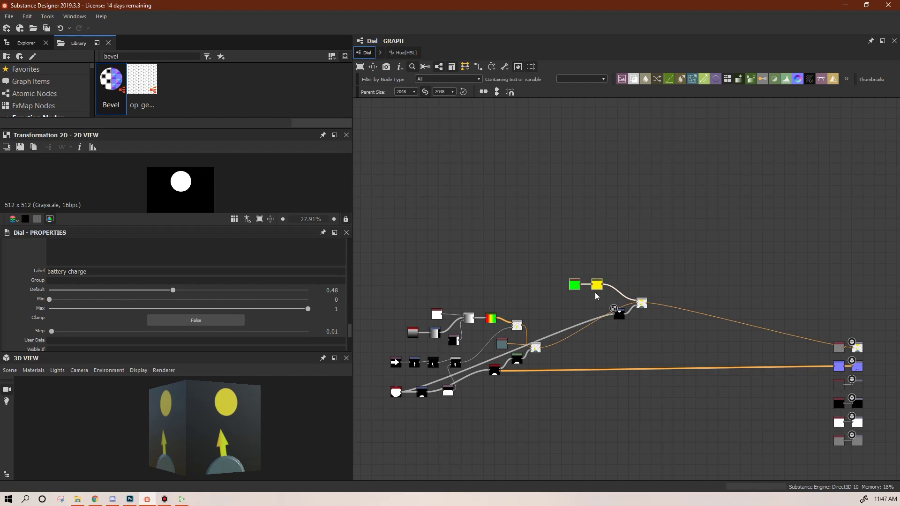
pyautogui.scroll(5, 595, 292)
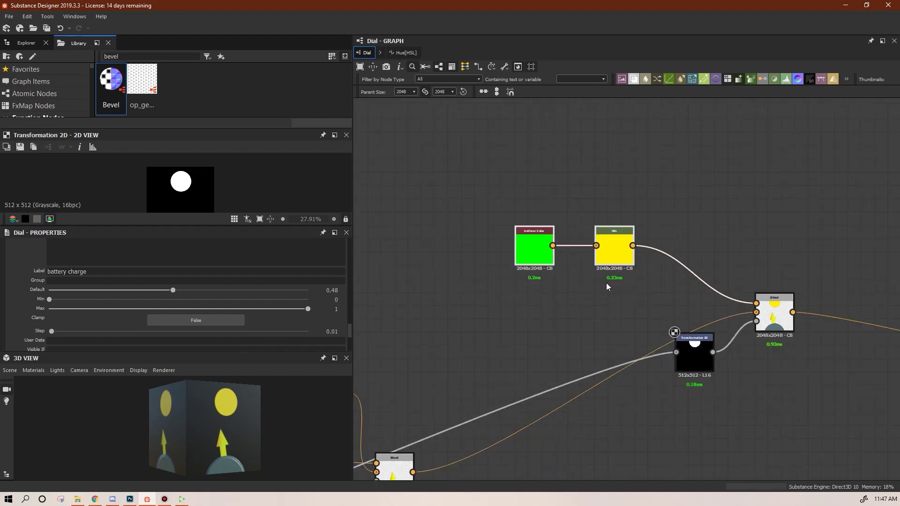
pyautogui.moveTo(603, 246); pyautogui.dragTo(643, 252)
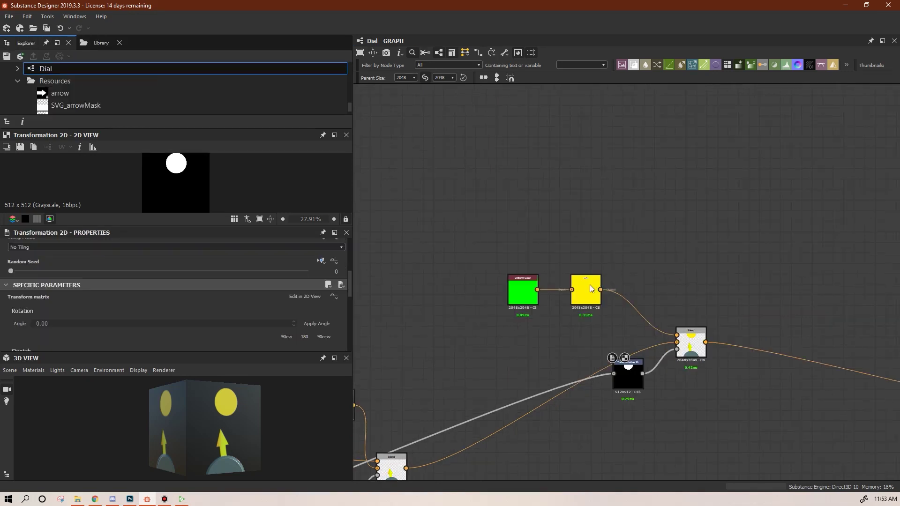
# Add a second HSL node above the existing one and connect the green Uniform Color to its input.
pyautogui.moveTo(653, 239)
pyautogui.mouseDown(button='middle')
pyautogui.moveTo(626, 227)
pyautogui.moveTo(638, 245)
pyautogui.mouseUp(button='middle')
pyautogui.click(564, 287)
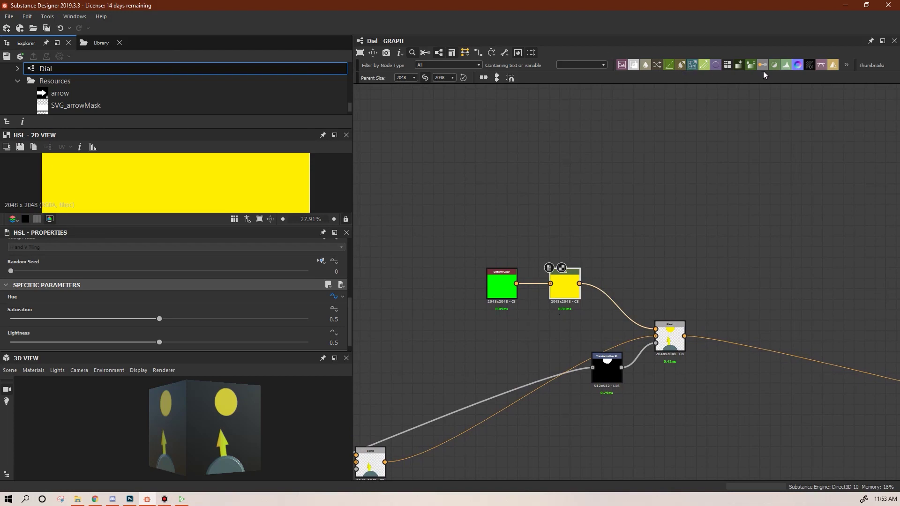
pyautogui.rightClick(629, 145)
pyautogui.moveTo(665, 151)
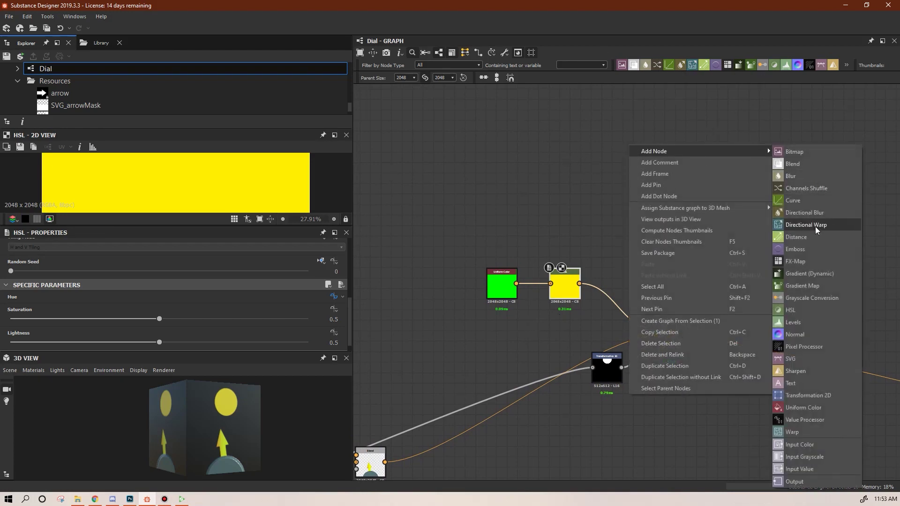
pyautogui.click(791, 310)
pyautogui.moveTo(627, 144); pyautogui.dragTo(596, 199)
pyautogui.moveTo(516, 284); pyautogui.dragTo(582, 199)
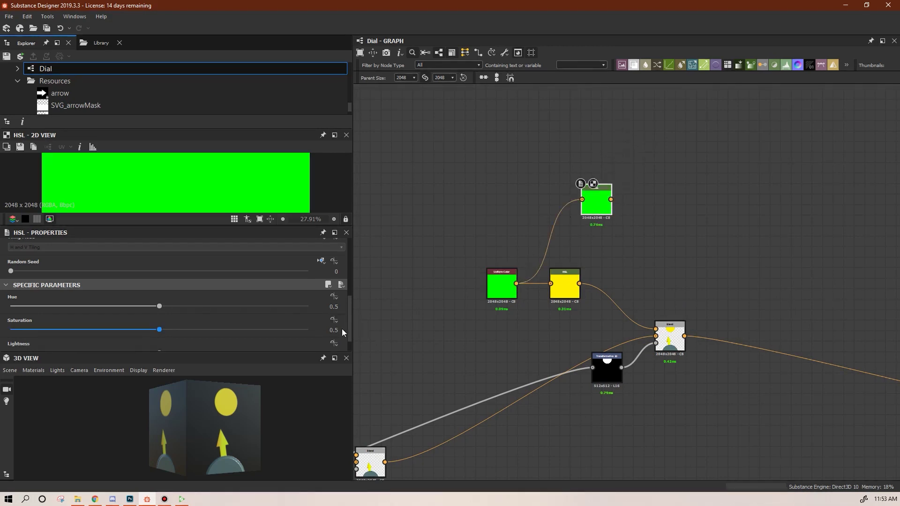
# Try darkening the new HSL node by lowering its Lightness to 0.43.
pyautogui.scroll(-2, 350, 330)
pyautogui.moveTo(159, 332); pyautogui.dragTo(100, 337)
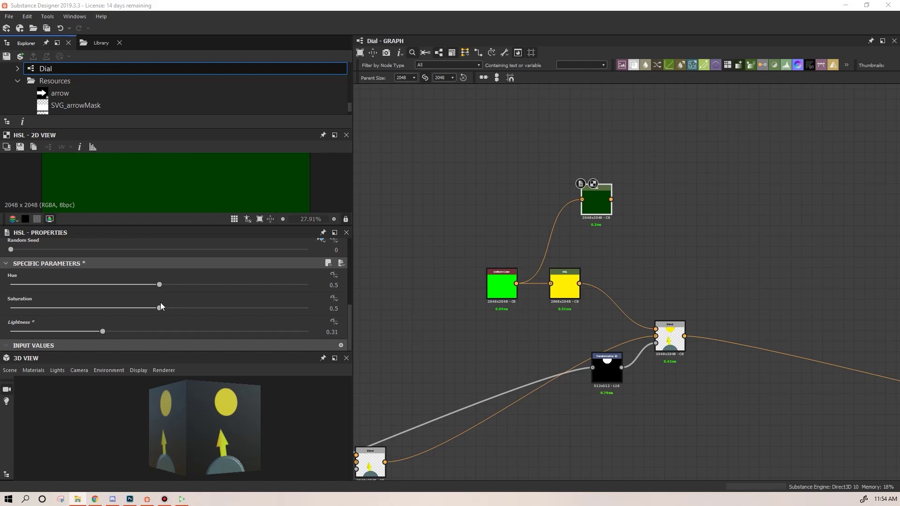
pyautogui.moveTo(103, 330); pyautogui.dragTo(130, 334)
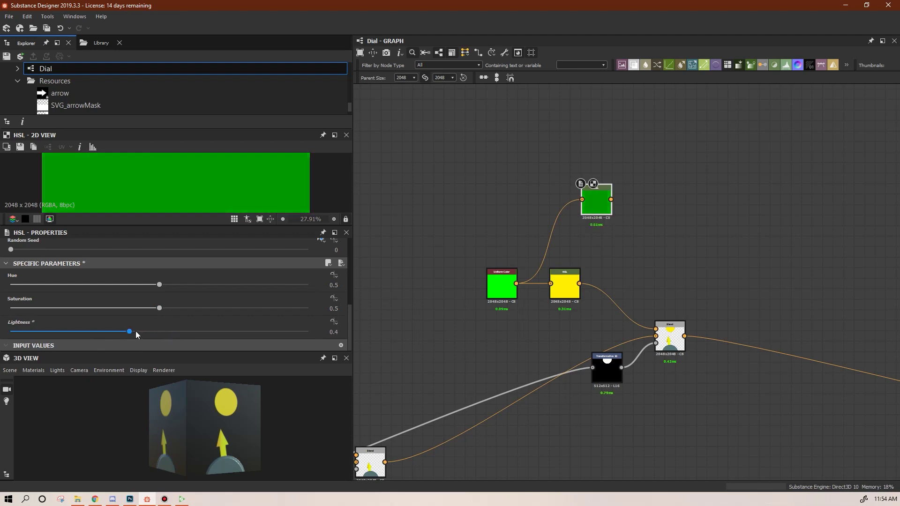
pyautogui.moveTo(130, 334); pyautogui.dragTo(140, 334)
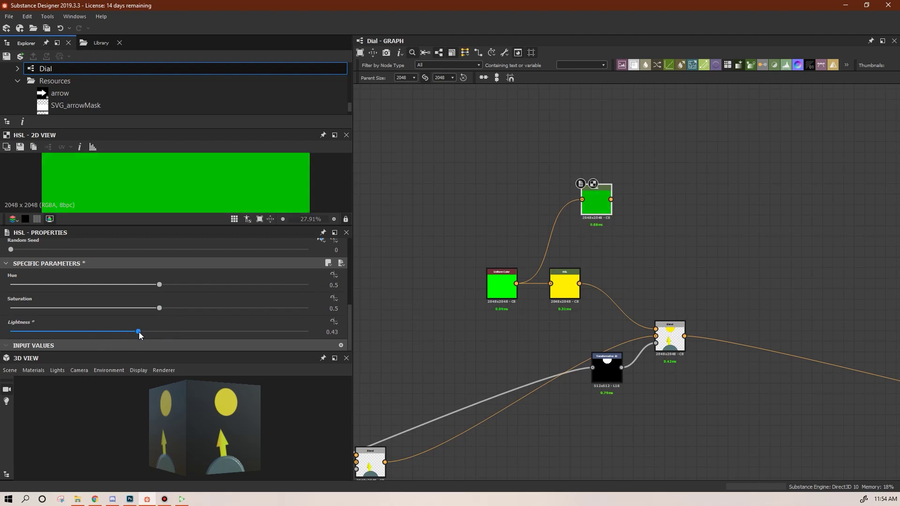
# Feed the indicator Blend's foreground from the new HSL node and give that node's Lightness an empty function.
pyautogui.moveTo(610, 220); pyautogui.dragTo(656, 328)
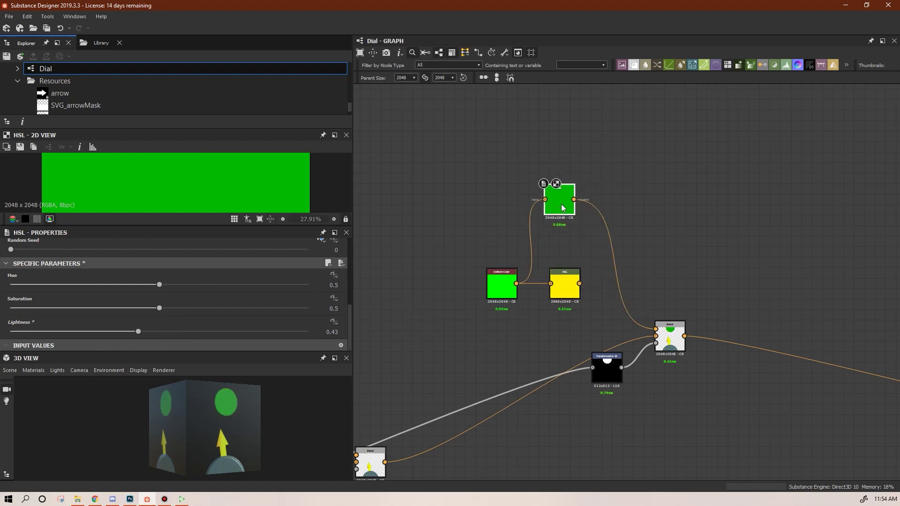
pyautogui.click(333, 322)
pyautogui.click(360, 355)
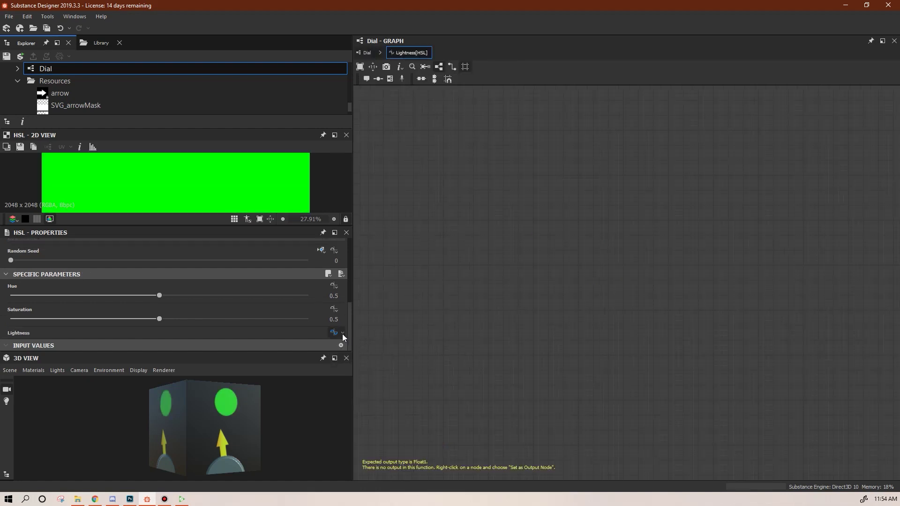
# Search the library for "wave" and place the Wave function node in the Lightness function.
pyautogui.rightClick(500, 175)
pyautogui.moveTo(532, 182)
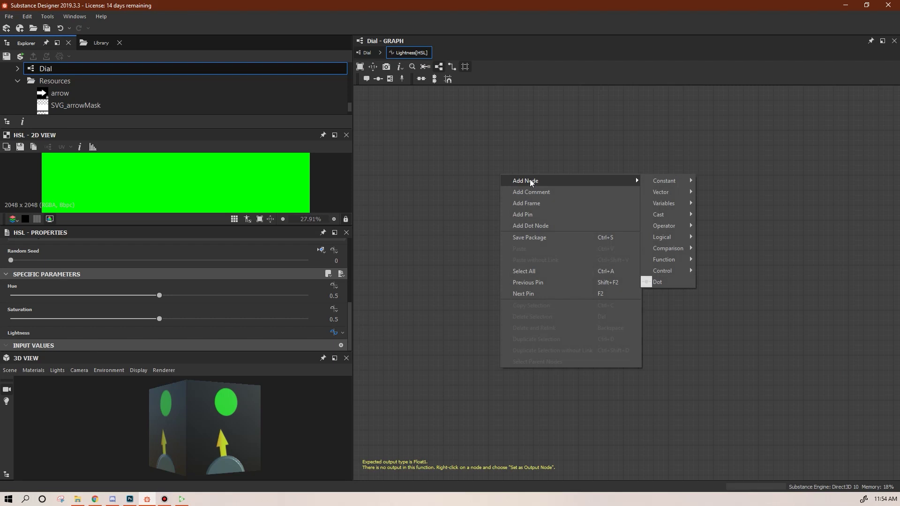
pyautogui.click(101, 42)
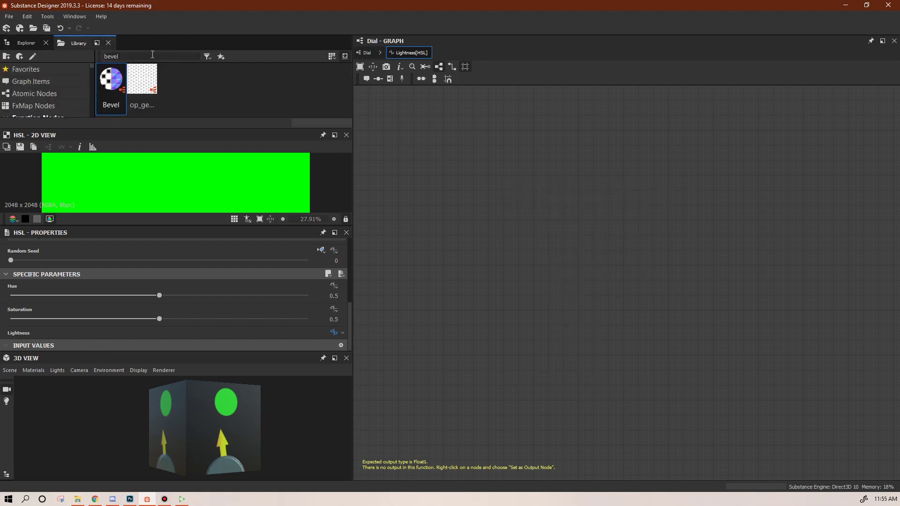
pyautogui.write('wave')
pyautogui.moveTo(203, 79); pyautogui.dragTo(567, 217)
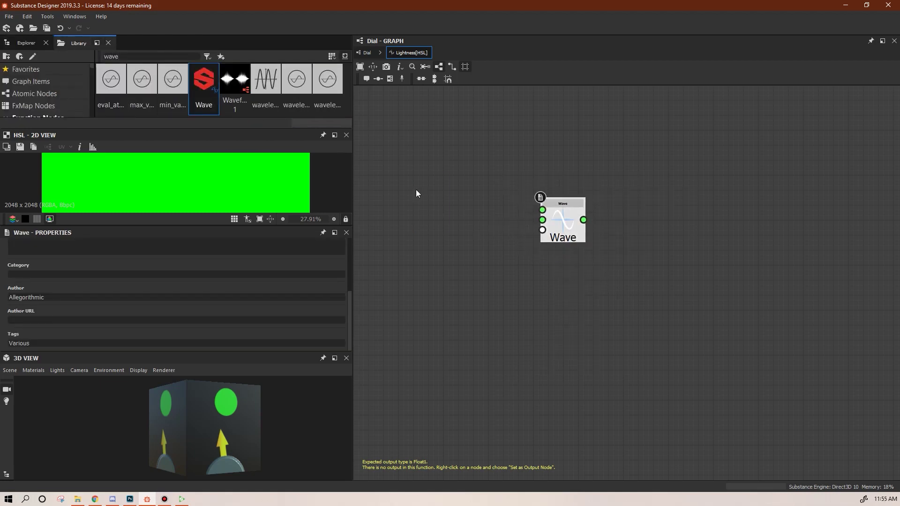
# Add a Float constant node beside the Wave node in the Lightness function.
pyautogui.rightClick(412, 175)
pyautogui.moveTo(589, 187)
pyautogui.click(624, 183)
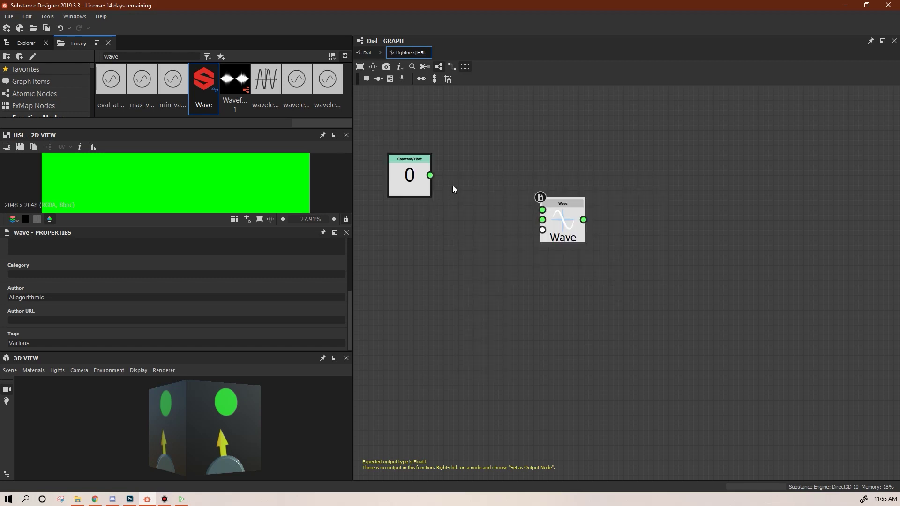
# Duplicate the Float constant, set the copy to 0.2 and connect it to the Wave node's Amplitude input.
pyautogui.click(412, 181)
pyautogui.hotkey('ctrl', 'd')
pyautogui.moveTo(410, 174); pyautogui.dragTo(459, 138)
pyautogui.moveTo(626, 282); pyautogui.dragTo(451, 213)
pyautogui.click(335, 253)
pyautogui.write('0.2')
pyautogui.press('Return')
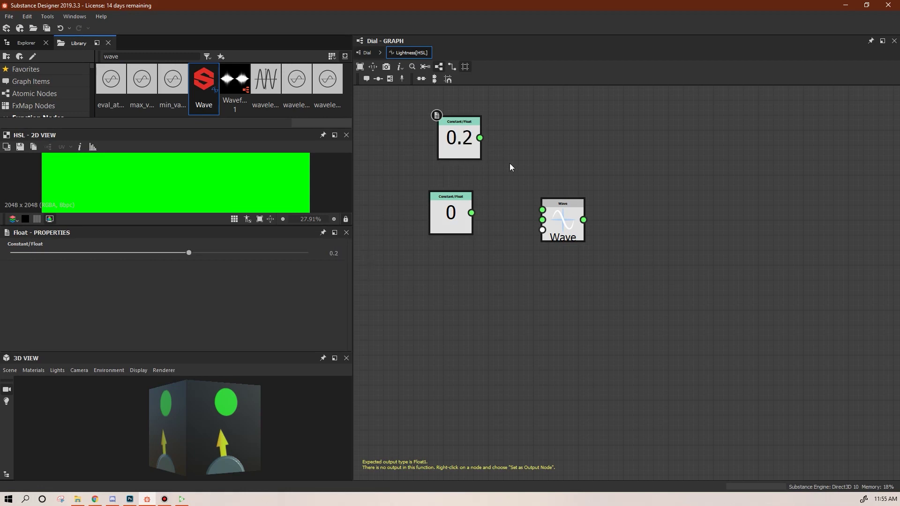
pyautogui.moveTo(480, 137); pyautogui.dragTo(542, 210)
# Set the other Float constant to 3, connect it to the Wave node's Frequency input and tidy both constants.
pyautogui.click(446, 221)
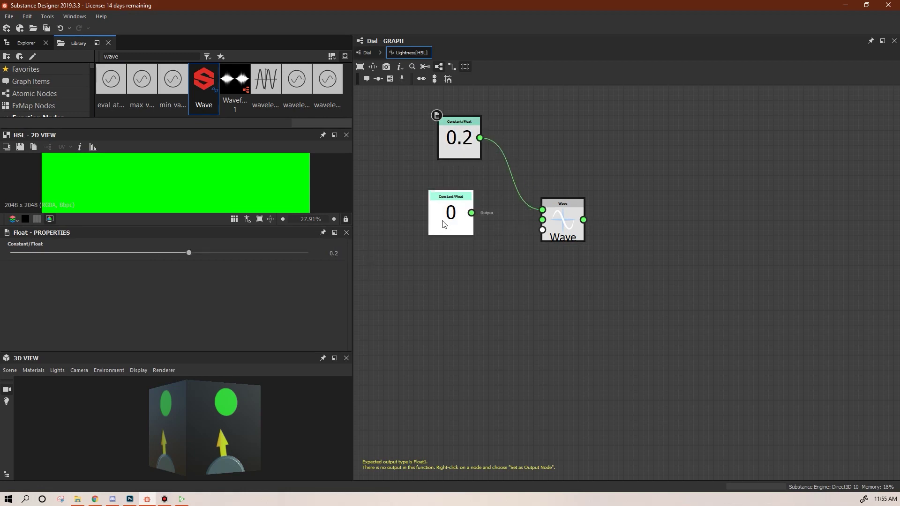
pyautogui.write('3')
pyautogui.press('Return')
pyautogui.moveTo(489, 214); pyautogui.dragTo(542, 219)
pyautogui.moveTo(473, 234); pyautogui.dragTo(488, 250)
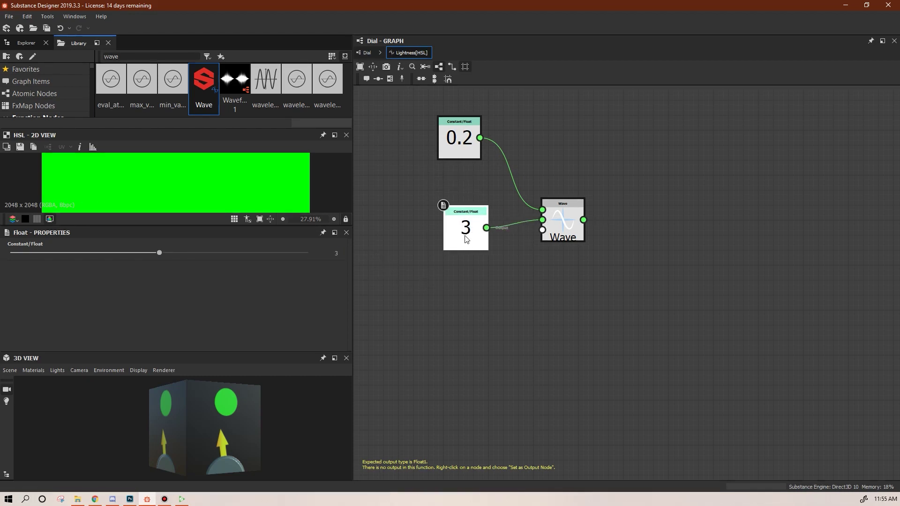
pyautogui.moveTo(460, 133); pyautogui.dragTo(466, 163)
pyautogui.click(466, 230)
pyautogui.moveTo(466, 230); pyautogui.dragTo(467, 236)
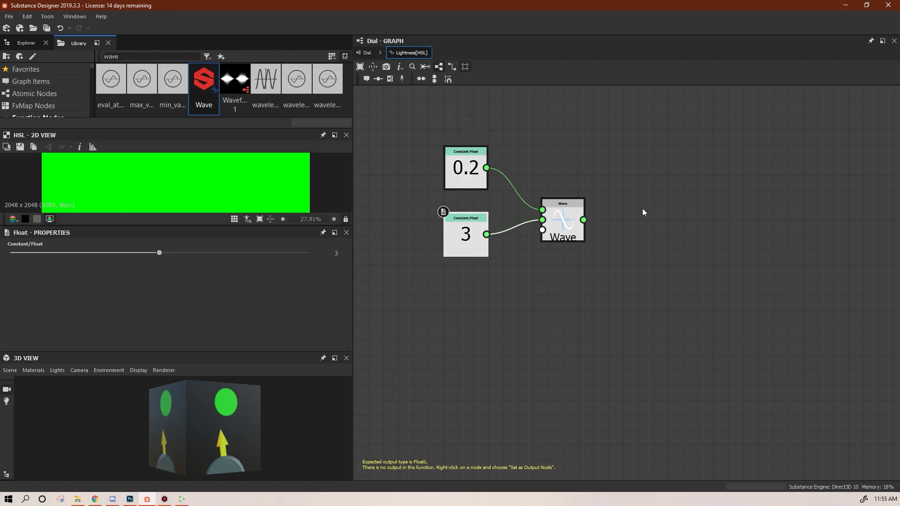
# Add an Absolute function node fed by the Wave output and line it up beside the Wave node.
pyautogui.rightClick(642, 207)
pyautogui.moveTo(668, 211)
pyautogui.moveTo(825, 304)
pyautogui.moveTo(805, 290)
pyautogui.click(731, 292)
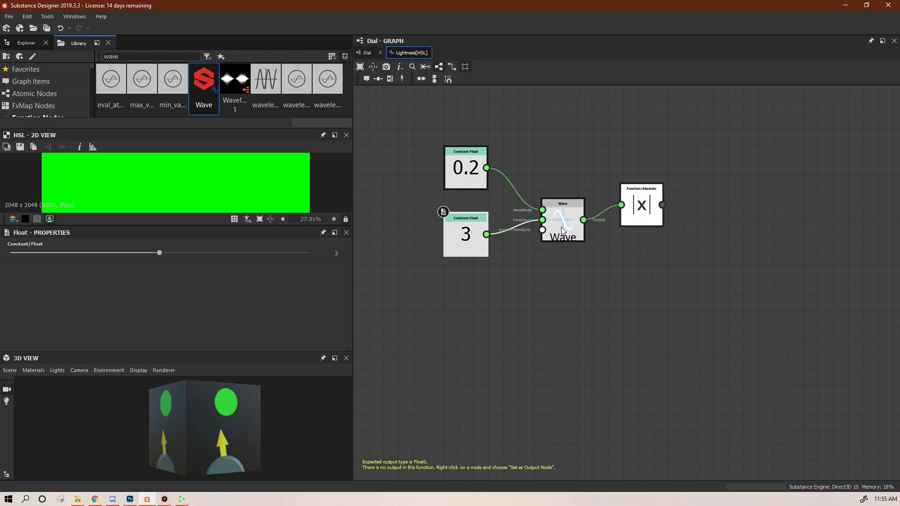
pyautogui.moveTo(628, 210); pyautogui.dragTo(628, 217)
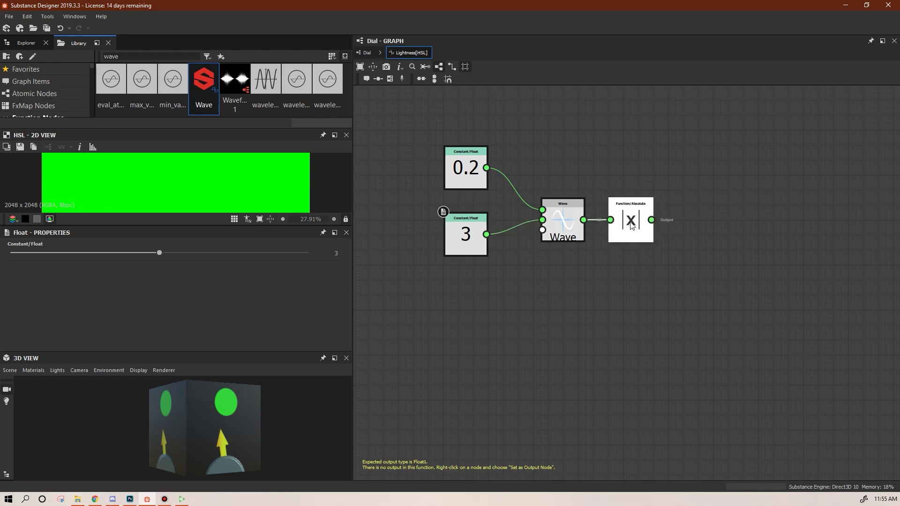
# Add a Float constant node below the Absolute node and set it to 0.3.
pyautogui.moveTo(698, 291); pyautogui.dragTo(608, 248, button='middle')
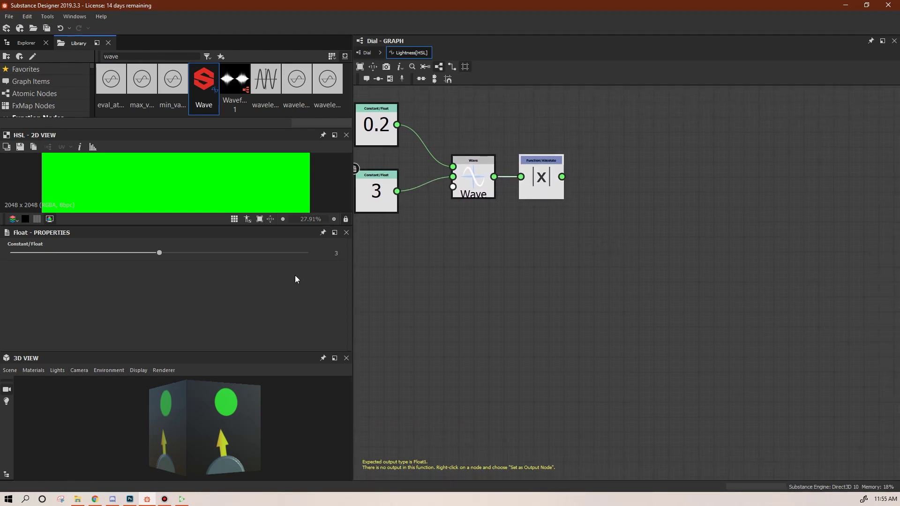
pyautogui.rightClick(523, 270)
pyautogui.moveTo(563, 276)
pyautogui.moveTo(687, 276)
pyautogui.click(736, 277)
pyautogui.click(340, 253)
pyautogui.write('0.3')
pyautogui.press('Return')
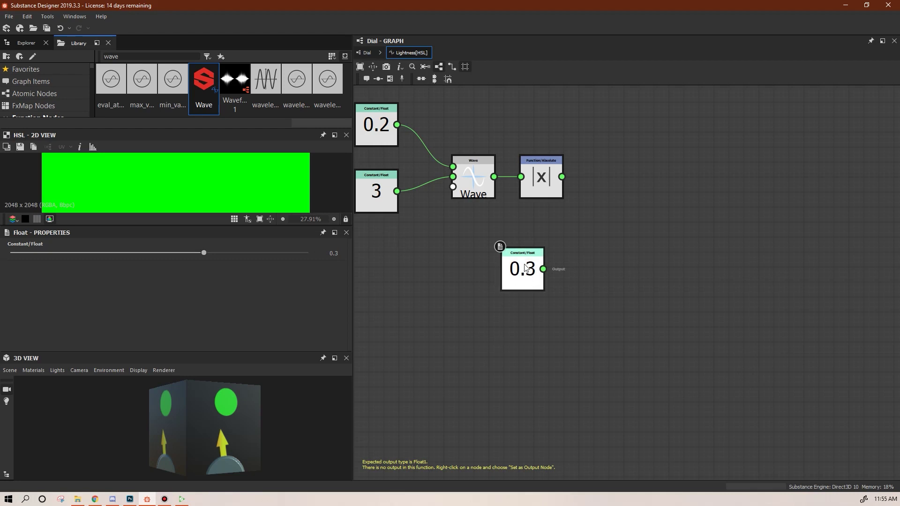
# Add an Add operator summing the Absolute output and the 0.3 constant, and set it as the output node.
pyautogui.rightClick(582, 220)
pyautogui.moveTo(620, 227)
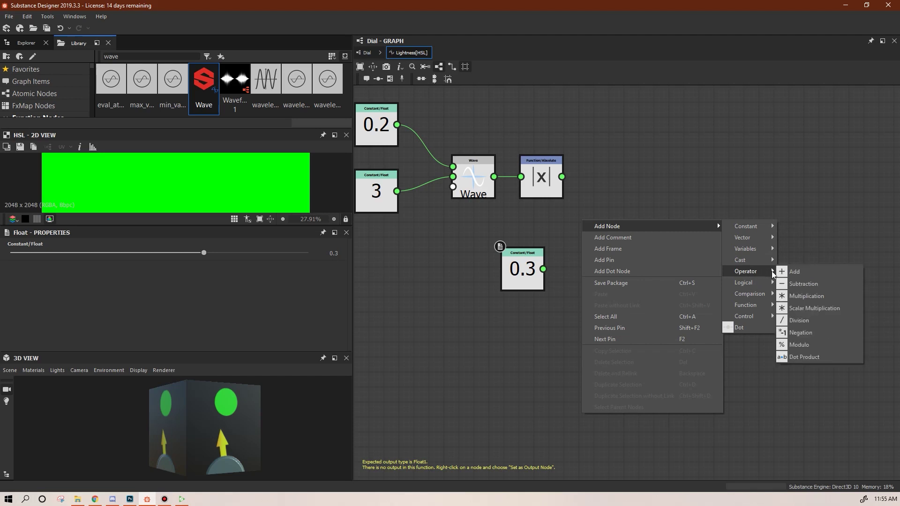
pyautogui.click(794, 272)
pyautogui.moveTo(583, 213); pyautogui.dragTo(626, 199)
pyautogui.moveTo(567, 181); pyautogui.dragTo(539, 259)
pyautogui.moveTo(623, 193); pyautogui.dragTo(630, 184)
pyautogui.rightClick(629, 176)
pyautogui.click(669, 222)
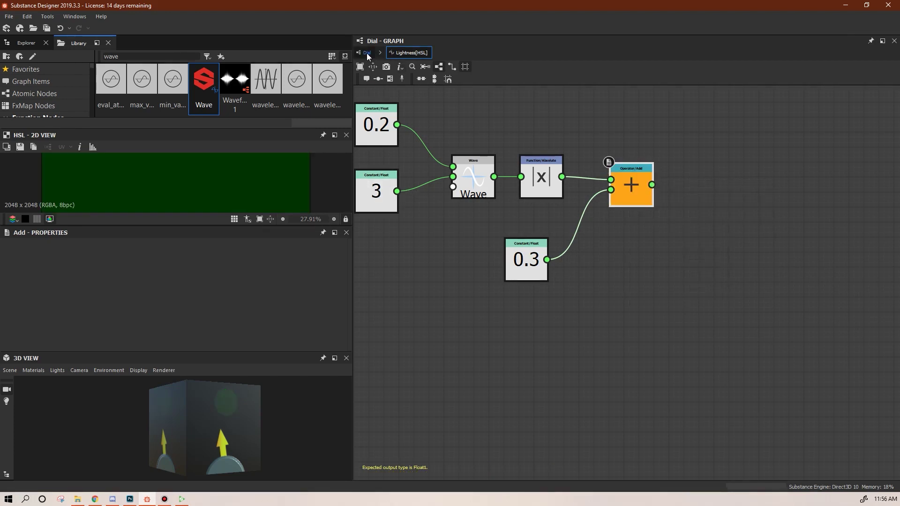
# Preview the Dial package in Substance Player by playing the timeline and raising battery charge to about 0.64.
pyautogui.click(367, 53)
pyautogui.click(19, 43)
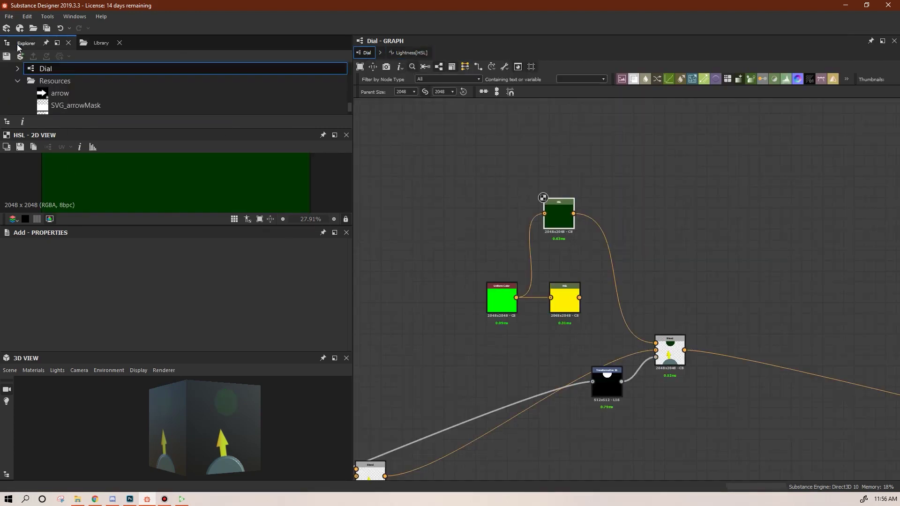
pyautogui.click(20, 56)
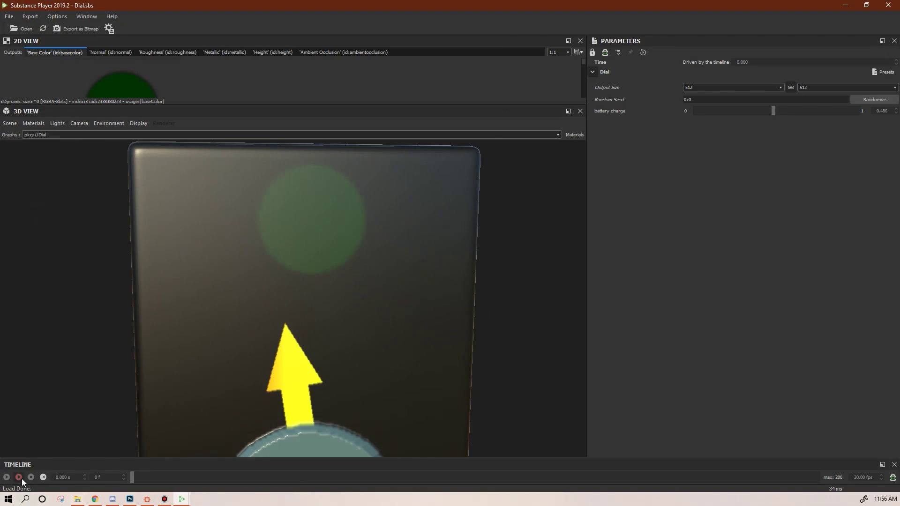
pyautogui.click(21, 478)
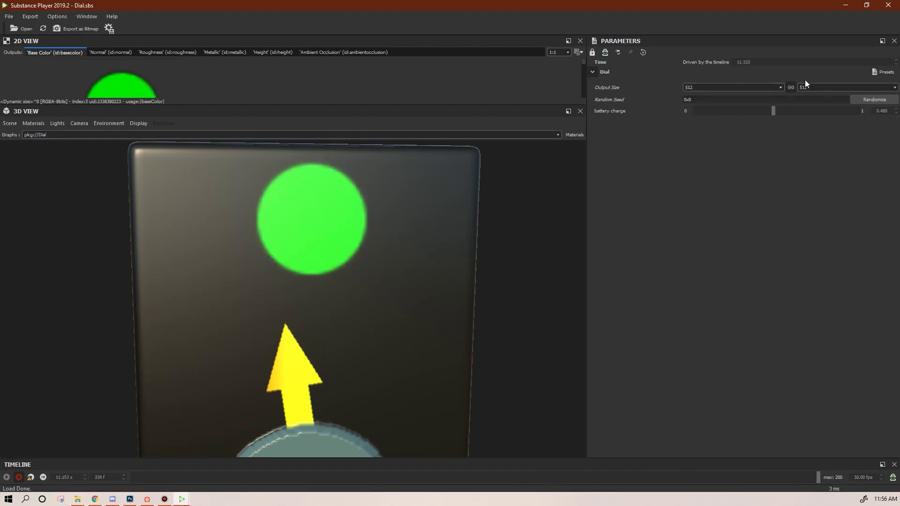
pyautogui.moveTo(782, 113); pyautogui.dragTo(799, 116)
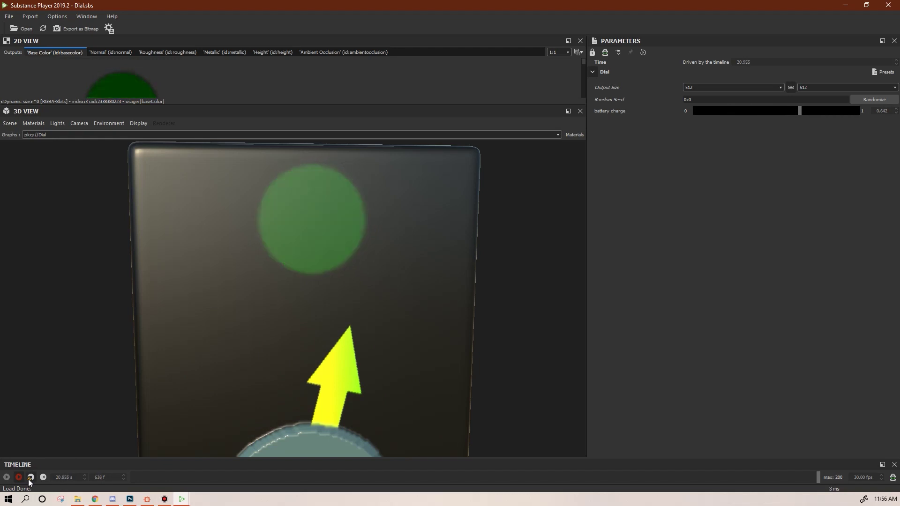
# Switch back to Substance Designer and copy all nodes of the dark green HSL node's Lightness function.
pyautogui.click(147, 499)
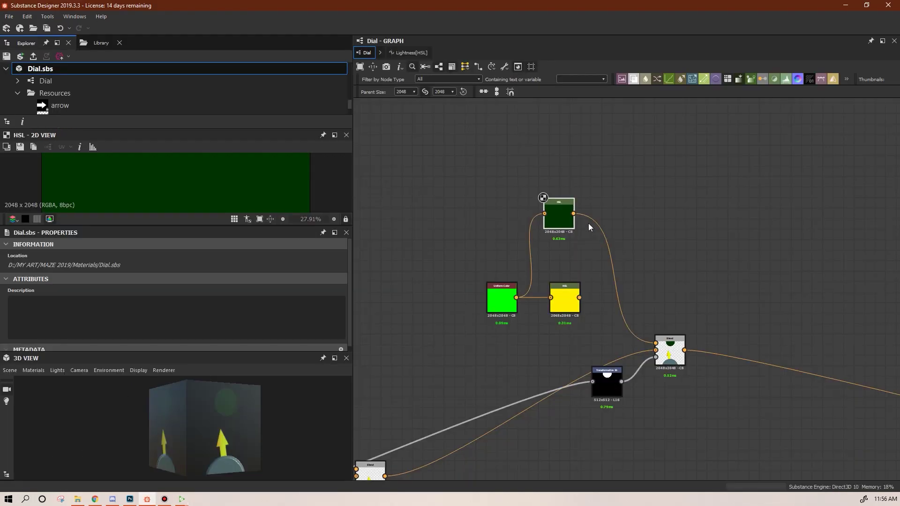
pyautogui.click(566, 221)
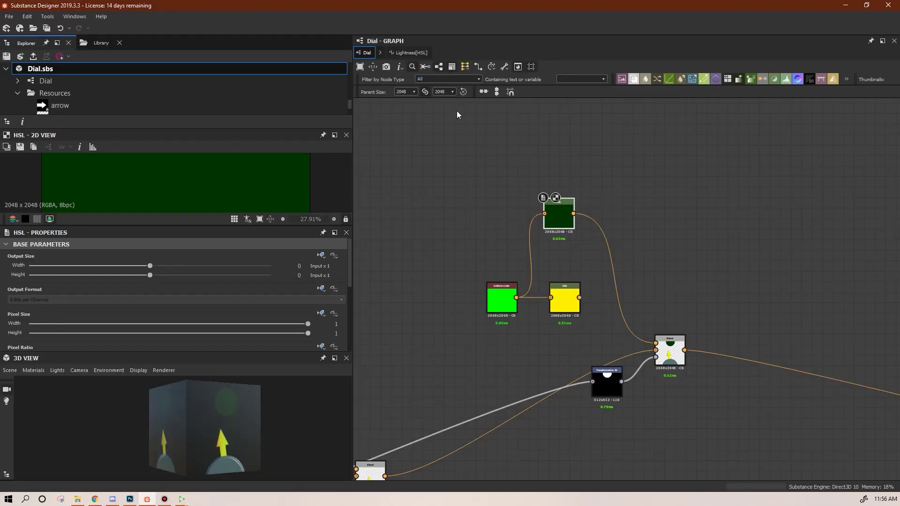
pyautogui.click(409, 53)
pyautogui.scroll(-3, 663, 252)
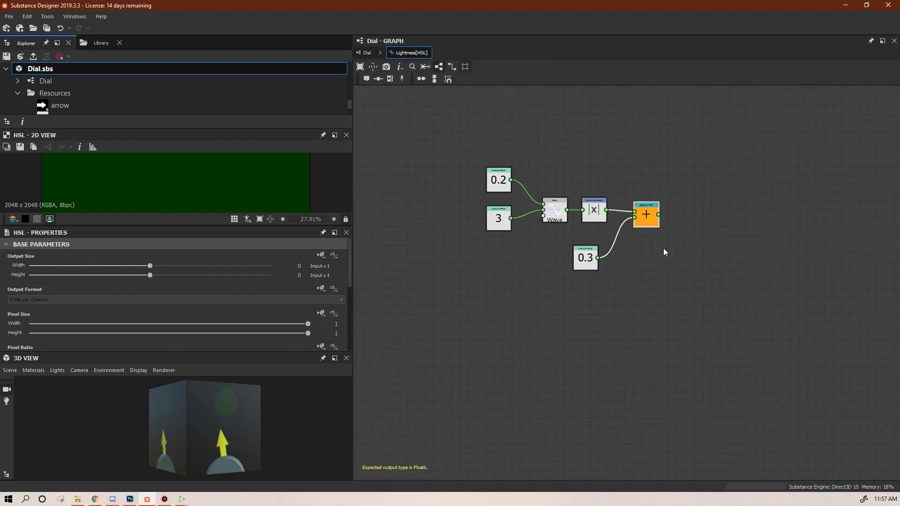
pyautogui.click(366, 53)
# Give the yellow HSL node's Lightness an empty function and paste the copied wave nodes into it.
pyautogui.doubleClick(565, 302)
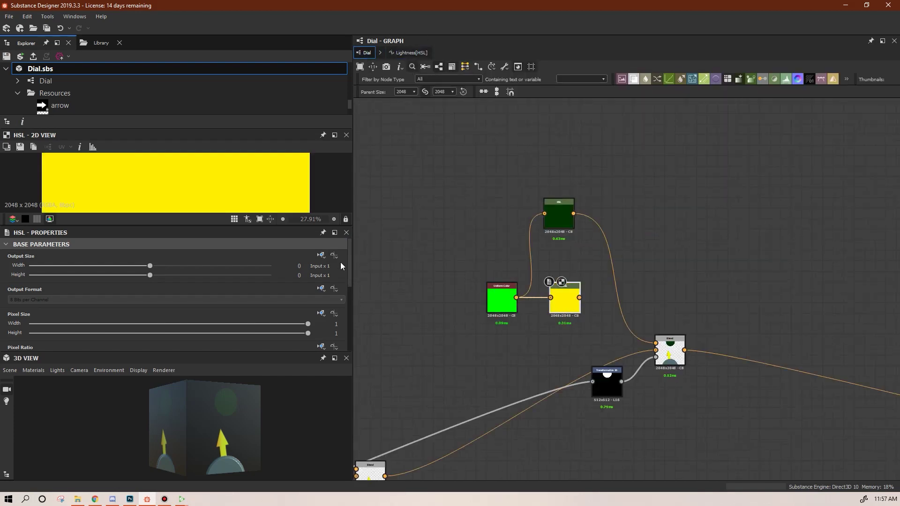
pyautogui.moveTo(351, 266); pyautogui.dragTo(353, 331)
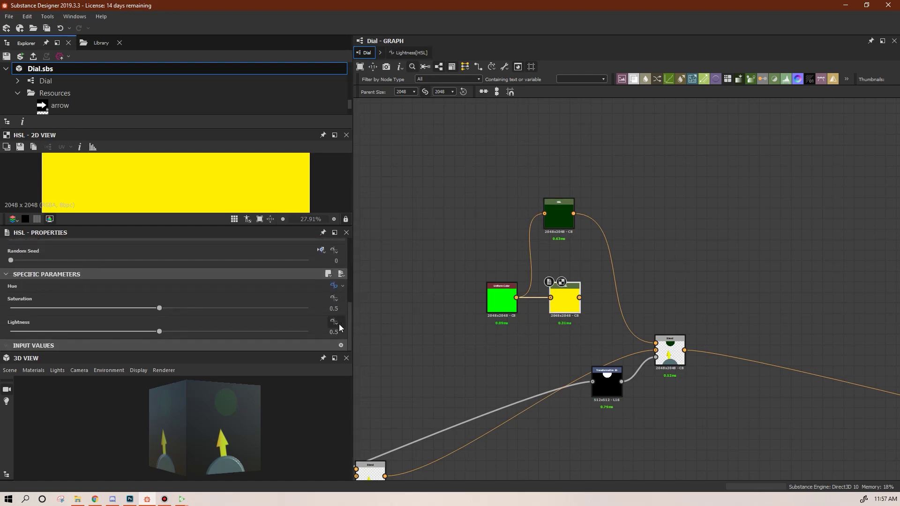
pyautogui.click(339, 324)
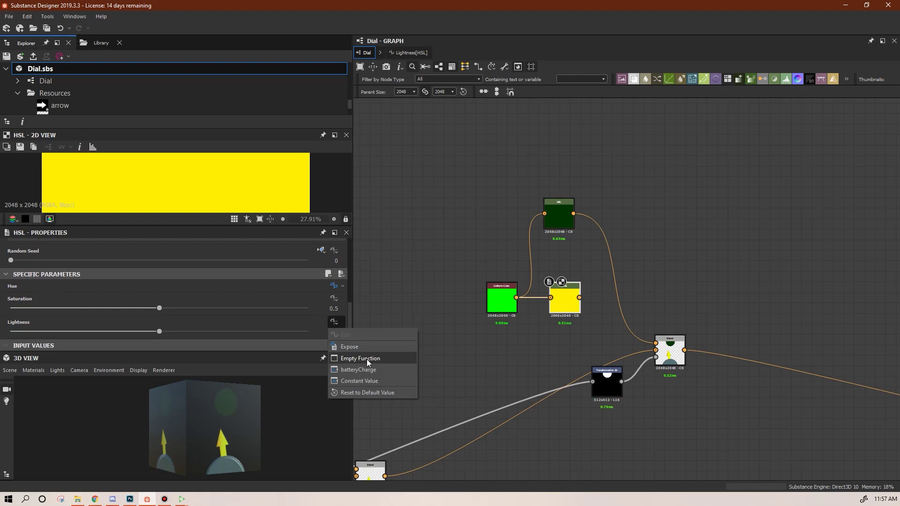
pyautogui.click(366, 359)
pyautogui.hotkey('ctrl', 'v')
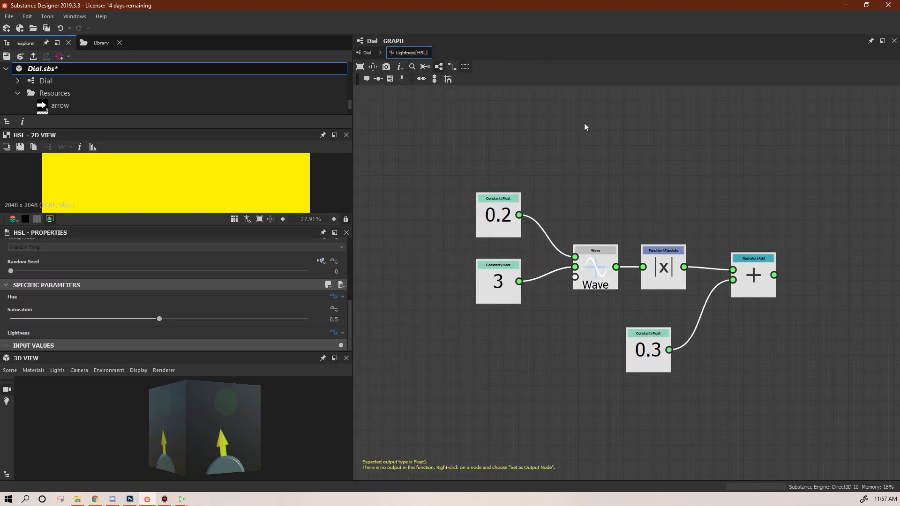
# Delete the extra dark green HSL node in the Dial graph and feed the indicator Blend's foreground from the yellow HSL node.
pyautogui.click(366, 52)
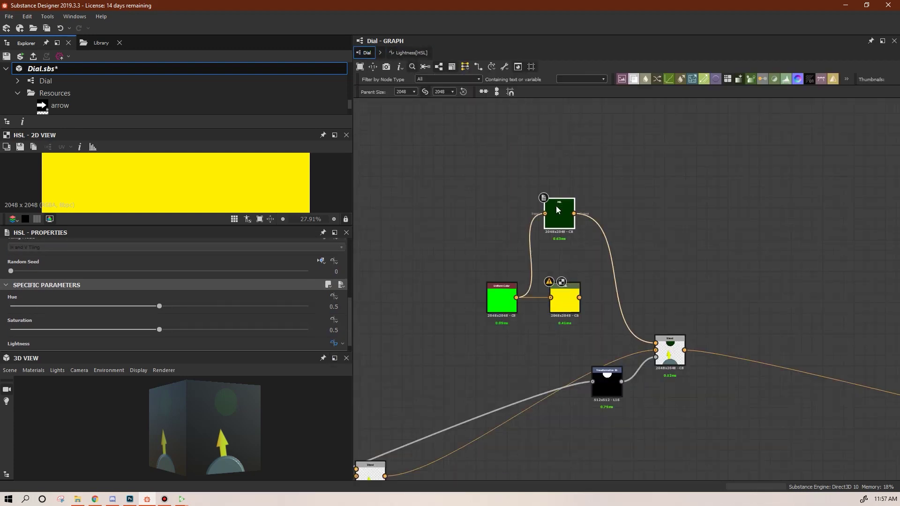
pyautogui.click(558, 212)
pyautogui.press('Delete')
pyautogui.moveTo(580, 299); pyautogui.dragTo(655, 342)
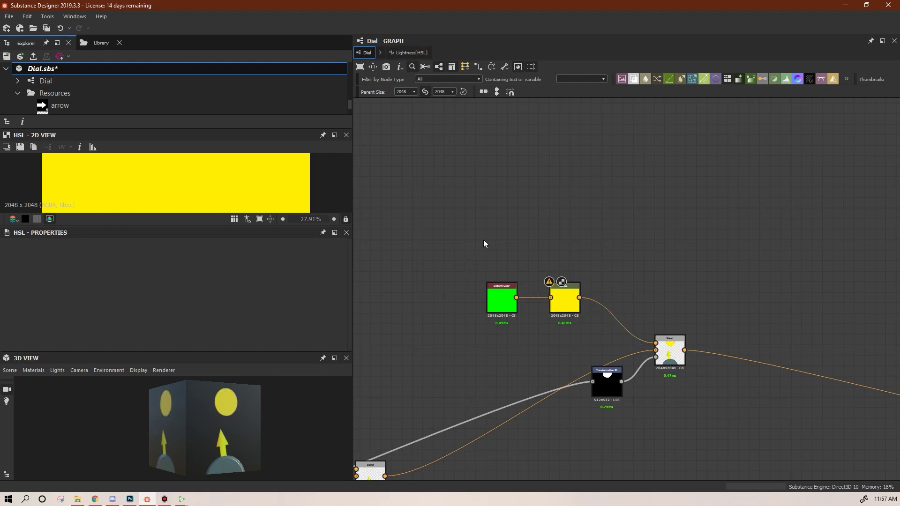
# Set the Add node as the output of the remaining HSL node's Lightness function.
pyautogui.click(426, 53)
pyautogui.click(666, 256)
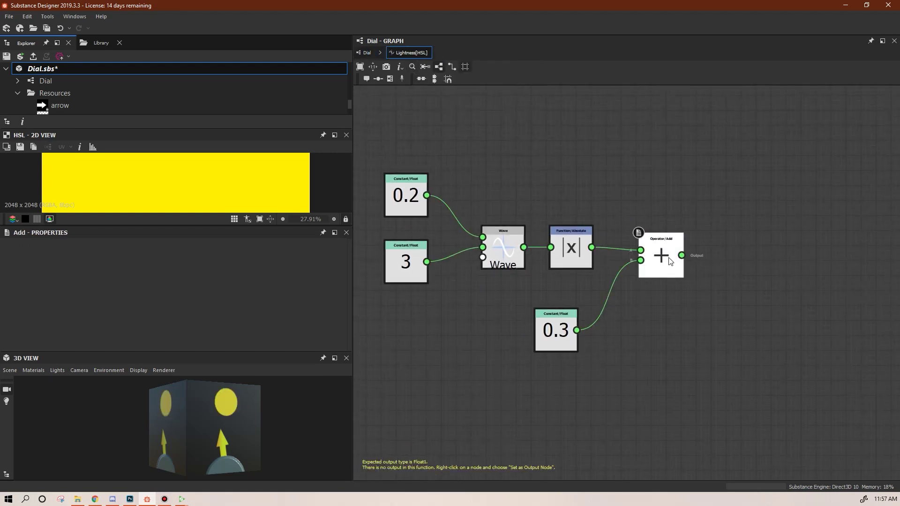
pyautogui.scroll(-3, 668, 253)
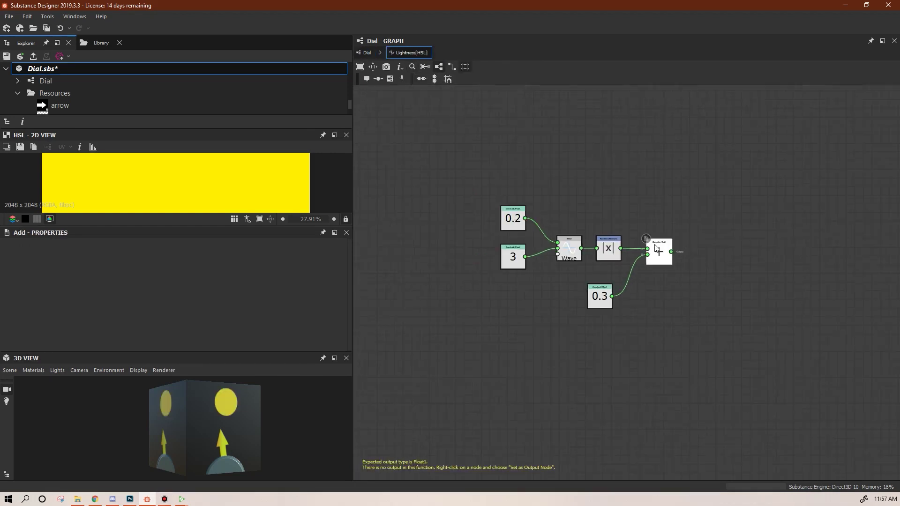
pyautogui.rightClick(659, 250)
pyautogui.click(679, 286)
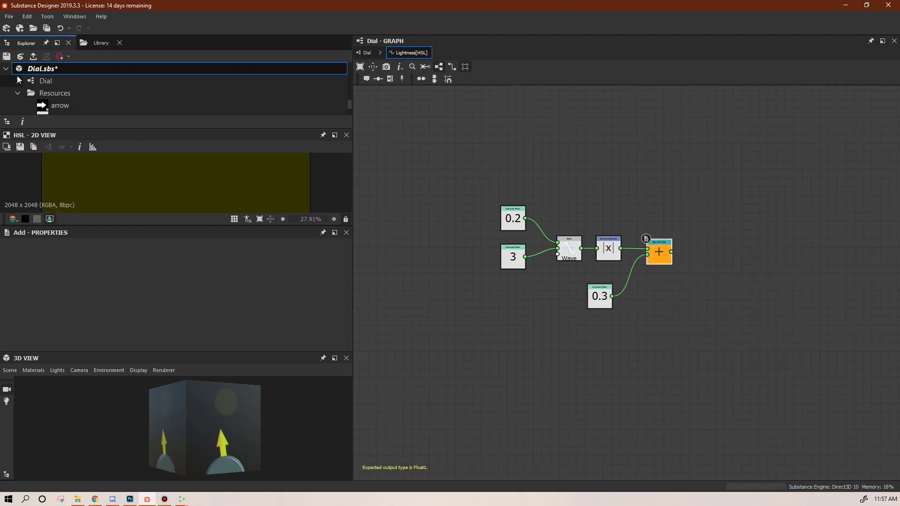
# Preview the updated dial in Substance Player by playing the timeline and lowering battery charge to about 0.44.
pyautogui.click(21, 57)
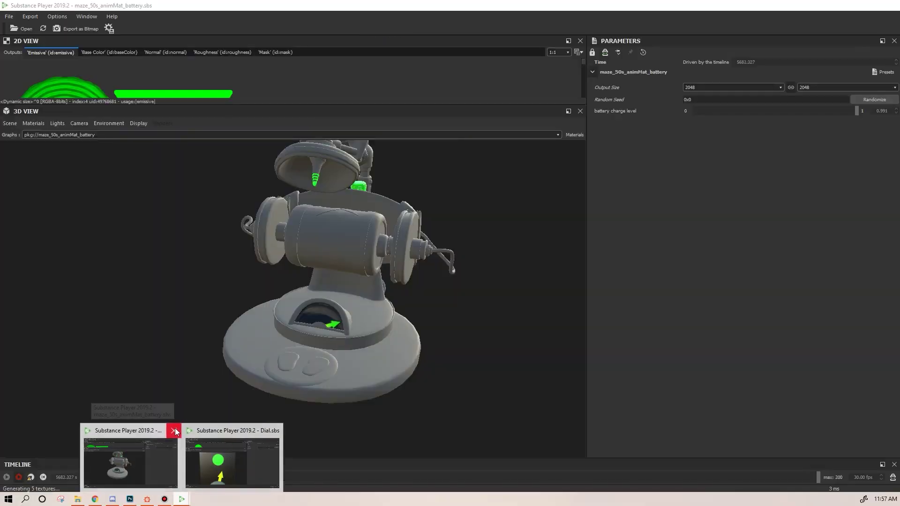
pyautogui.click(232, 462)
pyautogui.click(18, 477)
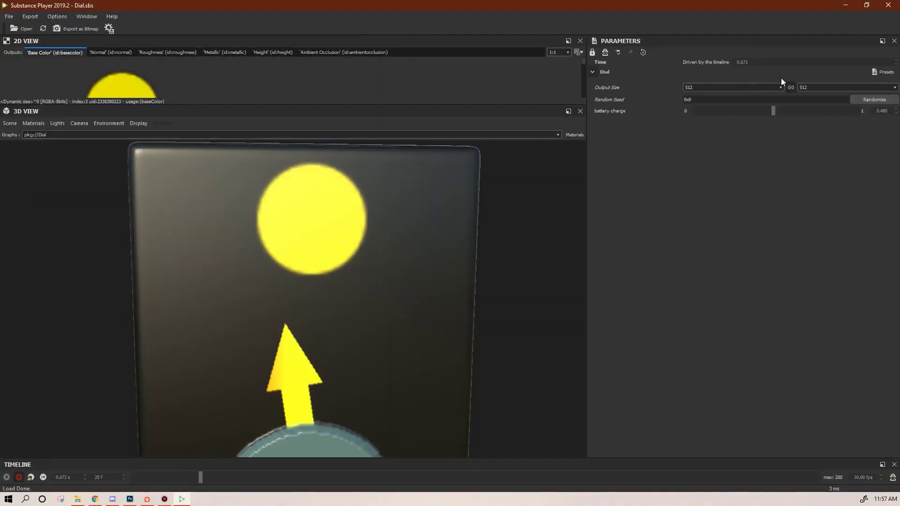
pyautogui.moveTo(775, 112)
pyautogui.mouseDown()
pyautogui.moveTo(846, 117)
pyautogui.moveTo(701, 124)
pyautogui.moveTo(842, 128)
pyautogui.moveTo(763, 134)
pyautogui.moveTo(671, 125)
pyautogui.moveTo(766, 124)
pyautogui.mouseUp()
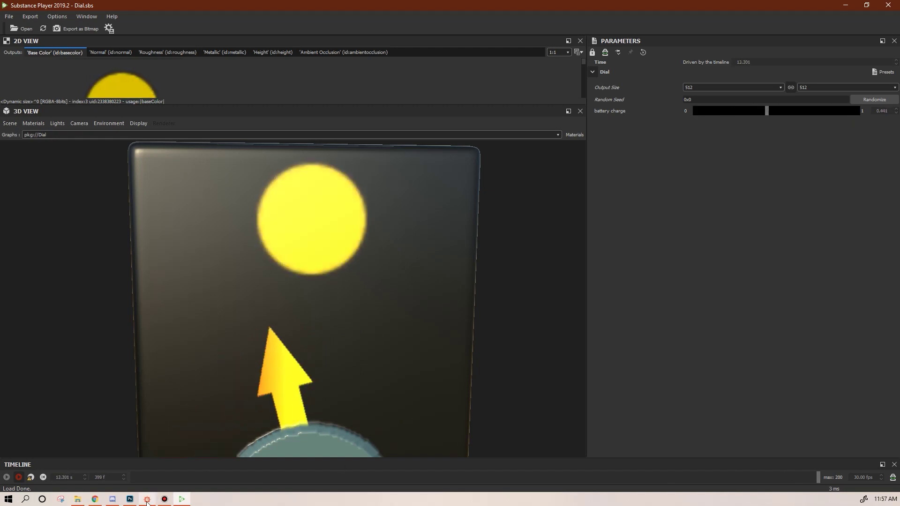
# Switch back to Substance Designer and add an If...Else control node to the Lightness function.
pyautogui.hotkey('alt', 'Tab')
pyautogui.scroll(-2, 516, 321)
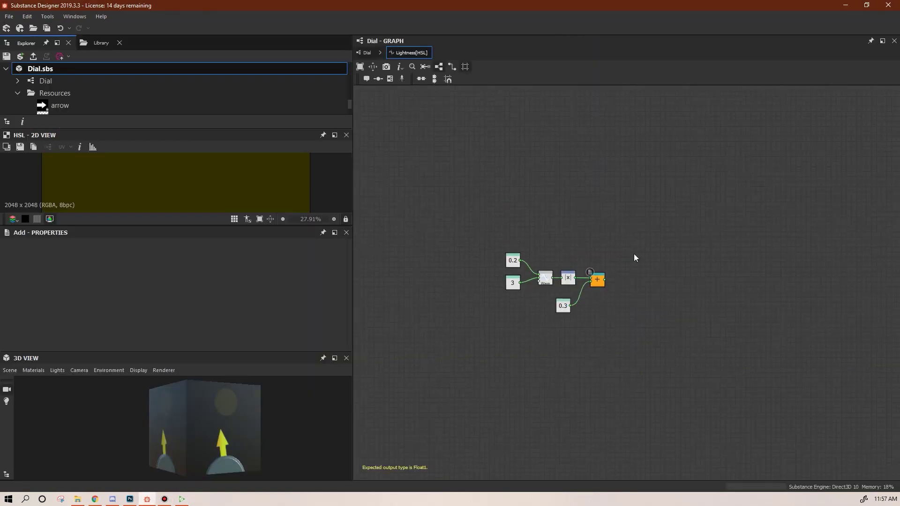
pyautogui.rightClick(601, 181)
pyautogui.moveTo(671, 182)
pyautogui.moveTo(769, 274)
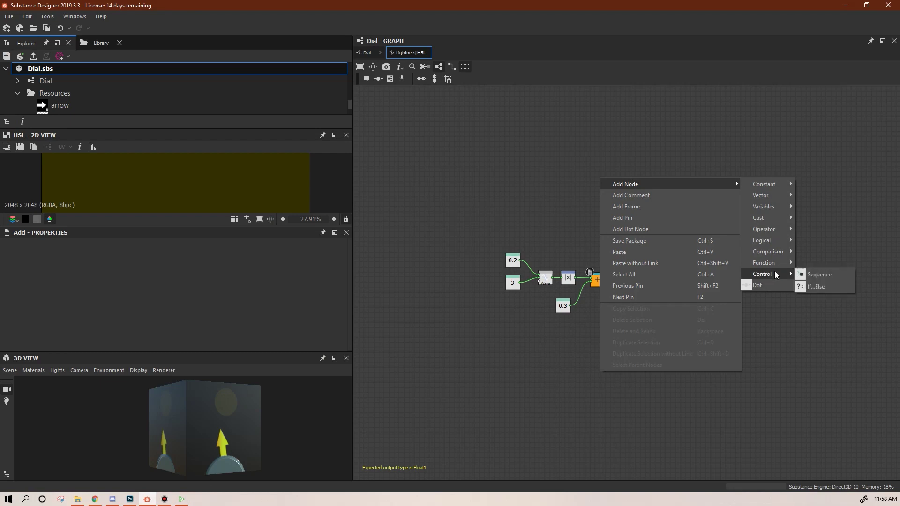
pyautogui.click(827, 287)
# Add a Get Float variable node reading batteryCharge above the wave nodes.
pyautogui.moveTo(703, 263); pyautogui.dragTo(525, 237, button='middle')
pyautogui.moveTo(525, 189); pyautogui.dragTo(622, 204, button='middle')
pyautogui.rightClick(440, 163)
pyautogui.moveTo(509, 169)
pyautogui.moveTo(622, 193)
pyautogui.click(654, 193)
# Make two copies of the If...Else node and spread the nodes out around the batteryCharge variable.
pyautogui.scroll(2, 563, 215)
pyautogui.click(486, 166)
pyautogui.hotkey('ctrl', 'c')
pyautogui.hotkey('ctrl', 'v')
pyautogui.hotkey('ctrl', 'v')
pyautogui.moveTo(499, 174); pyautogui.dragTo(615, 161, button='middle')
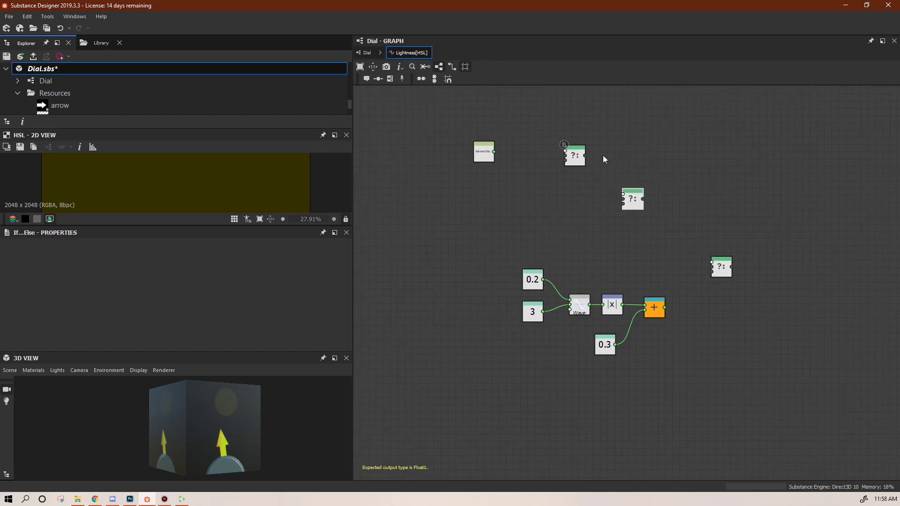
pyautogui.moveTo(636, 202); pyautogui.dragTo(803, 195)
pyautogui.moveTo(556, 163); pyautogui.dragTo(627, 184)
pyautogui.scroll(4, 640, 221)
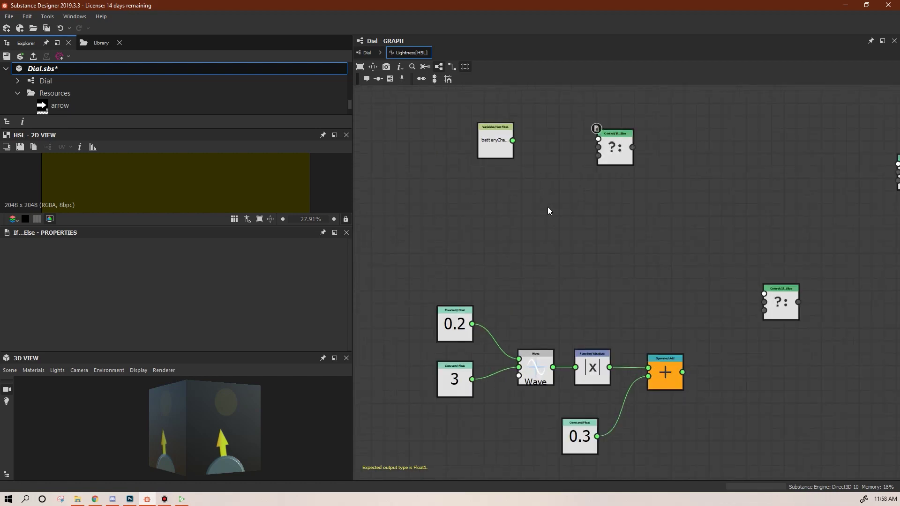
# Add a Float constant set to 0.25 below the batteryCharge variable.
pyautogui.rightClick(511, 207)
pyautogui.moveTo(553, 213)
pyautogui.moveTo(687, 215)
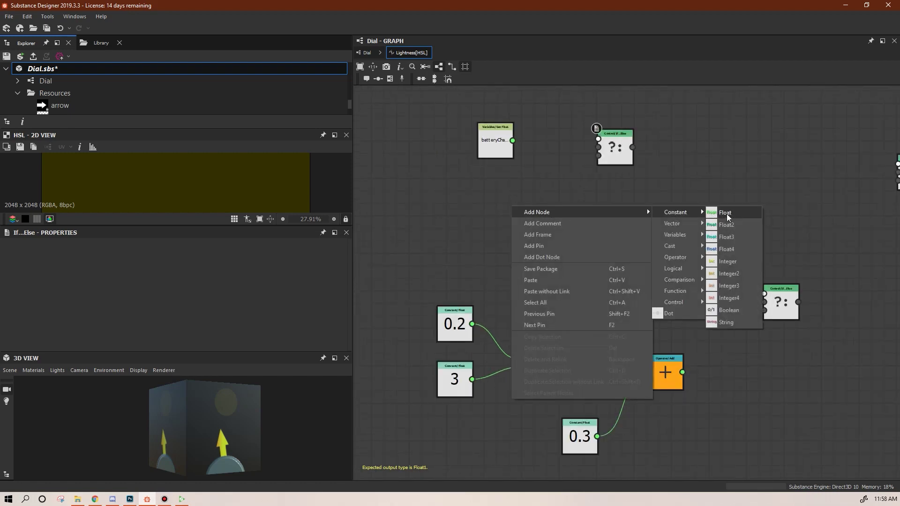
pyautogui.click(725, 213)
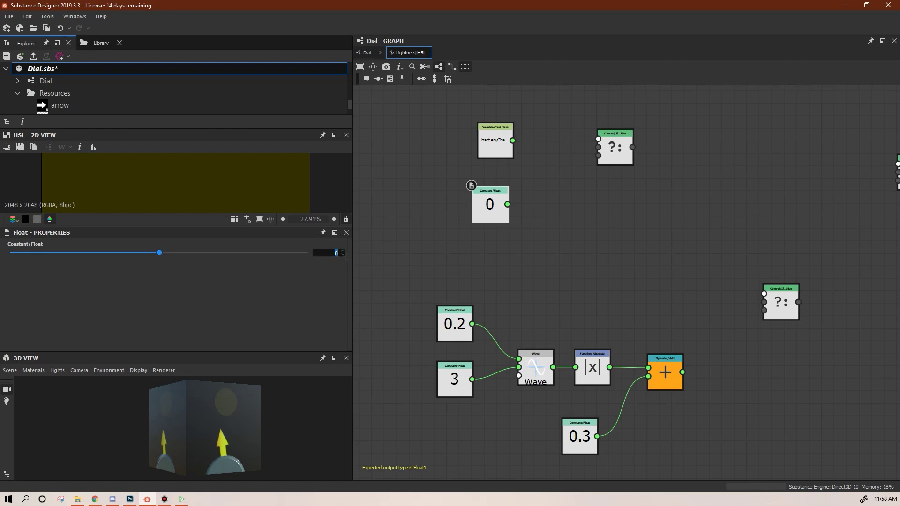
pyautogui.write('0.25')
pyautogui.press('Return')
# Add a Lower or Equal node comparing batteryCharge with the 0.25 constant and feed its result into the first If...Else condition.
pyautogui.rightClick(563, 186)
pyautogui.moveTo(638, 194)
pyautogui.moveTo(750, 256)
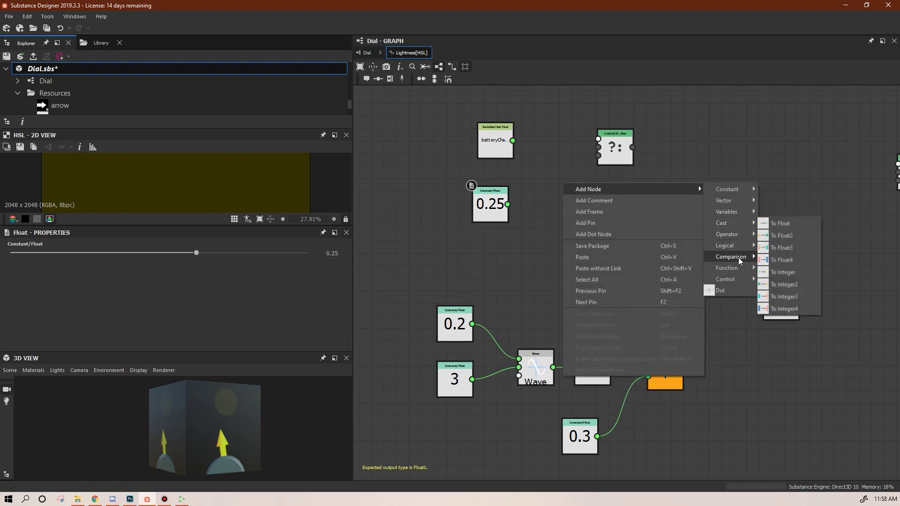
pyautogui.click(792, 318)
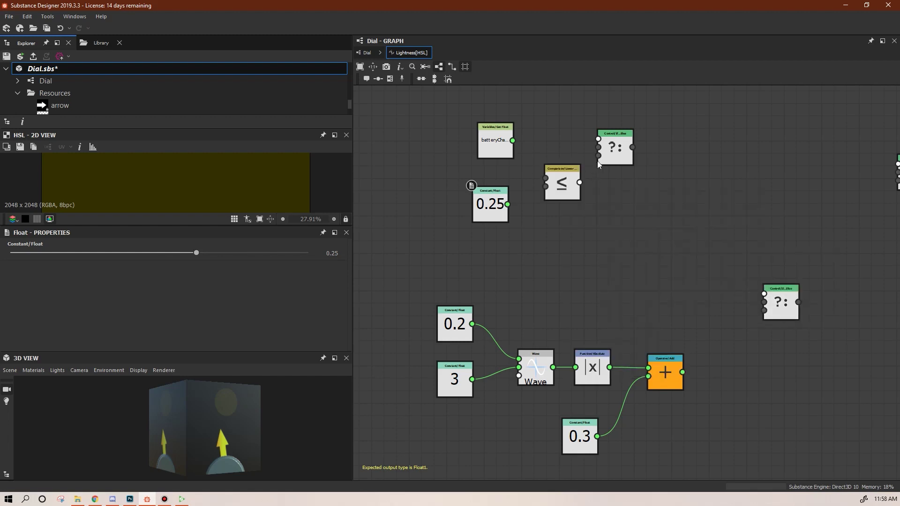
pyautogui.moveTo(615, 150); pyautogui.dragTo(640, 161)
pyautogui.moveTo(512, 140); pyautogui.dragTo(623, 152)
pyautogui.moveTo(640, 162); pyautogui.dragTo(678, 162)
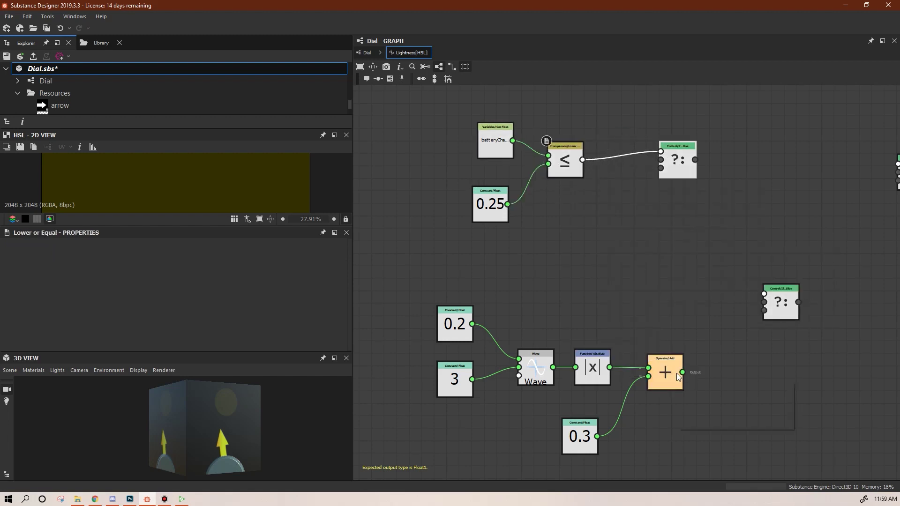
# Connect the Add result to the first If...Else node's true input and shift the wave nodes and spare If...Else to make room.
pyautogui.moveTo(680, 374); pyautogui.dragTo(689, 350)
pyautogui.moveTo(659, 165); pyautogui.dragTo(707, 176)
pyautogui.moveTo(689, 373); pyautogui.dragTo(651, 330, button='middle')
pyautogui.moveTo(392, 241); pyautogui.dragTo(640, 428)
pyautogui.moveTo(642, 302); pyautogui.dragTo(492, 253)
pyautogui.click(562, 269)
pyautogui.moveTo(727, 289); pyautogui.dragTo(744, 263, button='middle')
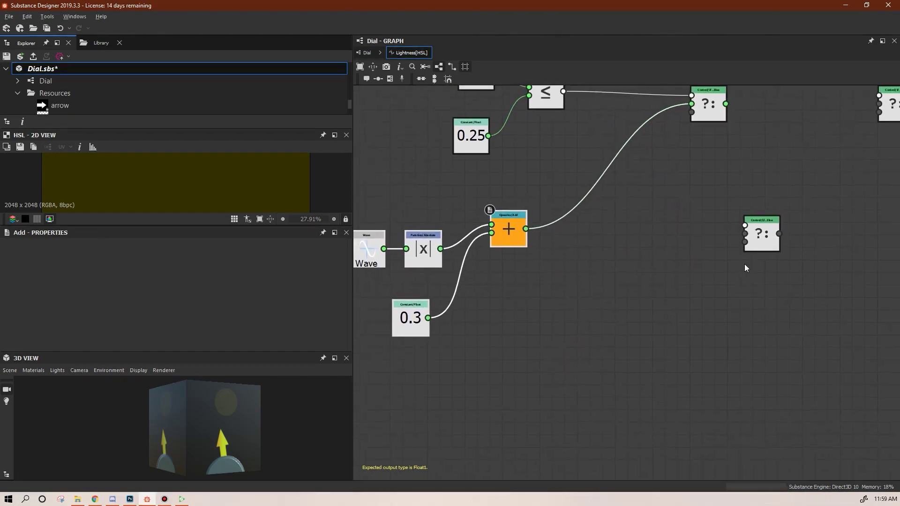
pyautogui.moveTo(759, 236); pyautogui.dragTo(632, 141)
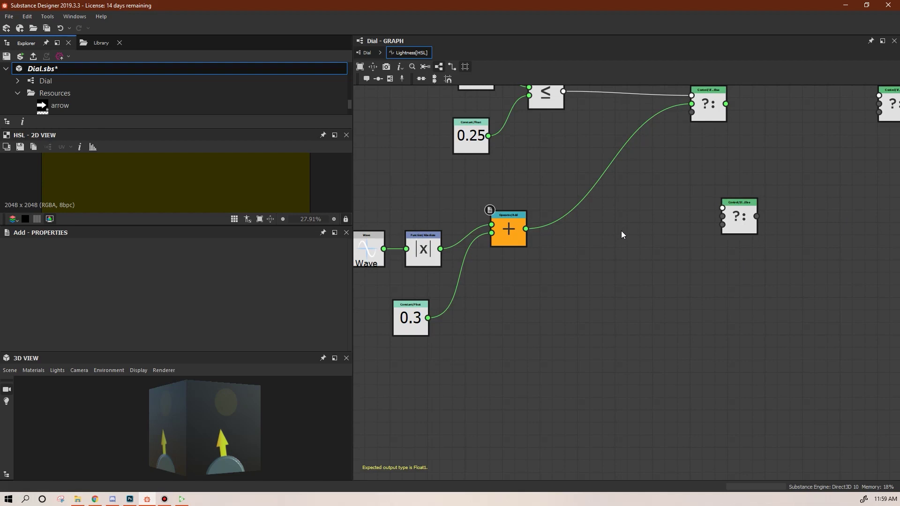
# Add a Float constant set to 0.5 below the Add node.
pyautogui.rightClick(606, 232)
pyautogui.moveTo(787, 243)
pyautogui.click(825, 238)
pyautogui.moveTo(606, 242); pyautogui.dragTo(567, 332)
pyautogui.click(328, 253)
pyautogui.write('.5')
pyautogui.press('Return')
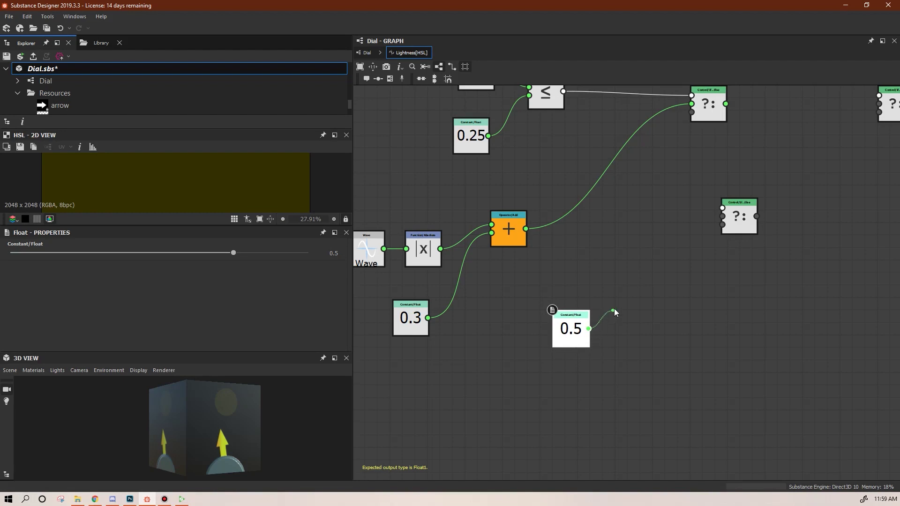
# Connect the 0.5 constant to the first If...Else node's else input and tidy the surrounding nodes.
pyautogui.moveTo(647, 165); pyautogui.dragTo(691, 113)
pyautogui.moveTo(707, 111); pyautogui.dragTo(681, 110)
pyautogui.moveTo(669, 264); pyautogui.dragTo(667, 333, button='middle')
pyautogui.moveTo(682, 176); pyautogui.dragTo(669, 164)
pyautogui.moveTo(570, 409); pyautogui.dragTo(544, 409)
pyautogui.moveTo(669, 164); pyautogui.dragTo(669, 177)
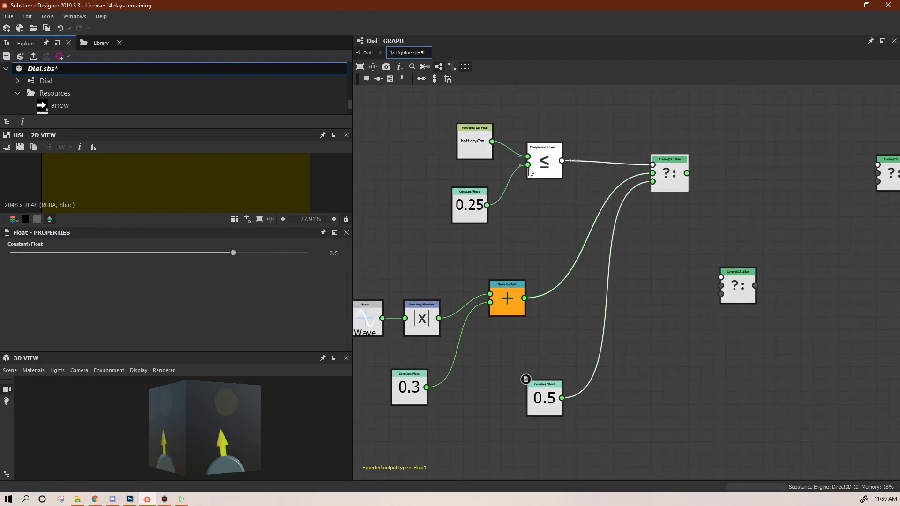
pyautogui.moveTo(513, 294); pyautogui.dragTo(514, 281)
pyautogui.moveTo(549, 406); pyautogui.dragTo(531, 393)
pyautogui.click(667, 178)
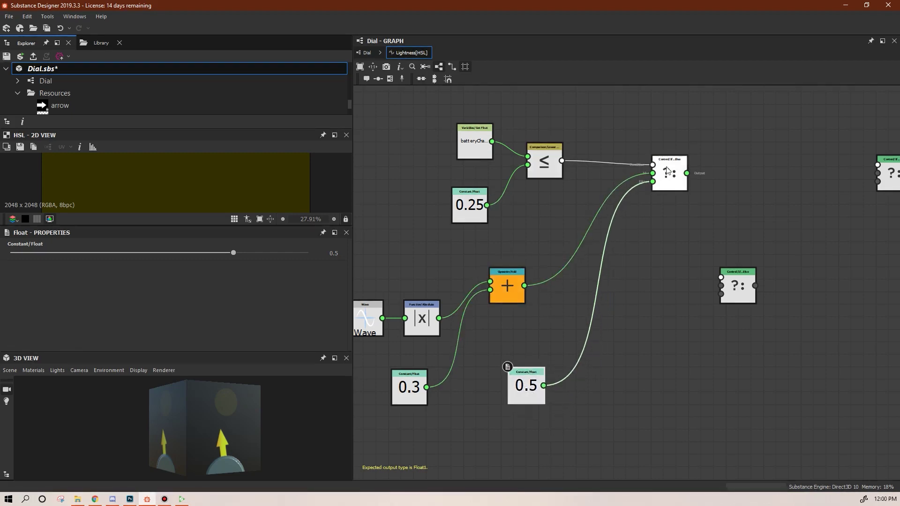
pyautogui.moveTo(665, 172); pyautogui.dragTo(652, 172)
# Move the second If...Else above the first one and add an Equal comparison node before it.
pyautogui.moveTo(888, 173); pyautogui.dragTo(775, 110)
pyautogui.click(544, 137)
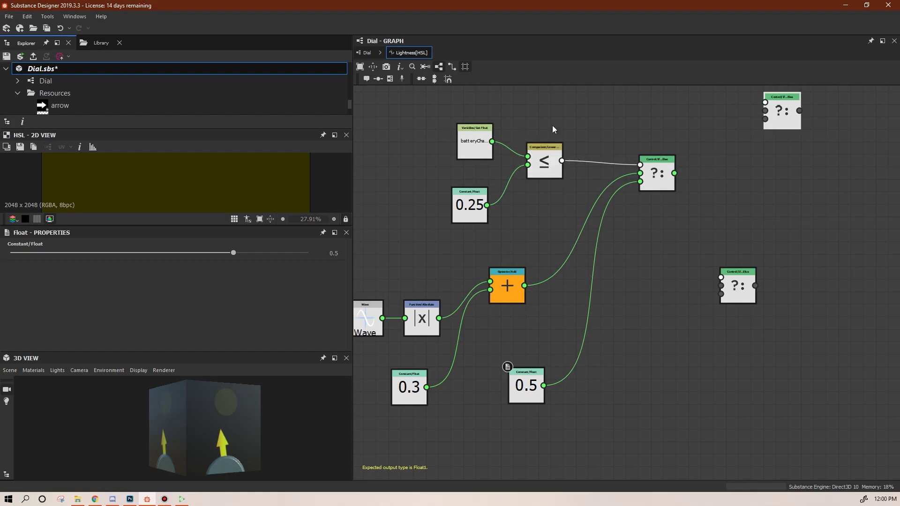
pyautogui.moveTo(662, 139); pyautogui.dragTo(581, 199, button='middle')
pyautogui.rightClick(605, 146)
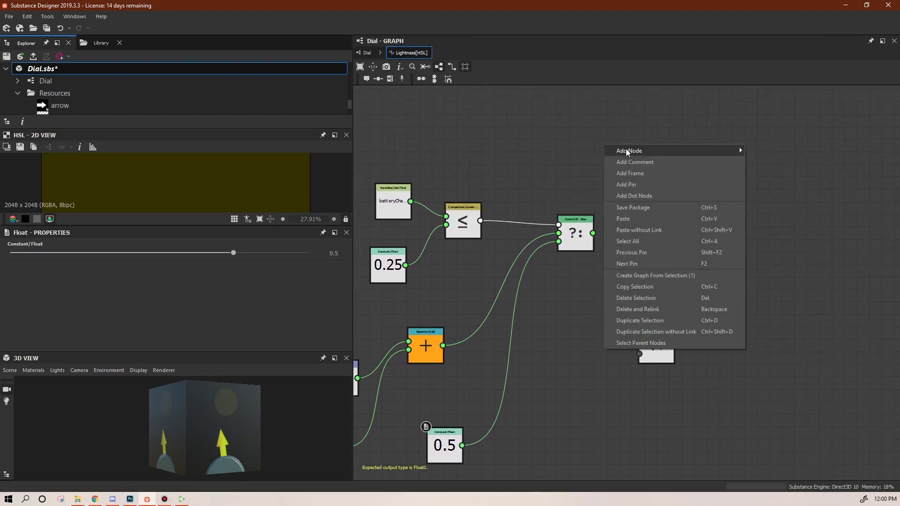
pyautogui.moveTo(700, 153)
pyautogui.moveTo(772, 219)
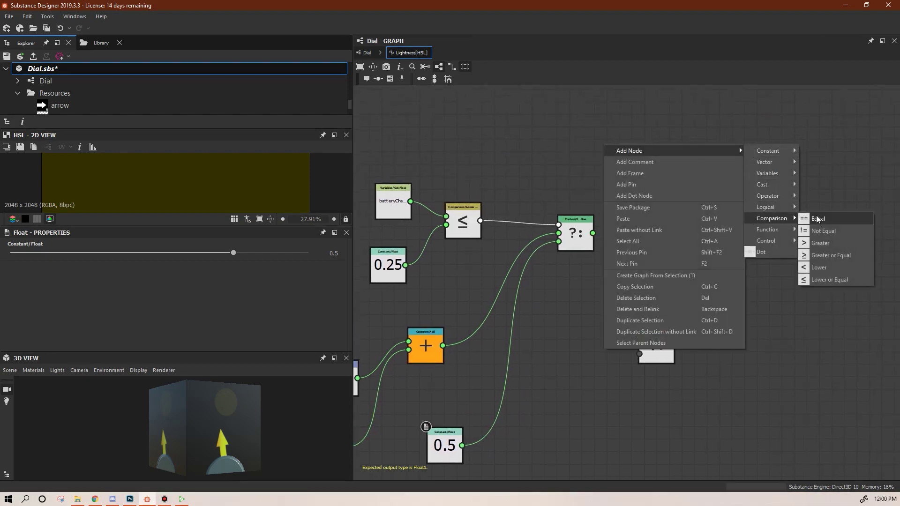
pyautogui.click(820, 218)
pyautogui.moveTo(708, 179); pyautogui.dragTo(771, 185)
# Add a Float constant of 0 and wire it and batteryCharge into the Equal node.
pyautogui.rightClick(652, 207)
pyautogui.moveTo(680, 213)
pyautogui.click(825, 244)
pyautogui.moveTo(604, 140); pyautogui.dragTo(670, 148)
pyautogui.moveTo(411, 201); pyautogui.dragTo(654, 149)
pyautogui.moveTo(656, 152); pyautogui.dragTo(625, 196)
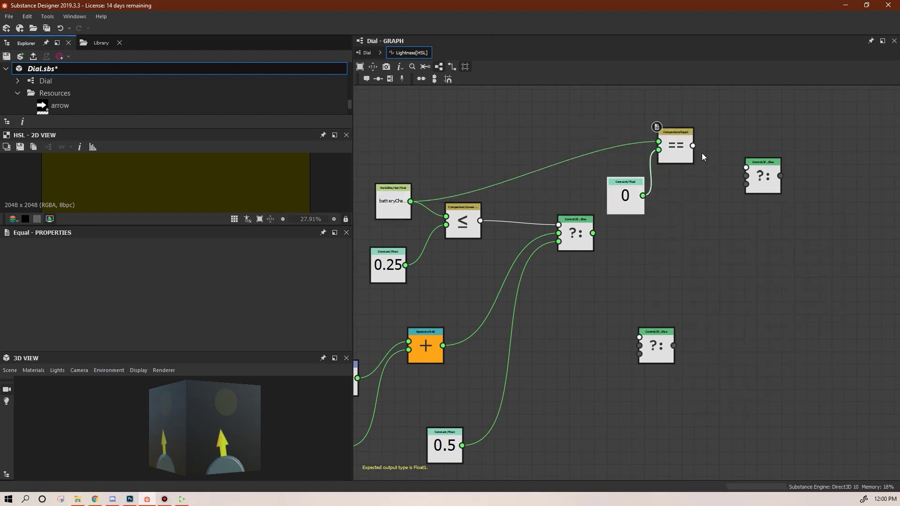
# Wire the Equal result, the first If...Else output and the 0.5 constant into the second If...Else as condition, true and else inputs.
pyautogui.moveTo(693, 146); pyautogui.dragTo(746, 167)
pyautogui.moveTo(676, 157); pyautogui.dragTo(688, 157)
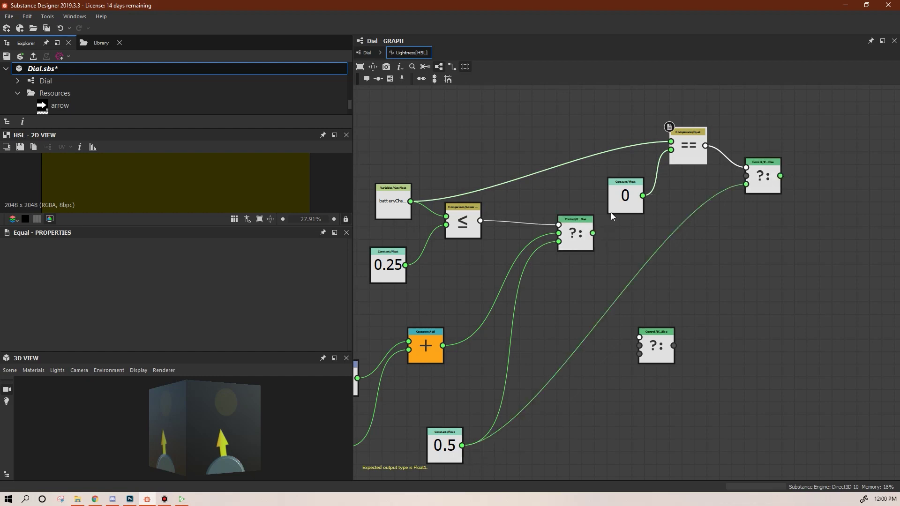
pyautogui.moveTo(611, 211); pyautogui.dragTo(597, 186)
pyautogui.moveTo(594, 232); pyautogui.dragTo(747, 197)
# Set the 0.5 constant feeding both If...Else nodes to 1.
pyautogui.click(449, 458)
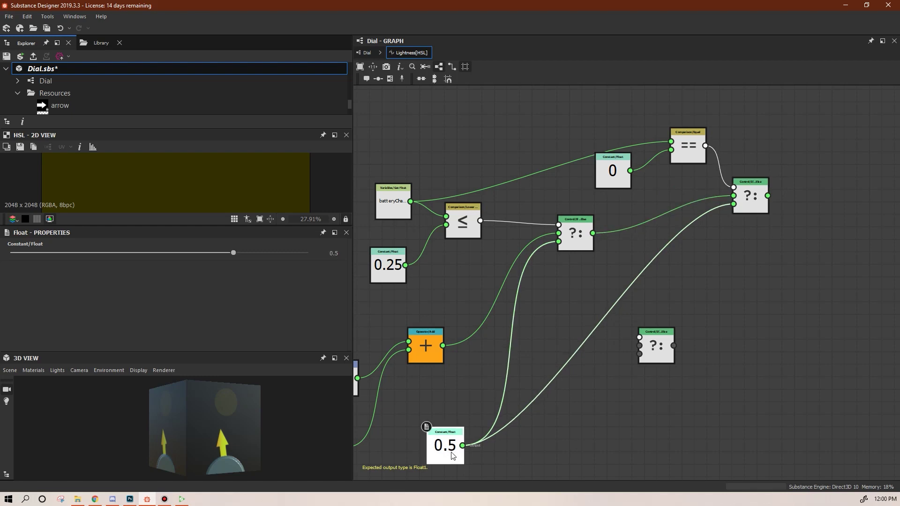
pyautogui.write('1')
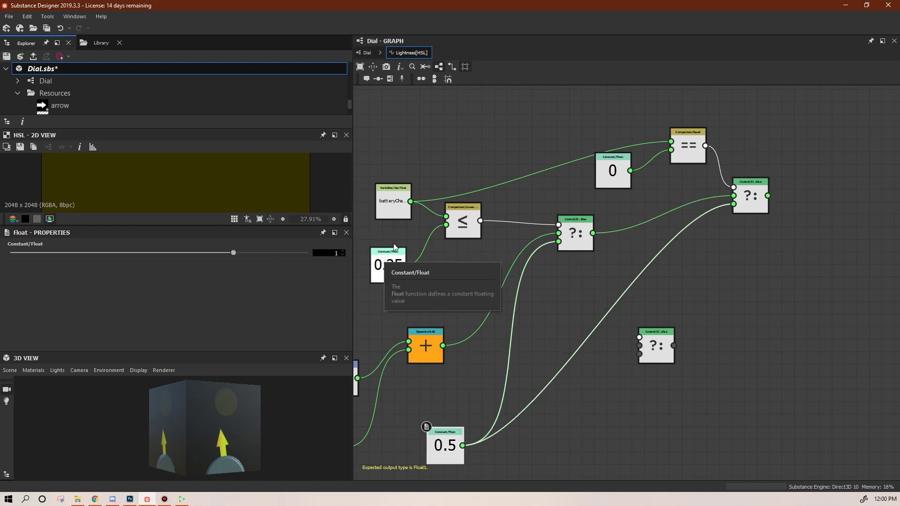
pyautogui.press('Return')
# Rearrange the Equal, zero constant and If...Else nodes into a clearer layout with the second If...Else at the end of the chain.
pyautogui.moveTo(694, 150)
pyautogui.mouseDown()
pyautogui.moveTo(683, 158)
pyautogui.moveTo(676, 151)
pyautogui.mouseUp()
pyautogui.moveTo(577, 234); pyautogui.dragTo(578, 247)
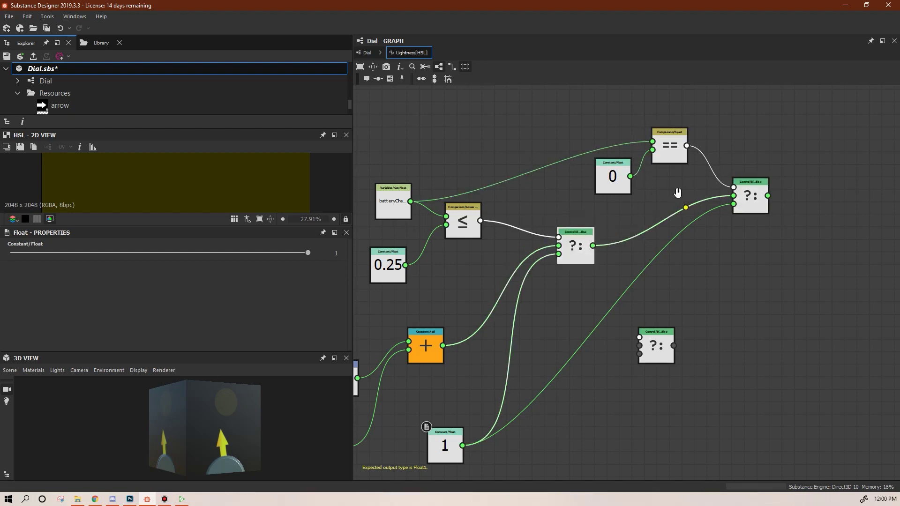
pyautogui.moveTo(681, 189); pyautogui.dragTo(694, 216, button='middle')
pyautogui.moveTo(618, 118); pyautogui.dragTo(604, 147)
pyautogui.moveTo(763, 220); pyautogui.dragTo(732, 195)
pyautogui.click(592, 267)
pyautogui.moveTo(591, 267); pyautogui.dragTo(572, 229)
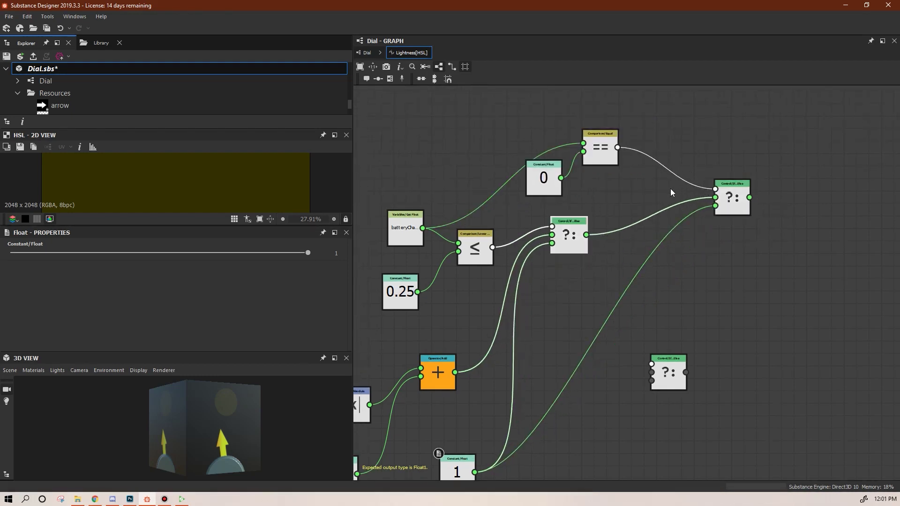
pyautogui.moveTo(646, 203); pyautogui.dragTo(706, 187, button='middle')
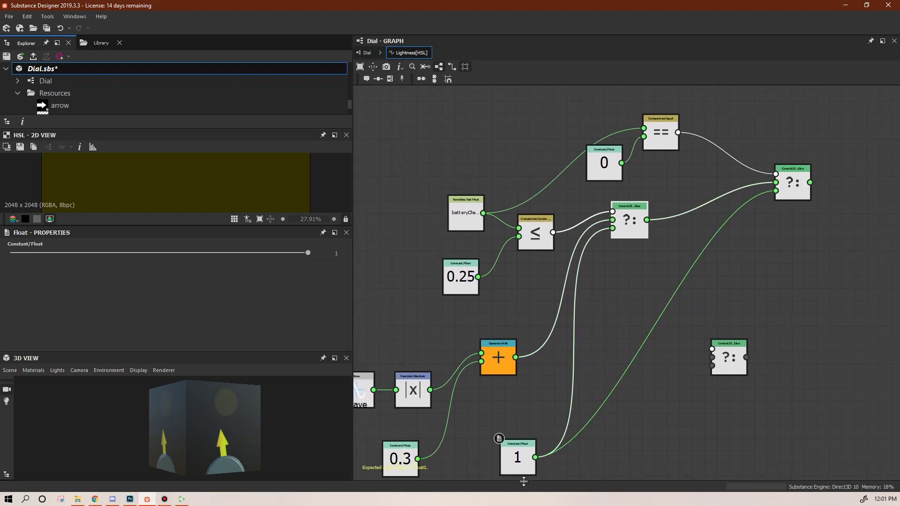
# Swap the final If...Else inputs so the constant is the true value and the first If...Else the else value, and make it the output node.
pyautogui.moveTo(535, 457); pyautogui.dragTo(801, 218)
pyautogui.click(642, 222)
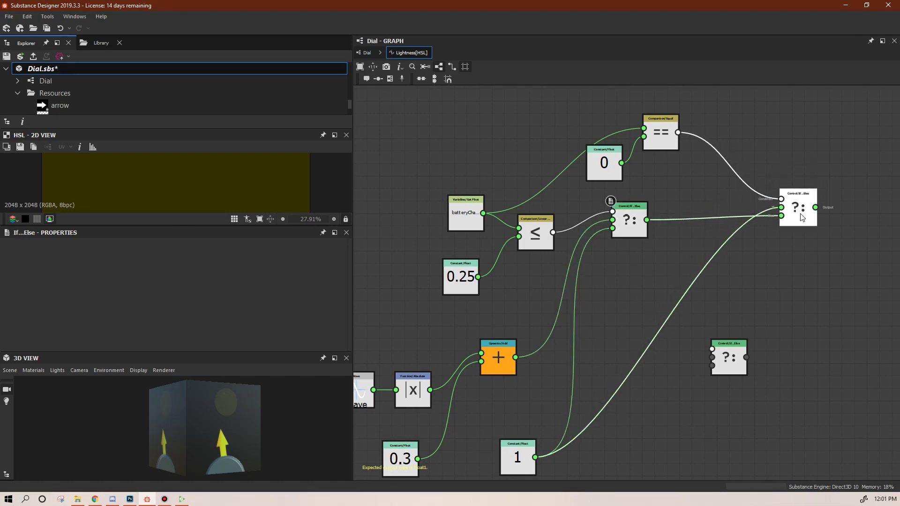
pyautogui.rightClick(803, 213)
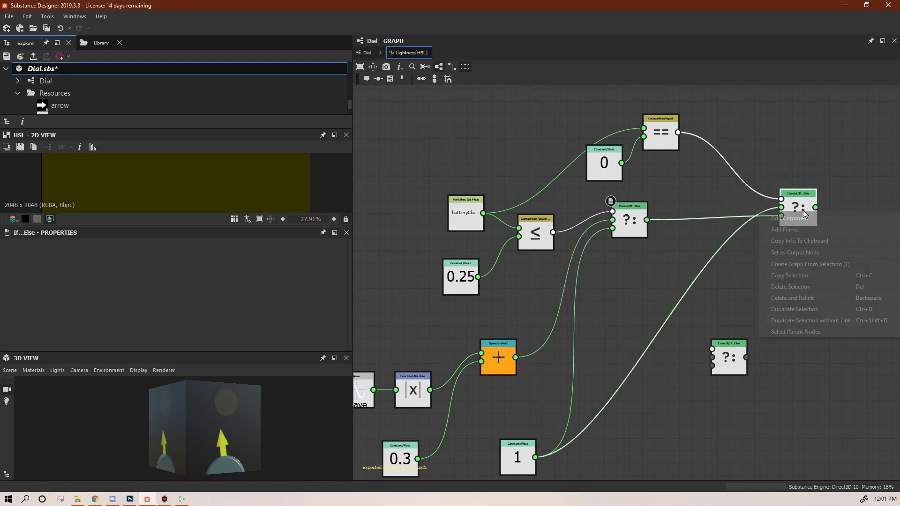
pyautogui.click(817, 253)
# Set the shared Float constant feeding both If...Else nodes to 0.5.
pyautogui.moveTo(670, 266)
pyautogui.mouseDown(button='middle')
pyautogui.moveTo(694, 263)
pyautogui.moveTo(680, 262)
pyautogui.mouseUp(button='middle')
pyautogui.moveTo(562, 432); pyautogui.dragTo(564, 431)
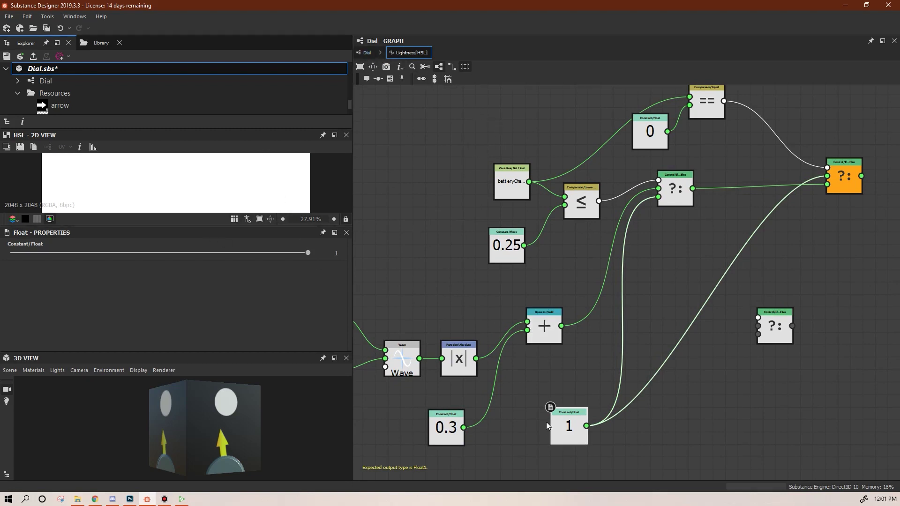
pyautogui.write('0.5')
pyautogui.press('Return')
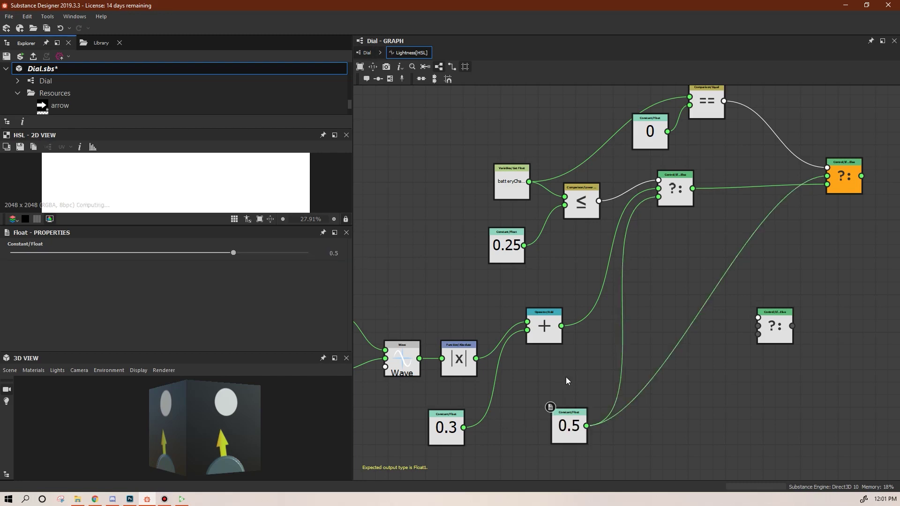
# Test a lower lightness in the Dial graph on a pasted HSL node fed by the green Uniform Color.
pyautogui.click(367, 53)
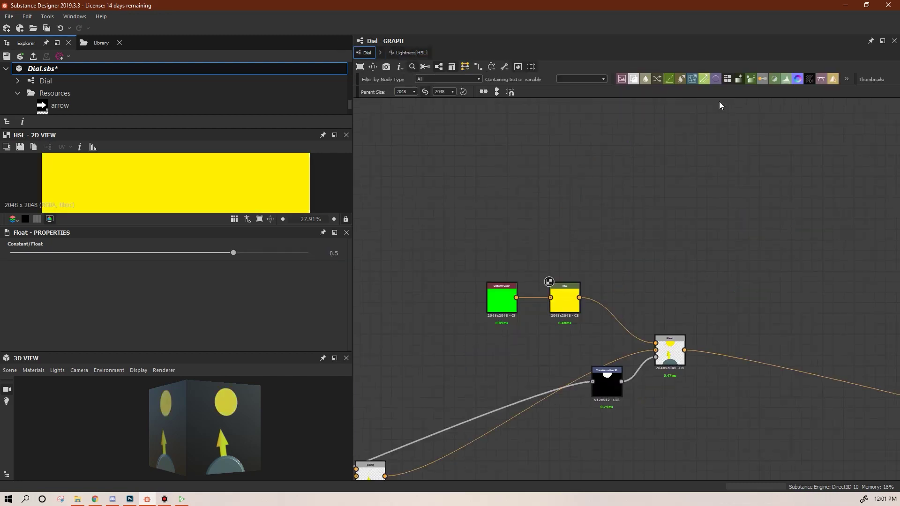
pyautogui.hotkey('ctrl', 'v')
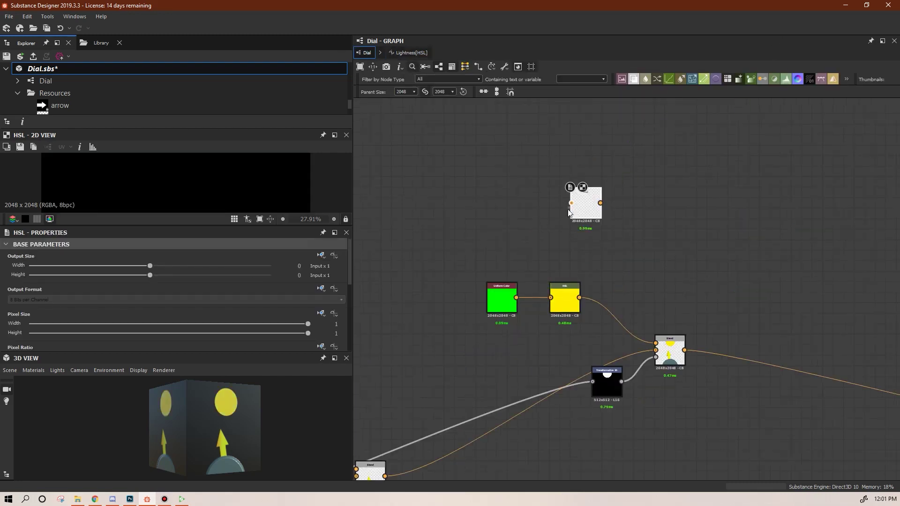
pyautogui.moveTo(517, 297); pyautogui.dragTo(566, 202)
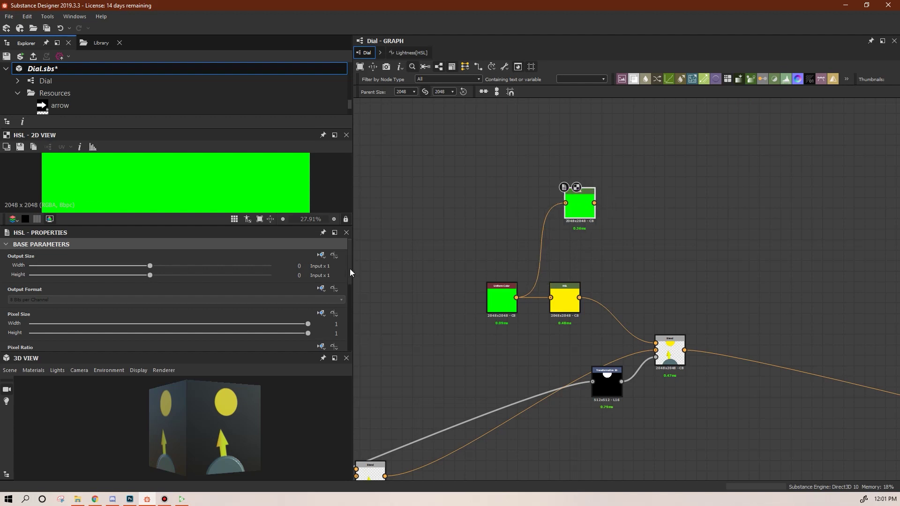
pyautogui.moveTo(349, 269); pyautogui.dragTo(350, 345)
pyautogui.moveTo(156, 331); pyautogui.dragTo(129, 331)
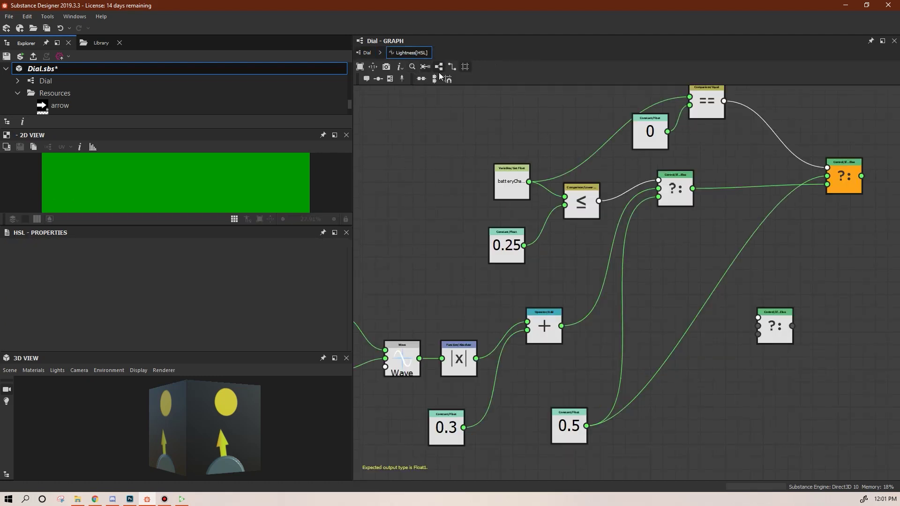
# Delete the unconnected third If...Else node from the Lightness function and save the Dial package.
pyautogui.click(780, 327)
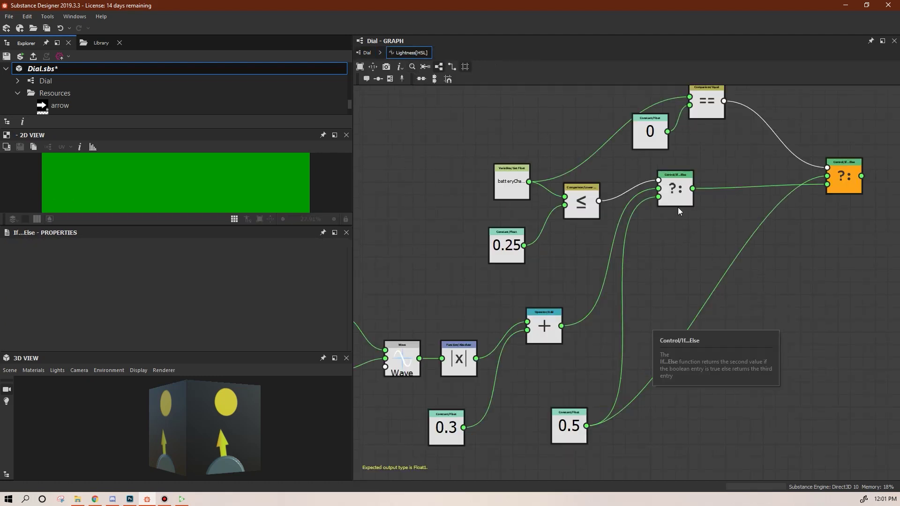
pyautogui.click(19, 58)
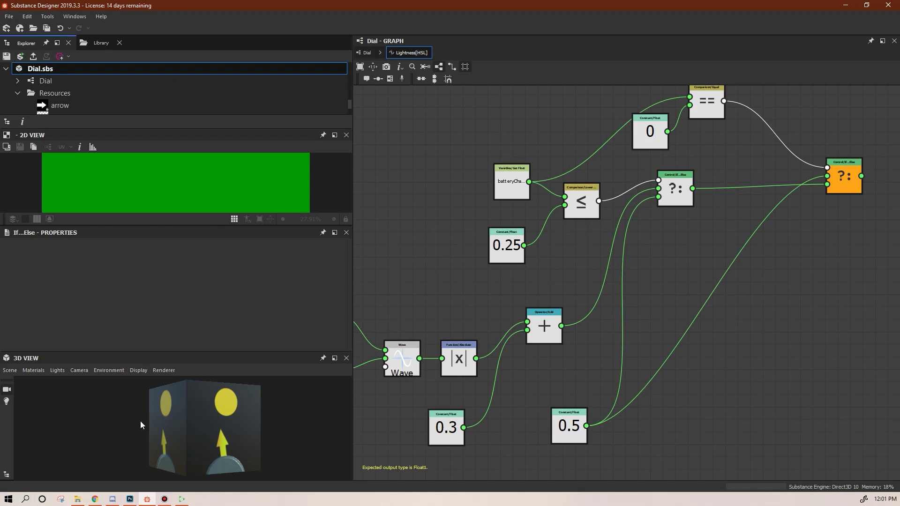
# Switch to Substance Player and preview the dial by lowering battery charge gradually to 0, raising it to 1 and stopping playback.
pyautogui.click(182, 500)
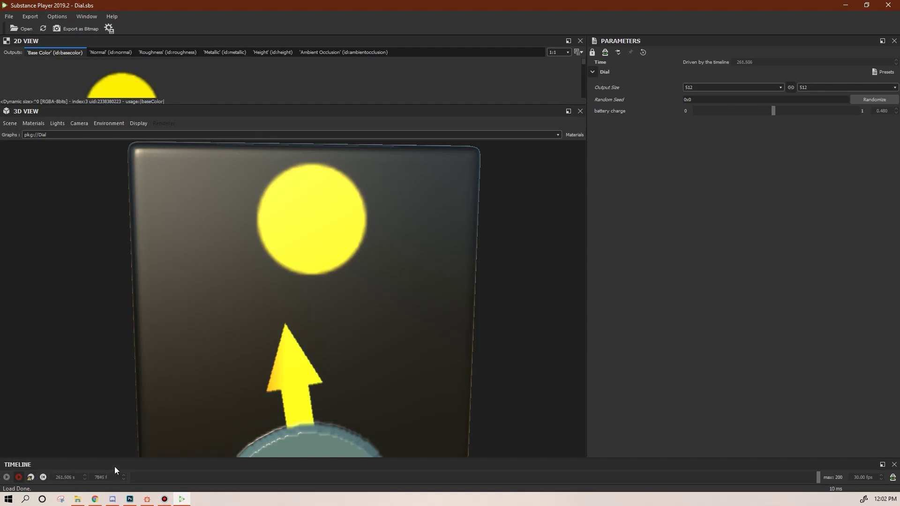
pyautogui.moveTo(772, 112); pyautogui.dragTo(738, 114)
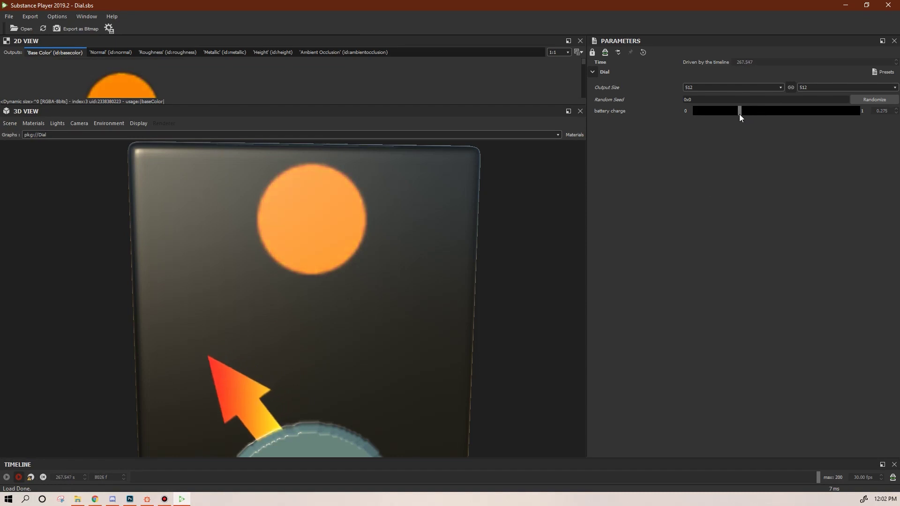
pyautogui.moveTo(736, 116); pyautogui.dragTo(734, 117)
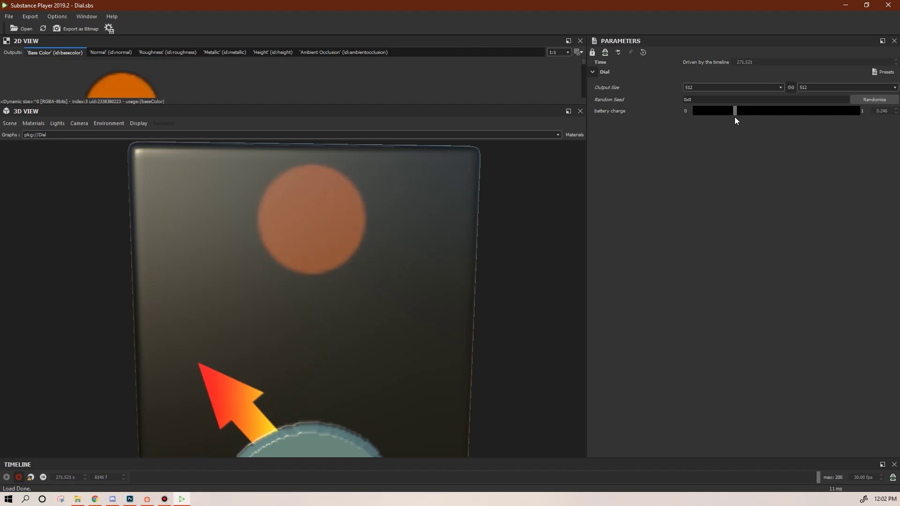
pyautogui.moveTo(735, 116); pyautogui.dragTo(689, 122)
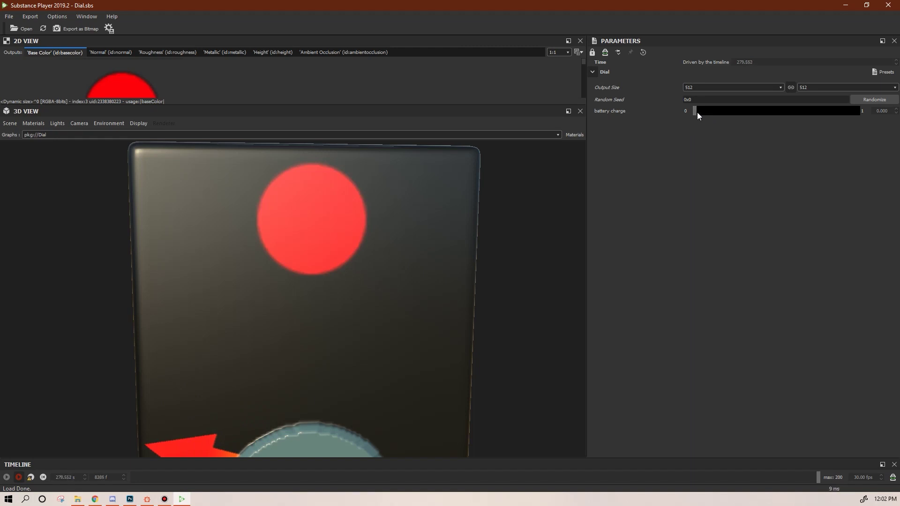
pyautogui.moveTo(695, 111); pyautogui.dragTo(873, 143)
pyautogui.click(31, 477)
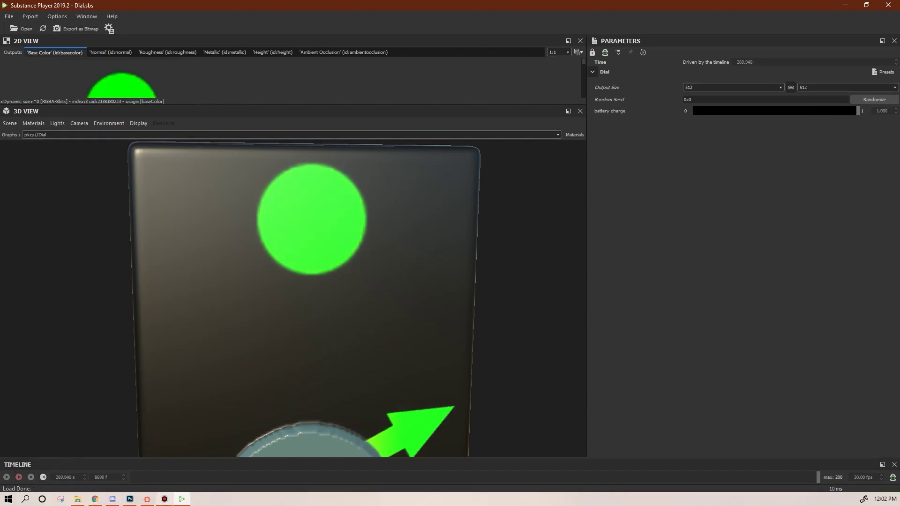
# Switch back to Substance Designer and review the complete Lightness function graph.
pyautogui.moveTo(146, 500)
pyautogui.click(194, 438)
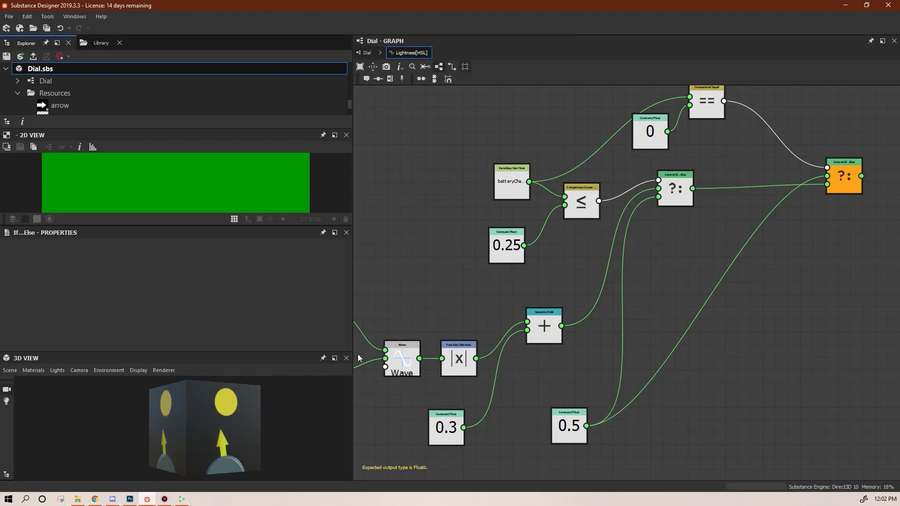
pyautogui.scroll(-4, 427, 248)
pyautogui.moveTo(430, 237); pyautogui.dragTo(551, 265, button='middle')
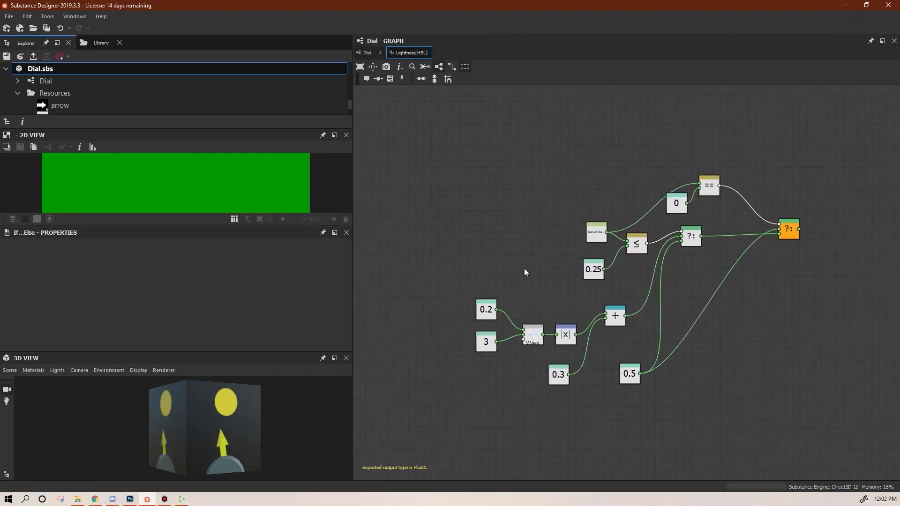